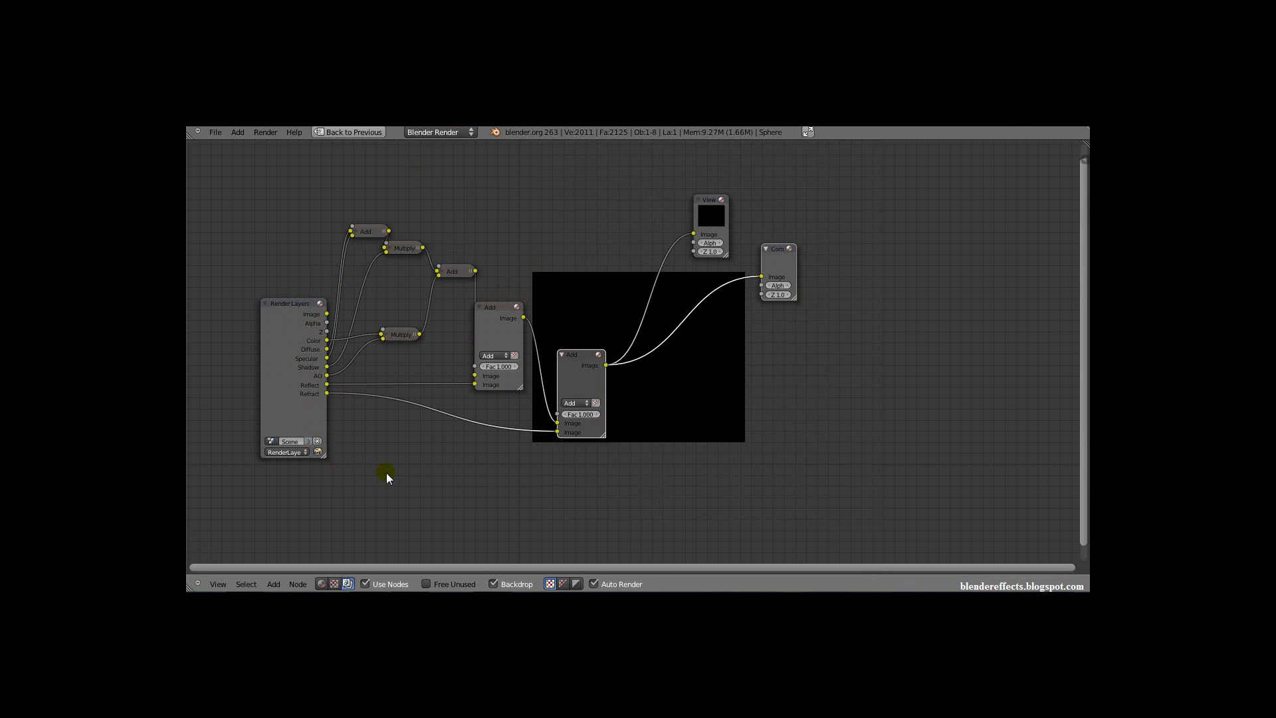
- Restore the node editor to the normal layout and switch the render result area to the 3D view
{"action": "key", "text": "ctrl+Up"}
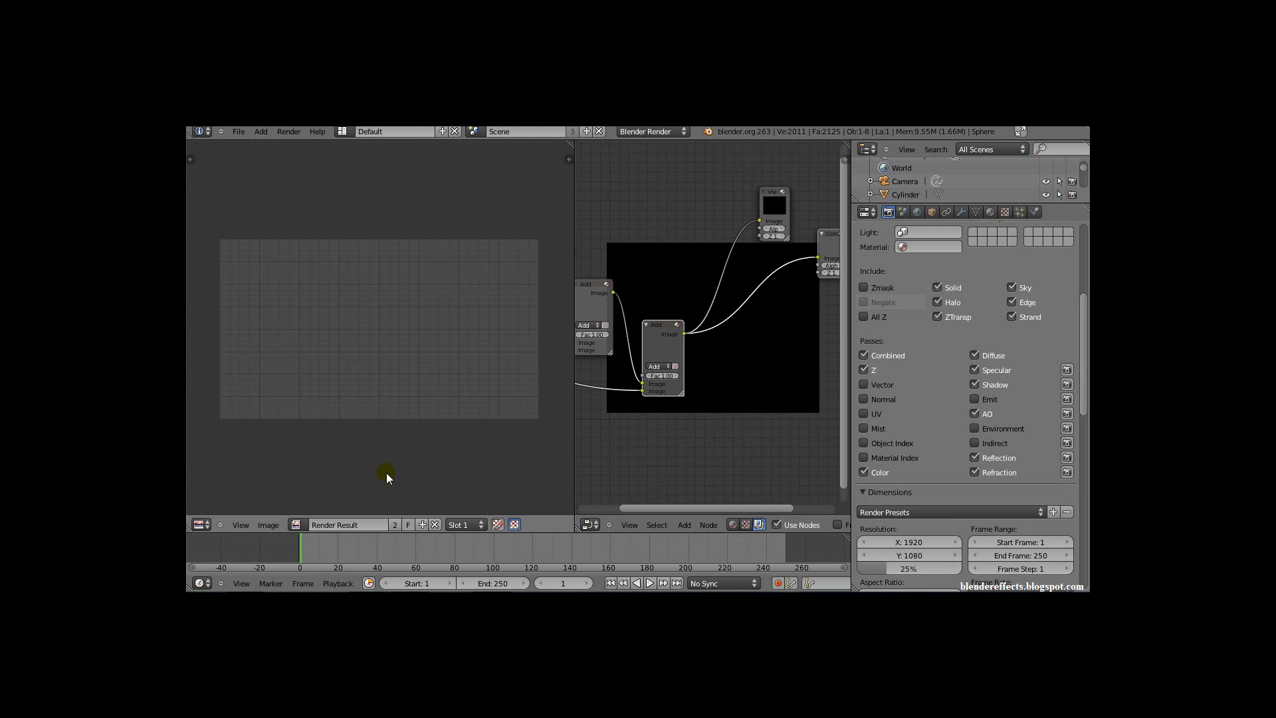
{"action": "left_click", "coordinate": [202, 524]}
{"action": "left_click", "coordinate": [212, 512]}
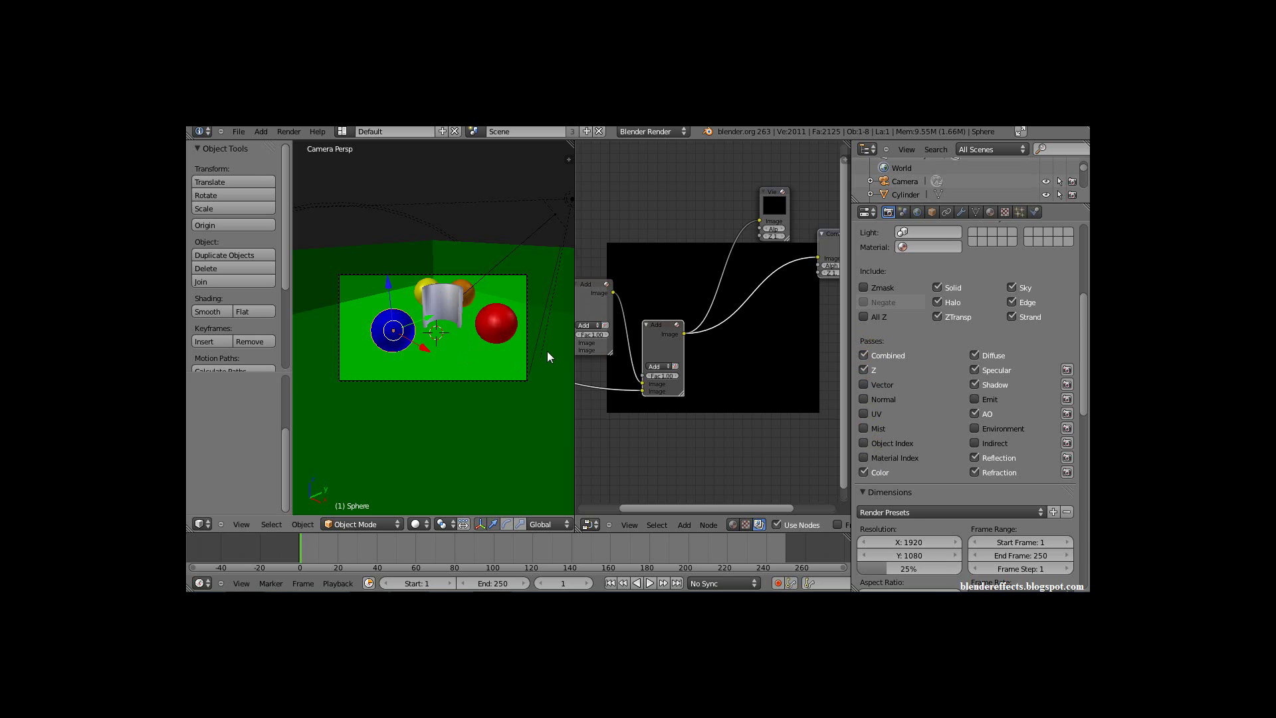
- Disable Compositing in the post-processing settings and render the current frame
{"action": "scroll", "coordinate": [907, 449], "scroll_direction": "down", "scroll_amount": 10}
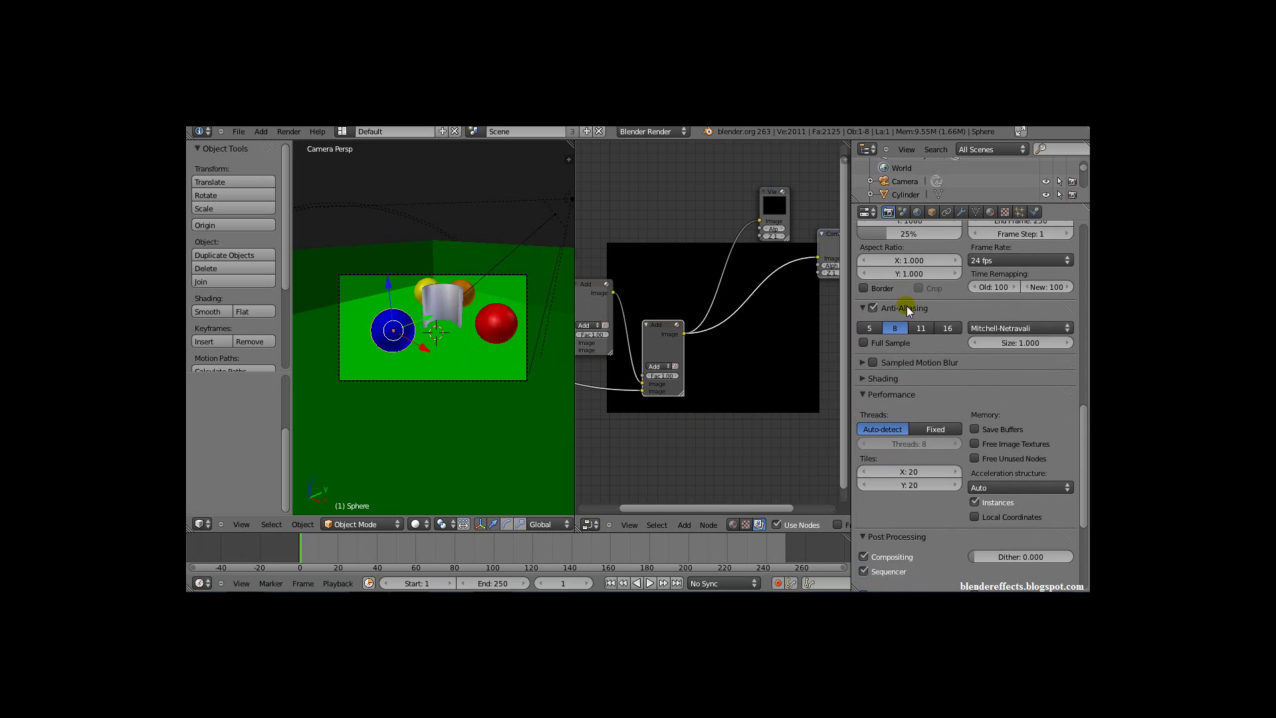
{"action": "scroll", "coordinate": [907, 403], "scroll_direction": "down", "scroll_amount": 3}
{"action": "left_click", "coordinate": [863, 511]}
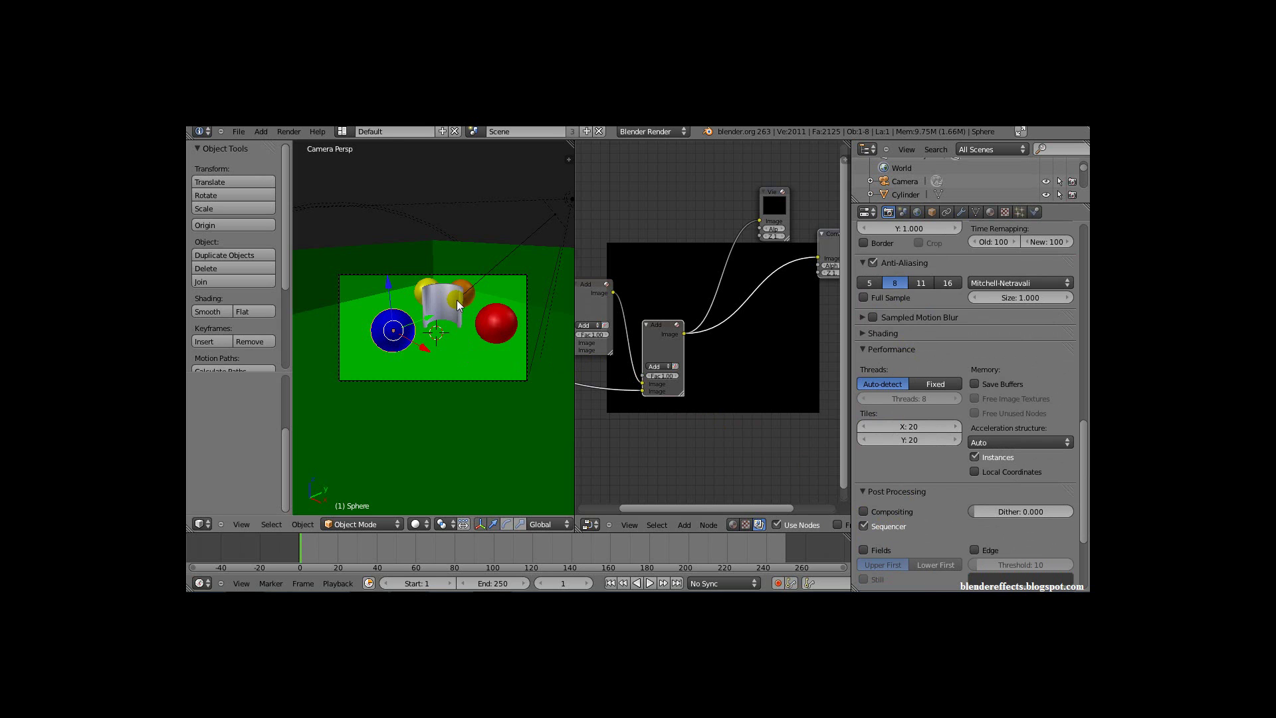
{"action": "key", "text": "F12"}
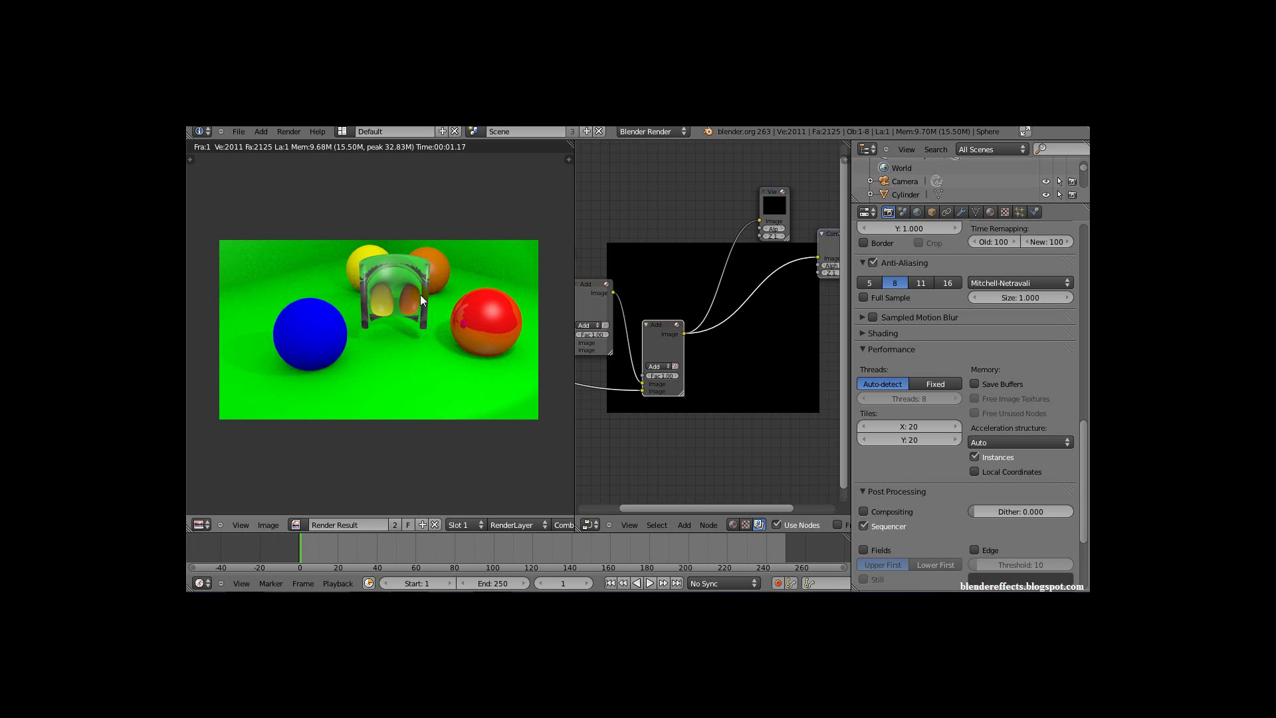
{"action": "scroll", "coordinate": [420, 294], "scroll_direction": "up", "scroll_amount": 1}
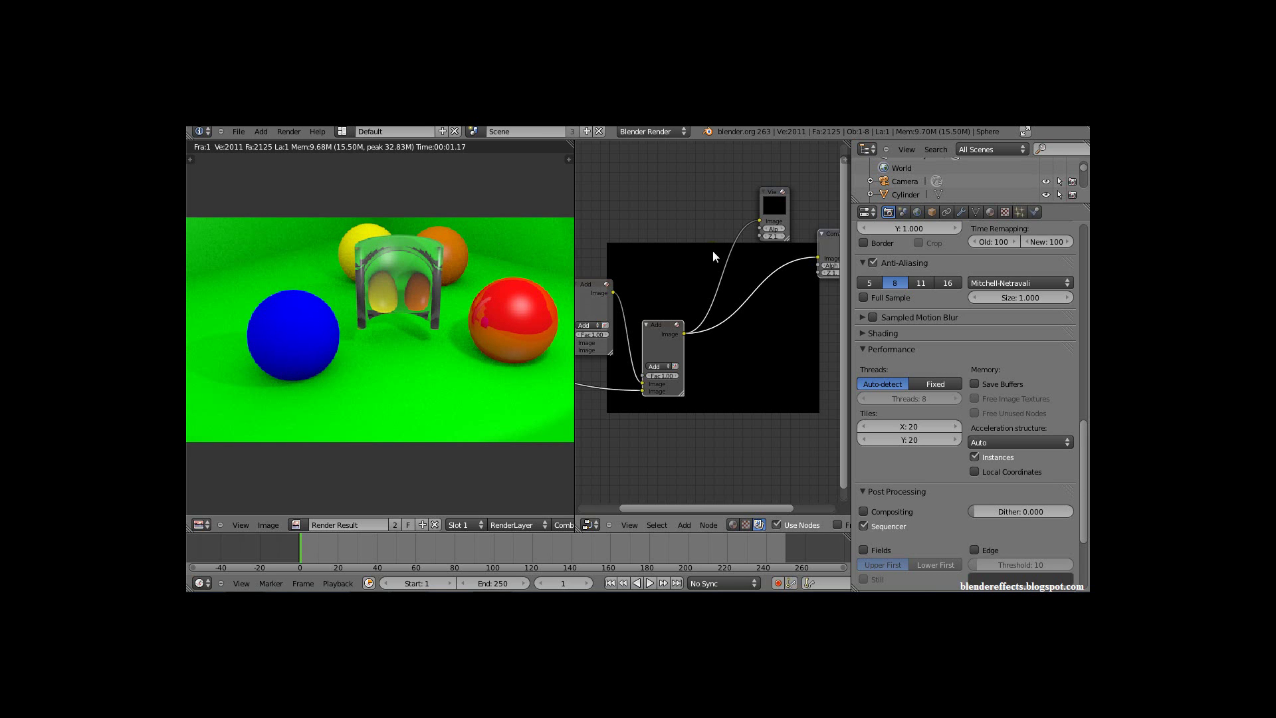
- Set the world's raytraced Gather samples to 20 and render the scene again
{"action": "left_click", "coordinate": [863, 349]}
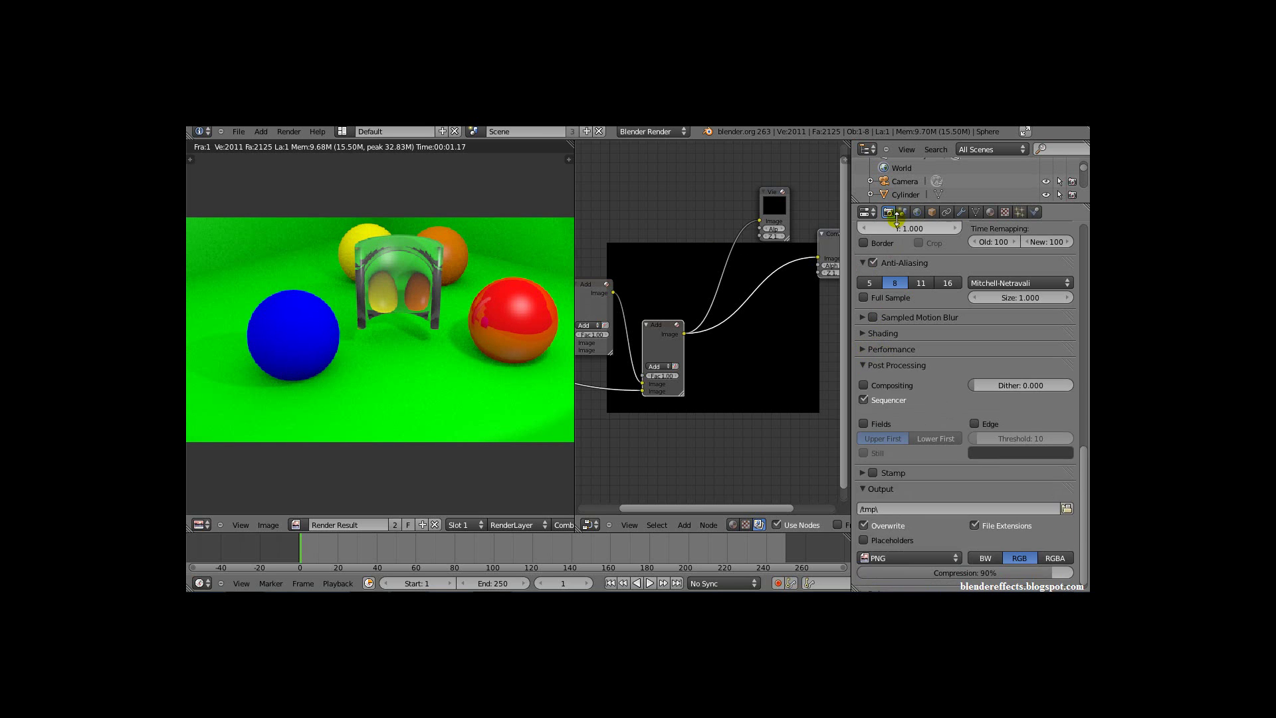
{"action": "left_click", "coordinate": [917, 212]}
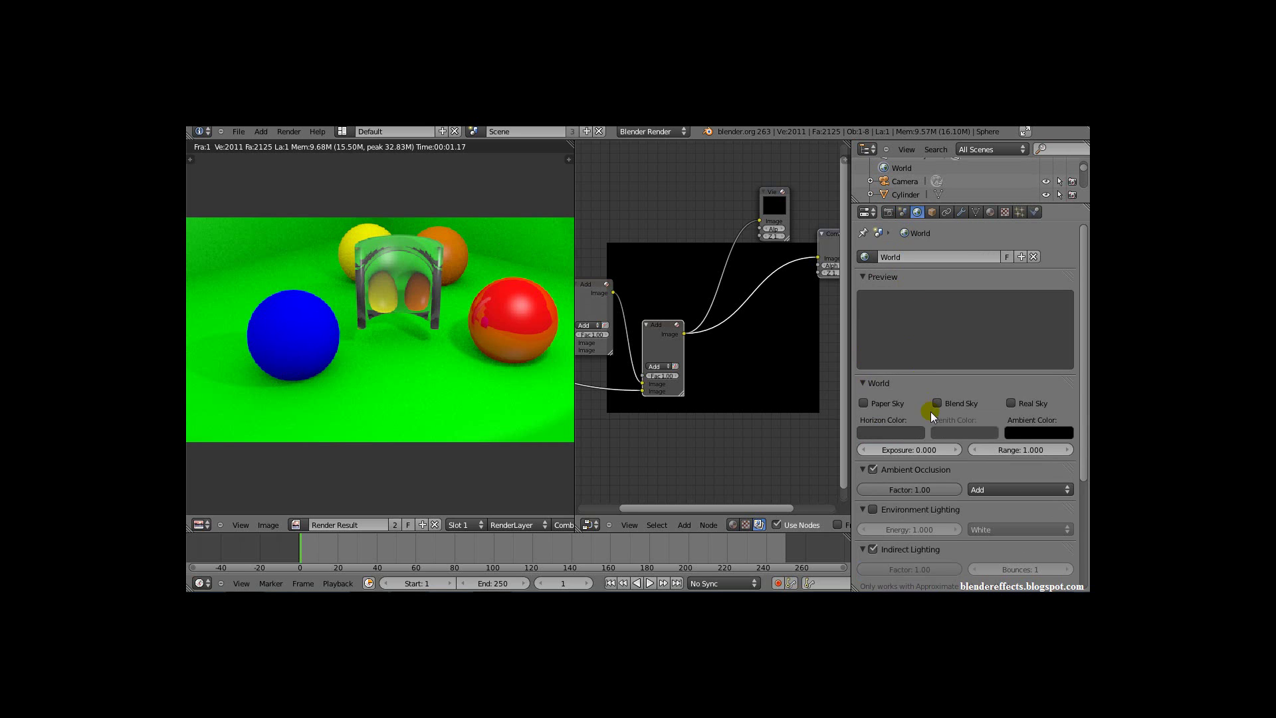
{"action": "scroll", "coordinate": [927, 393], "scroll_direction": "down", "scroll_amount": 6}
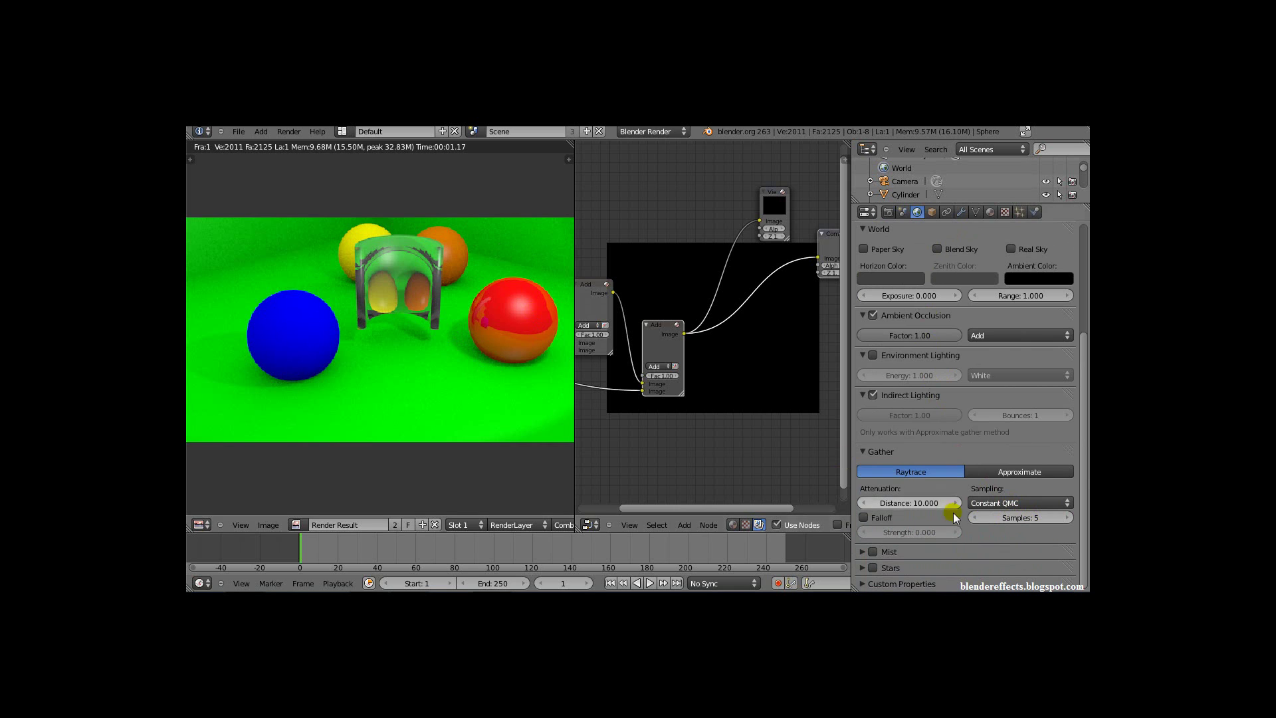
{"action": "left_click", "coordinate": [943, 470]}
{"action": "left_click", "coordinate": [1009, 517]}
{"action": "type", "text": "20"}
{"action": "key", "text": "Return"}
{"action": "key", "text": "F12"}
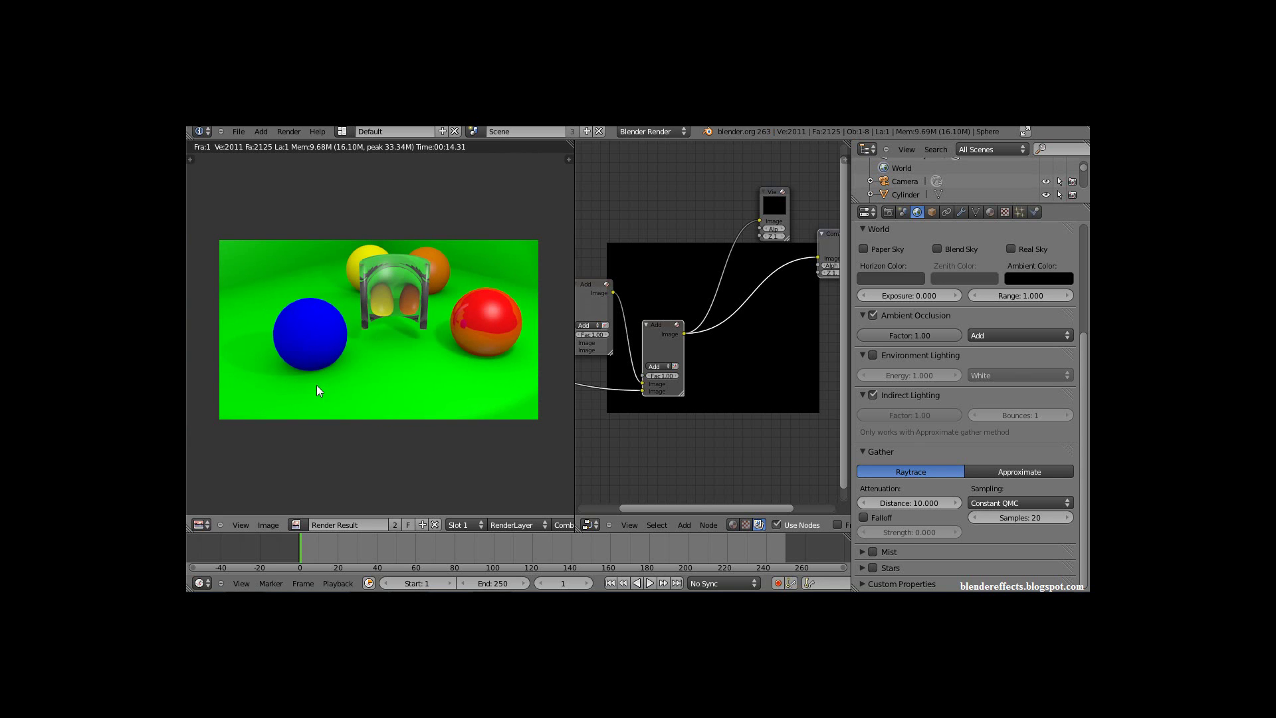
- Bring up the render layer's pass settings and widen the node editor around the Render Layers node
{"action": "left_click", "coordinate": [241, 525]}
{"action": "left_click", "coordinate": [889, 211]}
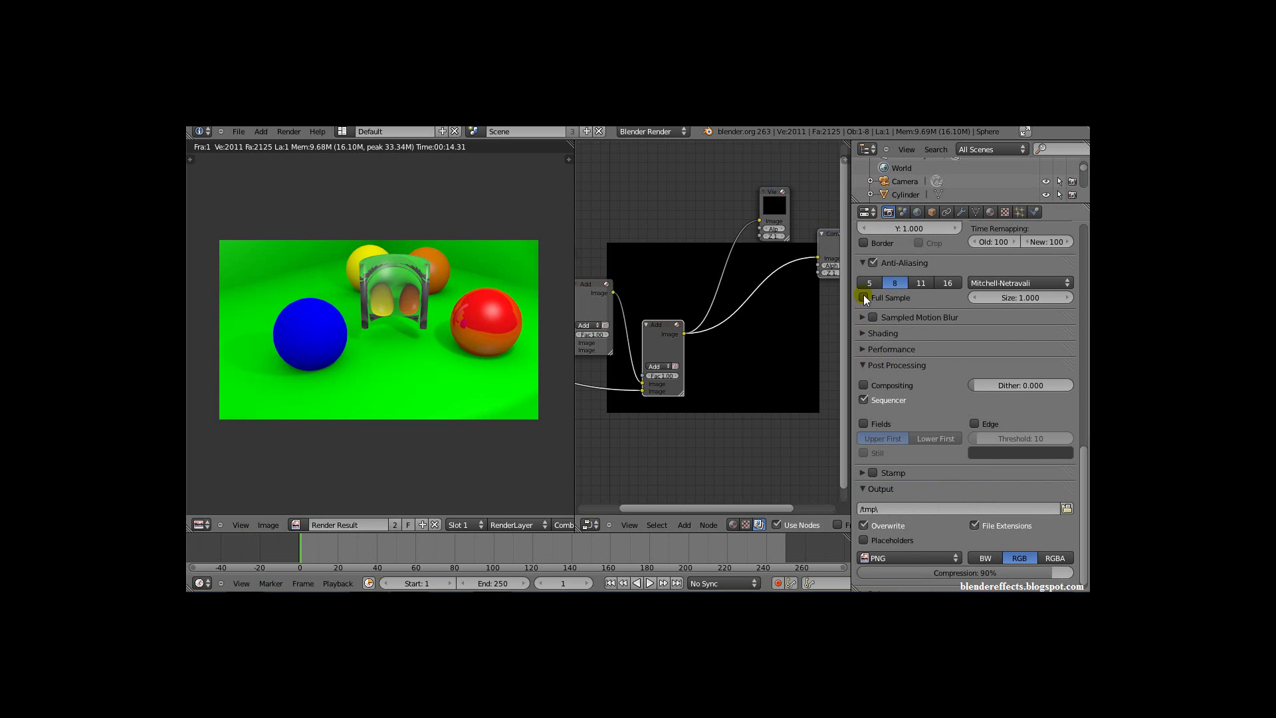
{"action": "scroll", "coordinate": [863, 294], "scroll_direction": "up", "scroll_amount": 8}
{"action": "scroll", "coordinate": [905, 432], "scroll_direction": "up", "scroll_amount": 3}
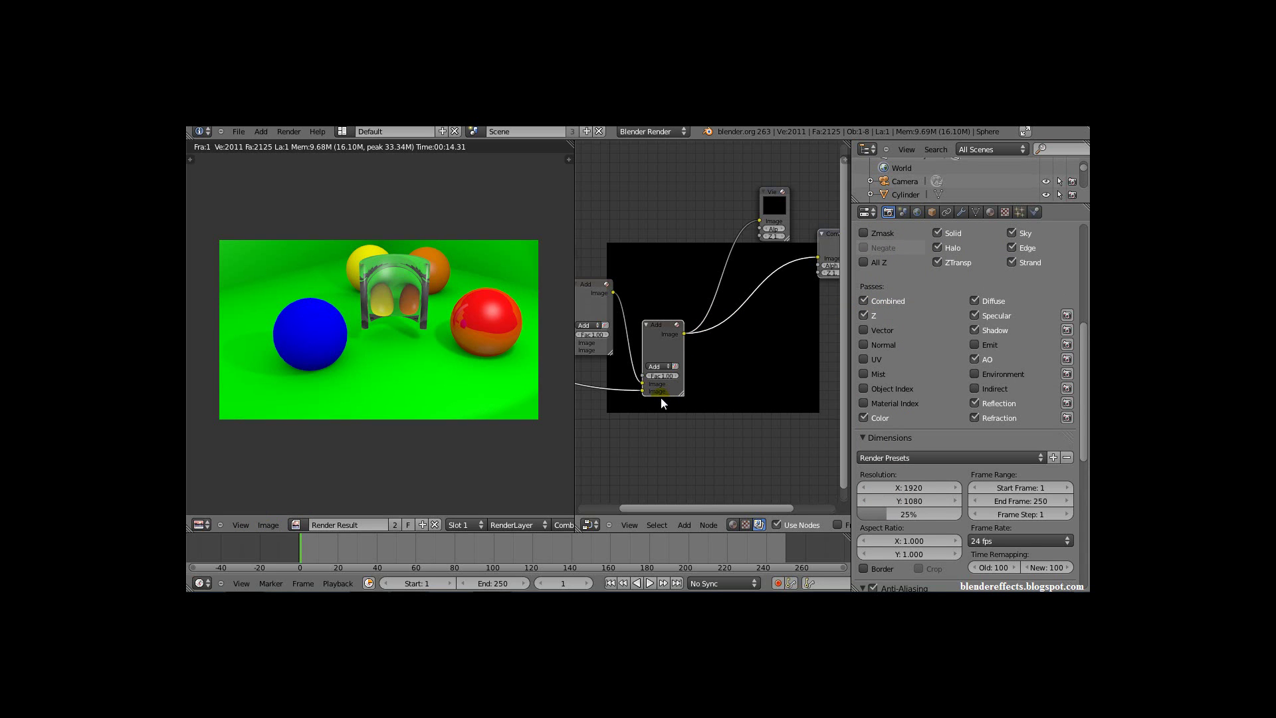
{"action": "left_click_drag", "start_coordinate": [573, 390], "coordinate": [328, 391]}
{"action": "middle_click_drag", "start_coordinate": [401, 390], "coordinate": [528, 372]}
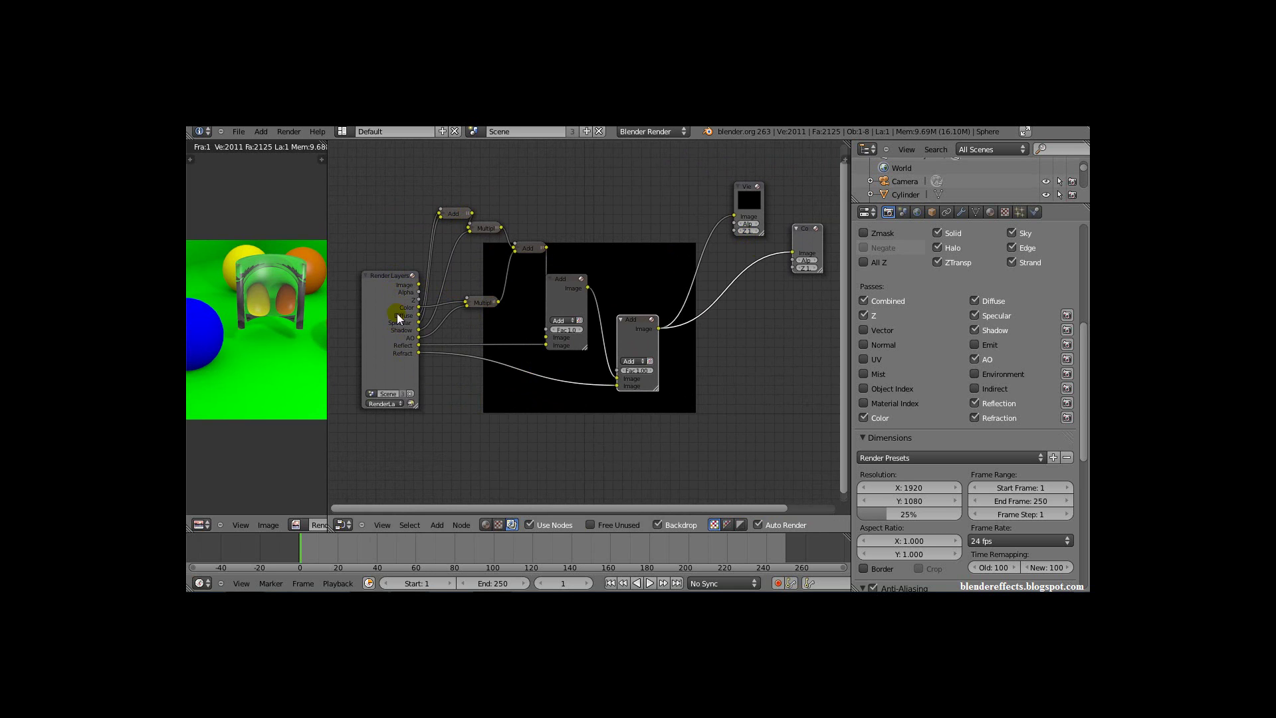
{"action": "scroll", "coordinate": [428, 333], "scroll_direction": "up", "scroll_amount": 4}
{"action": "middle_click_drag", "start_coordinate": [442, 299], "coordinate": [708, 274]}
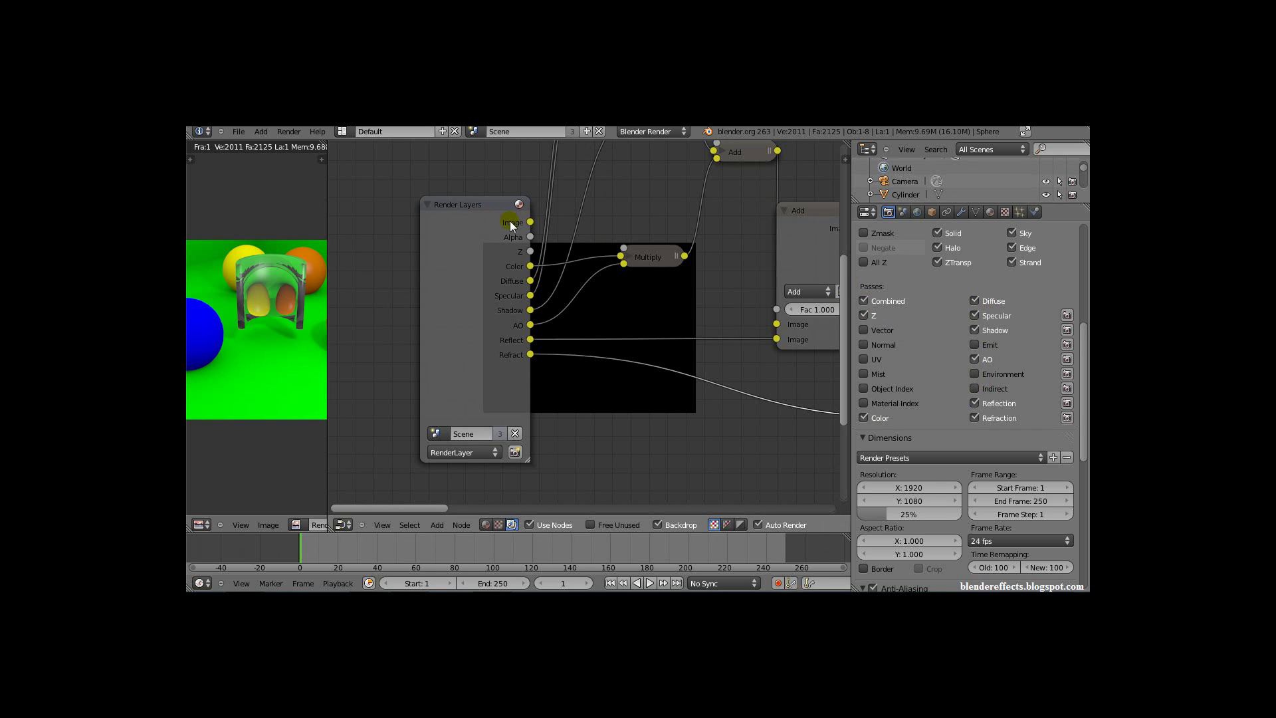
- Disable every render pass except Combined for the render layer
{"action": "left_click", "coordinate": [863, 301]}
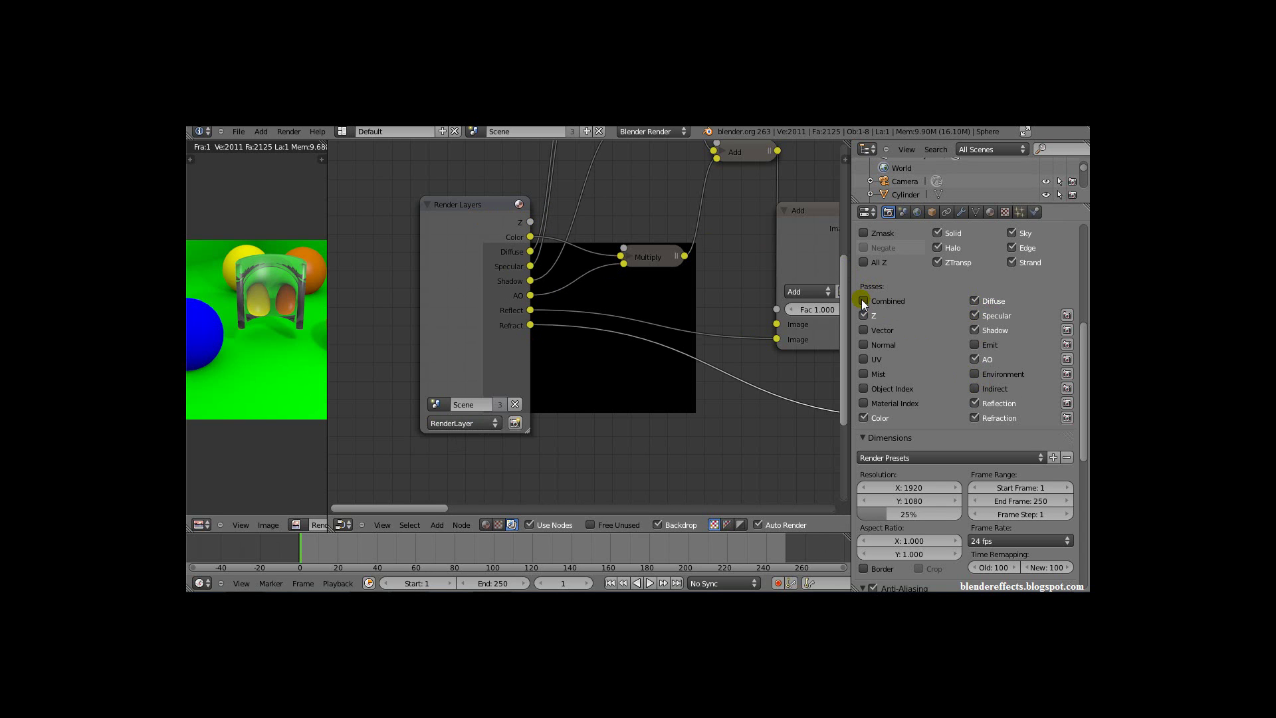
{"action": "left_click", "coordinate": [864, 317]}
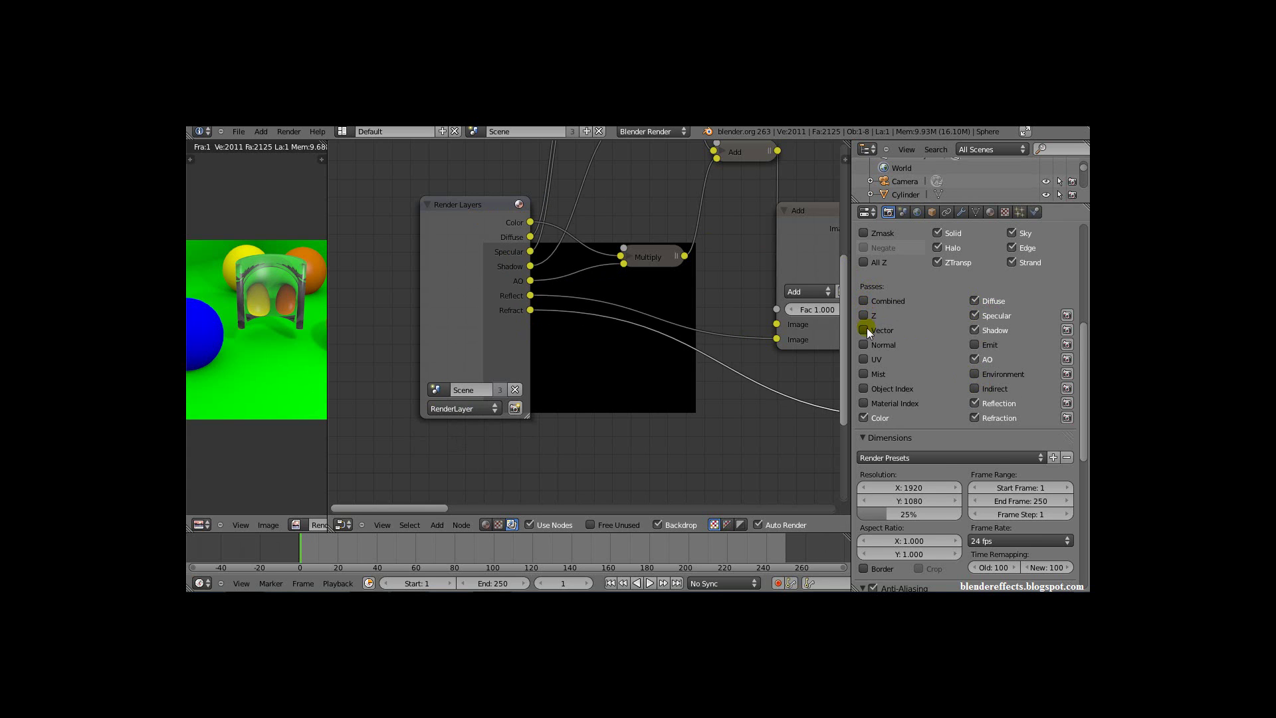
{"action": "left_click", "coordinate": [864, 418]}
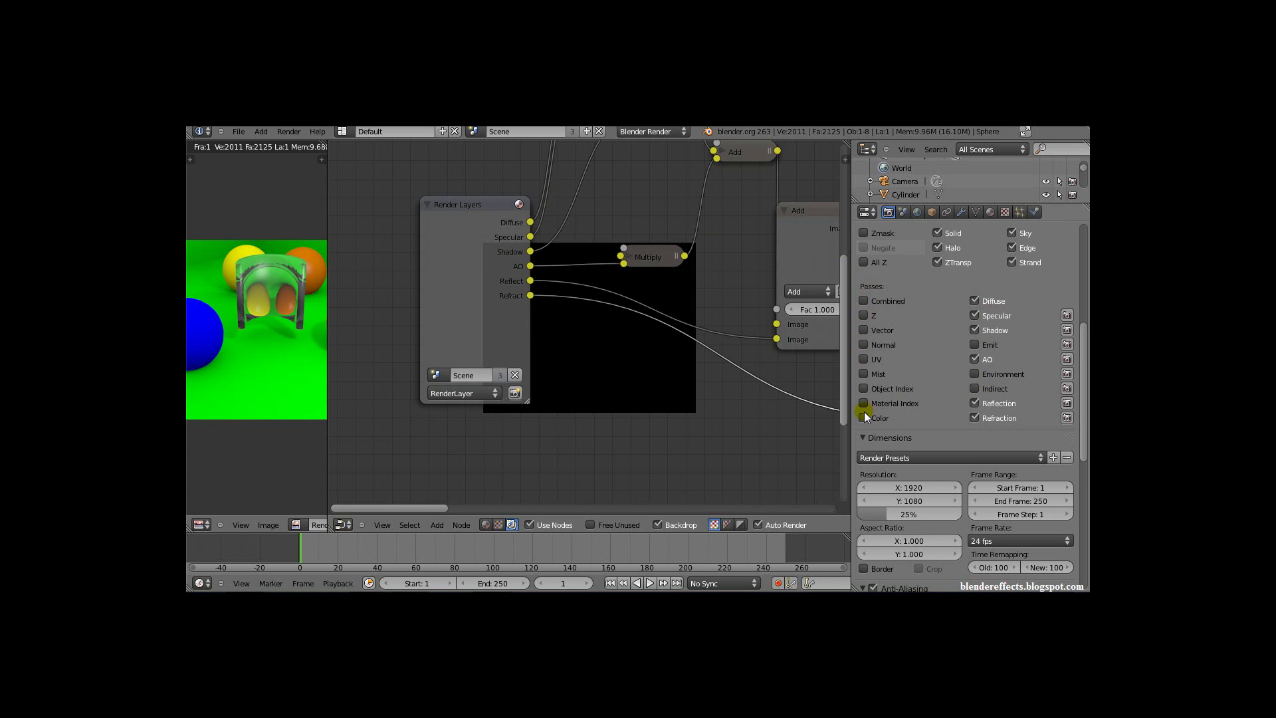
{"action": "left_click_drag", "start_coordinate": [971, 416], "coordinate": [975, 313]}
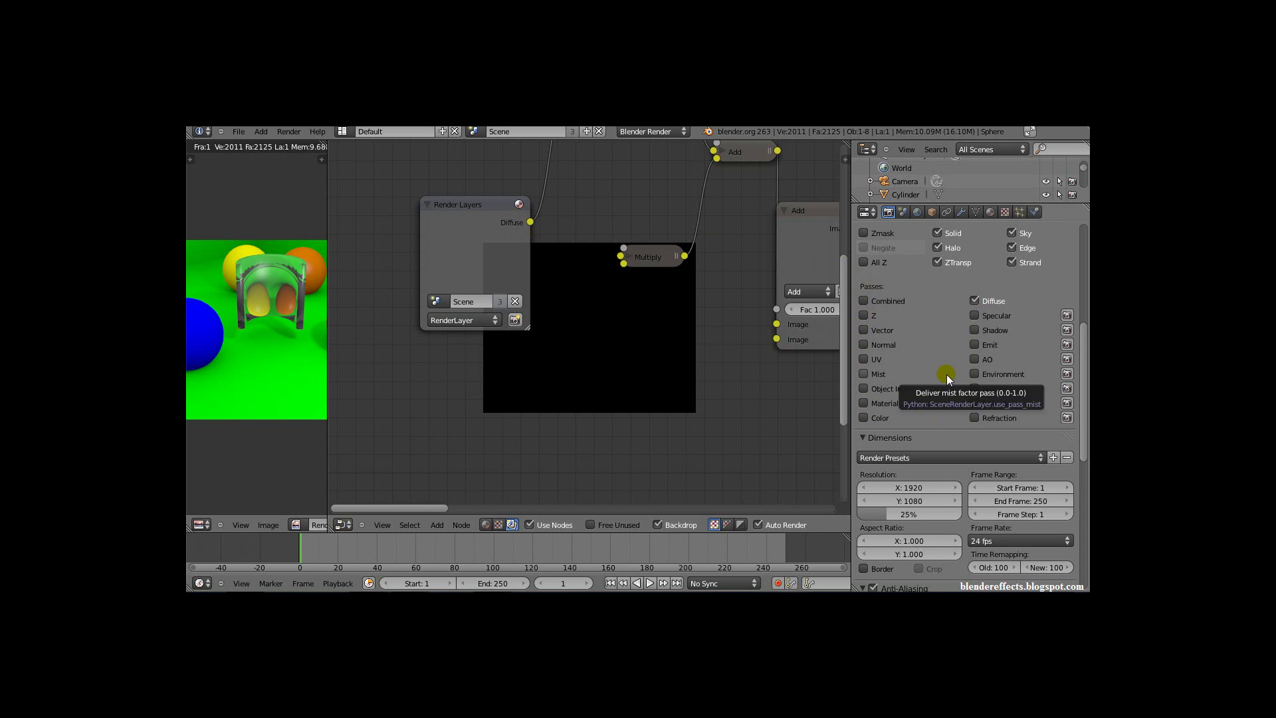
{"action": "left_click", "coordinate": [974, 300]}
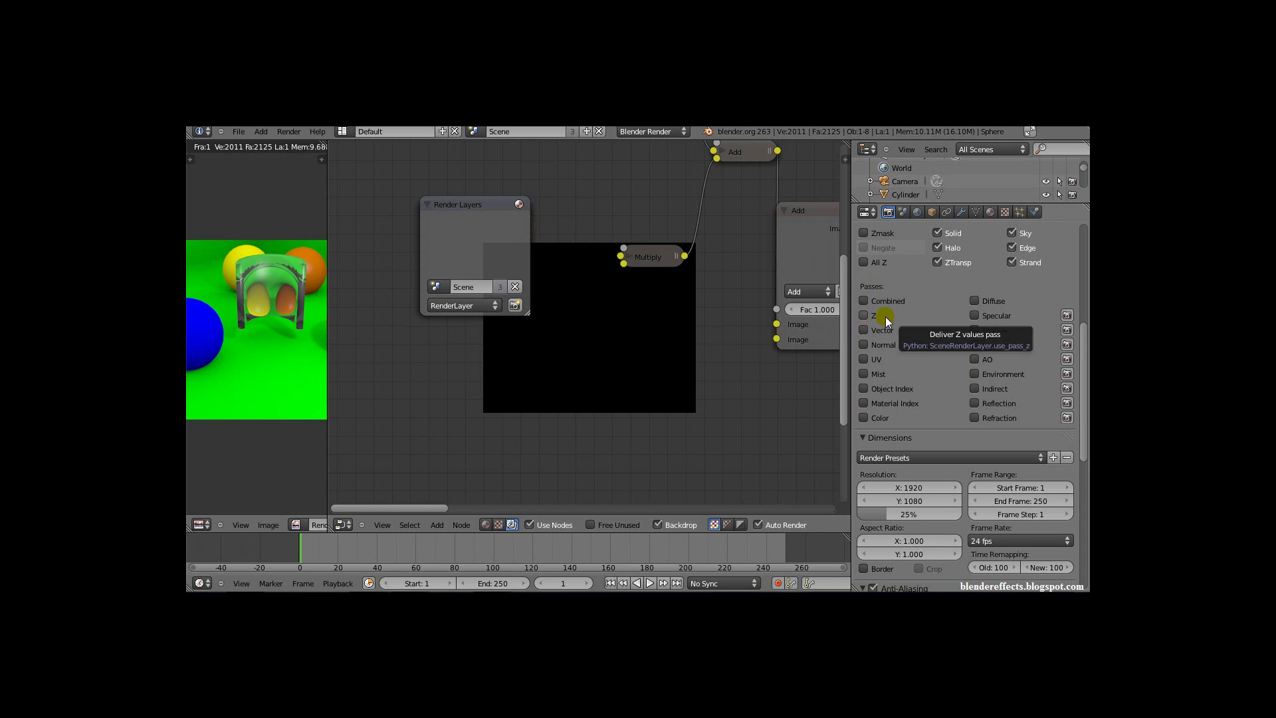
{"action": "left_click", "coordinate": [863, 301]}
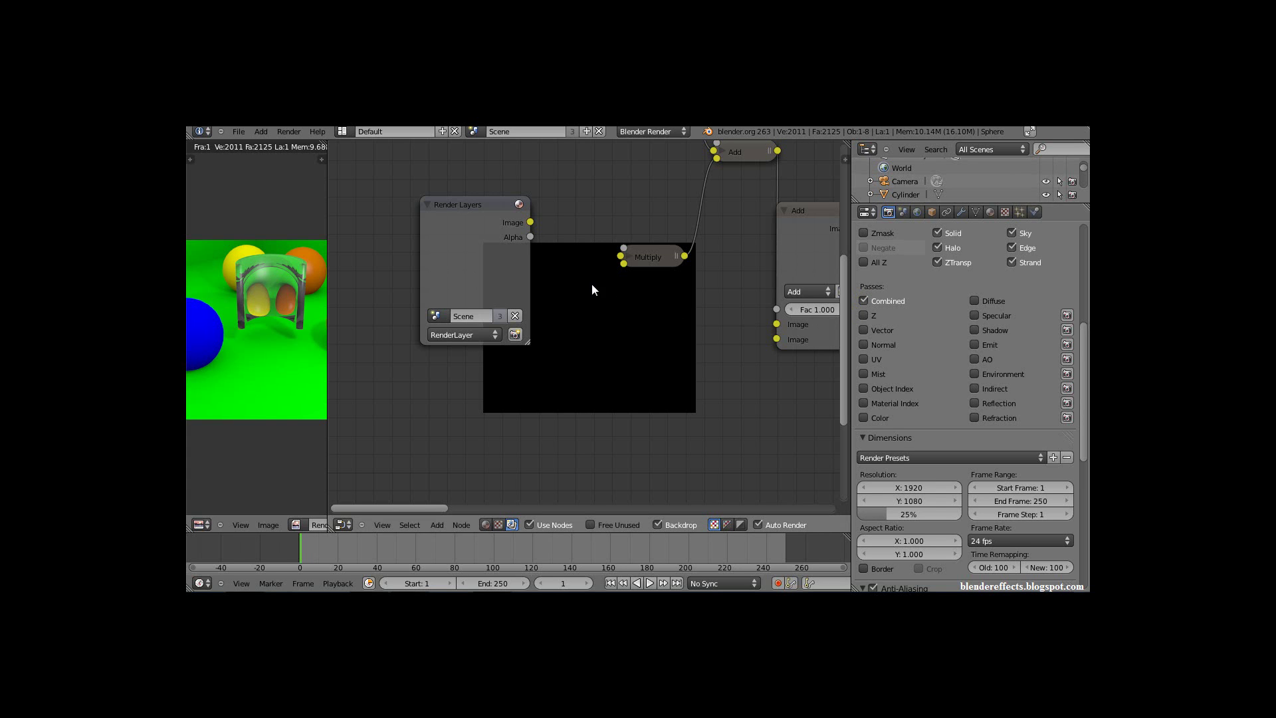
- Widen the render result view and enable the Reflection, Specular and AO passes
{"action": "left_click", "coordinate": [504, 215]}
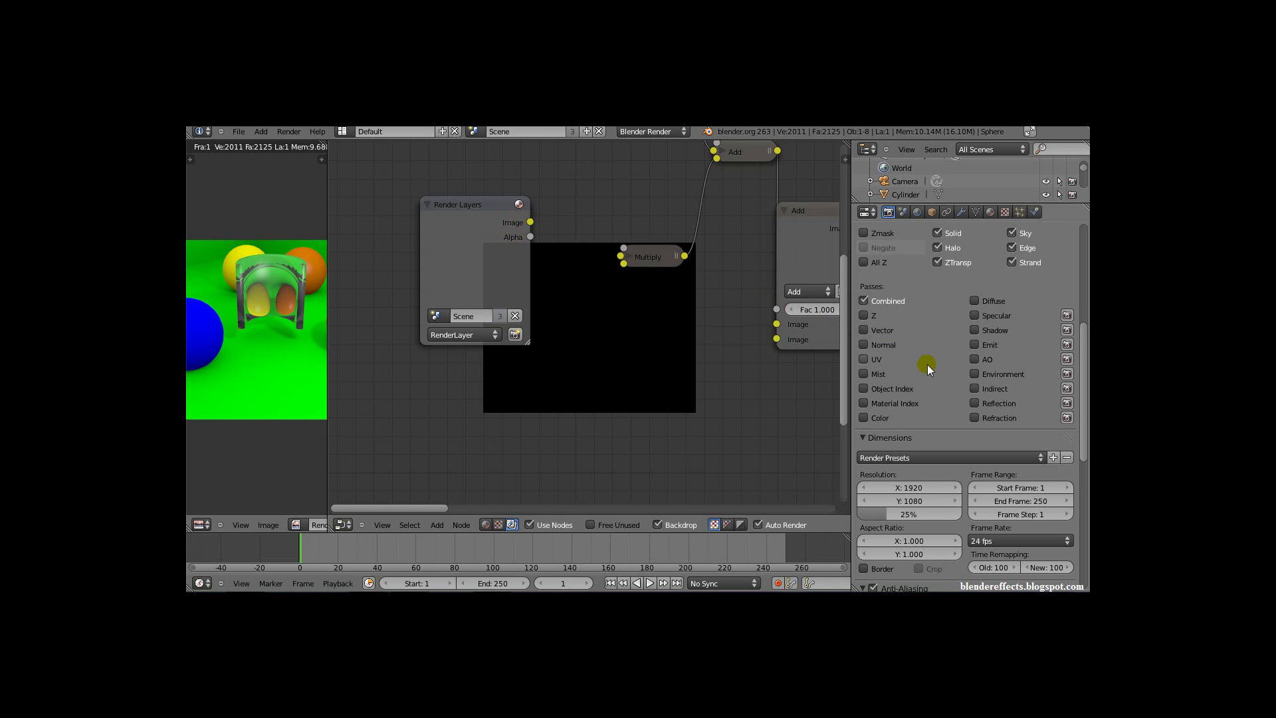
{"action": "left_click_drag", "start_coordinate": [330, 326], "coordinate": [566, 328]}
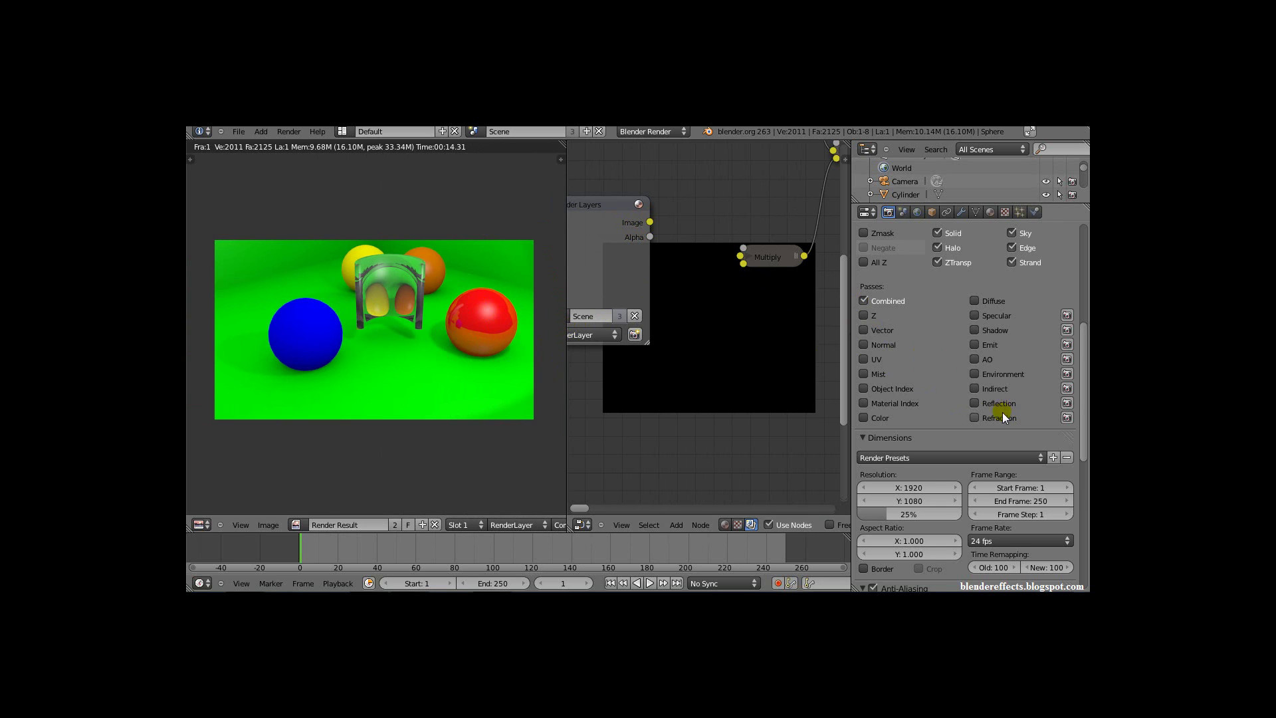
{"action": "left_click", "coordinate": [974, 404]}
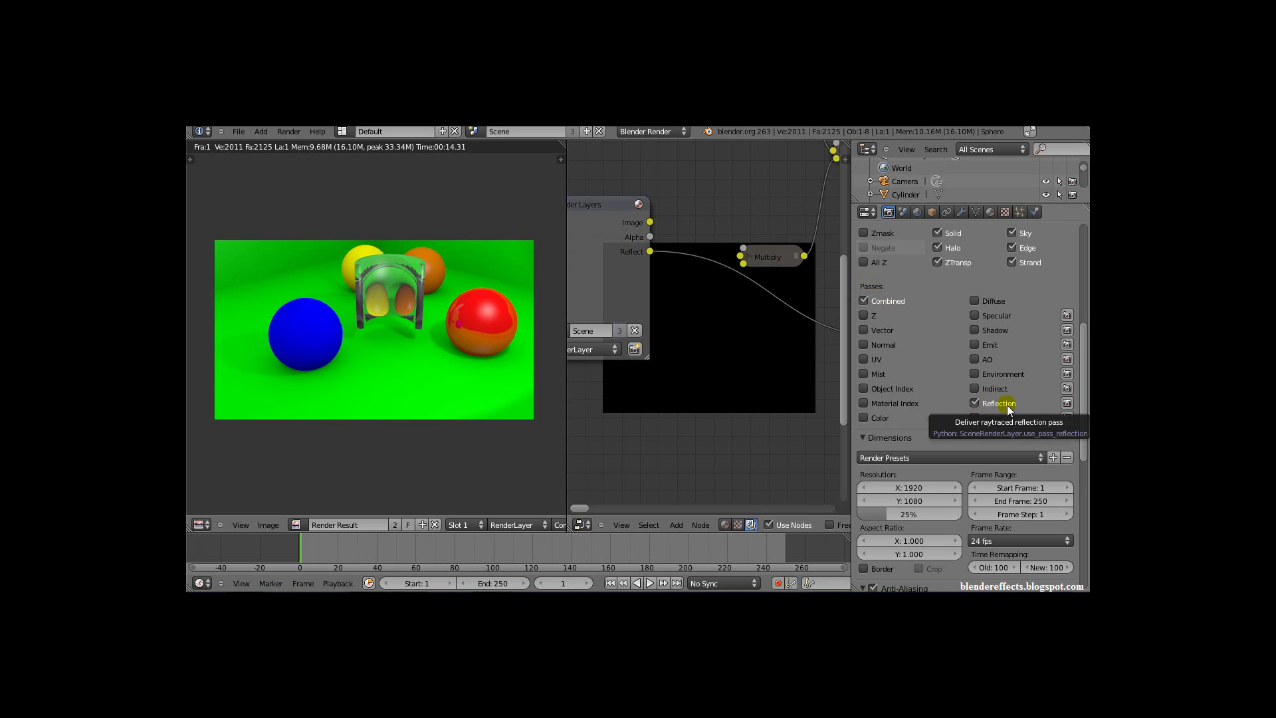
{"action": "left_click", "coordinate": [974, 315]}
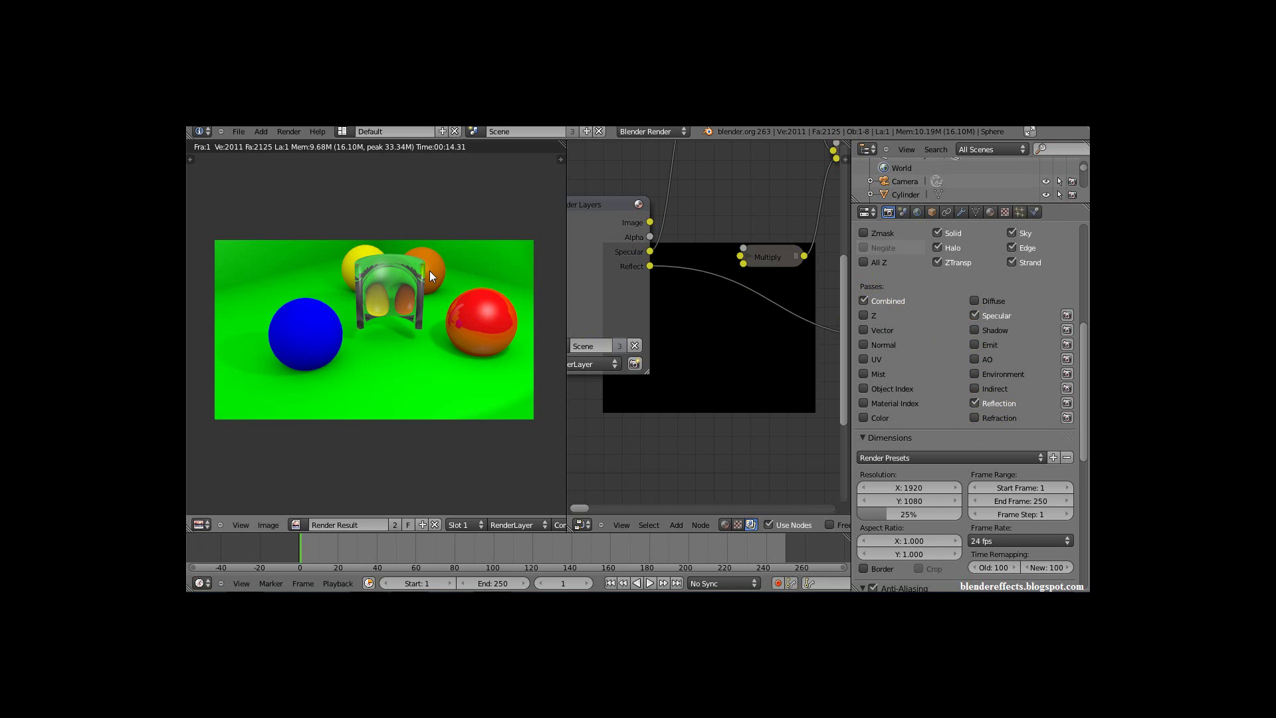
{"action": "left_click", "coordinate": [975, 359]}
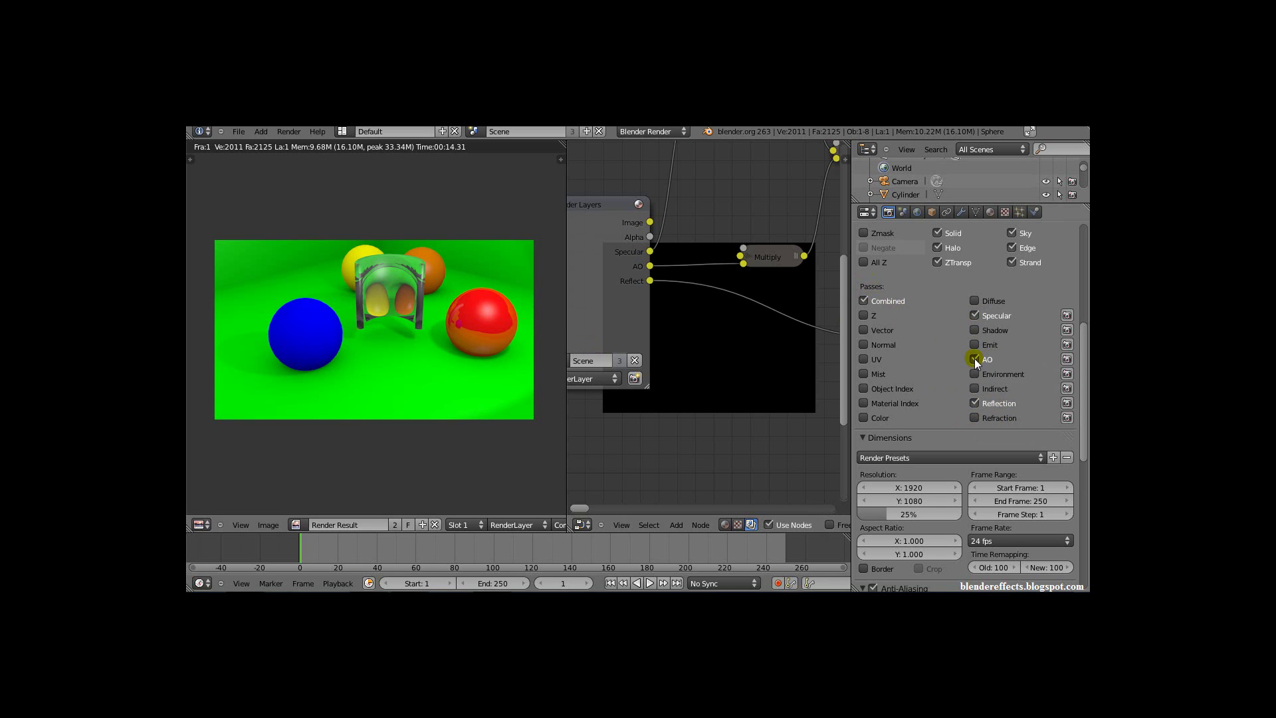
- Check the world's Ambient Occlusion settings and enable the Diffuse and Color passes
{"action": "left_click", "coordinate": [918, 213]}
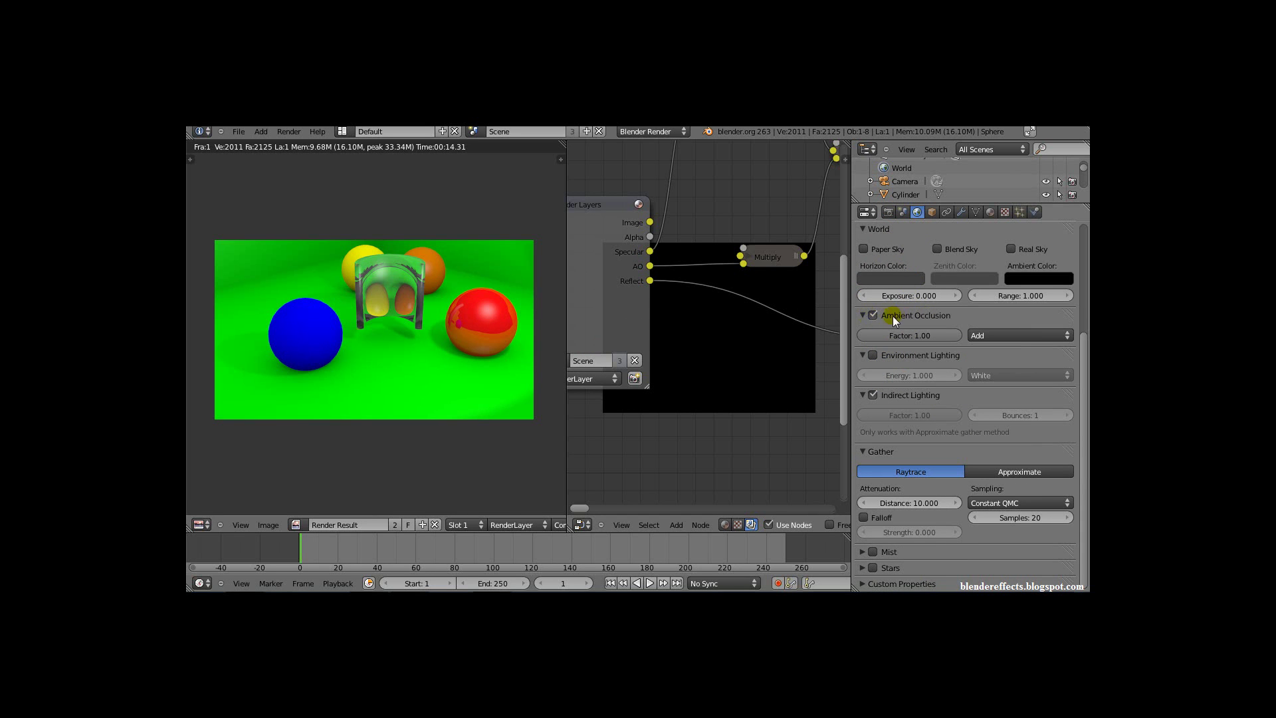
{"action": "left_click", "coordinate": [888, 212]}
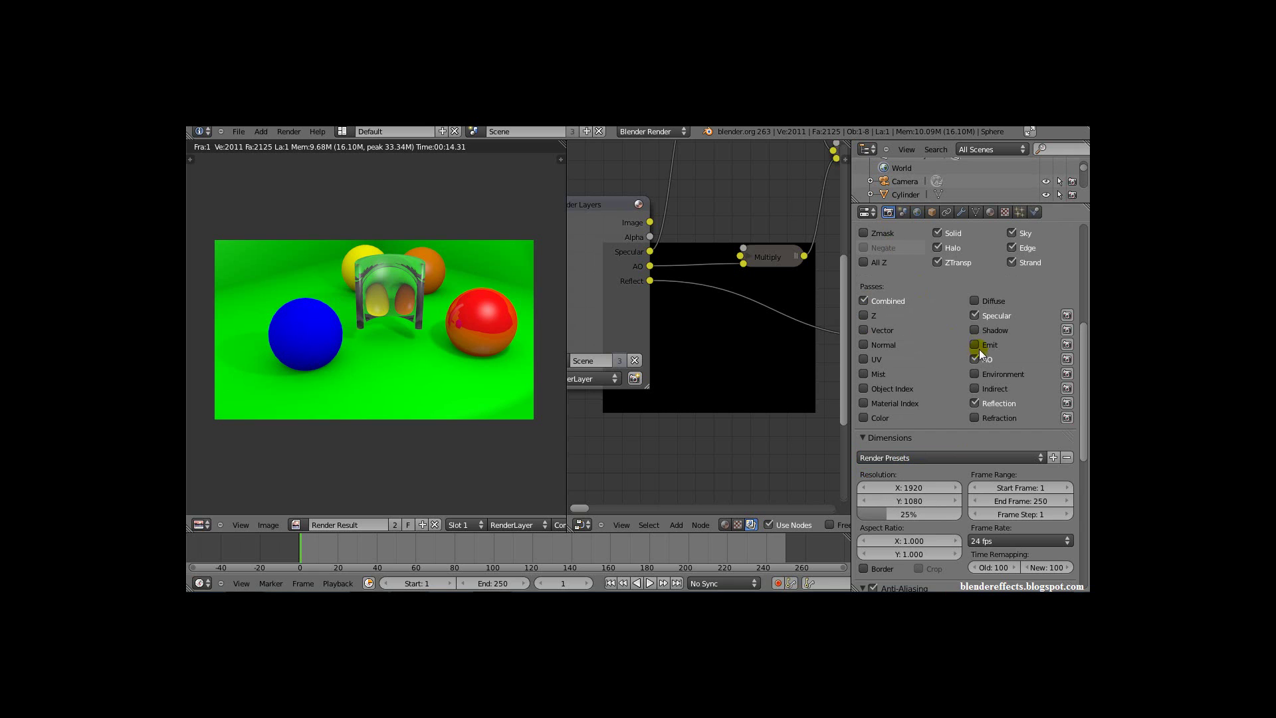
{"action": "left_click", "coordinate": [918, 212]}
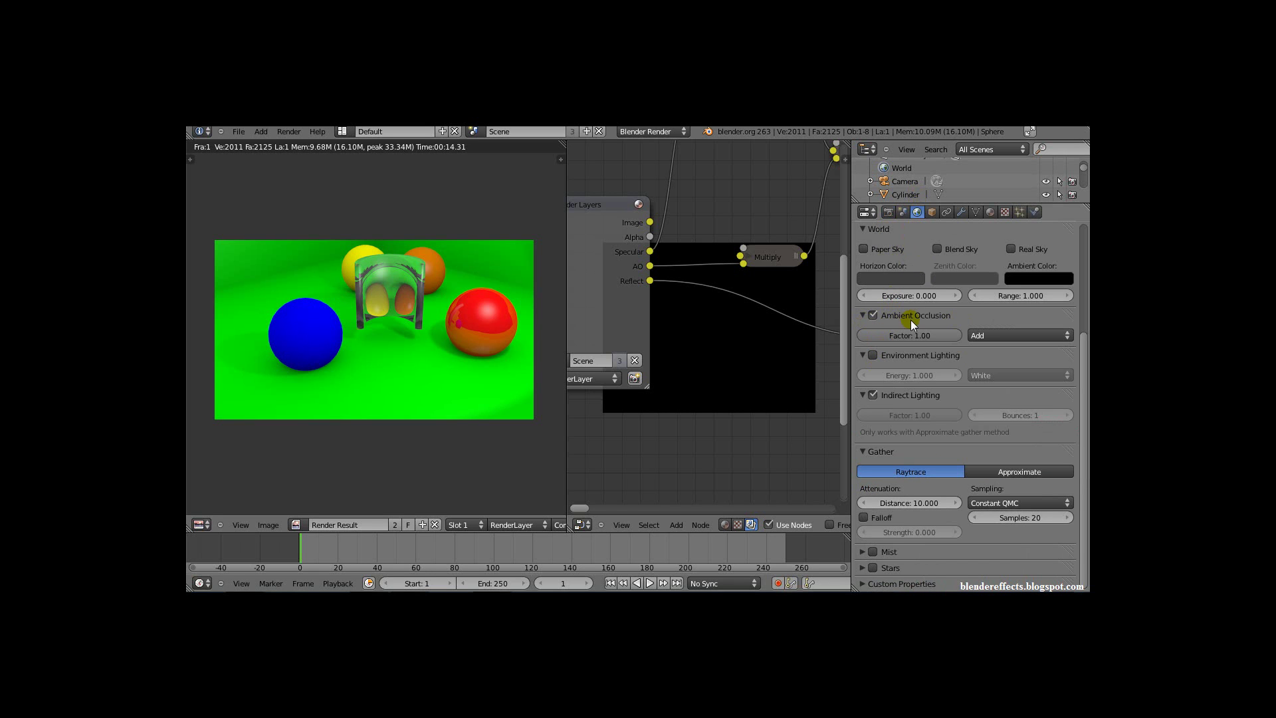
{"action": "left_click", "coordinate": [891, 213]}
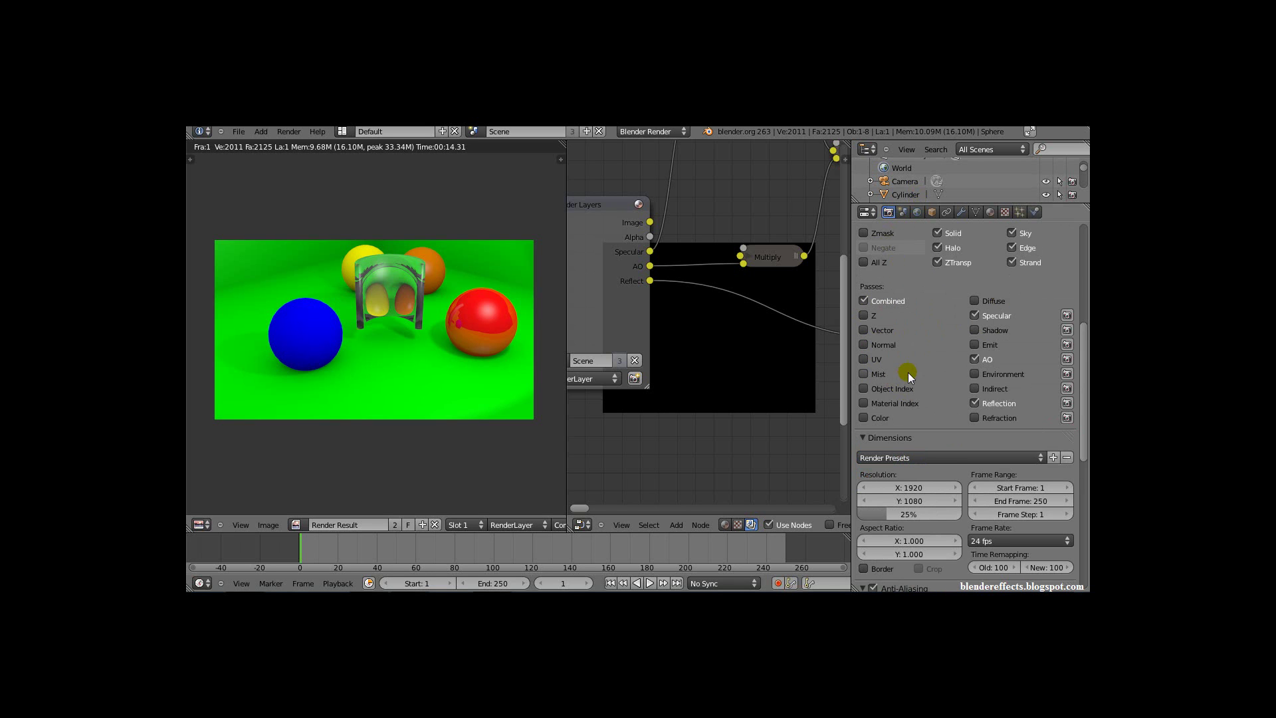
{"action": "left_click", "coordinate": [975, 301]}
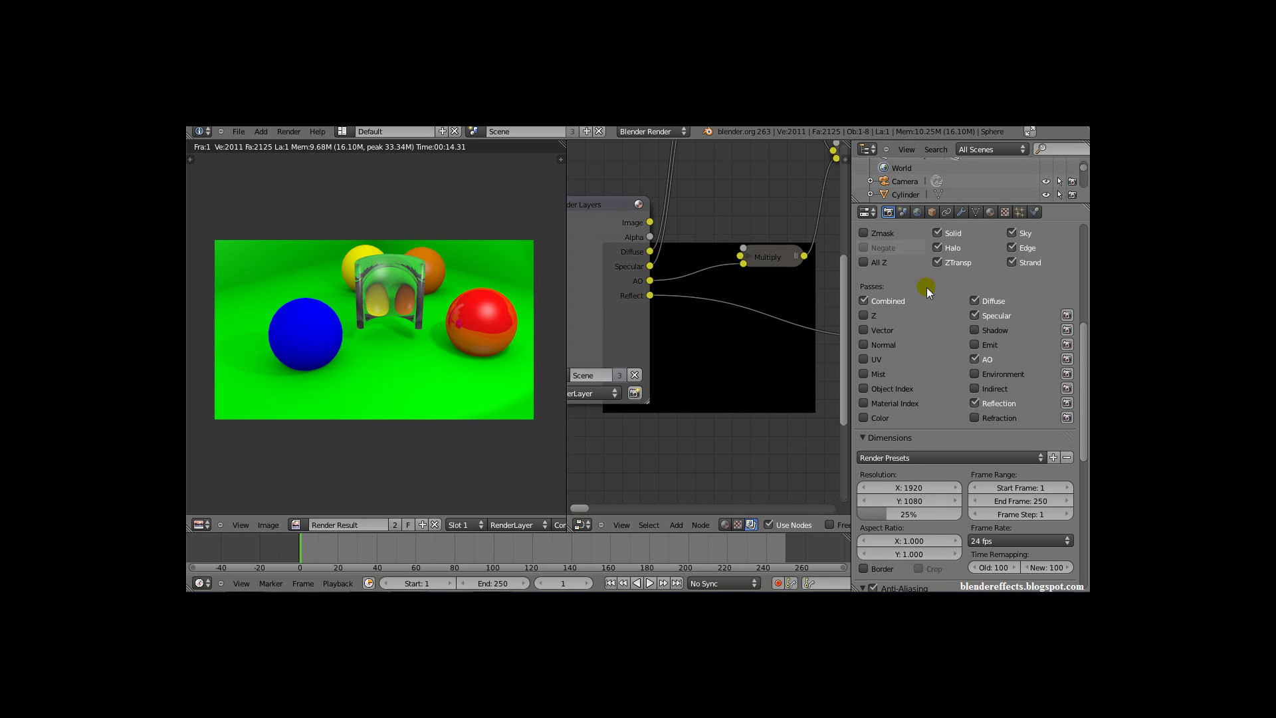
{"action": "left_click", "coordinate": [863, 418]}
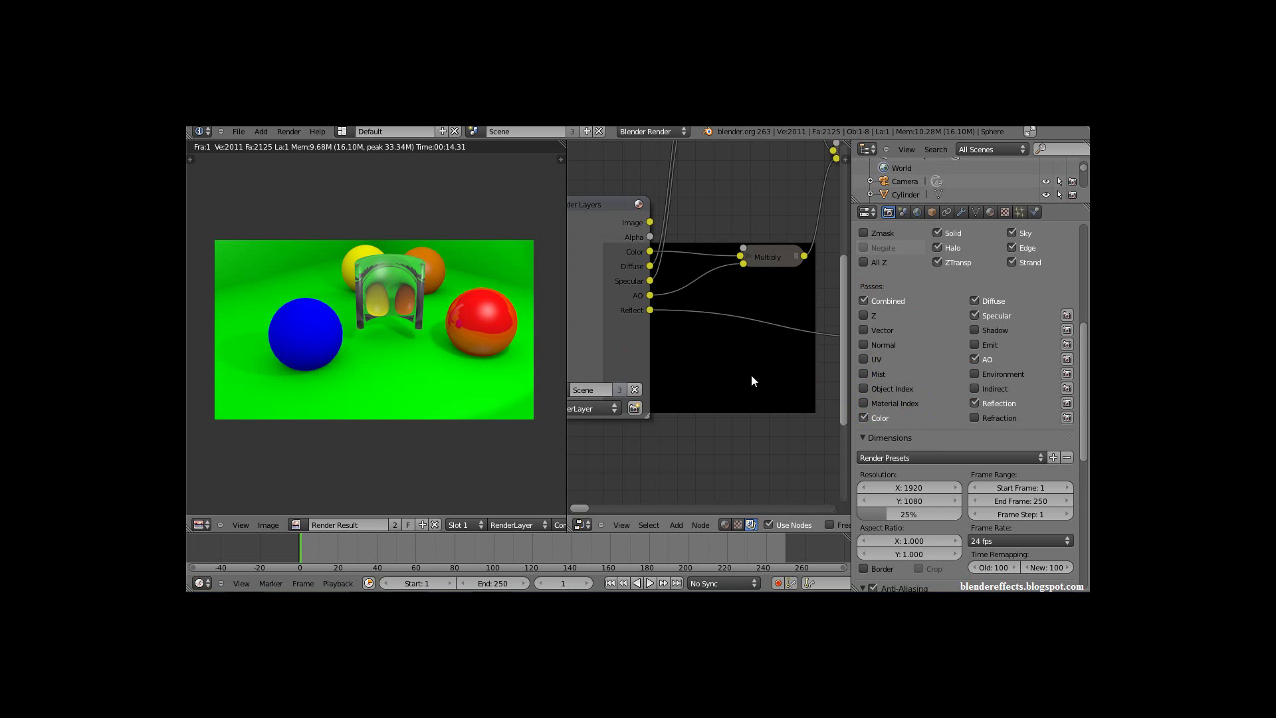
- Maximize the node editor and cut the links leaving the Render Layers node and the lower Multiply node
{"action": "scroll", "coordinate": [751, 376], "scroll_direction": "down", "scroll_amount": 4}
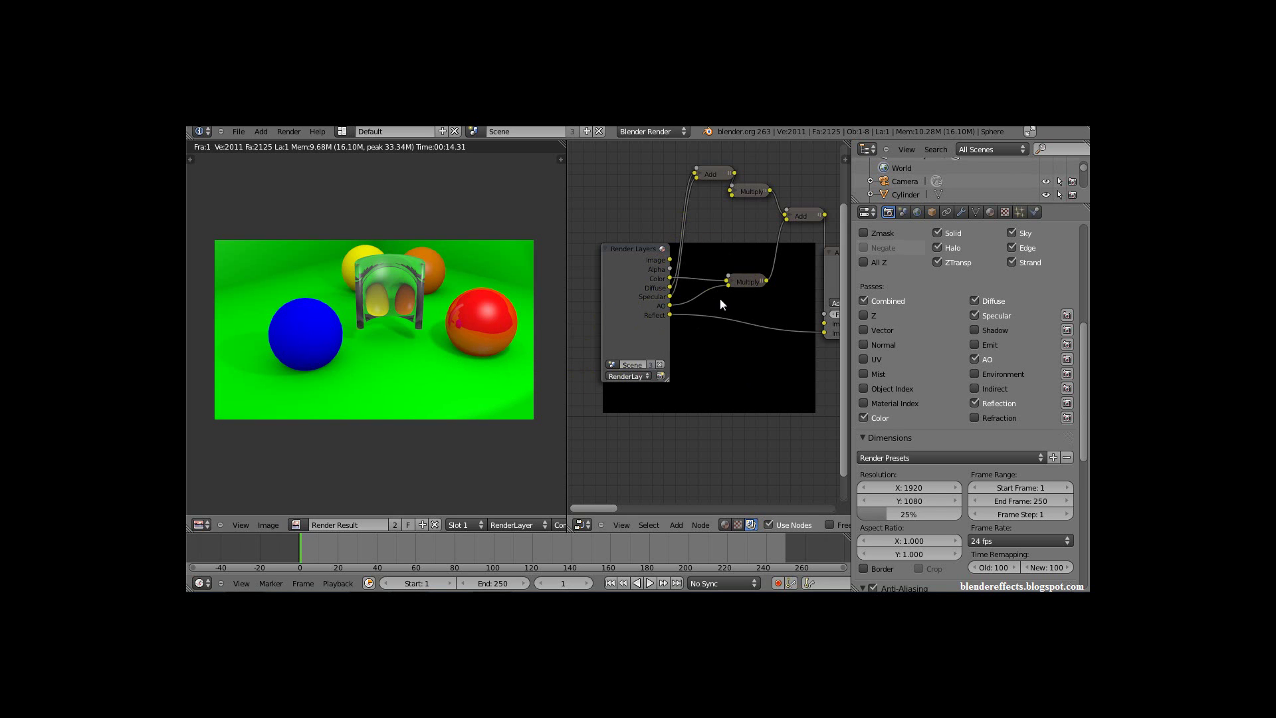
{"action": "key", "text": "ctrl+Up"}
{"action": "middle_click_drag", "start_coordinate": [683, 304], "coordinate": [445, 321]}
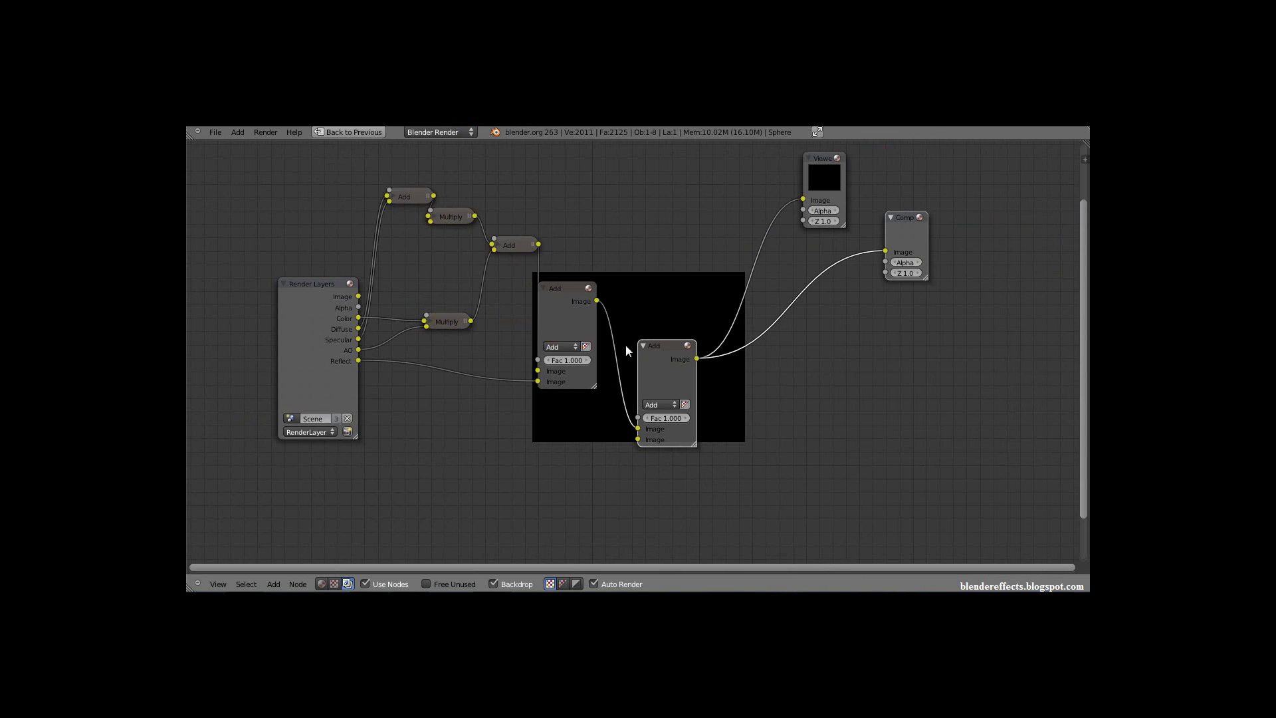
{"action": "scroll", "coordinate": [625, 345], "scroll_direction": "up", "scroll_amount": 8}
{"action": "middle_click_drag", "start_coordinate": [623, 335], "coordinate": [615, 328]}
{"action": "scroll", "coordinate": [615, 329], "scroll_direction": "down", "scroll_amount": 5}
{"action": "mouse_move", "coordinate": [440, 246]}
{"action": "right_mouse_down", "text": "ctrl"}
{"action": "mouse_move", "coordinate": [499, 389]}
{"action": "mouse_move", "coordinate": [530, 390]}
{"action": "right_mouse_up", "text": "ctrl"}
{"action": "right_click_drag", "start_coordinate": [512, 303], "coordinate": [584, 292], "text": "ctrl"}
- Delete the Add, Multiply and Composite nodes, keeping only the Render Layers and Viewer nodes
{"action": "key", "text": "b"}
{"action": "left_click_drag", "start_coordinate": [478, 215], "coordinate": [668, 401]}
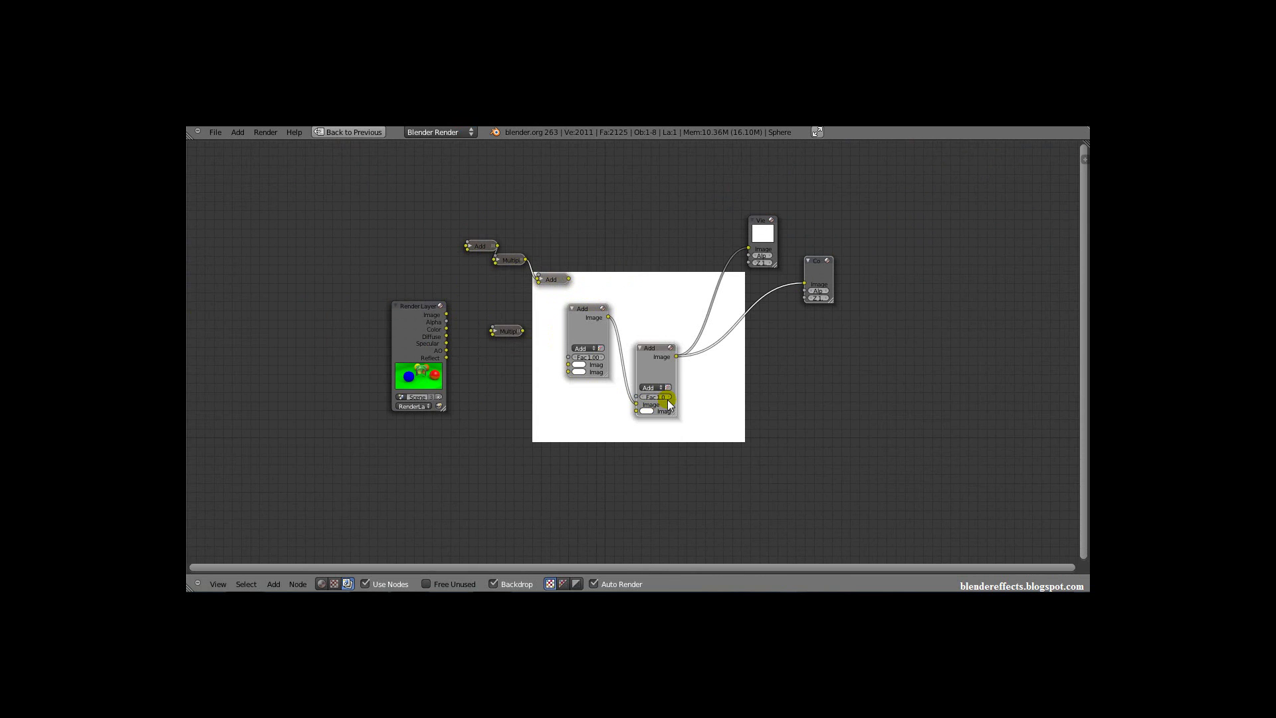
{"action": "key", "text": "x"}
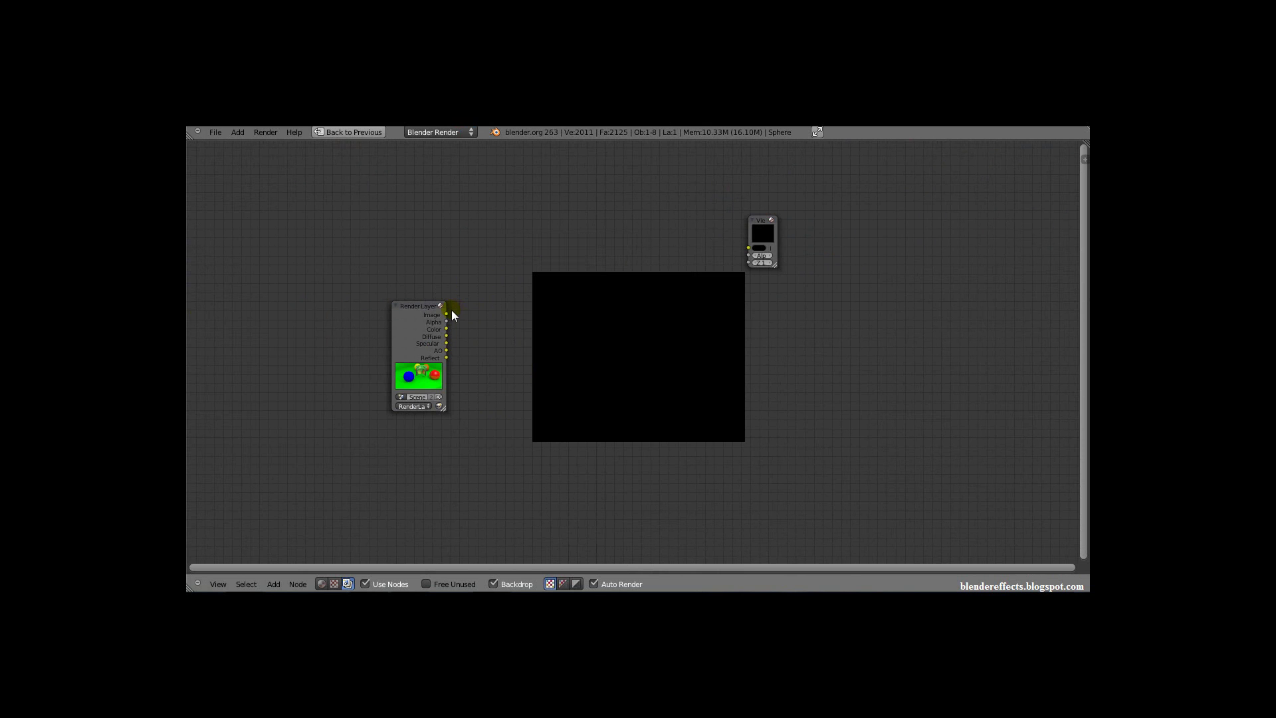
- Preview the Render Layers Image output through the Viewer node, and cut that link again
{"action": "left_click_drag", "start_coordinate": [446, 313], "coordinate": [748, 243]}
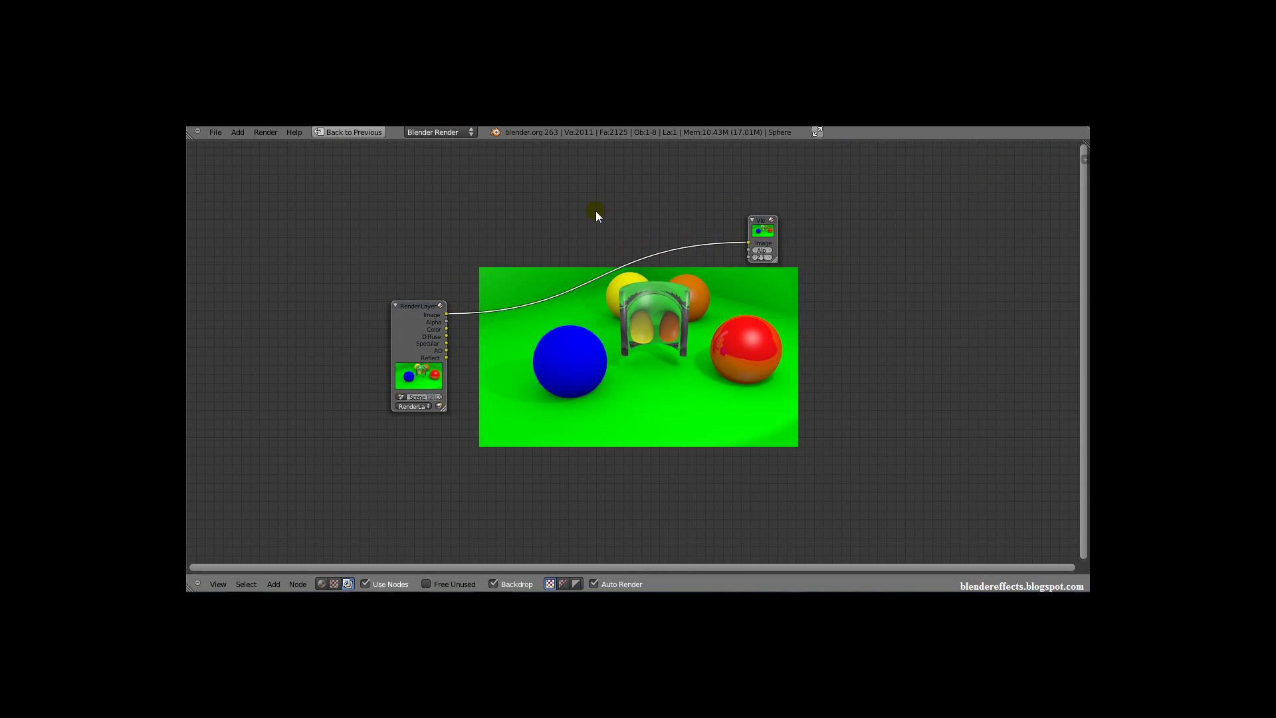
{"action": "right_click_drag", "start_coordinate": [570, 189], "coordinate": [585, 330], "text": "ctrl"}
{"action": "right_click_drag", "start_coordinate": [585, 330], "coordinate": [586, 334], "text": "ctrl"}
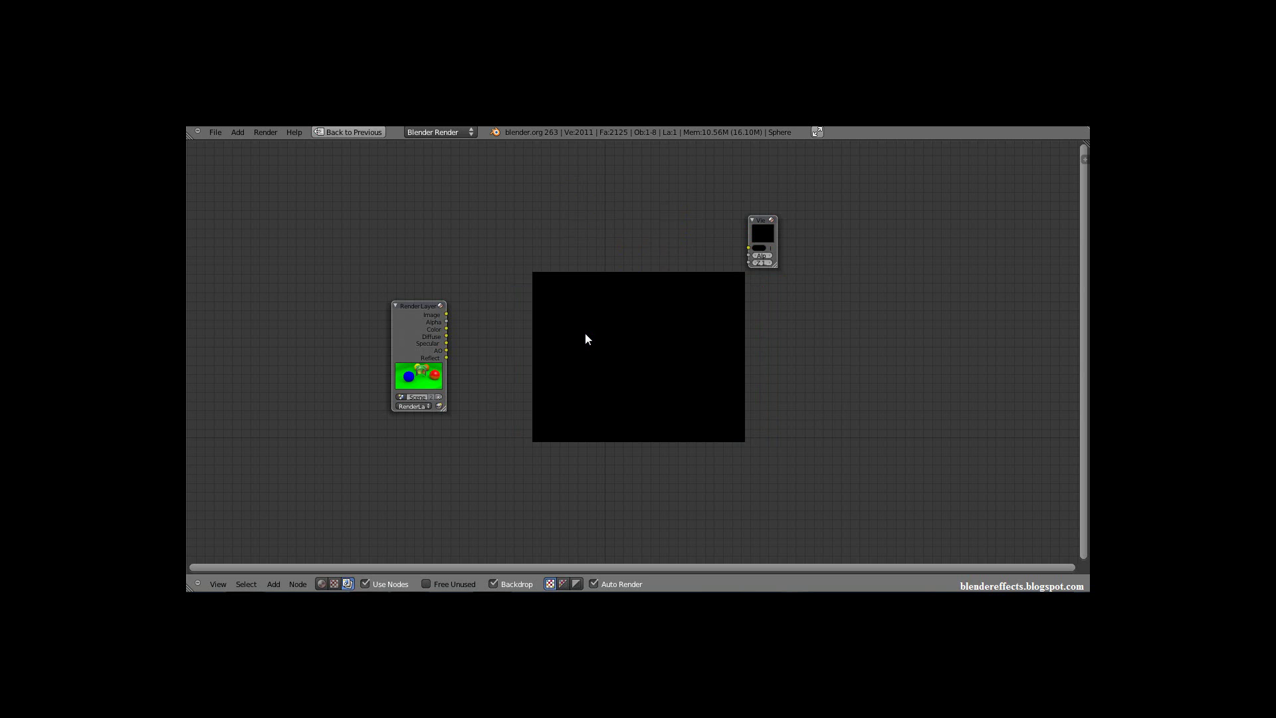
- Delete the remaining Viewer and Render Layers nodes to empty the compositor node tree
{"action": "right_click", "coordinate": [759, 221]}
{"action": "key", "text": "x"}
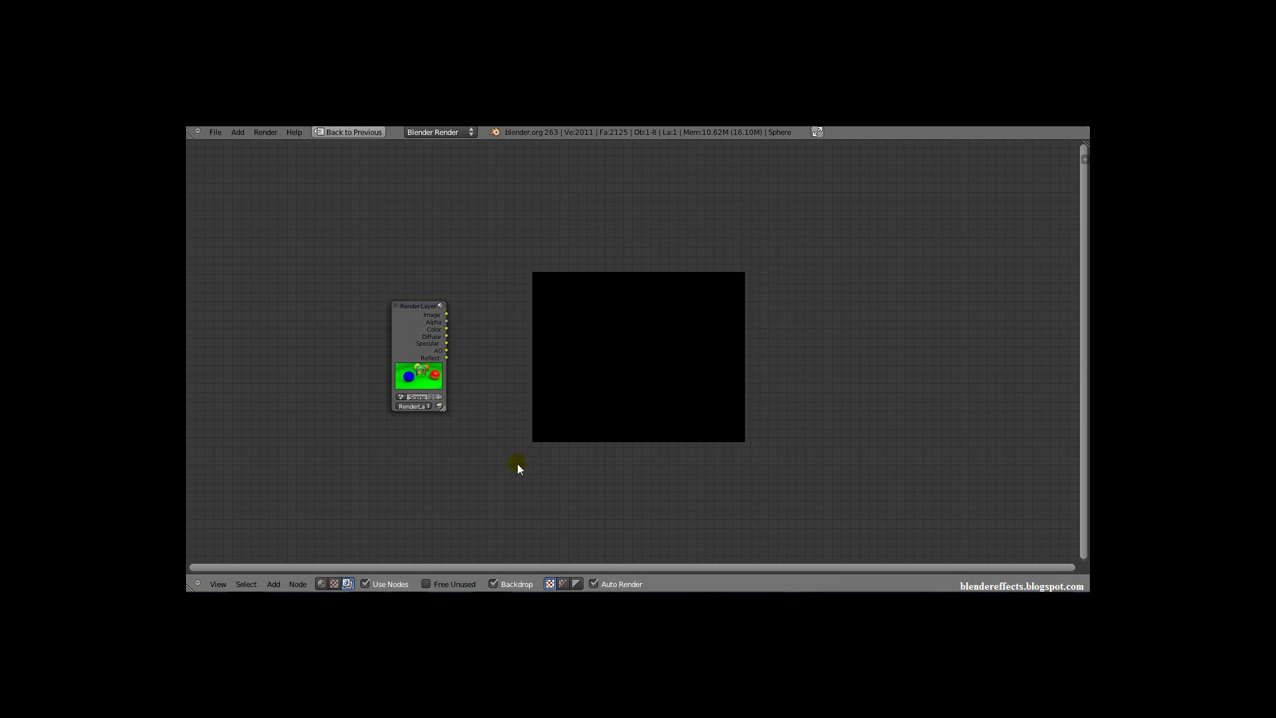
{"action": "right_click", "coordinate": [425, 306]}
{"action": "key", "text": "x"}
- Disable Use Nodes, Backdrop and Auto Render for the compositor
{"action": "left_click", "coordinate": [385, 585]}
{"action": "left_click", "coordinate": [506, 584]}
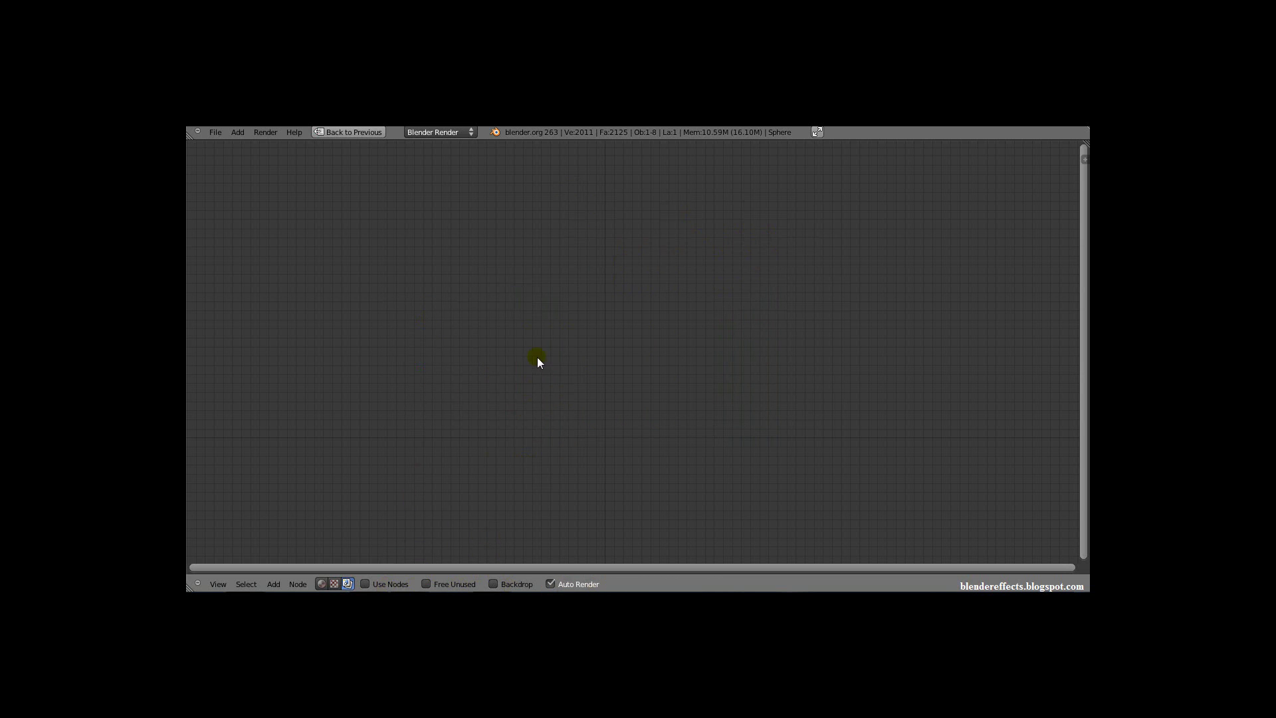
{"action": "left_click", "coordinate": [550, 584]}
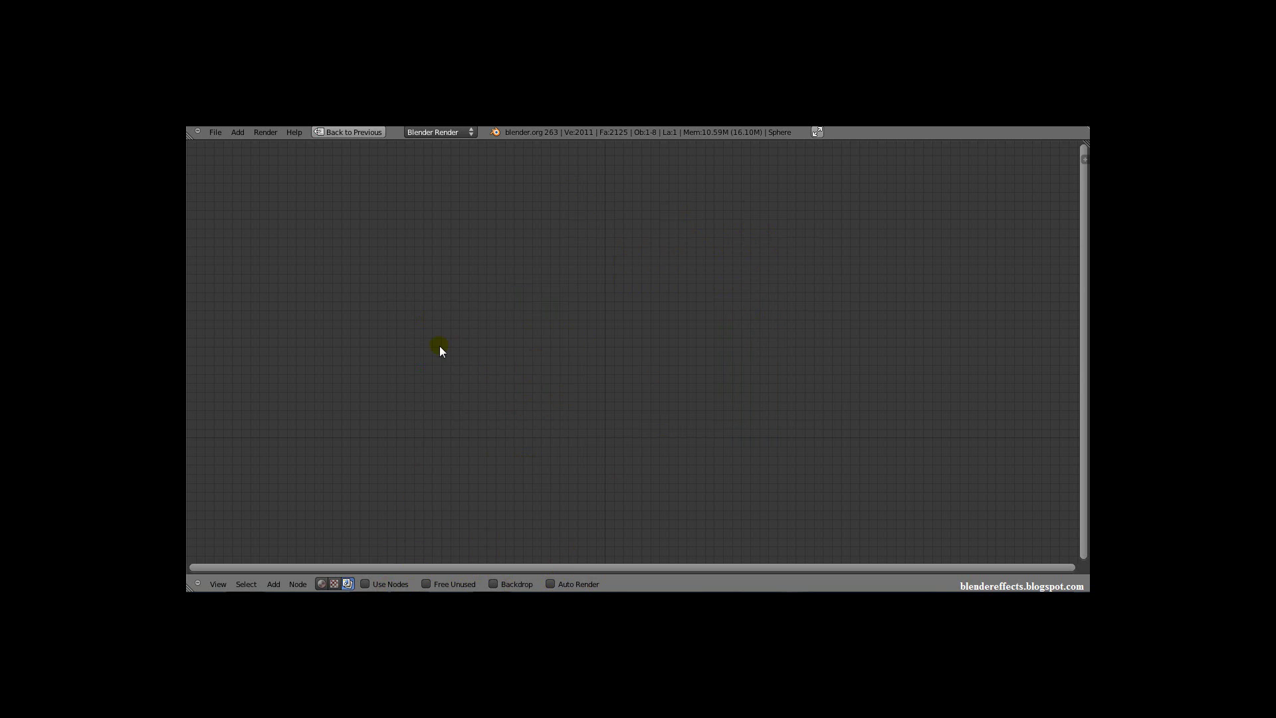
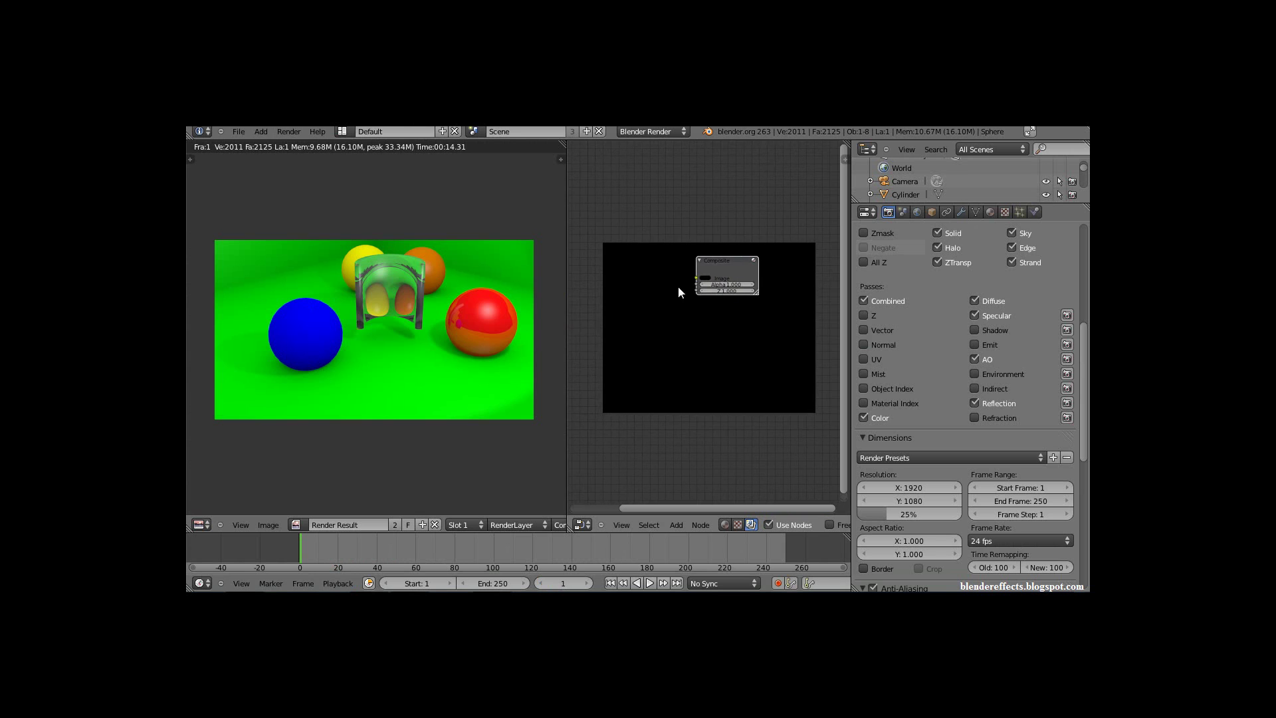
- Collapse the Layers, Dimensions and Anti-Aliasing sections of the render settings
{"action": "scroll", "coordinate": [680, 305], "scroll_direction": "up", "scroll_amount": 2}
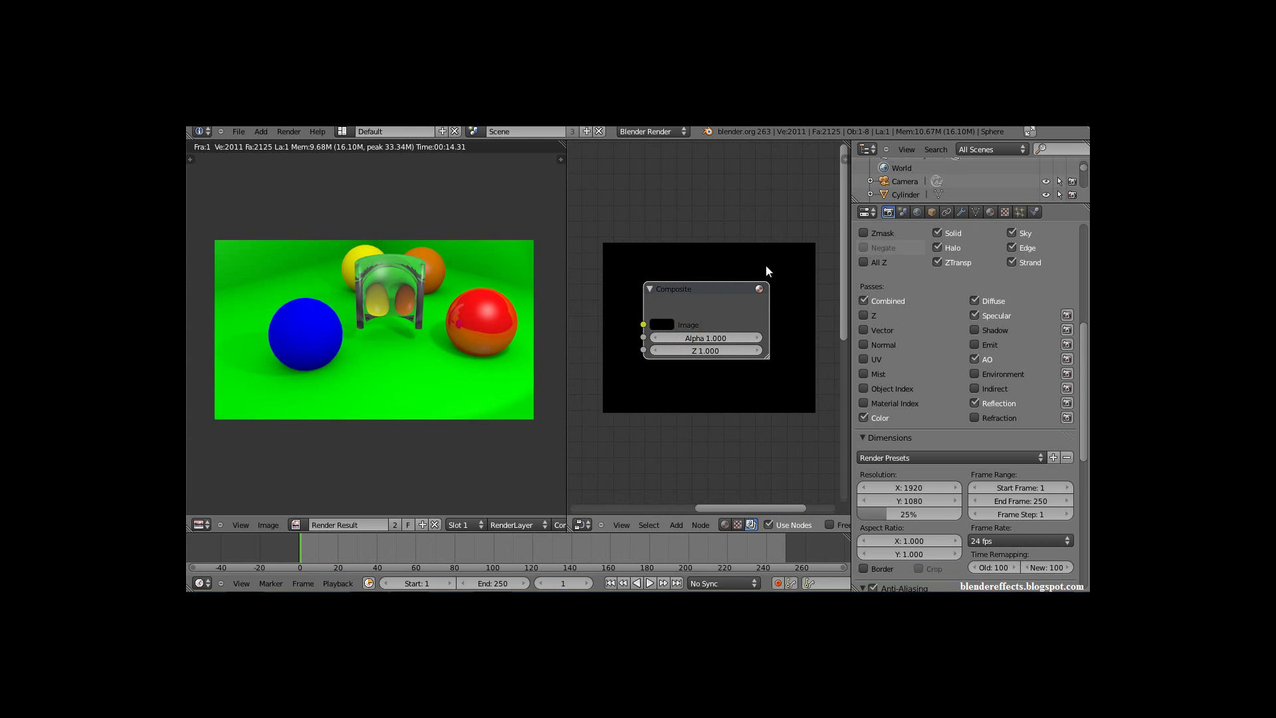
{"action": "scroll", "coordinate": [901, 338], "scroll_direction": "up", "scroll_amount": 6}
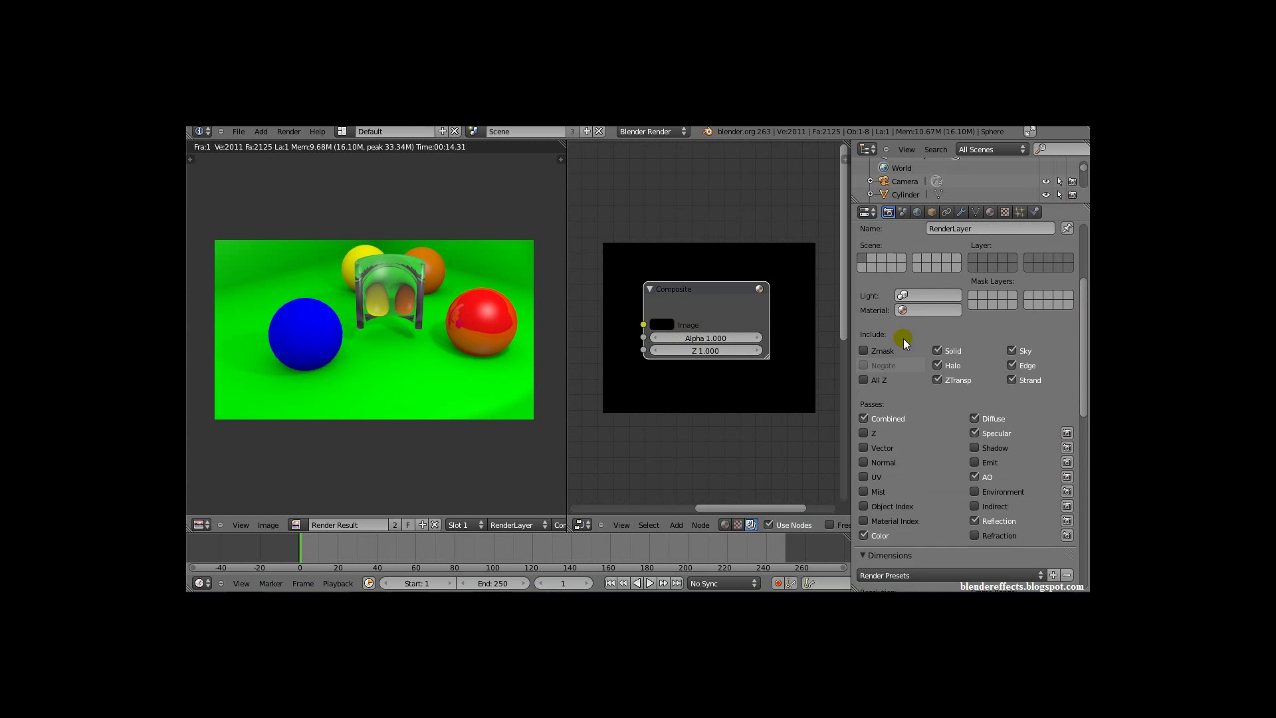
{"action": "scroll", "coordinate": [872, 295], "scroll_direction": "up", "scroll_amount": 3}
{"action": "left_click", "coordinate": [862, 297]}
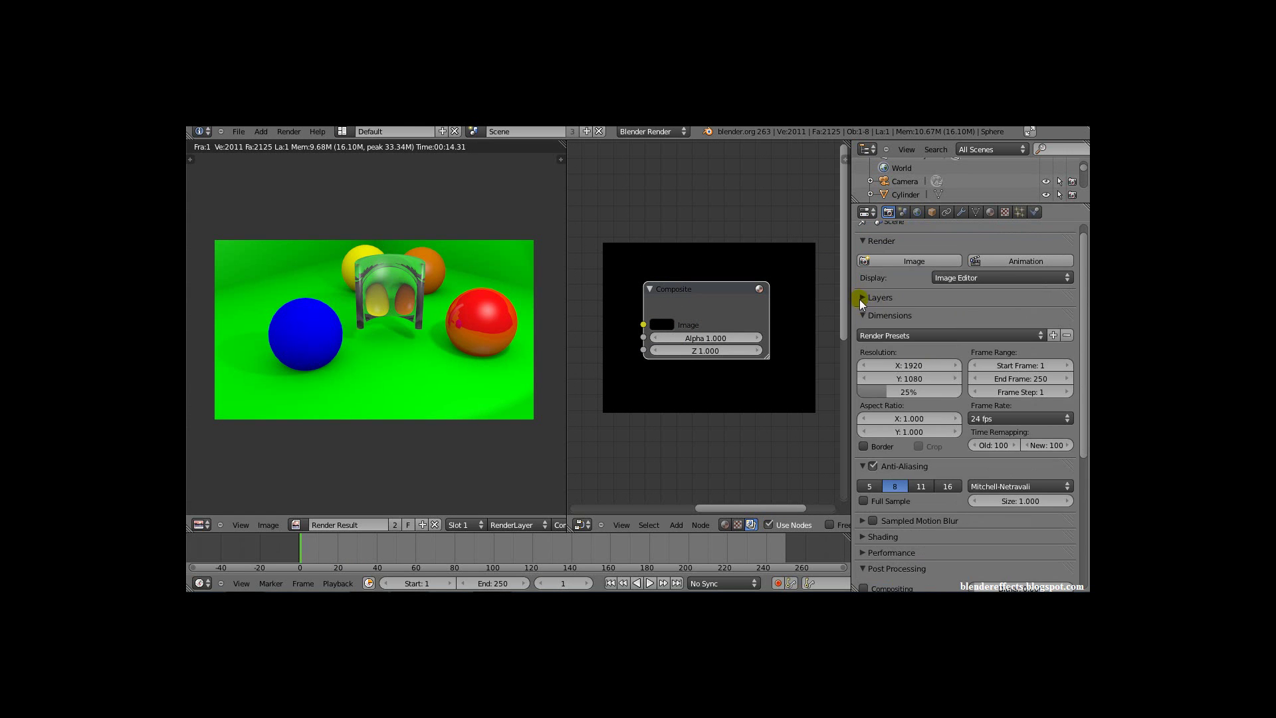
{"action": "left_click", "coordinate": [863, 313]}
{"action": "left_click", "coordinate": [862, 329]}
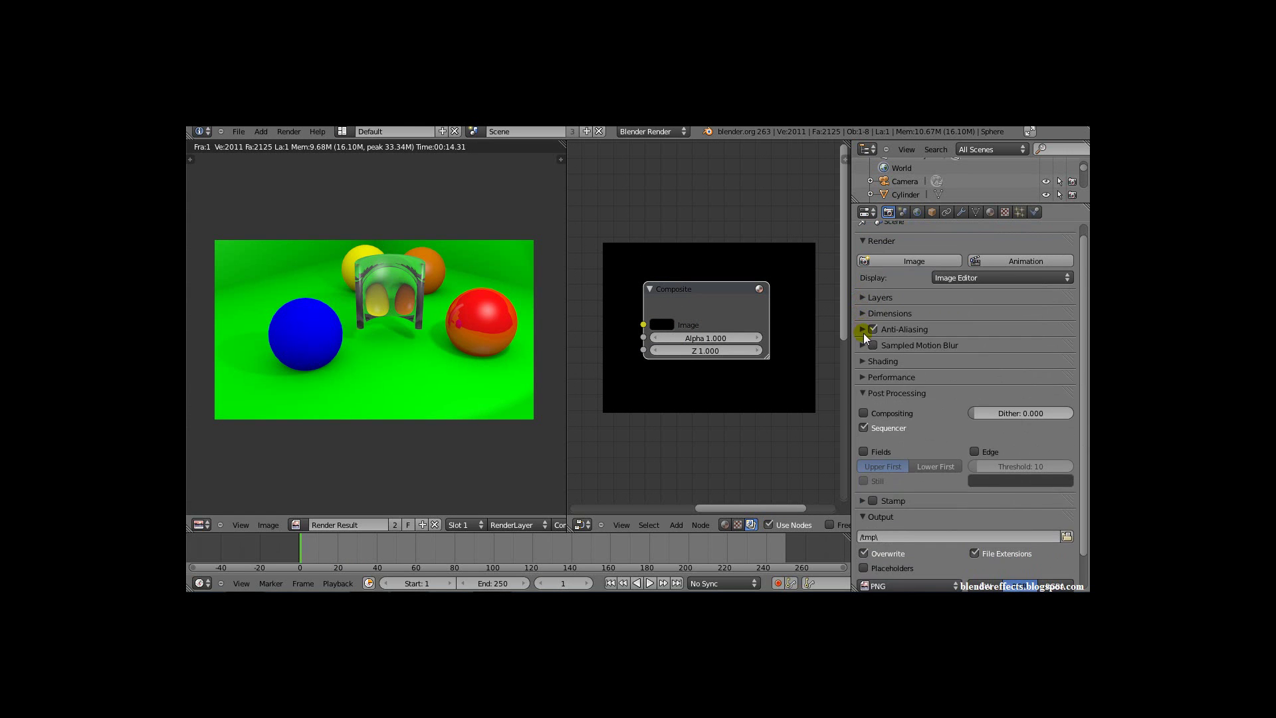
- Enable Compositing in the render's Post Processing options
{"action": "left_click", "coordinate": [863, 393]}
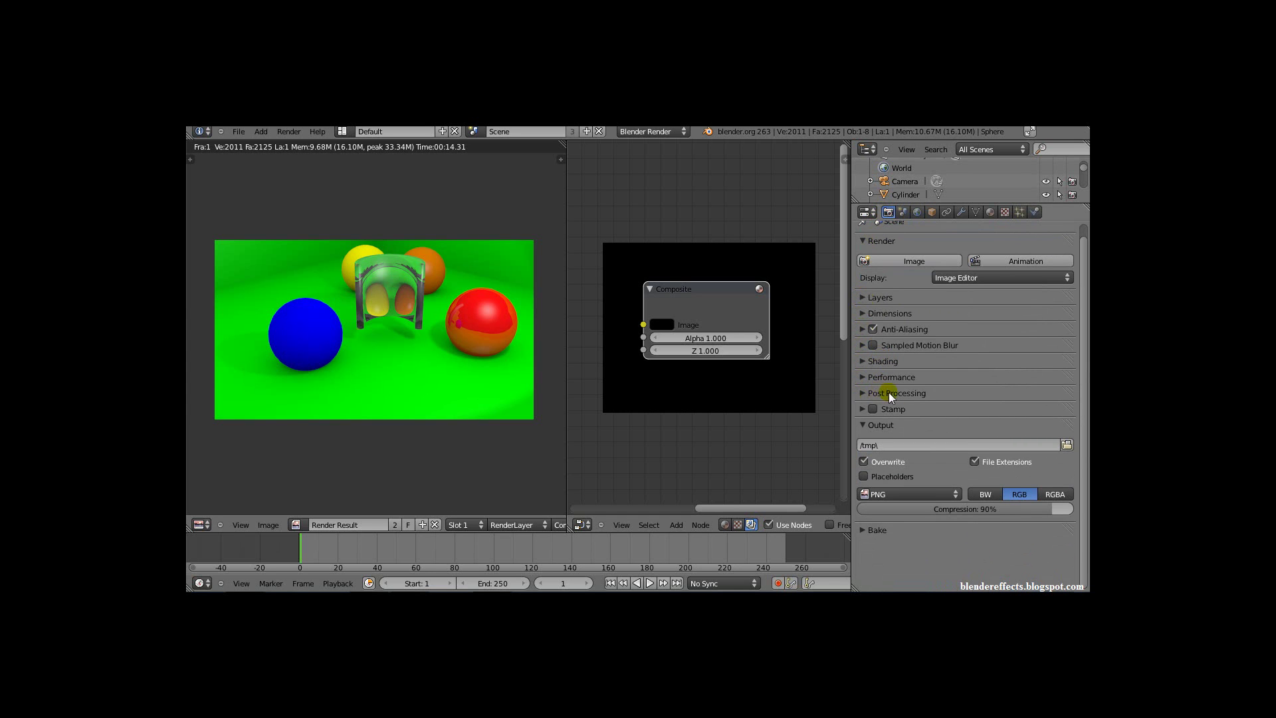
{"action": "left_click", "coordinate": [863, 393]}
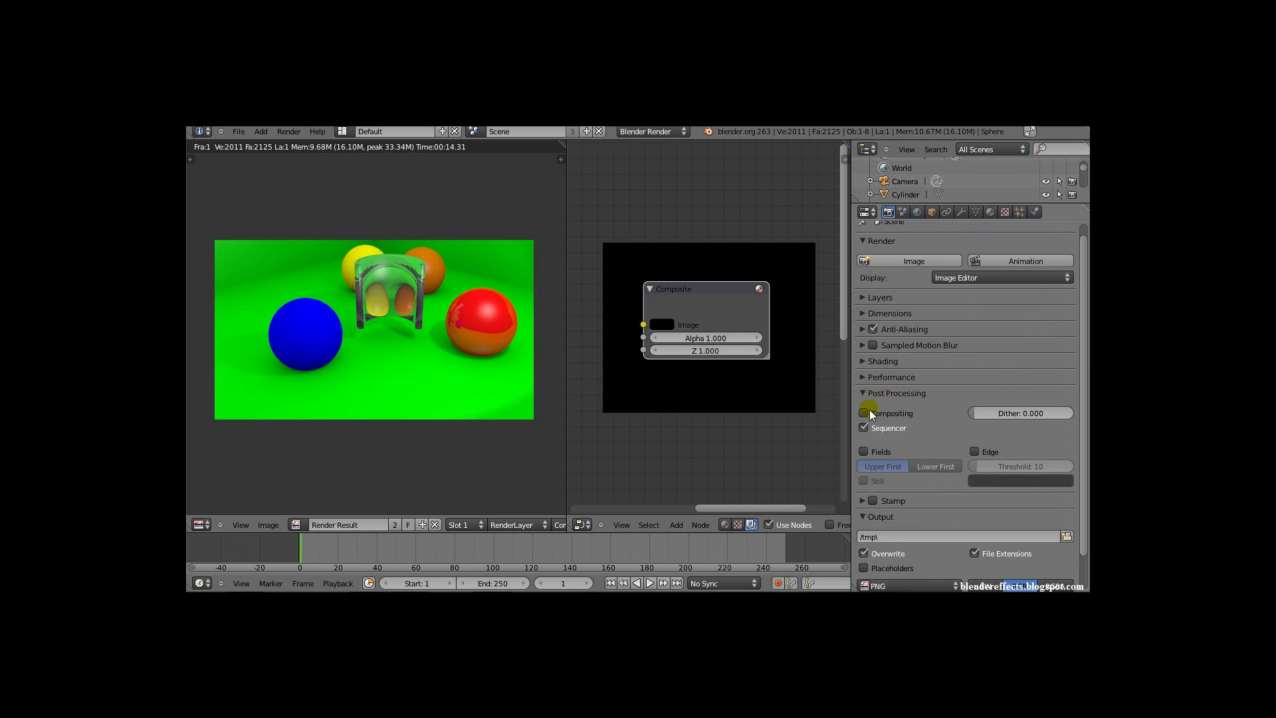
{"action": "left_click", "coordinate": [864, 413]}
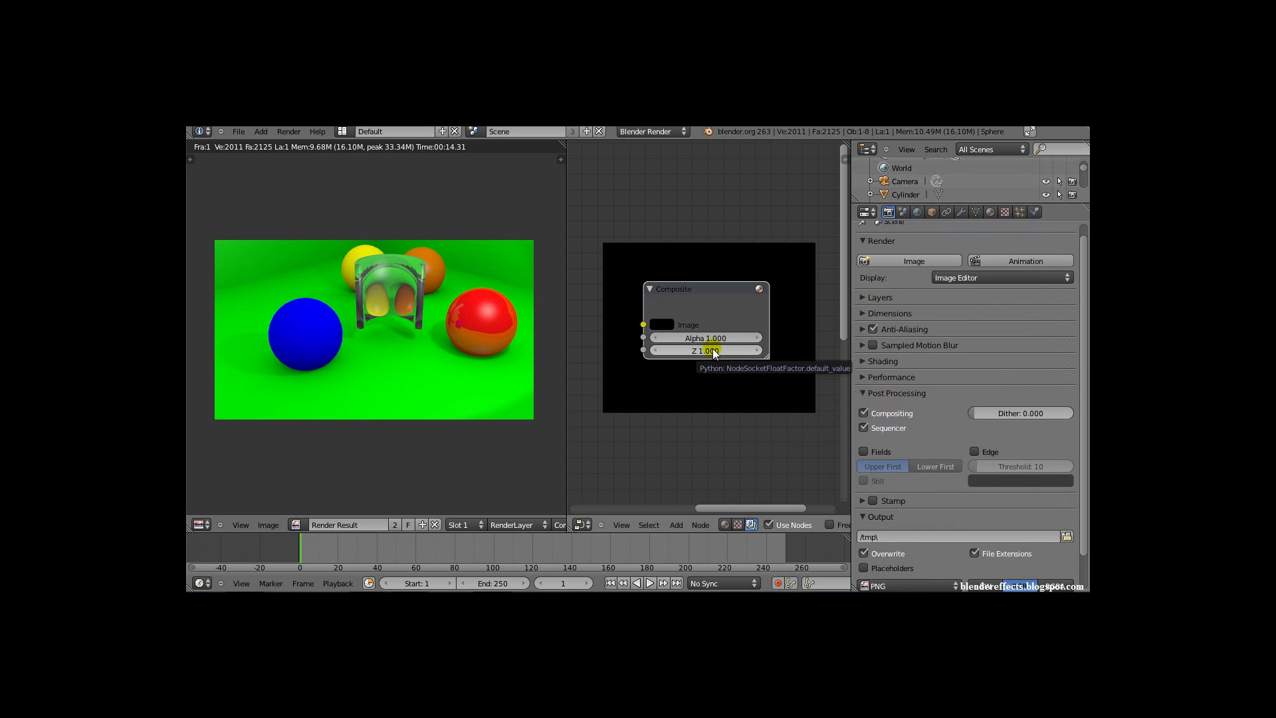
- Maximize the node editor and frame the Render Layers and Composite nodes on either side of the backdrop
{"action": "key", "text": "ctrl+Up"}
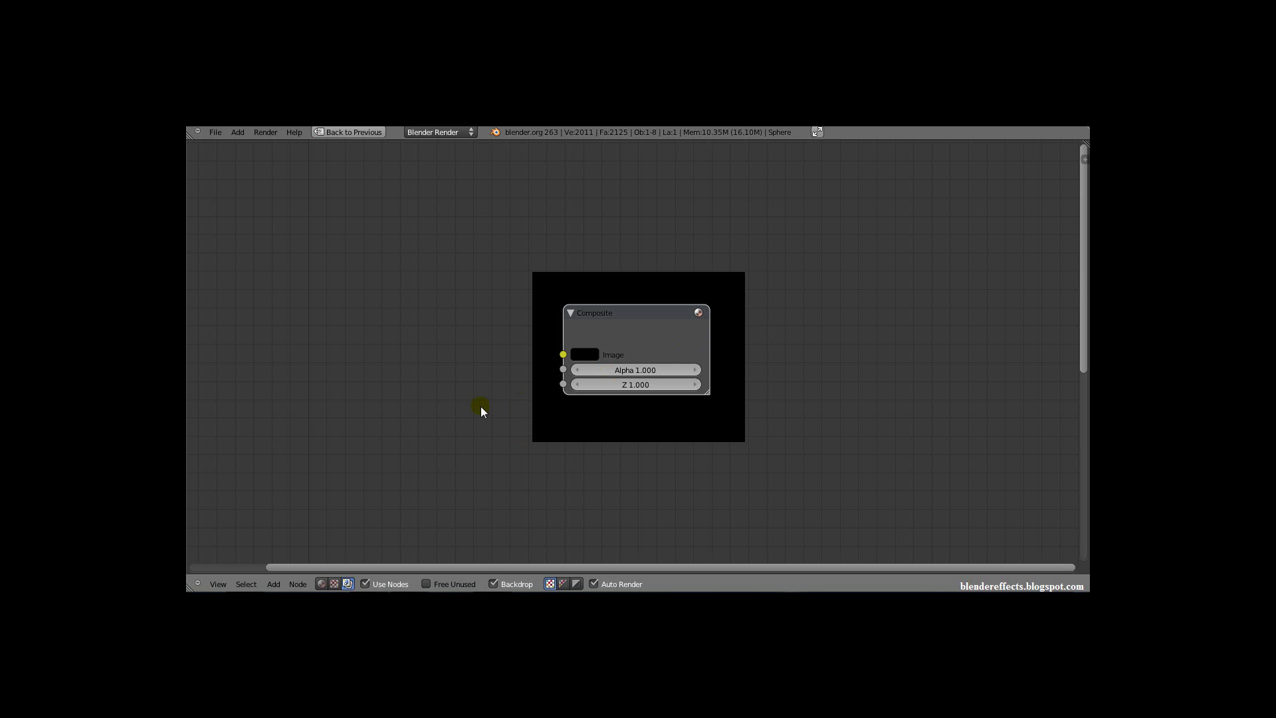
{"action": "scroll", "coordinate": [582, 420], "scroll_direction": "down", "scroll_amount": 5}
{"action": "scroll", "coordinate": [557, 458], "scroll_direction": "up", "scroll_amount": 3}
{"action": "middle_click_drag", "start_coordinate": [557, 449], "coordinate": [629, 328]}
{"action": "scroll", "coordinate": [630, 331], "scroll_direction": "down", "scroll_amount": 2}
{"action": "scroll", "coordinate": [617, 377], "scroll_direction": "up", "scroll_amount": 3}
{"action": "scroll", "coordinate": [617, 376], "scroll_direction": "down", "scroll_amount": 4}
{"action": "scroll", "coordinate": [616, 399], "scroll_direction": "up", "scroll_amount": 5}
{"action": "scroll", "coordinate": [615, 365], "scroll_direction": "down", "scroll_amount": 4}
{"action": "scroll", "coordinate": [616, 390], "scroll_direction": "up", "scroll_amount": 2}
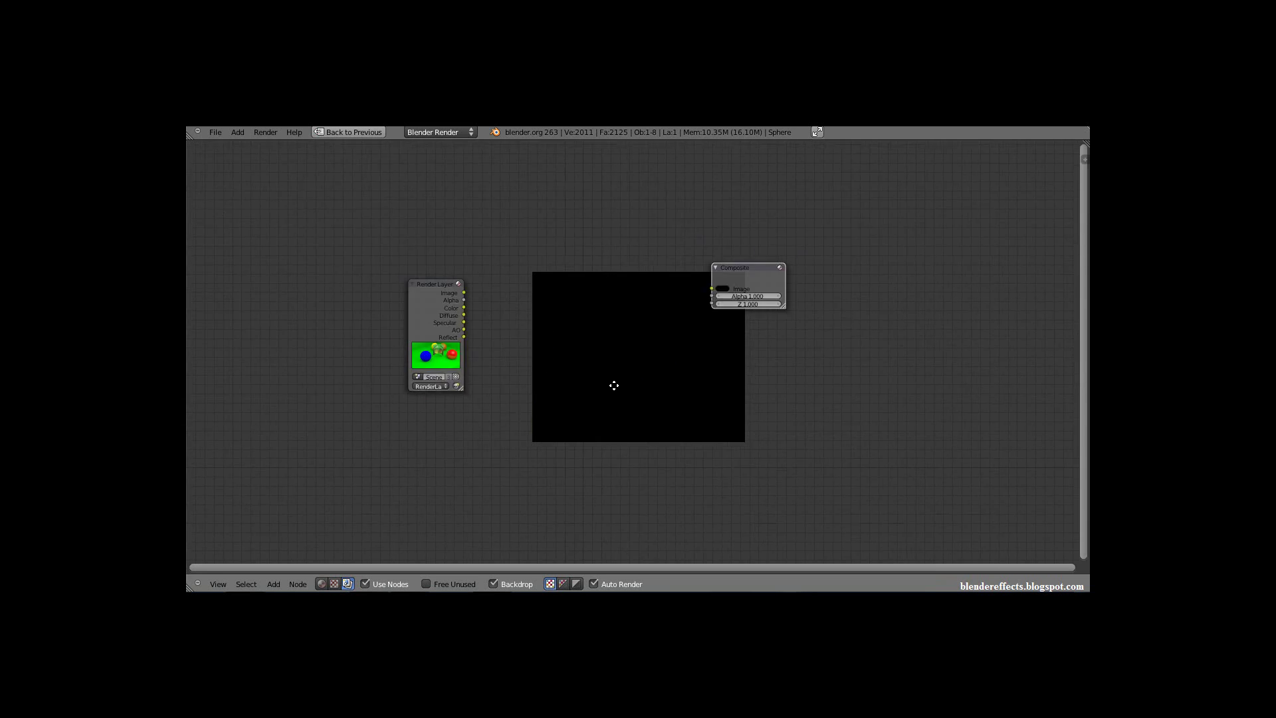
{"action": "scroll", "coordinate": [613, 375], "scroll_direction": "up", "scroll_amount": 4}
{"action": "scroll", "coordinate": [608, 370], "scroll_direction": "down", "scroll_amount": 3}
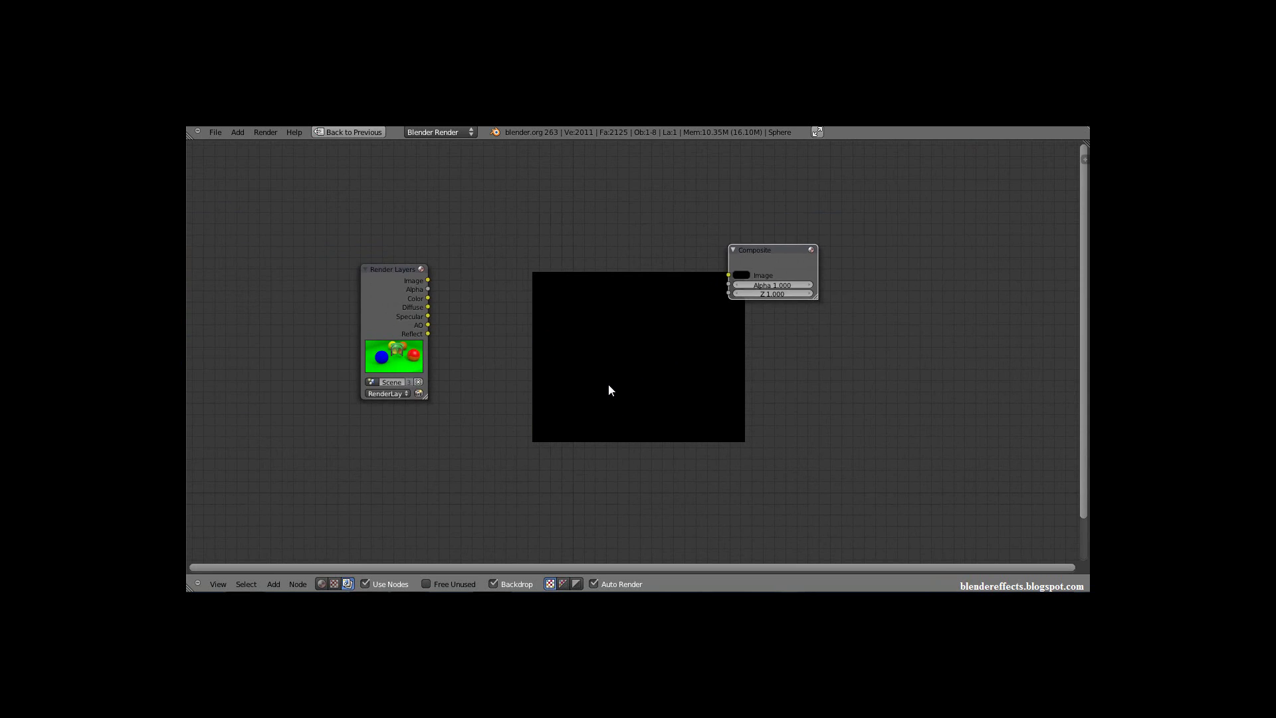
{"action": "scroll", "coordinate": [610, 389], "scroll_direction": "up", "scroll_amount": 2}
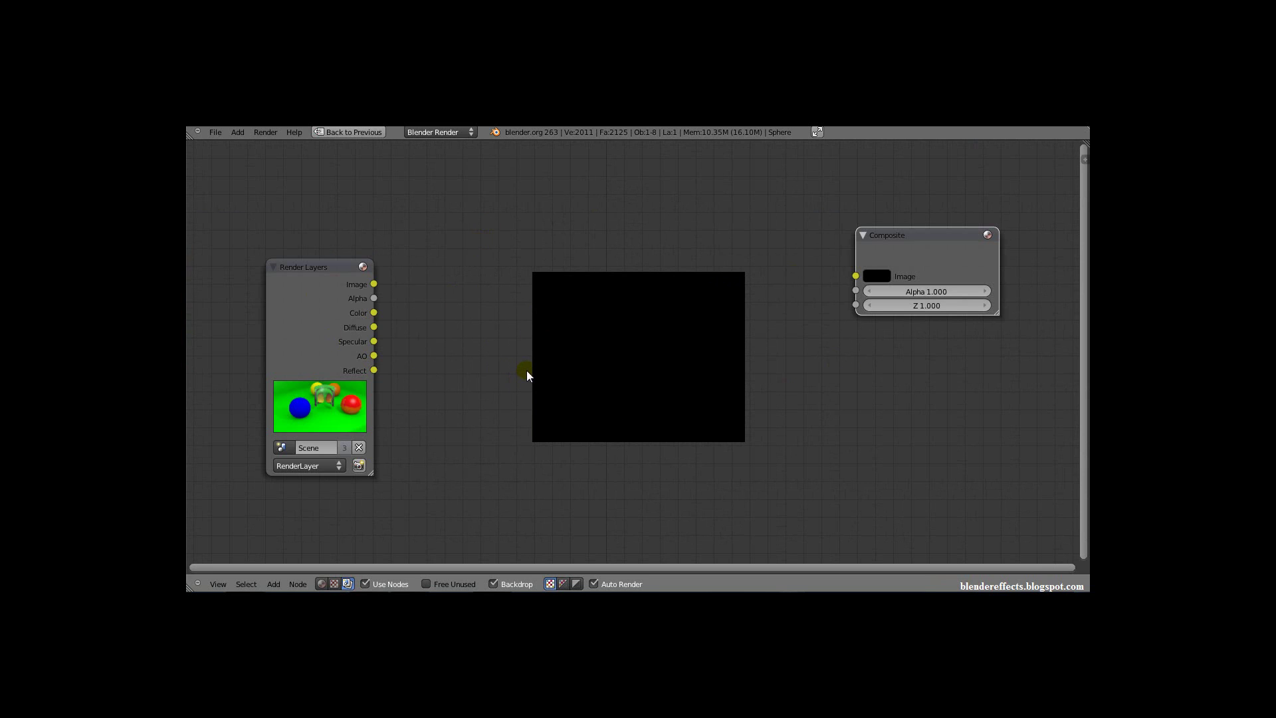
- Shrink the compositor's backdrop image to a small rectangle and enlarge it back to its starting size
{"action": "key", "text": "alt+v"}
{"action": "key", "text": "alt+v"}
{"action": "key", "text": "alt+v"}
{"action": "key", "text": "alt+v"}
{"action": "key", "text": "alt+v"}
{"action": "key", "text": "alt+v"}
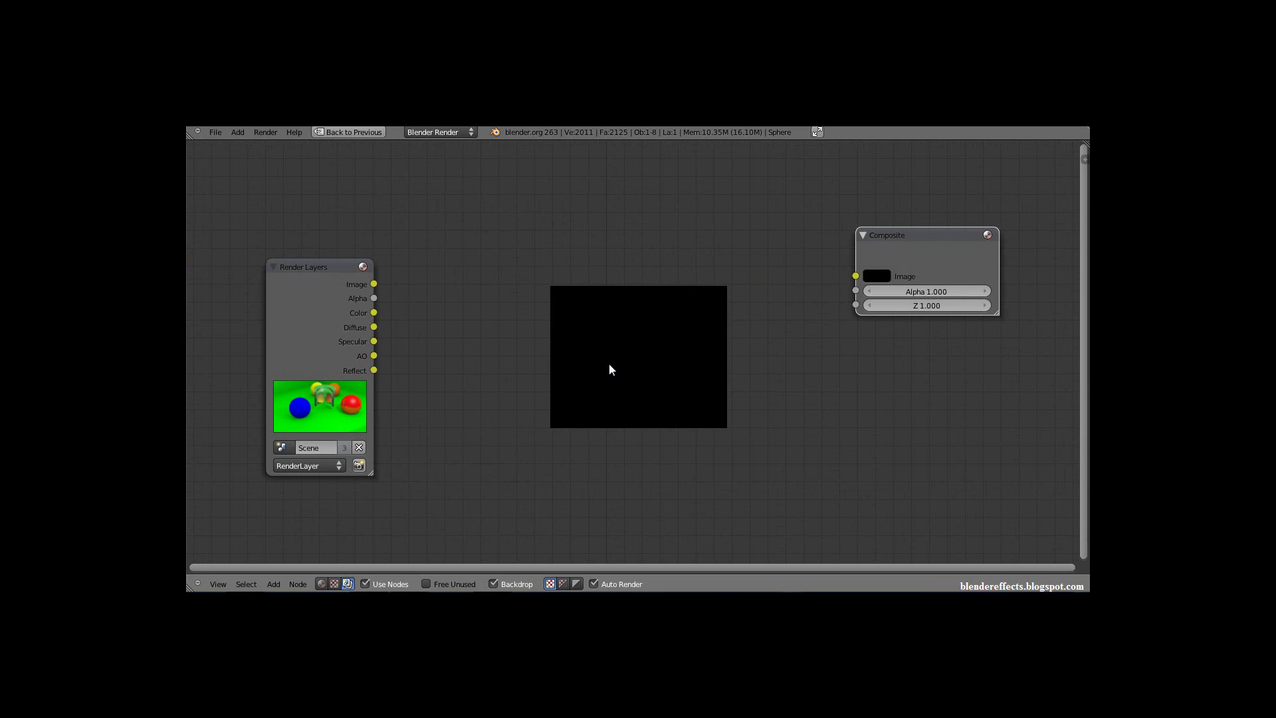
{"action": "key", "text": "alt+v"}
{"action": "key", "text": "alt+v"}
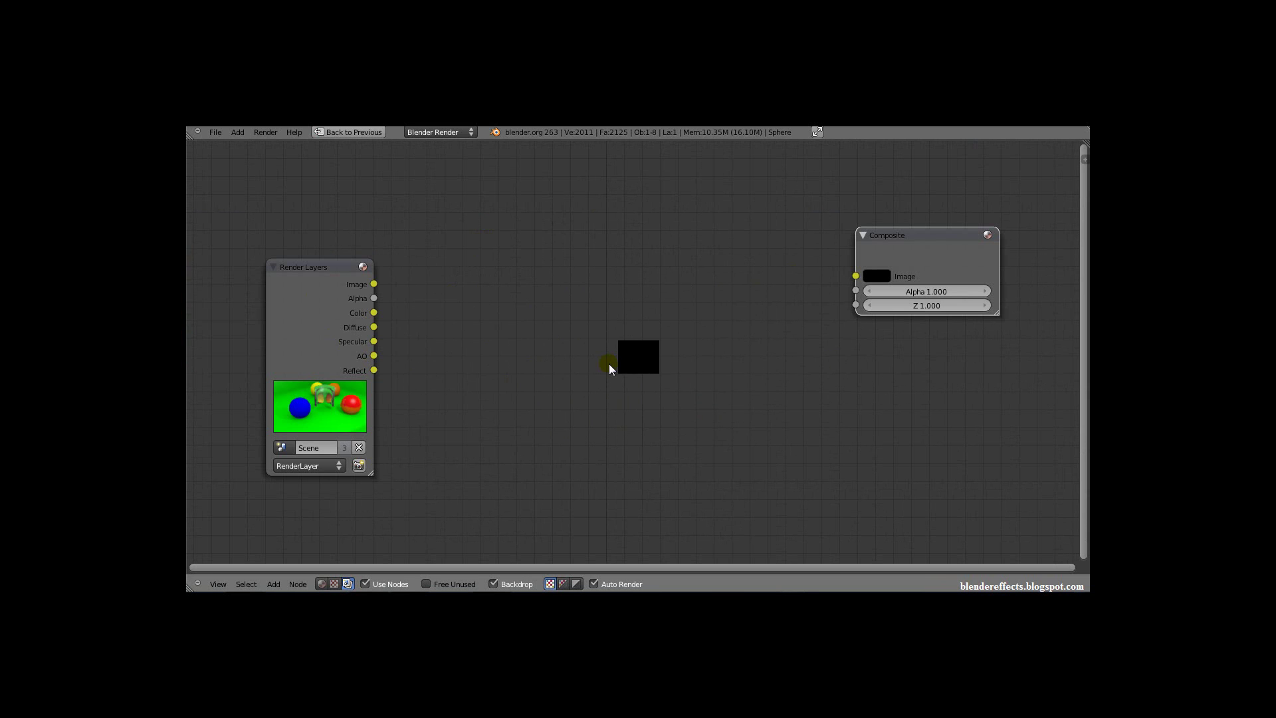
{"action": "key", "text": "alt+v"}
{"action": "key", "text": "v"}
{"action": "key", "text": "v"}
{"action": "key", "text": "v"}
{"action": "key", "text": "v"}
{"action": "key", "text": "v"}
{"action": "key", "text": "v"}
{"action": "key", "text": "v"}
{"action": "key", "text": "v"}
{"action": "key", "text": "v"}
{"action": "key", "text": "v"}
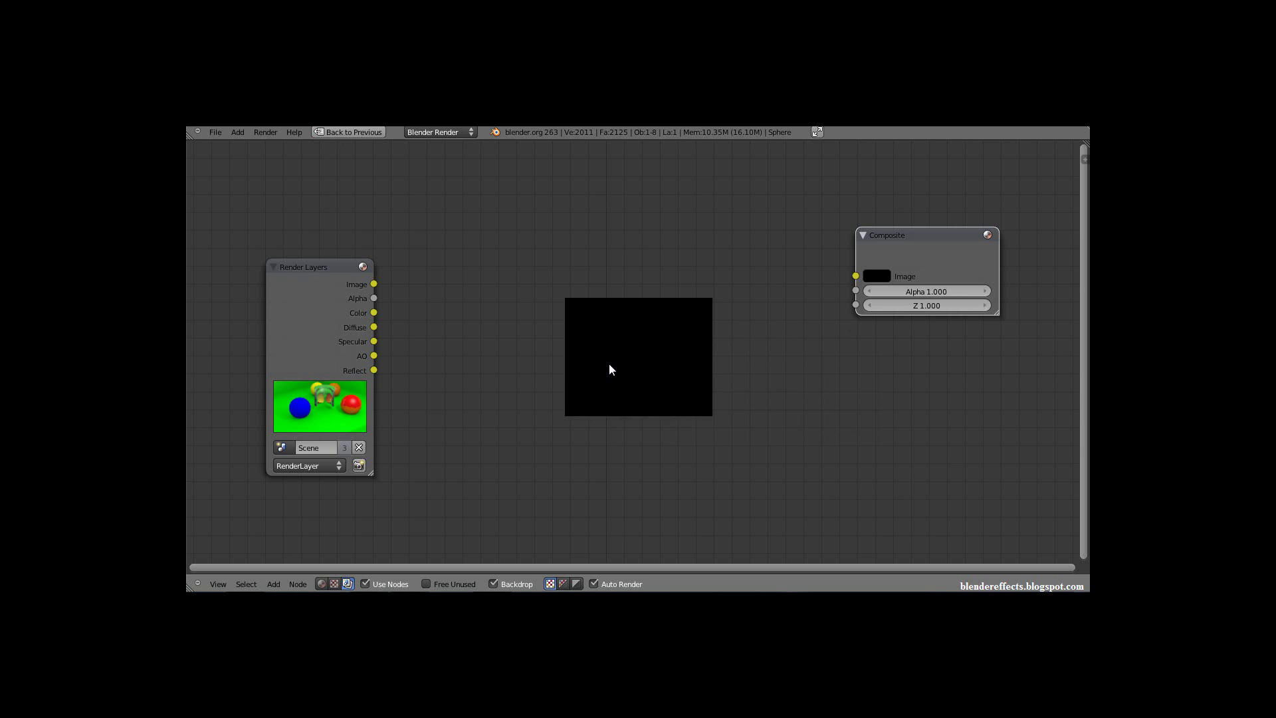
{"action": "key", "text": "v"}
{"action": "key", "text": "v"}
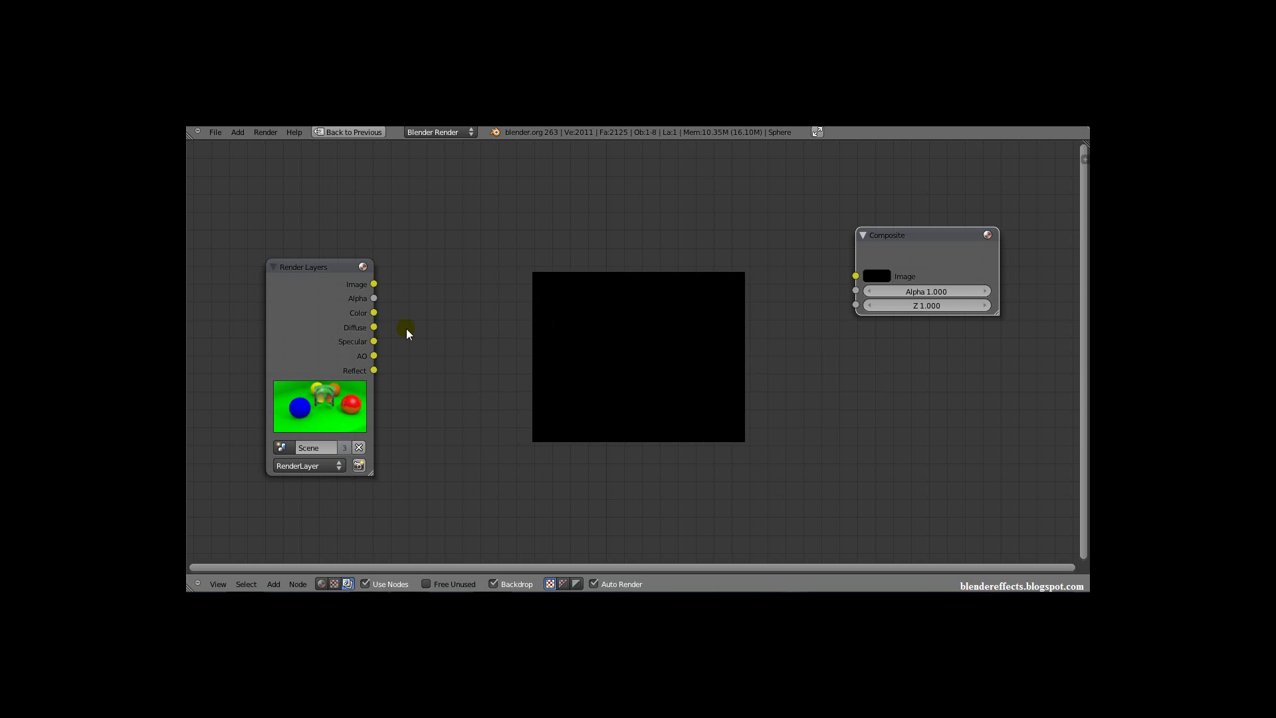
- Move the Render Layers node up and slightly left, away from the backdrop, and leave it selected
{"action": "left_click_drag", "start_coordinate": [318, 266], "coordinate": [296, 187]}
{"action": "left_click_drag", "start_coordinate": [355, 263], "coordinate": [357, 264]}
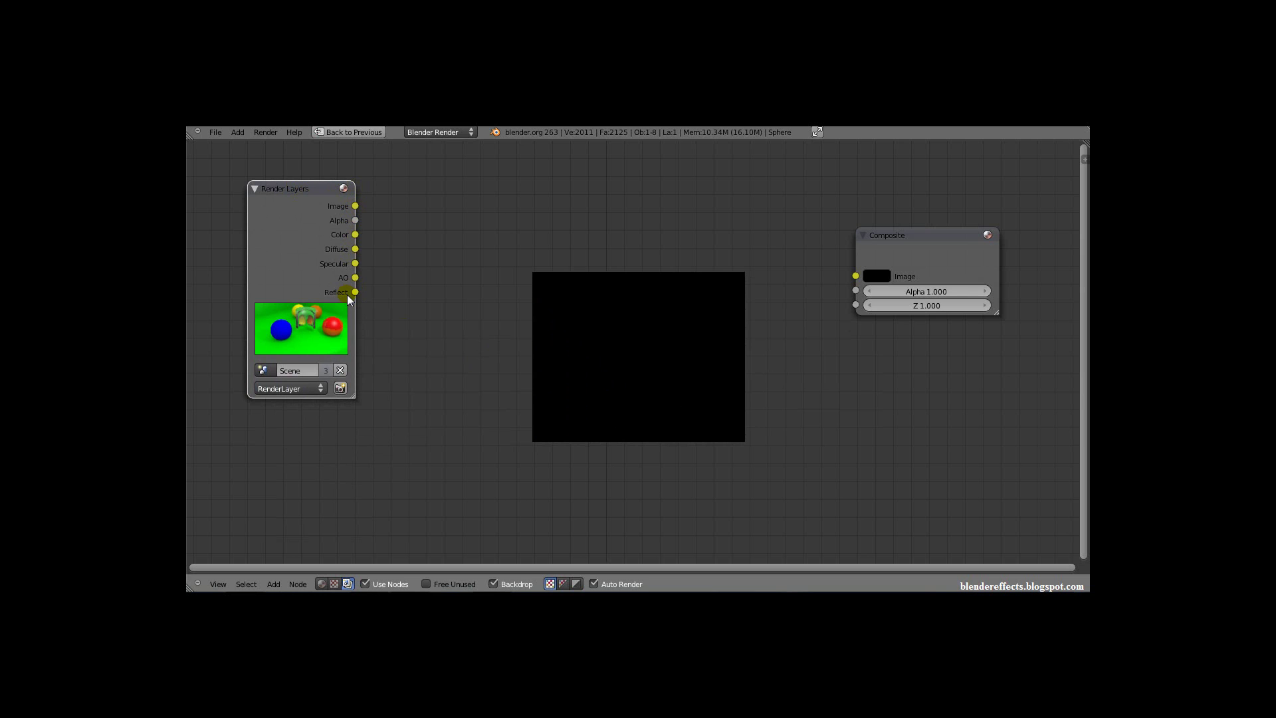
{"action": "left_click", "coordinate": [871, 235]}
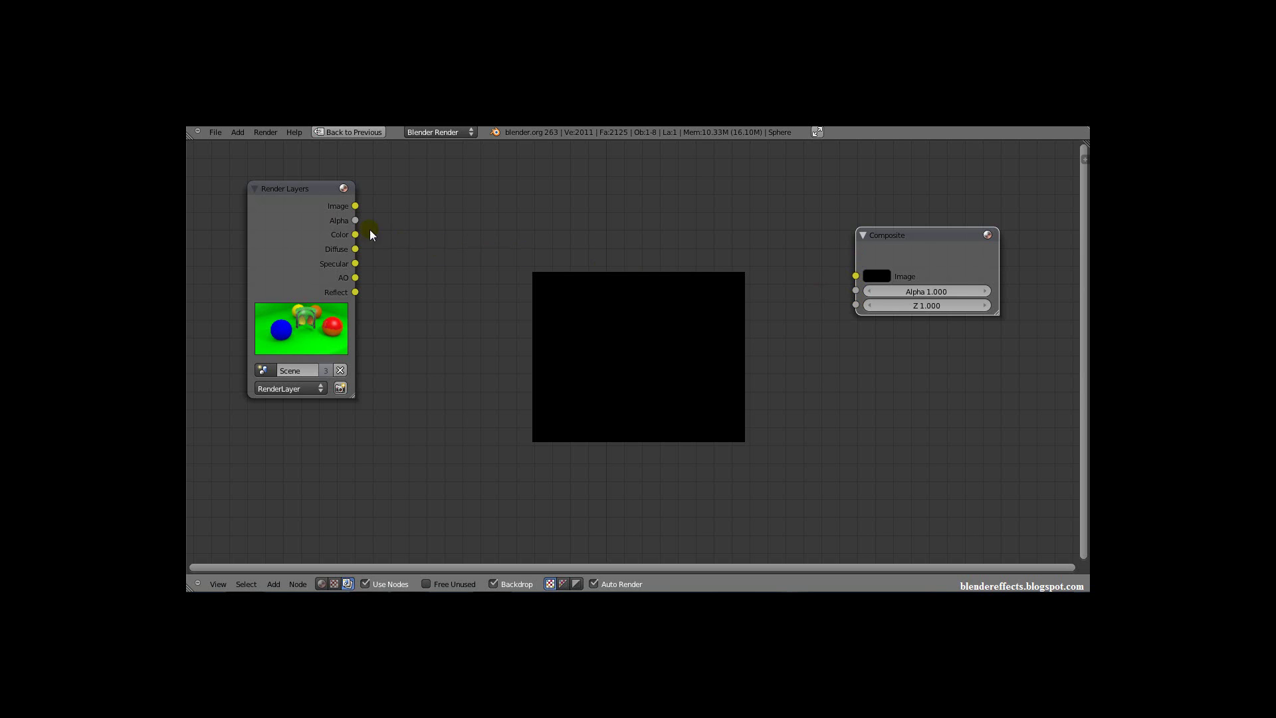
{"action": "left_click", "coordinate": [306, 192]}
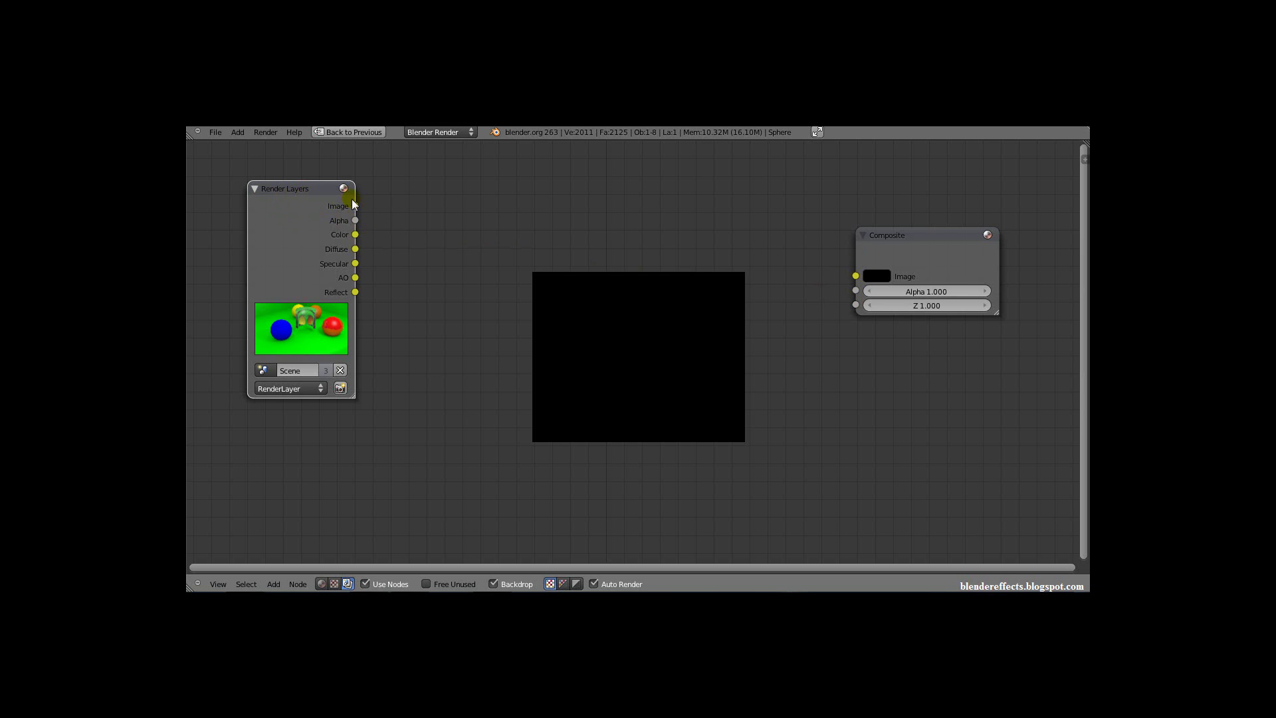
- Add a Viewer output node and place it just right of the Render Layers node, above the backdrop
{"action": "key", "text": "shift+a"}
{"action": "mouse_move", "coordinate": [447, 289]}
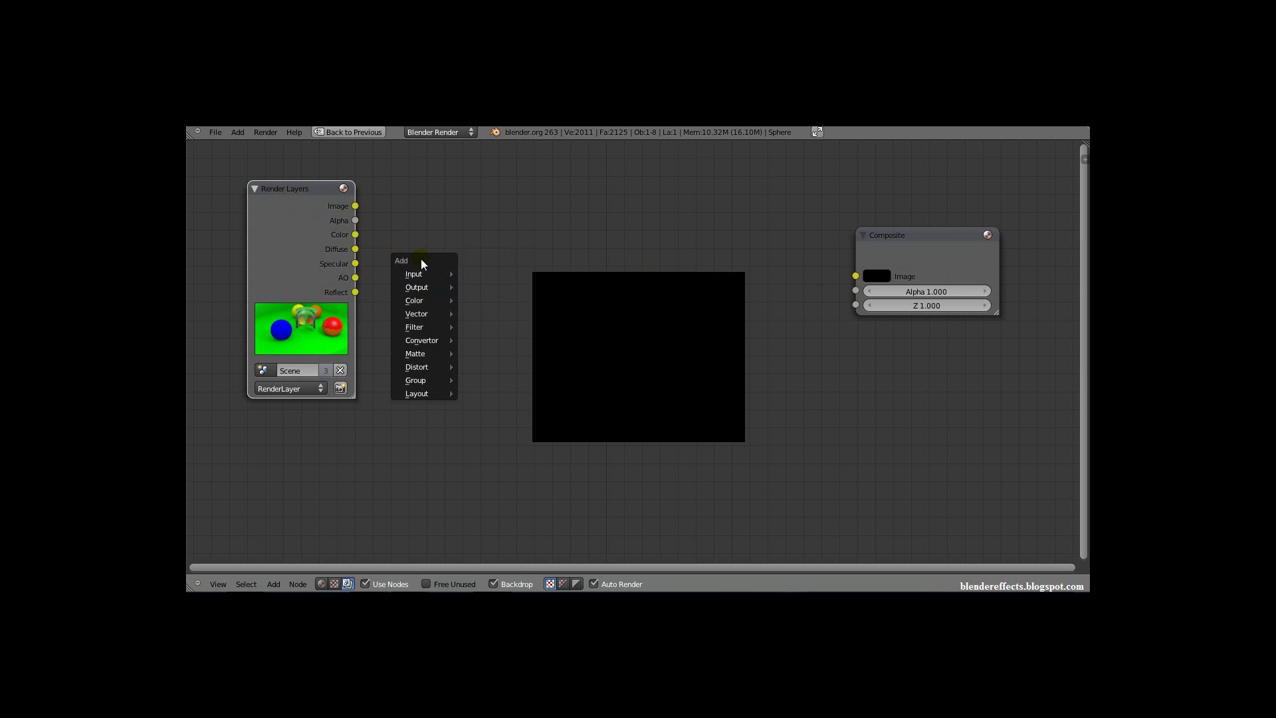
{"action": "left_click", "coordinate": [418, 274]}
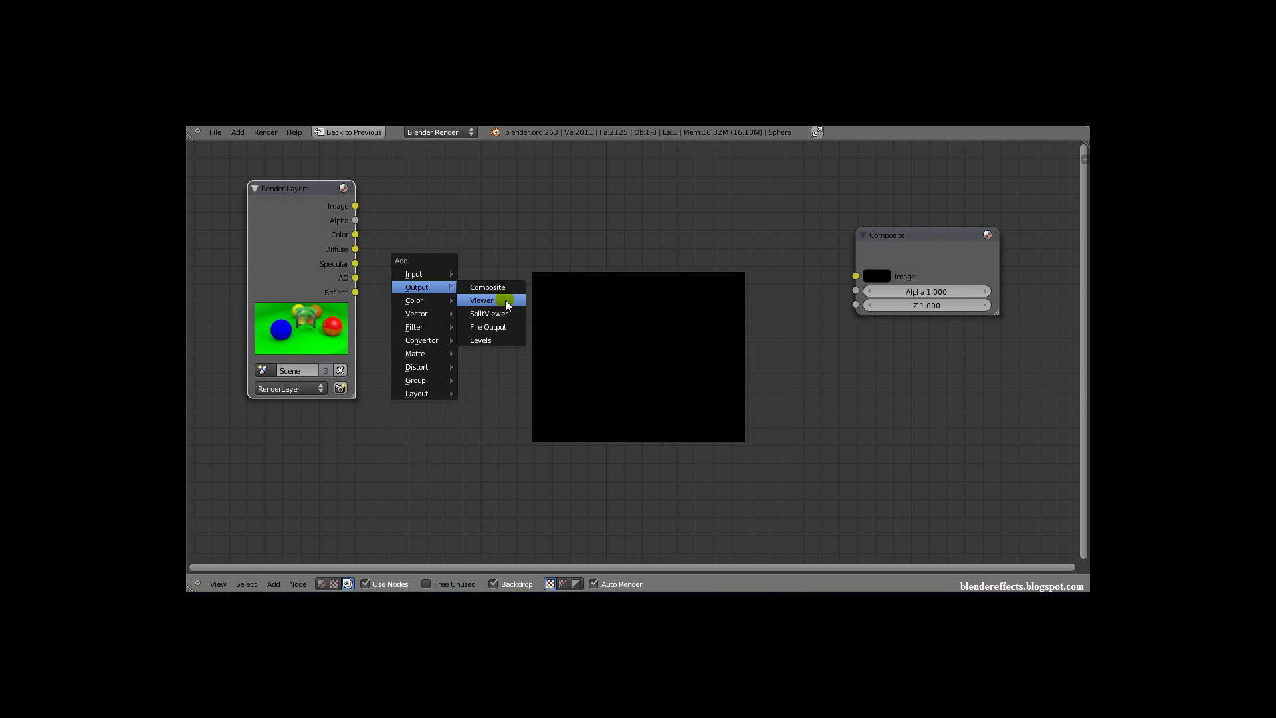
{"action": "left_click", "coordinate": [505, 300]}
{"action": "key", "text": "shift+a"}
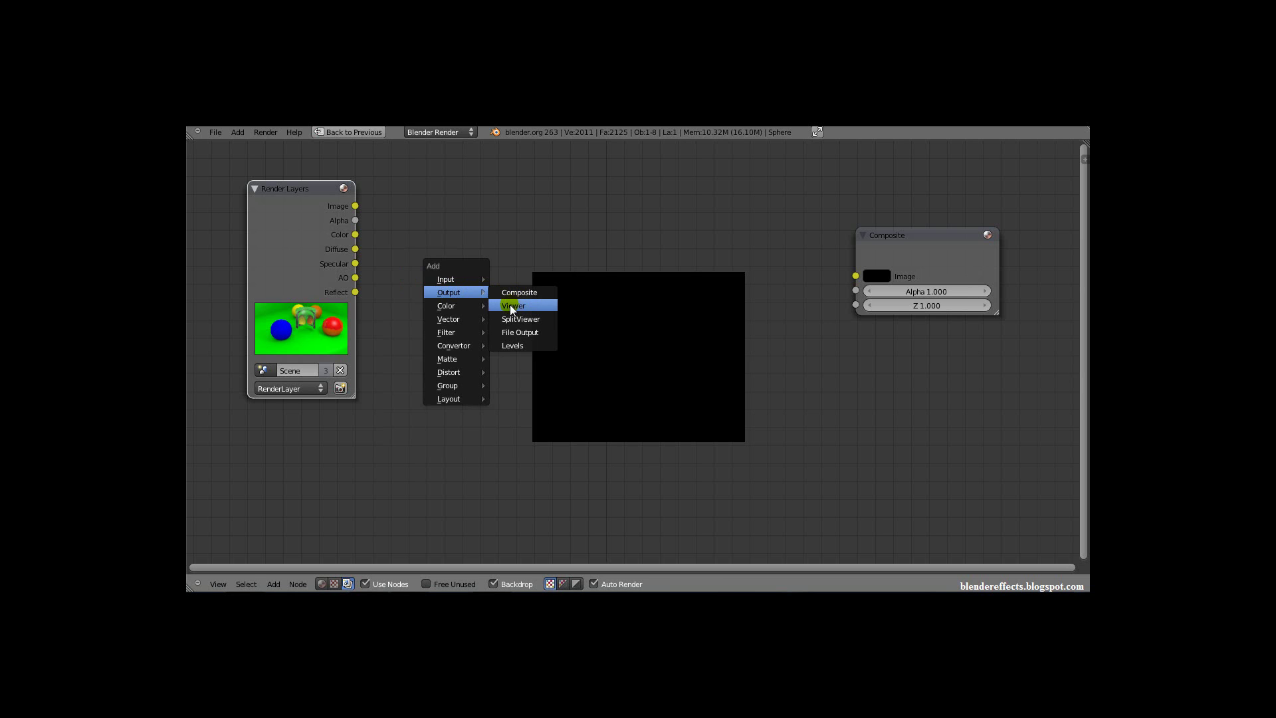
{"action": "left_click", "coordinate": [513, 307]}
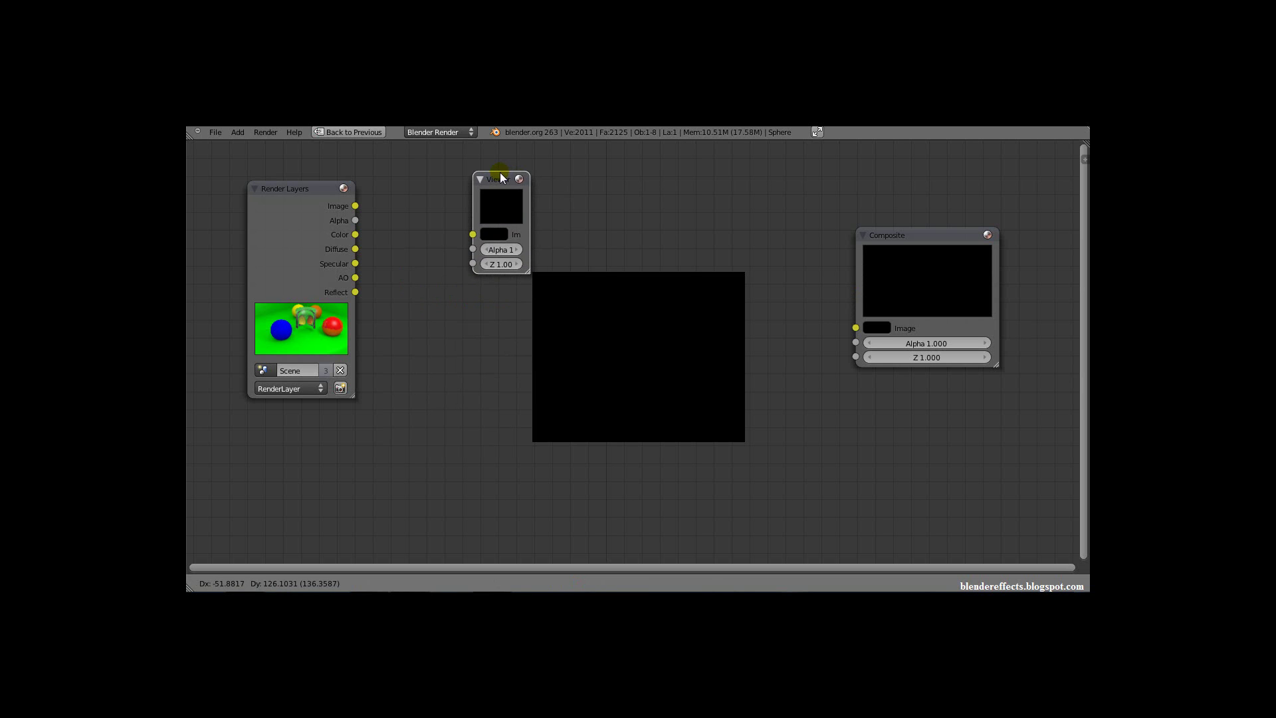
{"action": "left_click", "coordinate": [501, 177]}
- Preview the Render Layers Image output in the Viewer node, and replace that link with the Alpha output
{"action": "left_click_drag", "start_coordinate": [355, 206], "coordinate": [473, 234]}
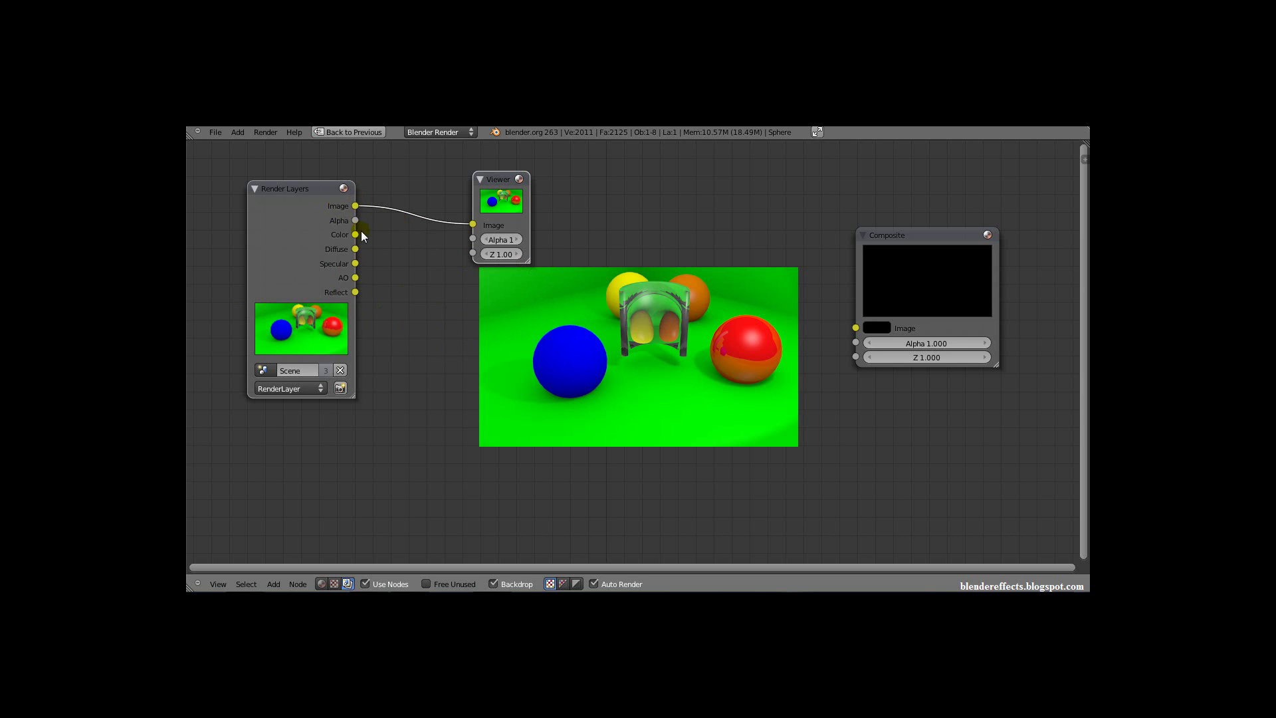
{"action": "left_click_drag", "start_coordinate": [355, 220], "coordinate": [472, 224]}
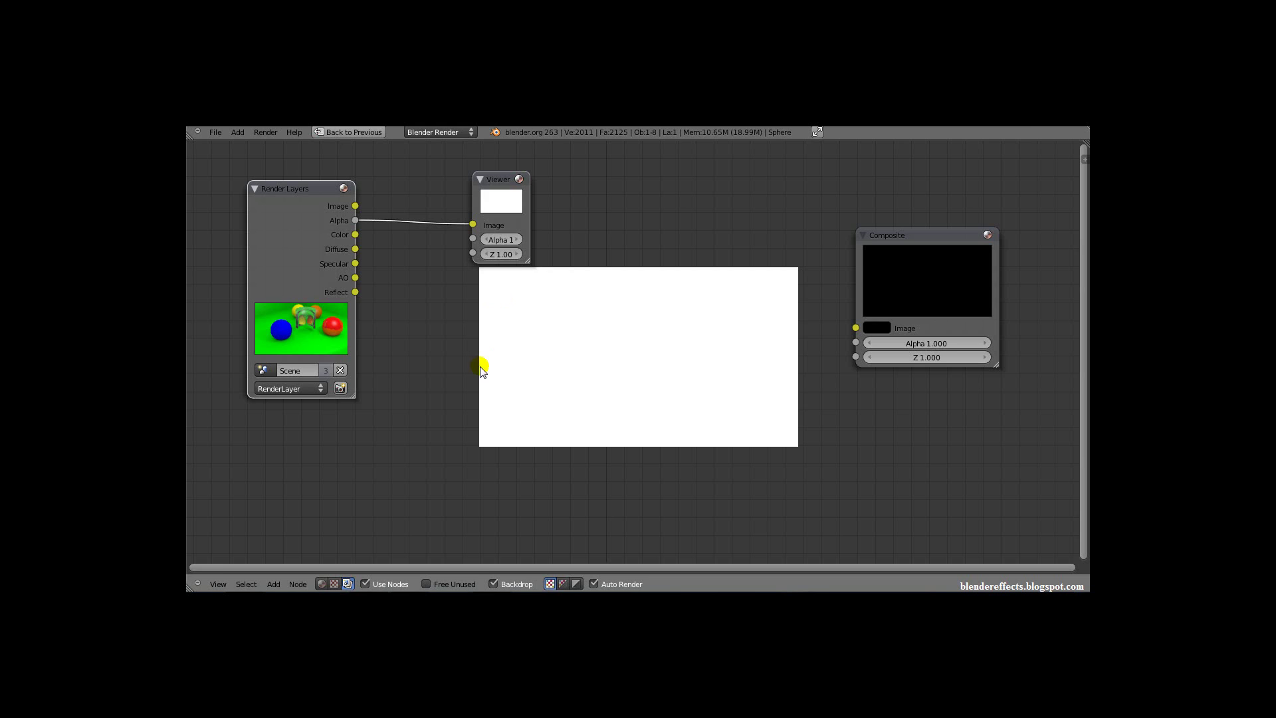
- Restore the multi-editor layout and switch the render result area to the 3D View
{"action": "key", "text": "ctrl+Up"}
{"action": "left_click", "coordinate": [199, 525]}
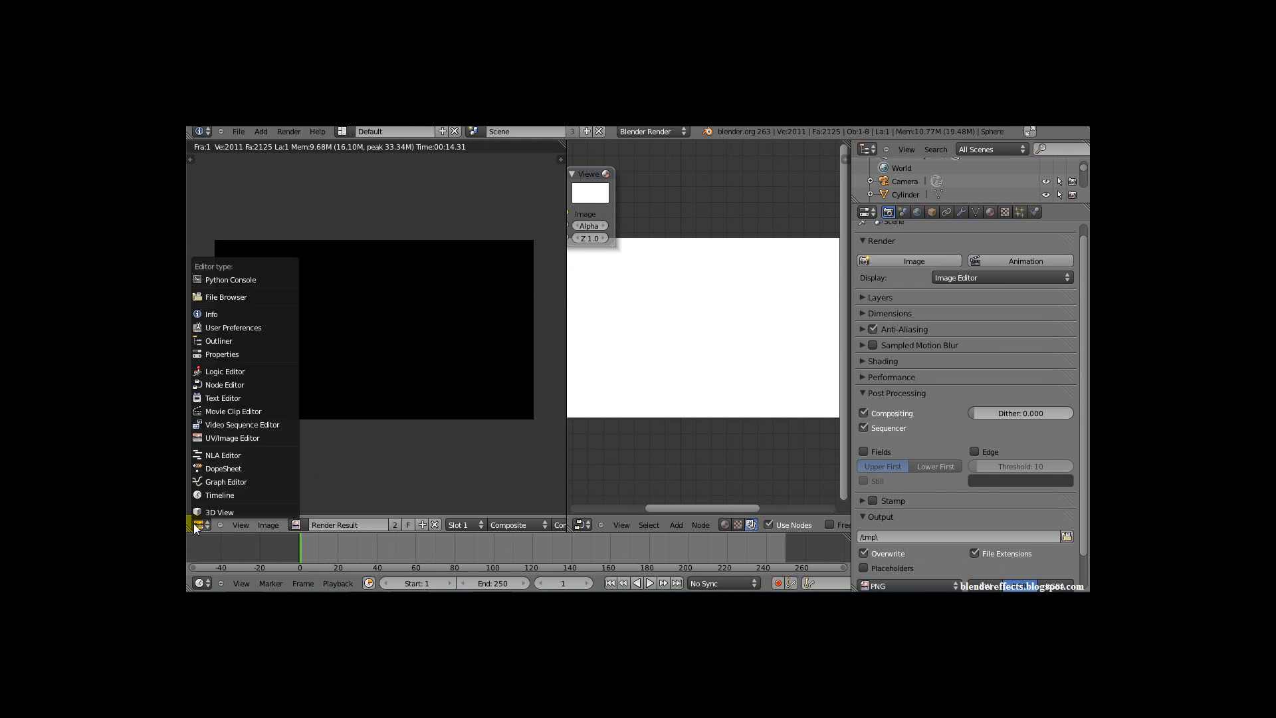
{"action": "left_click", "coordinate": [218, 512]}
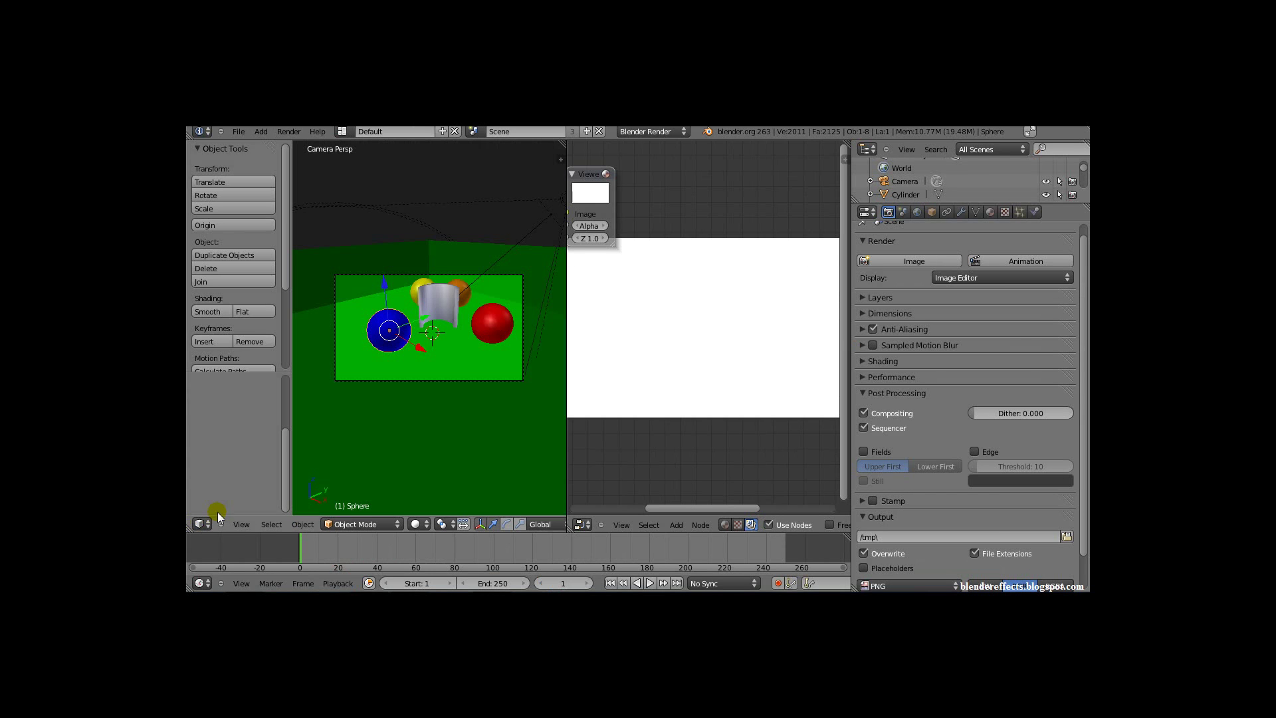
- Tilt the camera up in fly mode to include empty background above the walls, and re-render for the maximized node editor
{"action": "right_click", "coordinate": [441, 274]}
{"action": "key", "text": "shift+f"}
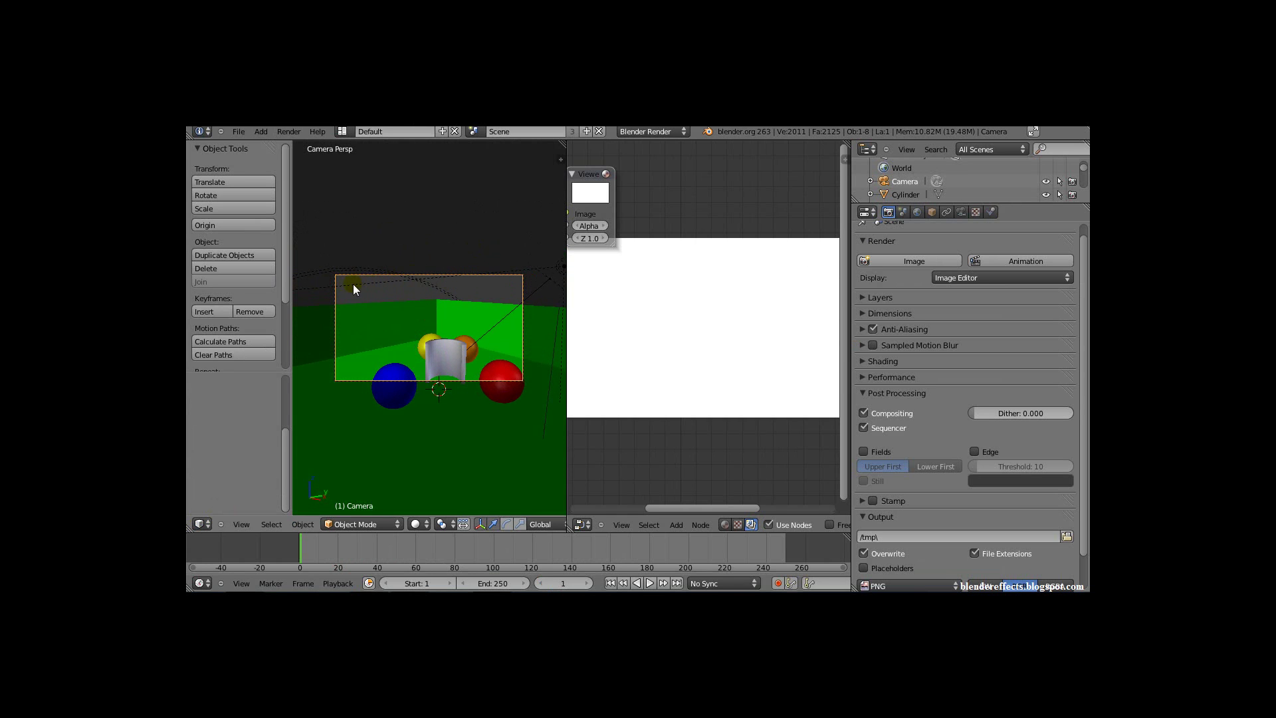
{"action": "key", "text": "F12"}
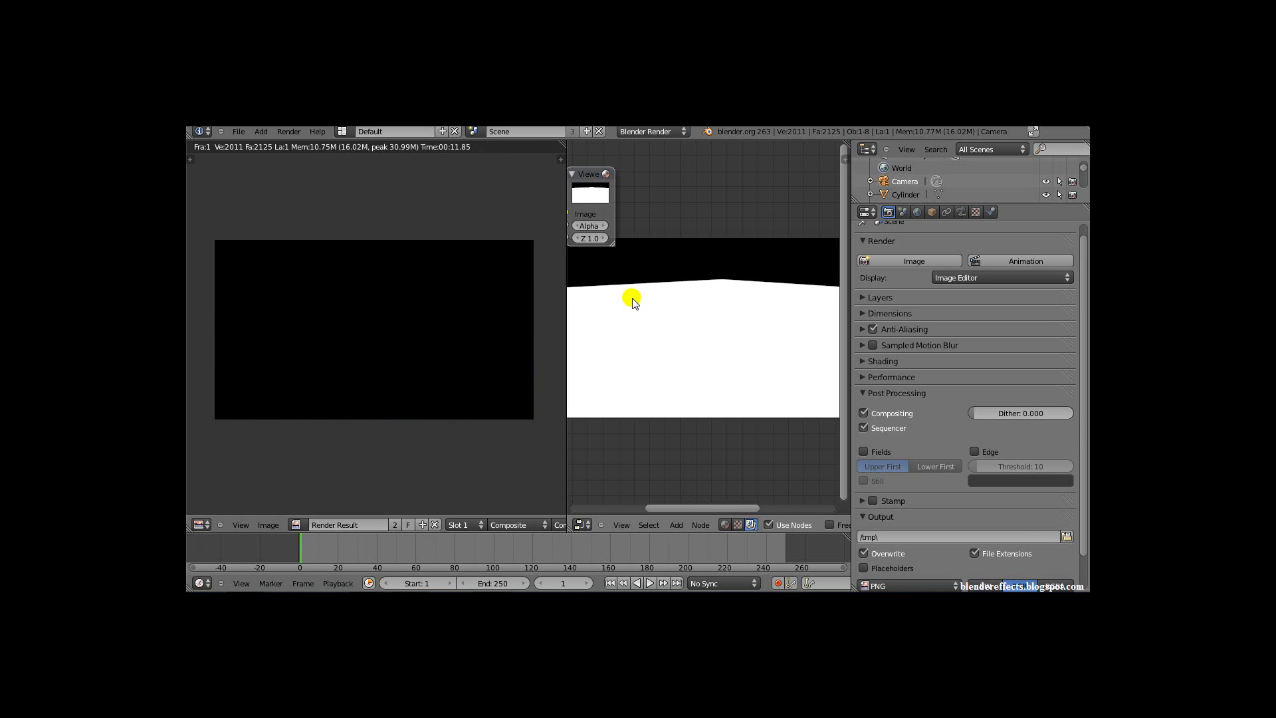
{"action": "key", "text": "ctrl+Up"}
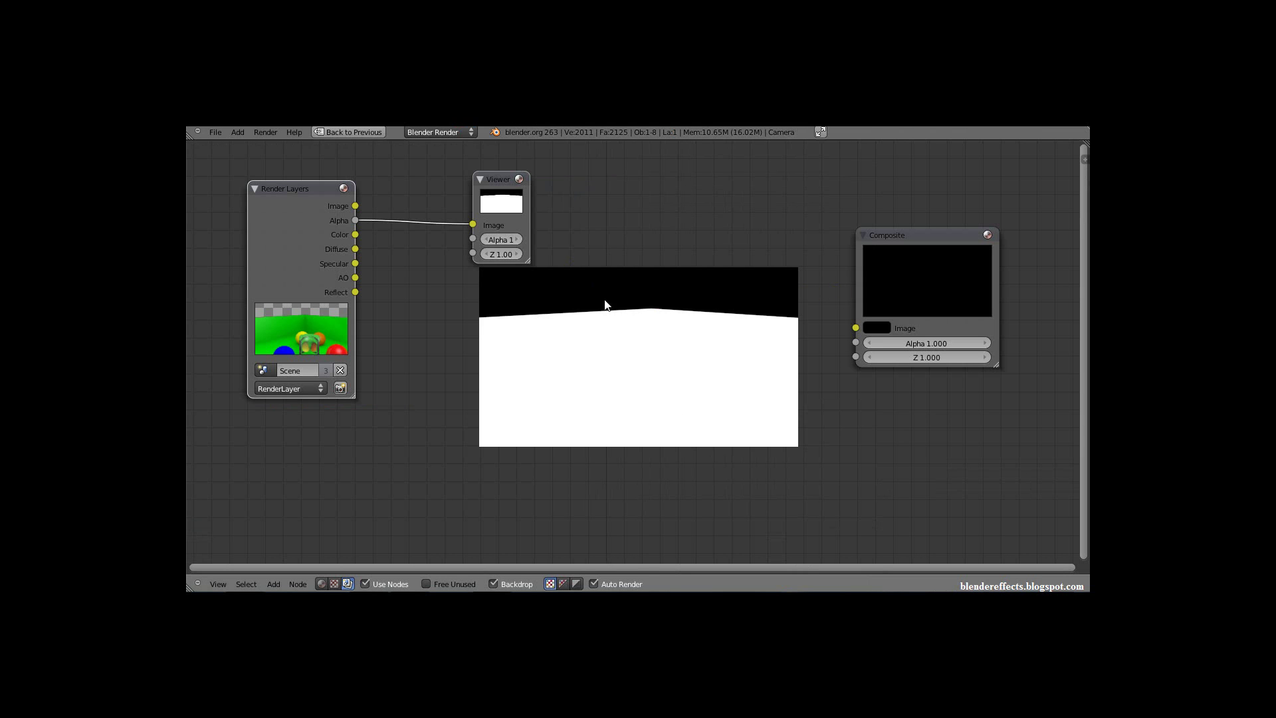
- Restore the multi-editor layout and show the 3D View in place of the render result
{"action": "left_click", "coordinate": [496, 349]}
{"action": "left_click", "coordinate": [557, 337]}
{"action": "key", "text": "ctrl+Up"}
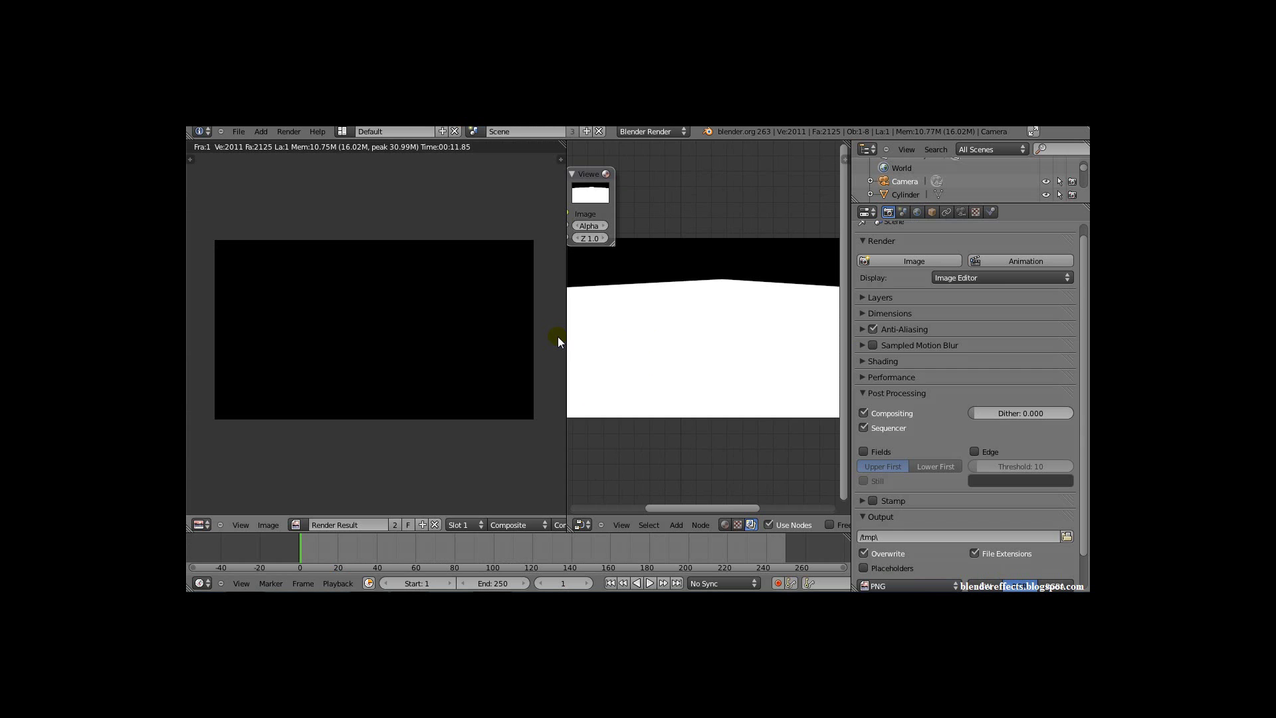
{"action": "left_click", "coordinate": [198, 523]}
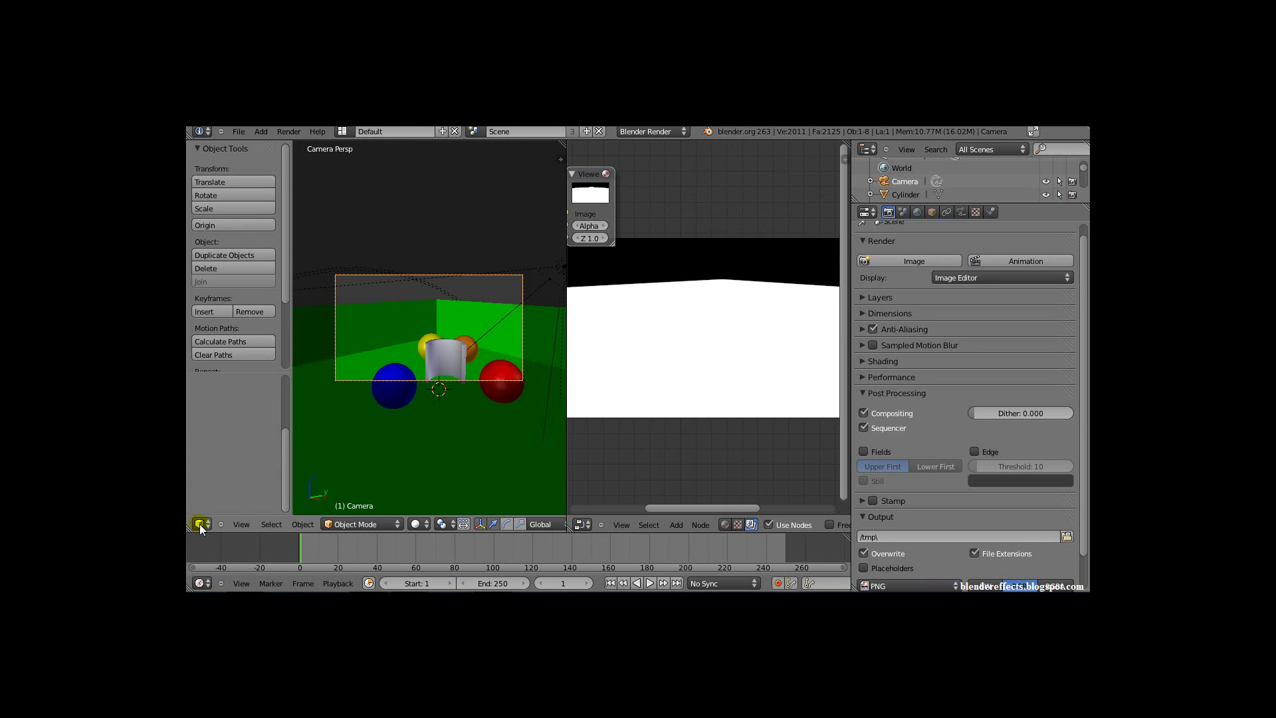
- Aim the camera back down so the room fills the frame, and re-render for the maximized node editor
{"action": "right_click", "coordinate": [389, 384]}
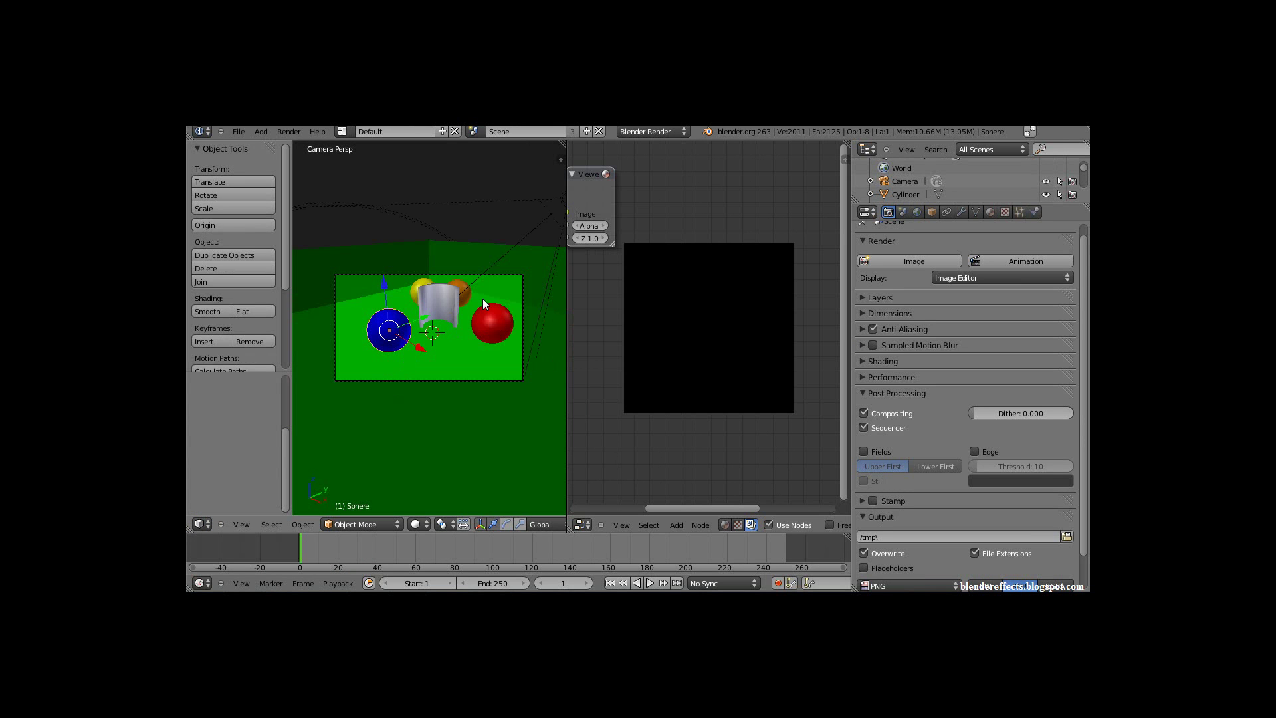
{"action": "key", "text": "F12"}
{"action": "key", "text": "ctrl+Up"}
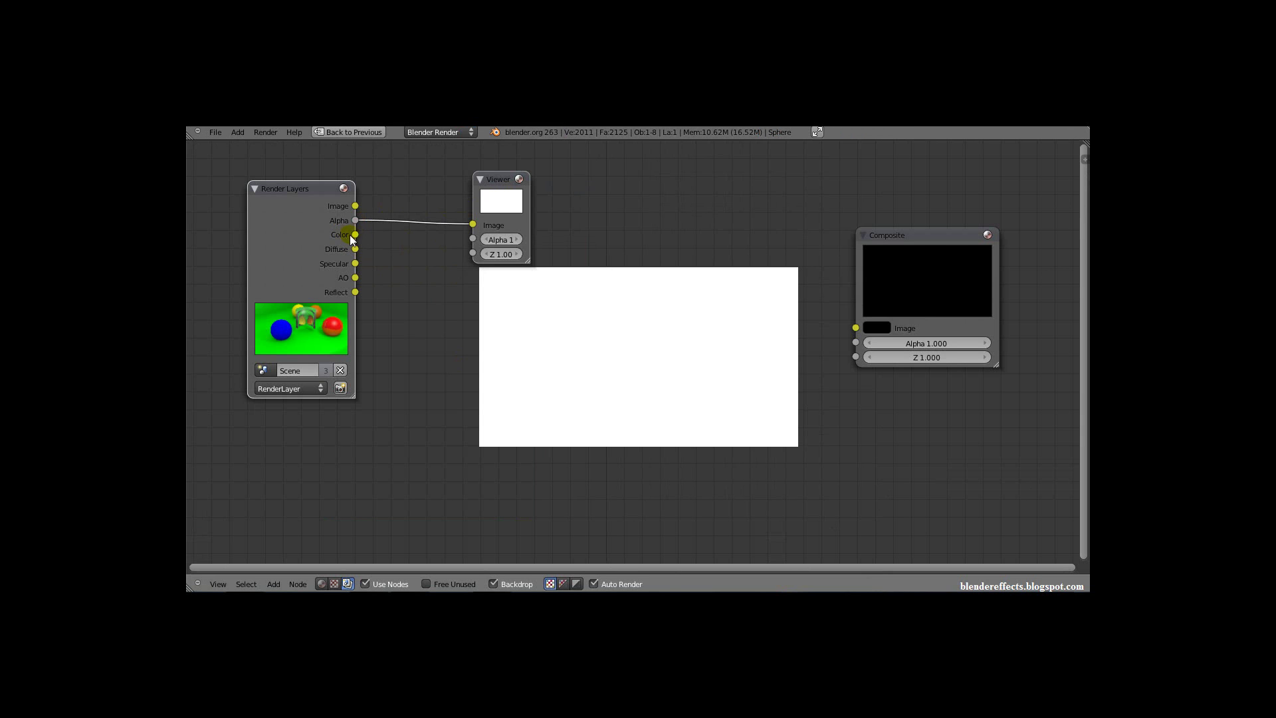
- Preview the Render Layers Color output in the Viewer node, and replace that link with the Diffuse output
{"action": "left_click_drag", "start_coordinate": [413, 238], "coordinate": [472, 225]}
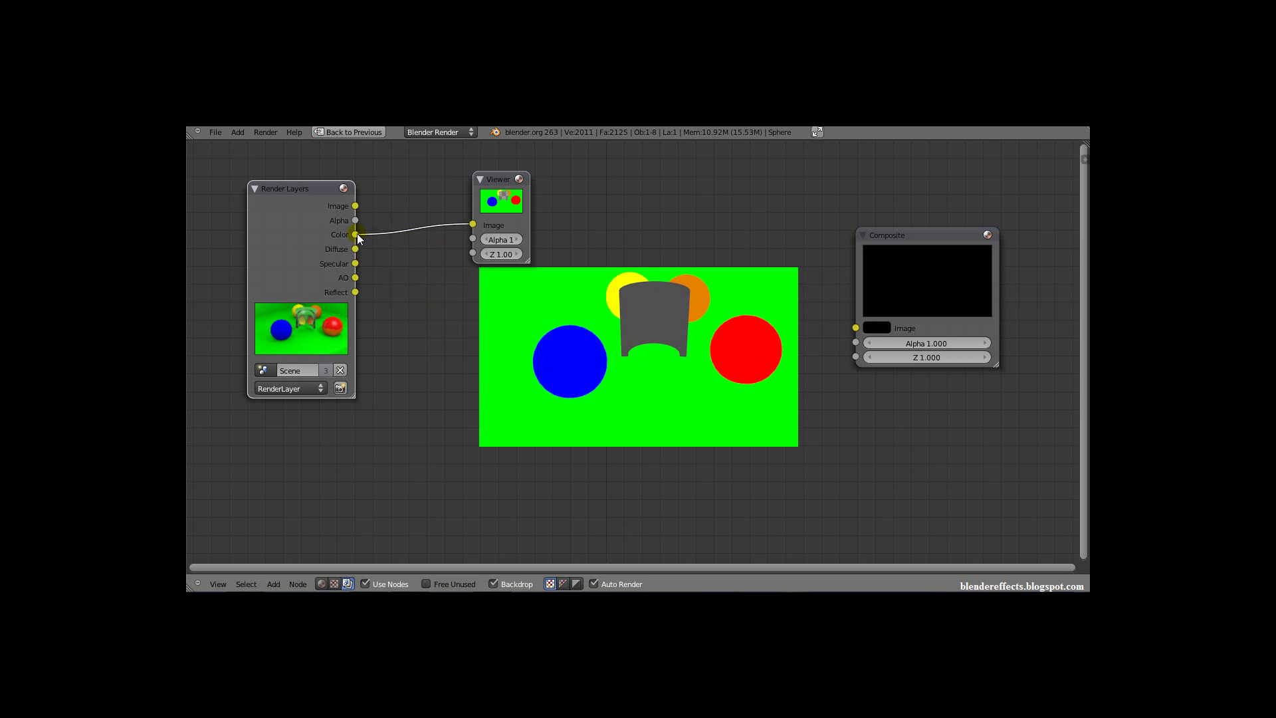
{"action": "left_click_drag", "start_coordinate": [470, 229], "coordinate": [416, 226]}
{"action": "left_click_drag", "start_coordinate": [376, 249], "coordinate": [377, 253]}
{"action": "left_click_drag", "start_coordinate": [456, 234], "coordinate": [473, 234]}
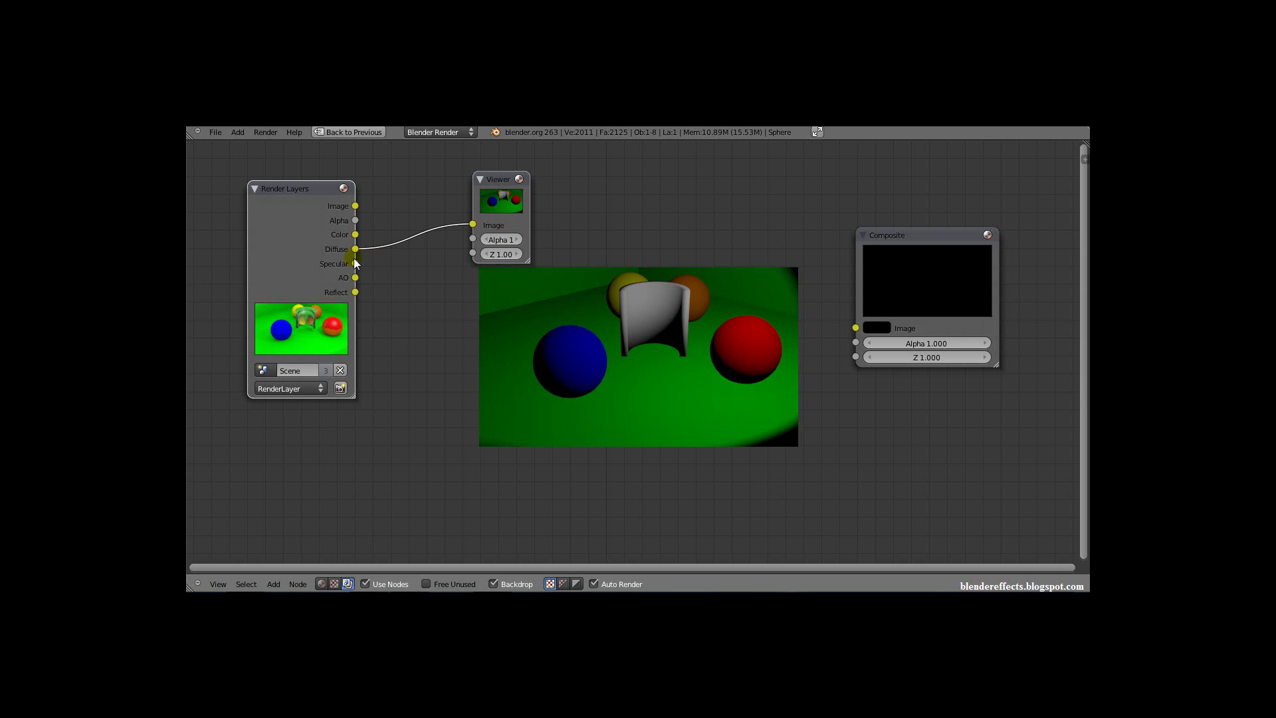
- Preview the Specular output in the Viewer node, and replace that link with the AO output
{"action": "left_click_drag", "start_coordinate": [473, 225], "coordinate": [440, 225]}
{"action": "left_click_drag", "start_coordinate": [369, 246], "coordinate": [473, 234]}
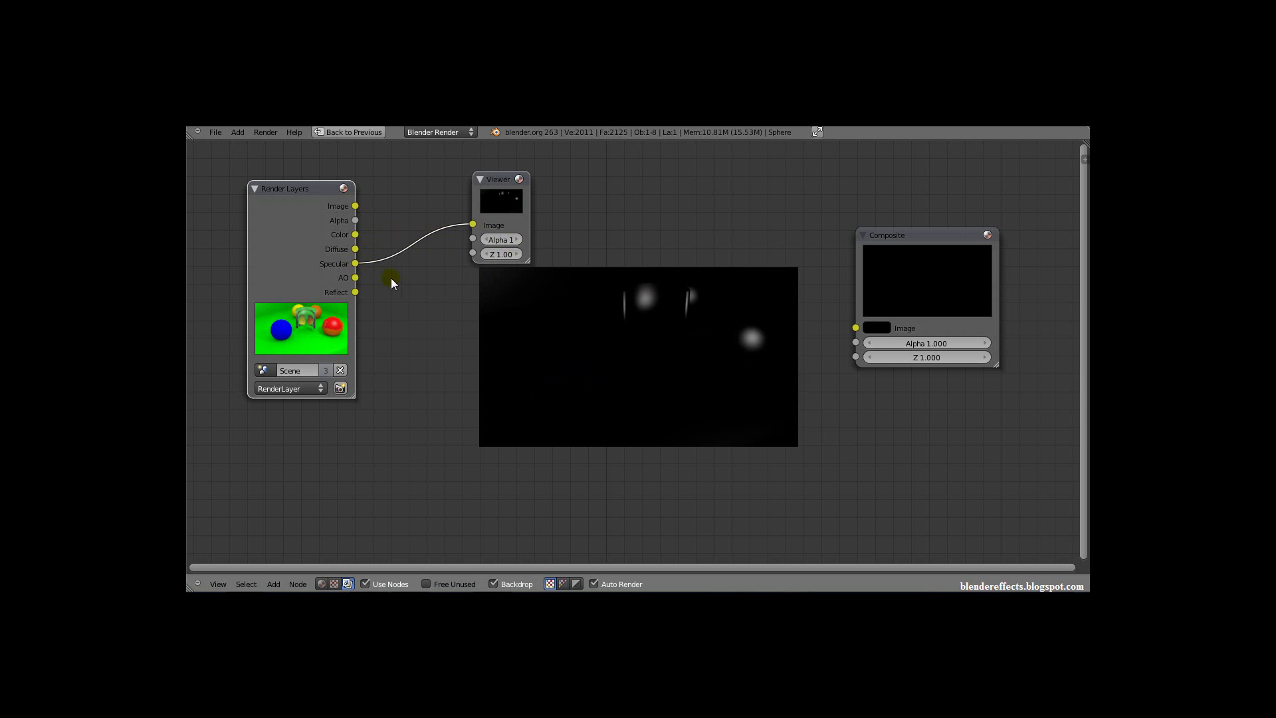
{"action": "left_click_drag", "start_coordinate": [473, 225], "coordinate": [437, 229]}
{"action": "left_click_drag", "start_coordinate": [355, 277], "coordinate": [473, 234]}
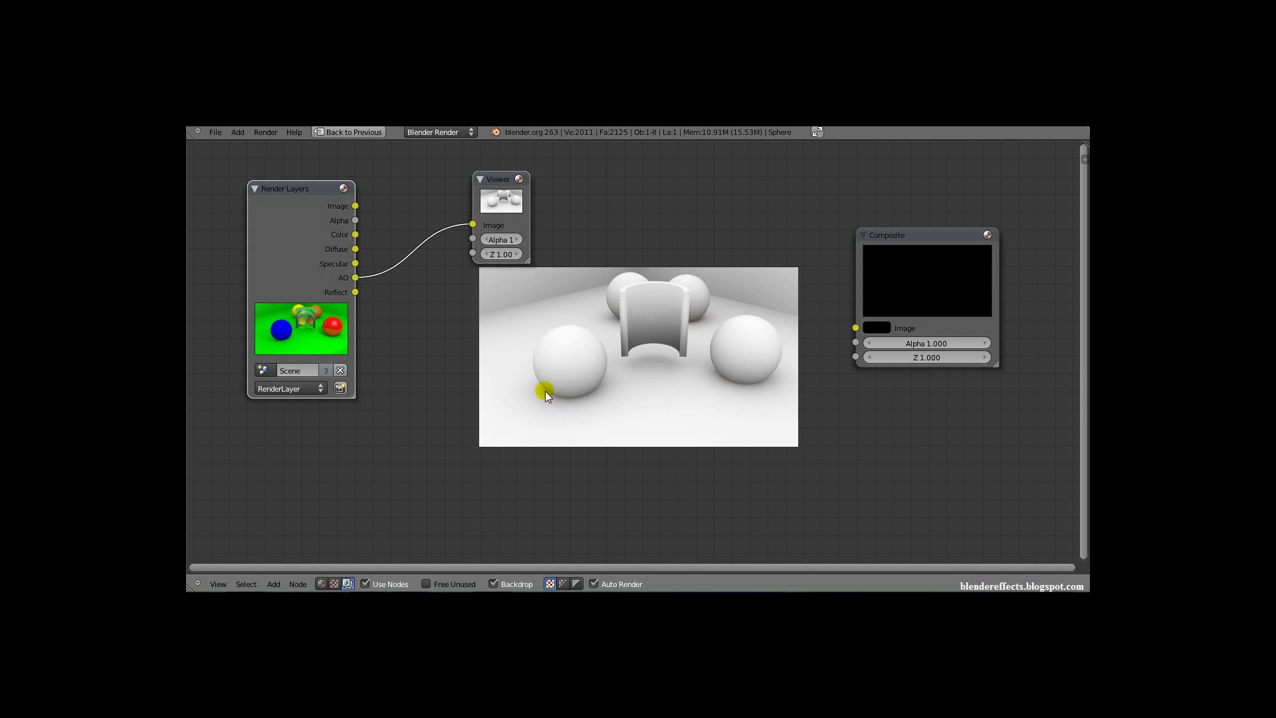
- Enable the Shadow pass in the render layer settings and return to the maximized node editor
{"action": "key", "text": "ctrl+Up"}
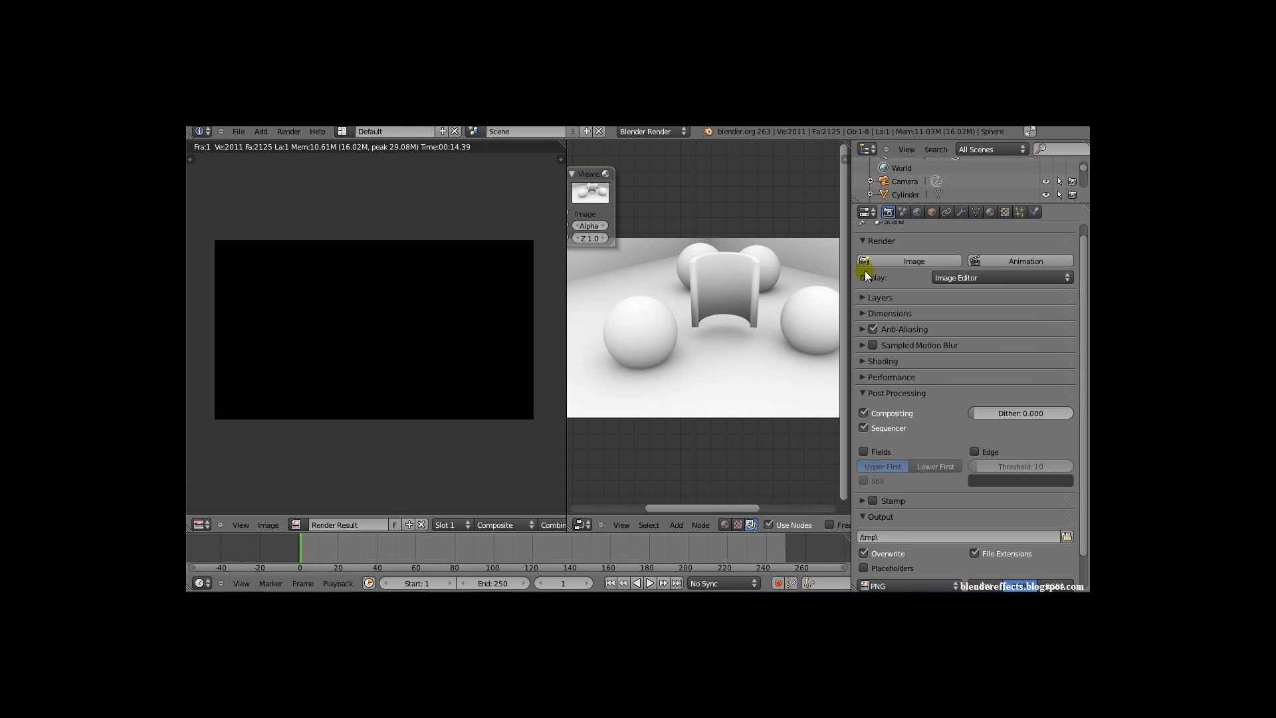
{"action": "left_click", "coordinate": [864, 297]}
{"action": "middle_click_drag", "start_coordinate": [889, 533], "coordinate": [940, 350]}
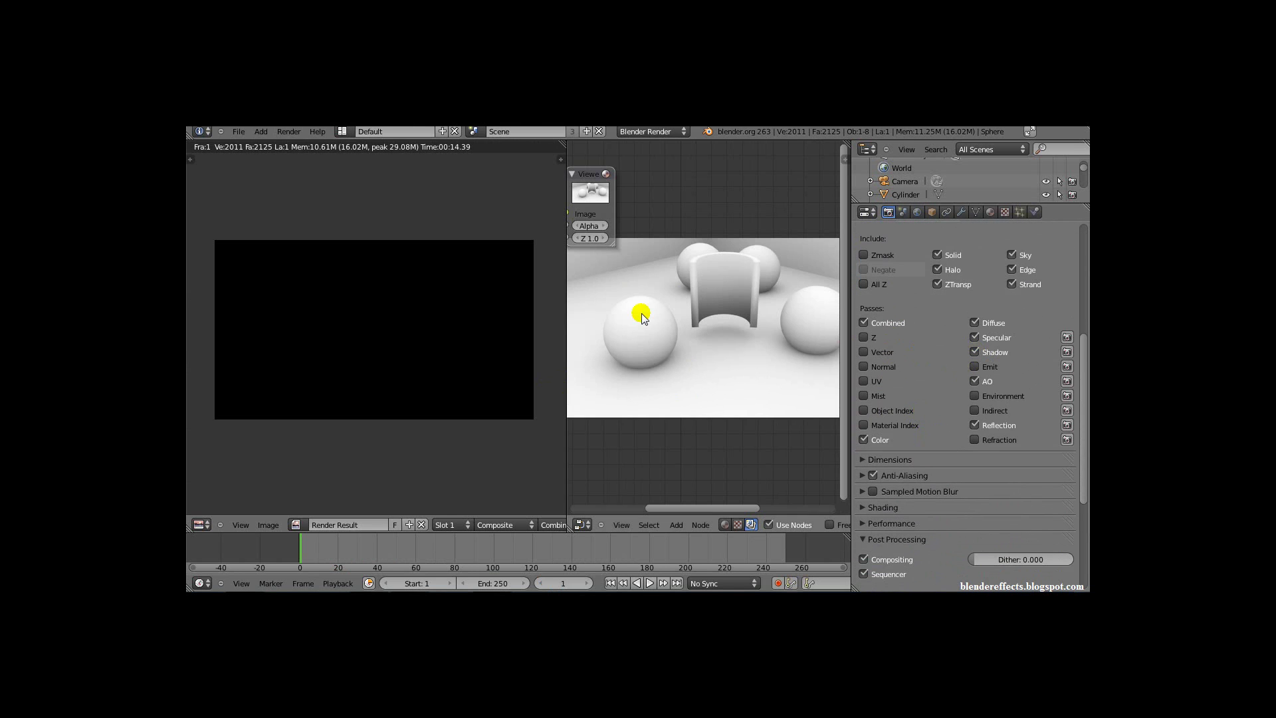
{"action": "key", "text": "ctrl+Up"}
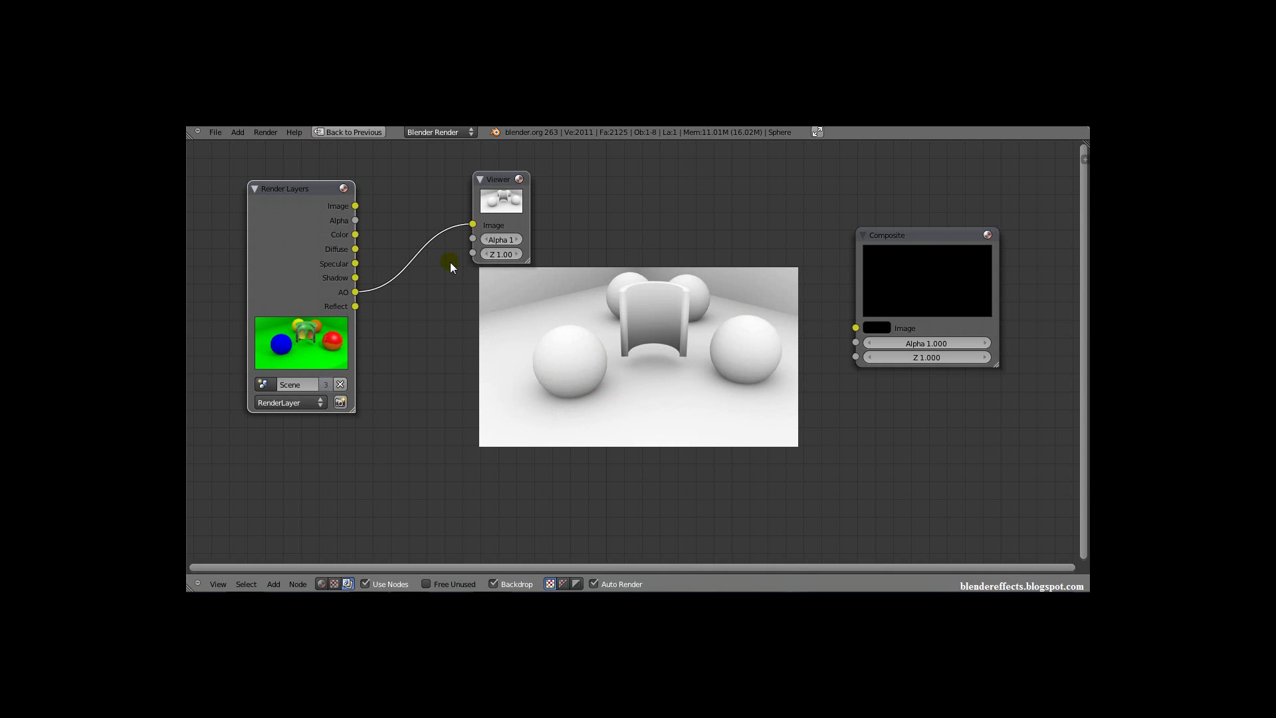
- Connect the Shadow output to the Viewer node instead of AO, and re-render the scene to preview the shadow pass
{"action": "left_click_drag", "start_coordinate": [468, 227], "coordinate": [449, 226]}
{"action": "left_click_drag", "start_coordinate": [390, 274], "coordinate": [371, 280]}
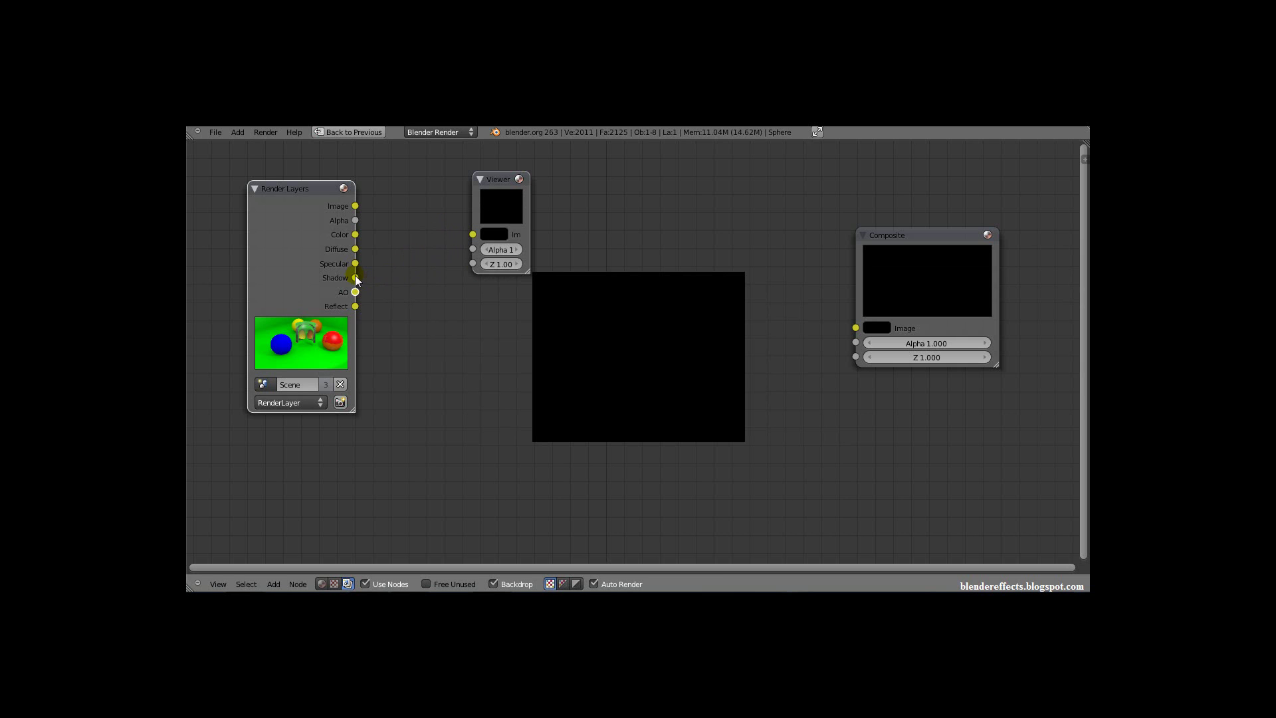
{"action": "left_click_drag", "start_coordinate": [450, 241], "coordinate": [473, 235]}
{"action": "key", "text": "F12"}
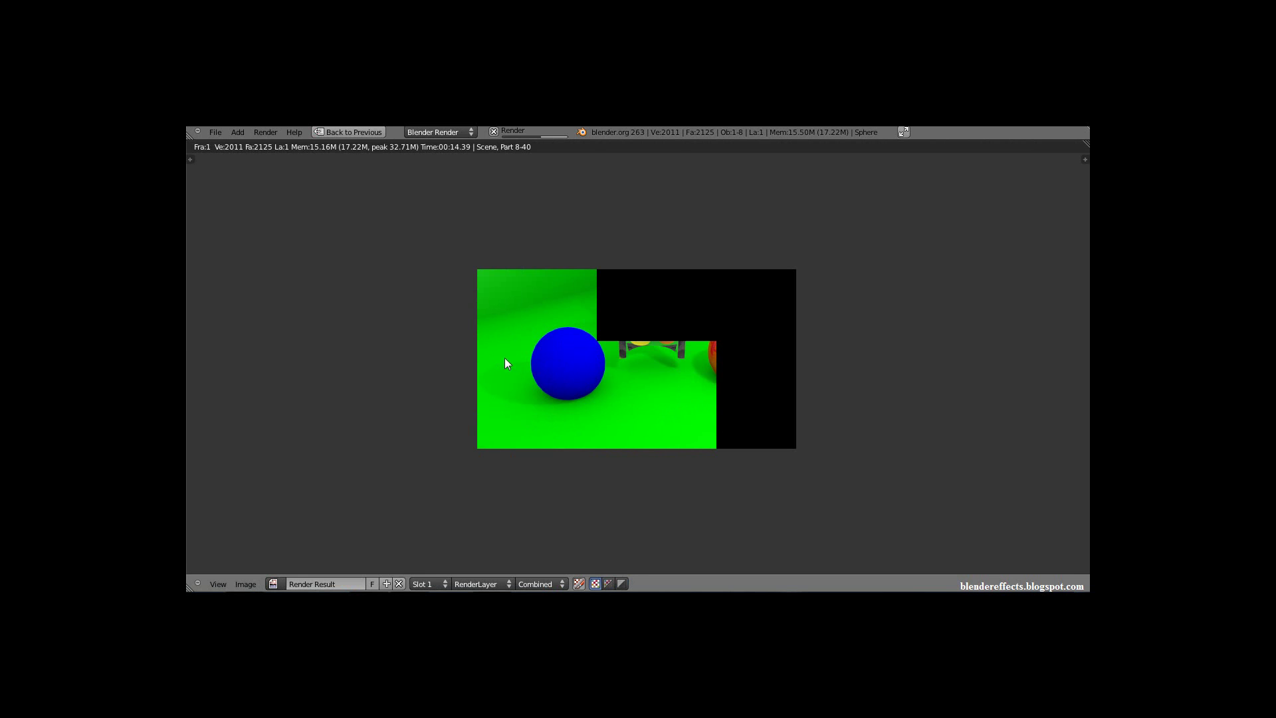
{"action": "left_click", "coordinate": [430, 323]}
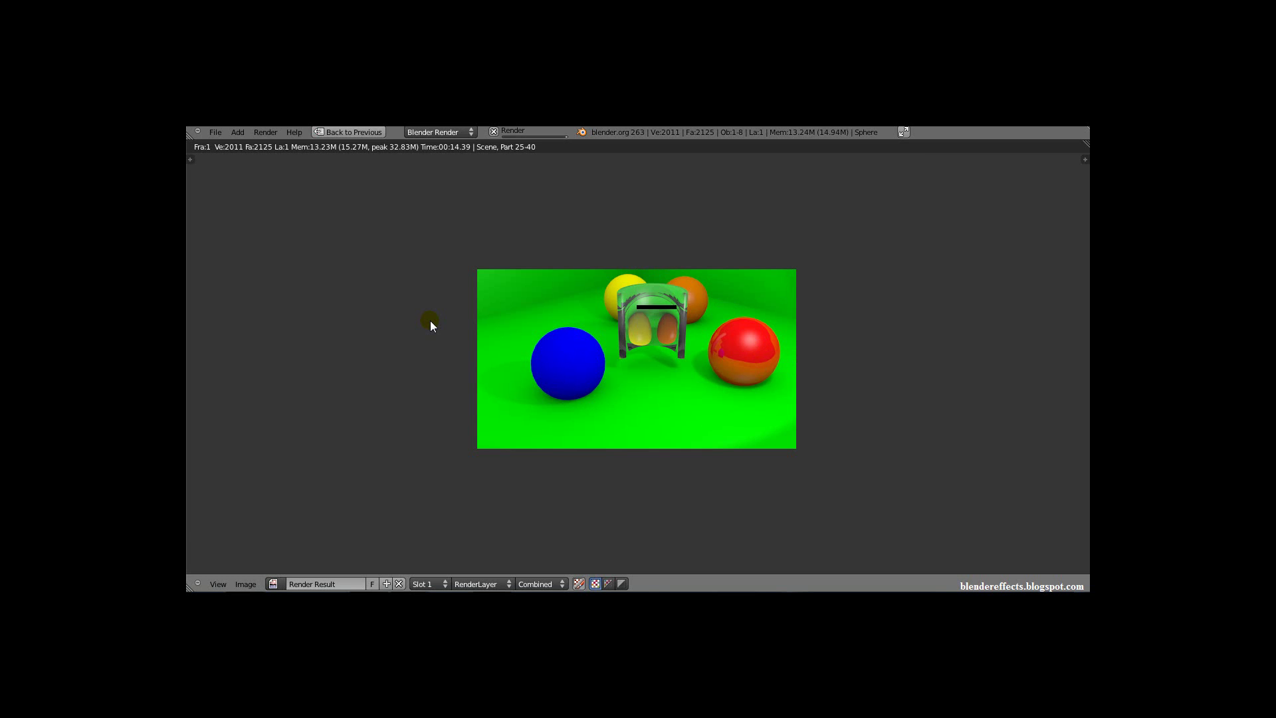
{"action": "key", "text": "Escape"}
{"action": "left_click", "coordinate": [607, 317]}
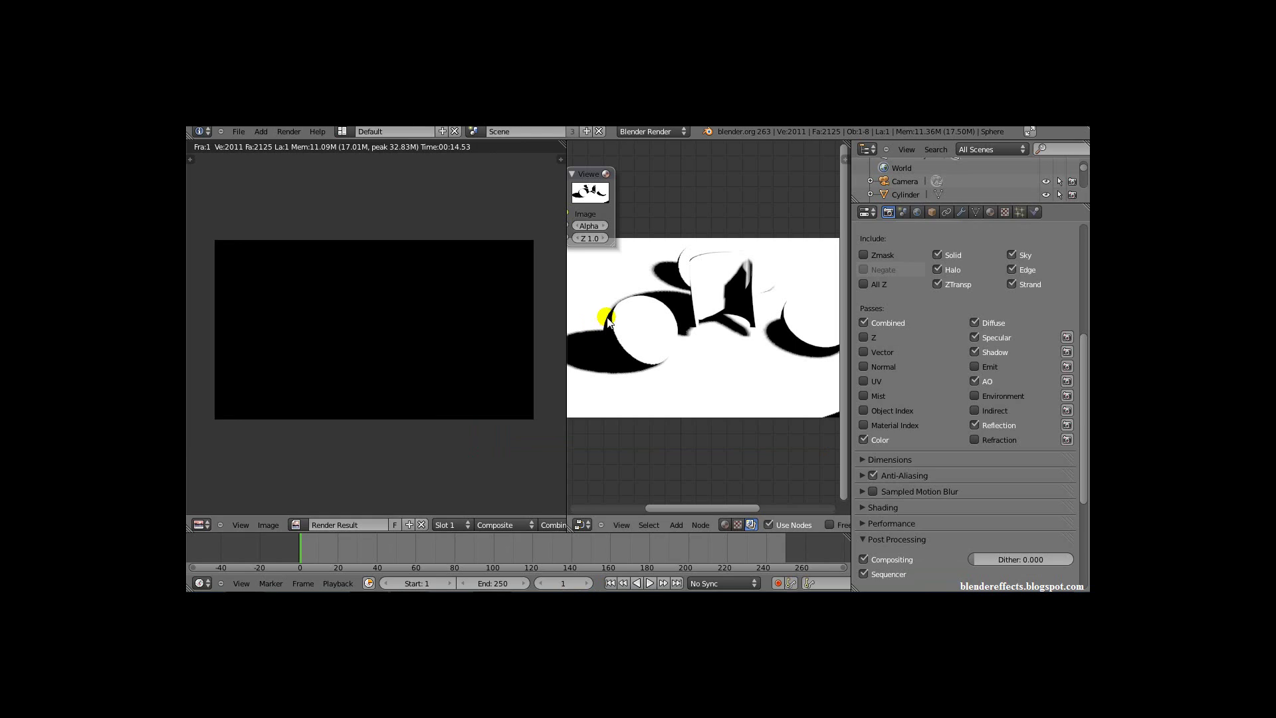
{"action": "key", "text": "ctrl+Up"}
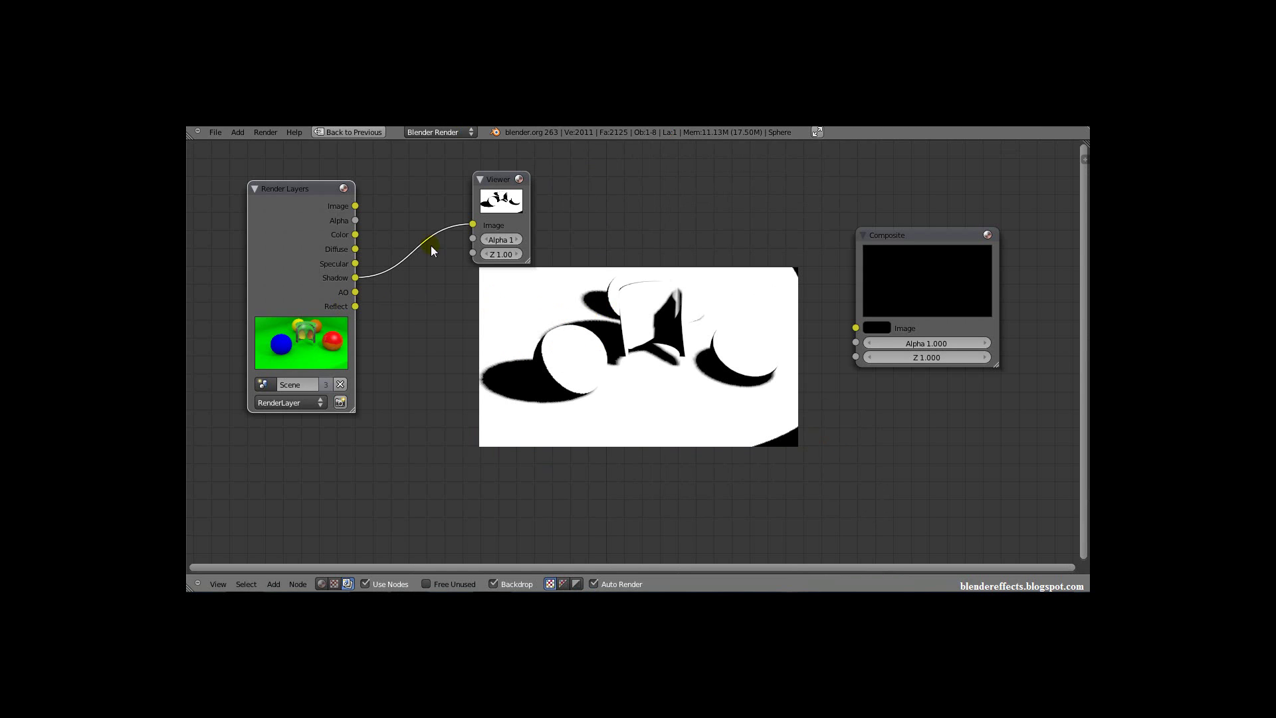
- Preview the Alpha and Diffuse outputs one after another in the Viewer node, cutting each link after viewing
{"action": "left_click_drag", "start_coordinate": [473, 226], "coordinate": [382, 251]}
{"action": "left_click_drag", "start_coordinate": [356, 206], "coordinate": [416, 265]}
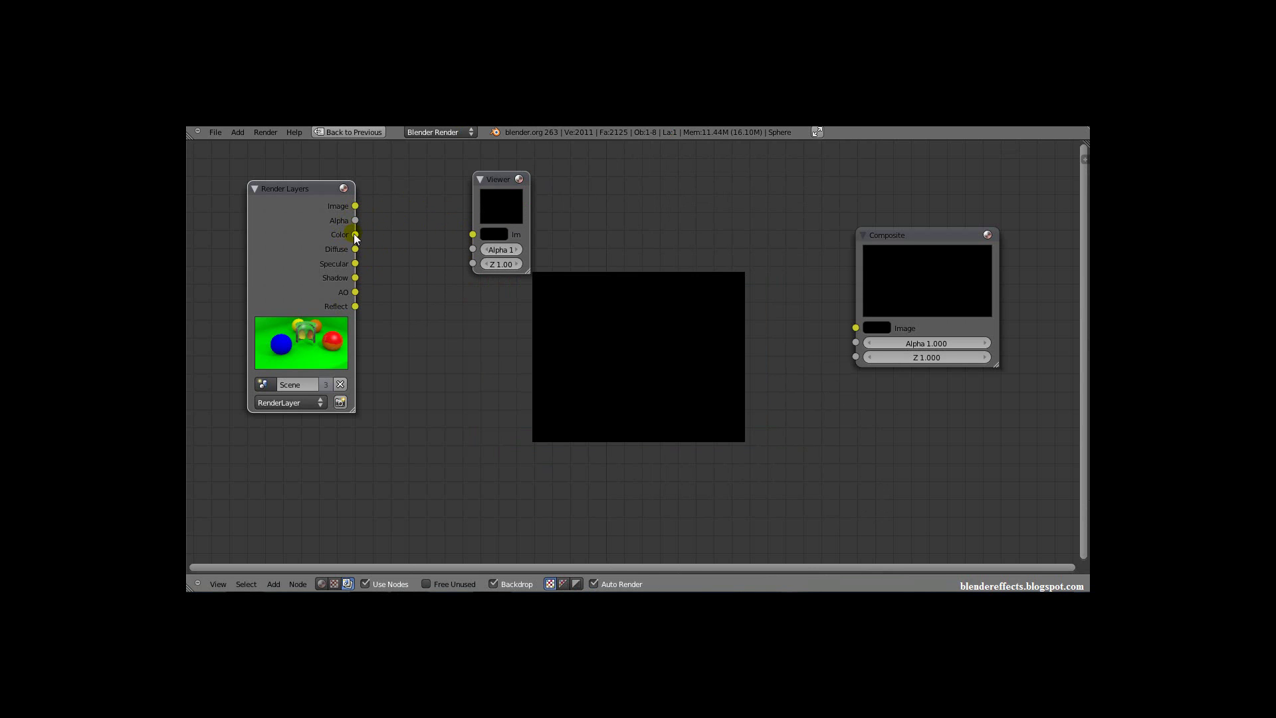
{"action": "left_click_drag", "start_coordinate": [356, 220], "coordinate": [472, 224]}
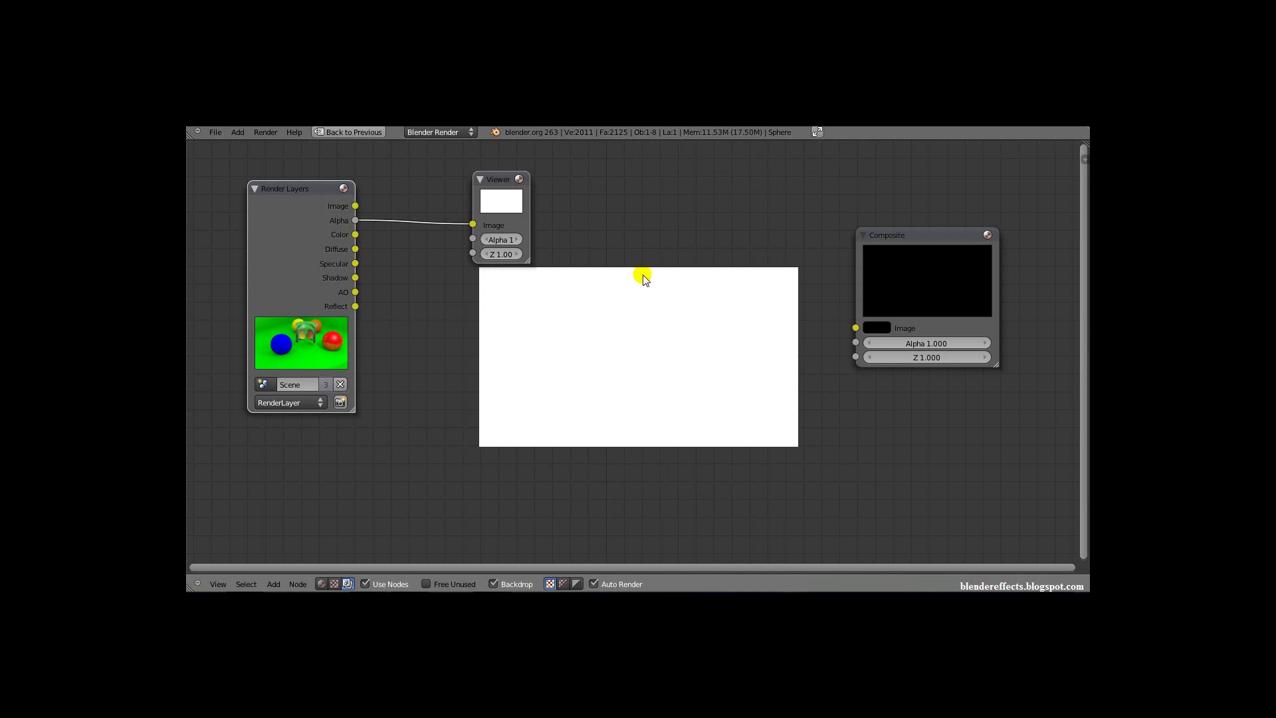
{"action": "left_click_drag", "start_coordinate": [358, 221], "coordinate": [417, 288]}
{"action": "left_click_drag", "start_coordinate": [355, 249], "coordinate": [472, 234]}
{"action": "right_click_drag", "start_coordinate": [433, 234], "coordinate": [427, 270], "text": "ctrl"}
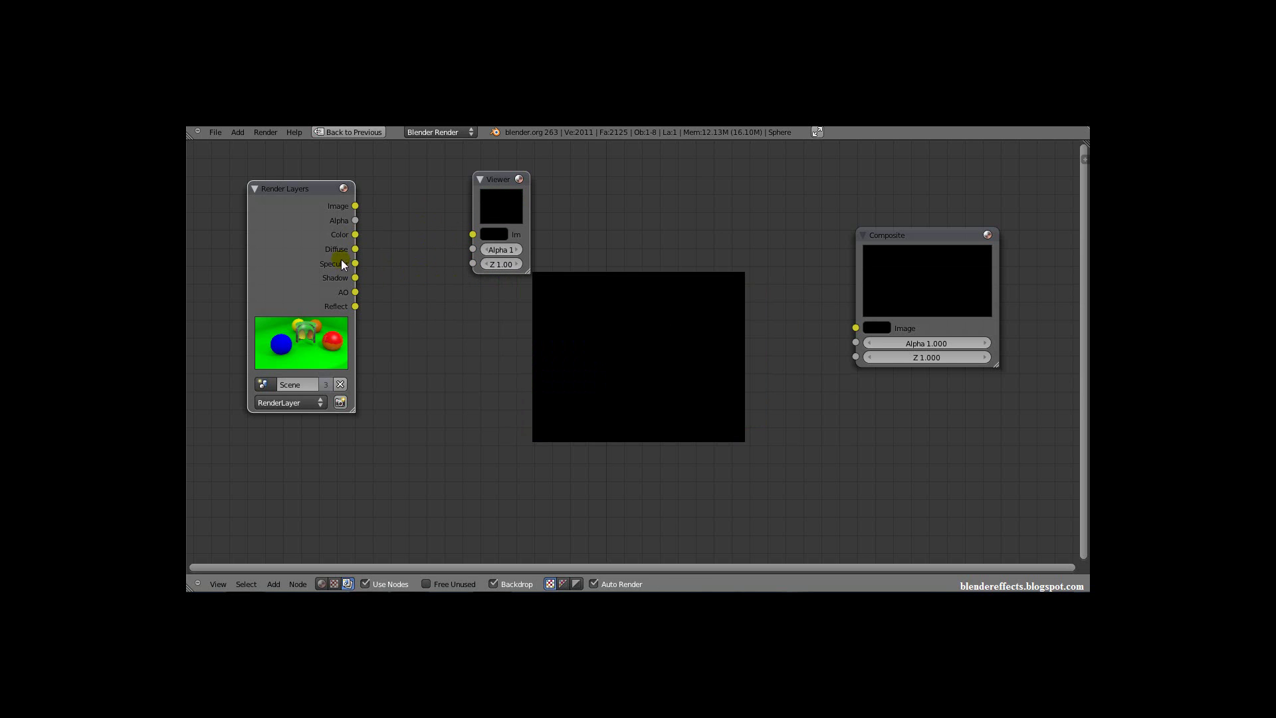
- Preview the Specular, Shadow and AO outputs one after another in the Viewer node, leaving AO connected
{"action": "left_click_drag", "start_coordinate": [356, 264], "coordinate": [473, 234]}
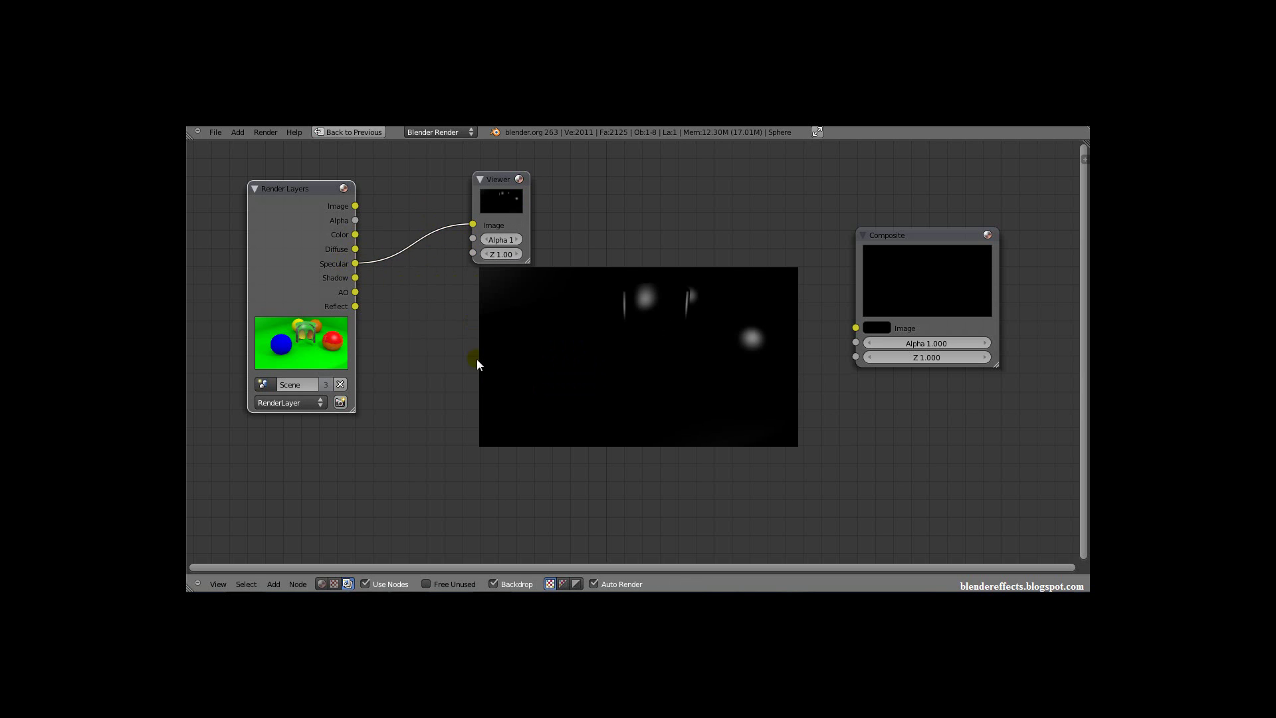
{"action": "right_click_drag", "start_coordinate": [438, 207], "coordinate": [441, 254], "text": "ctrl"}
{"action": "left_click_drag", "start_coordinate": [356, 278], "coordinate": [473, 234]}
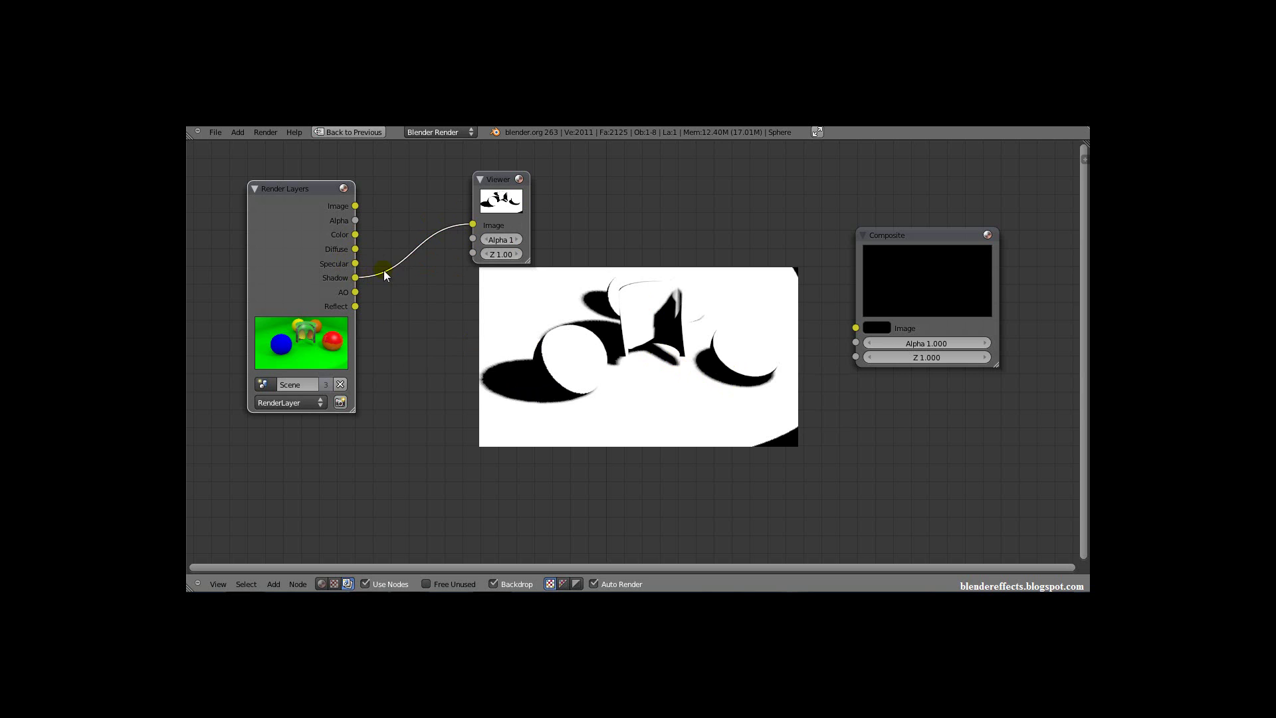
{"action": "right_click_drag", "start_coordinate": [384, 234], "coordinate": [392, 281], "text": "ctrl"}
{"action": "left_click_drag", "start_coordinate": [363, 296], "coordinate": [472, 232]}
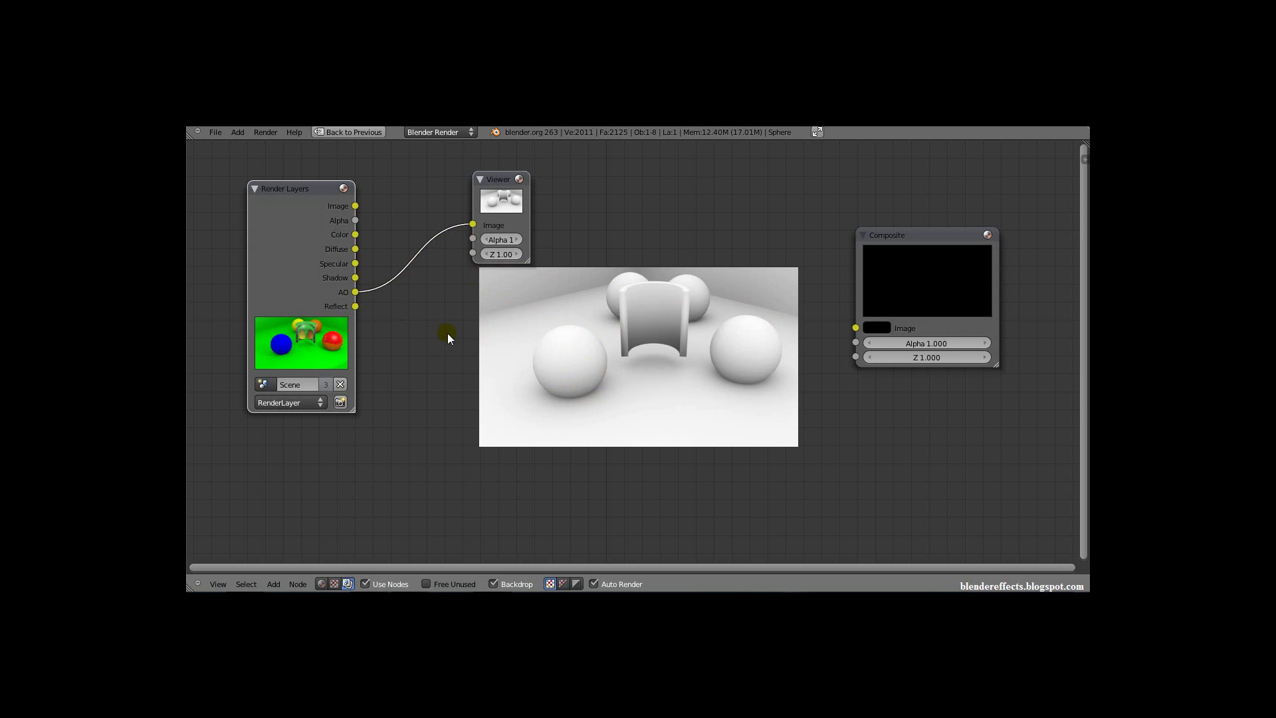
- Add a Mix color node, and connect Shadow to its second image input and AO to its first
{"action": "key", "text": "shift+a"}
{"action": "mouse_move", "coordinate": [425, 348]}
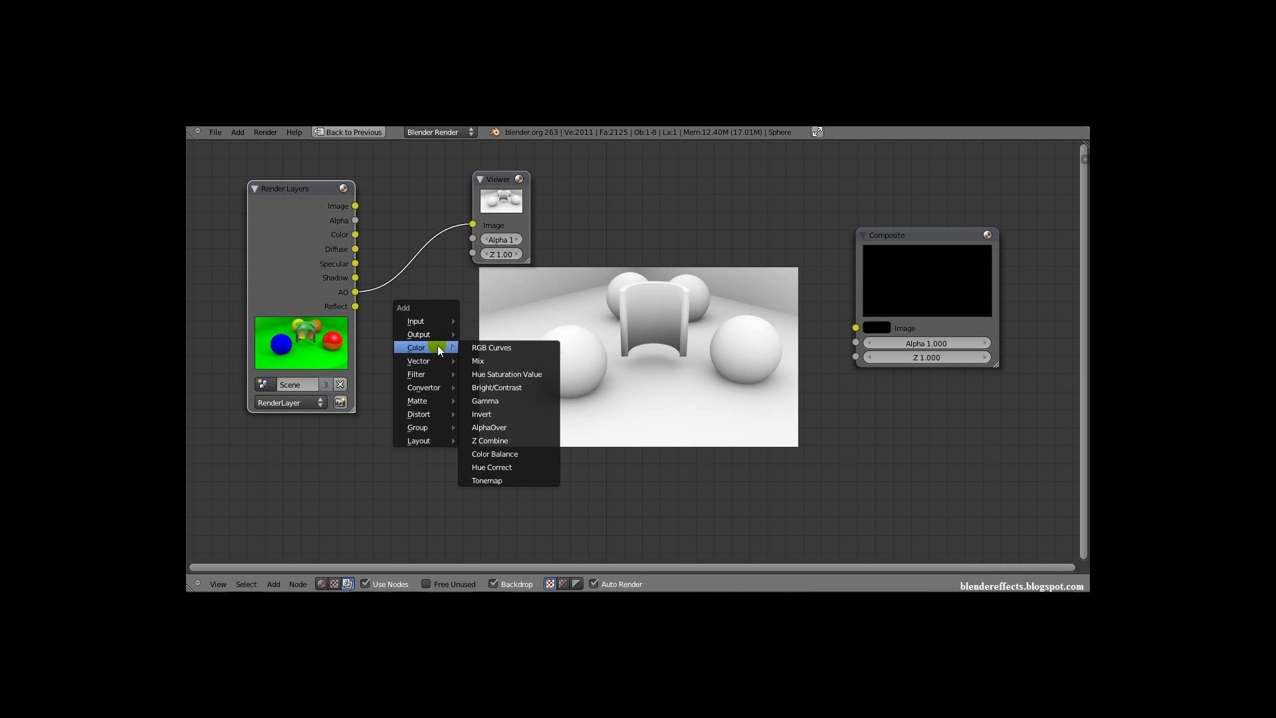
{"action": "left_click", "coordinate": [516, 362]}
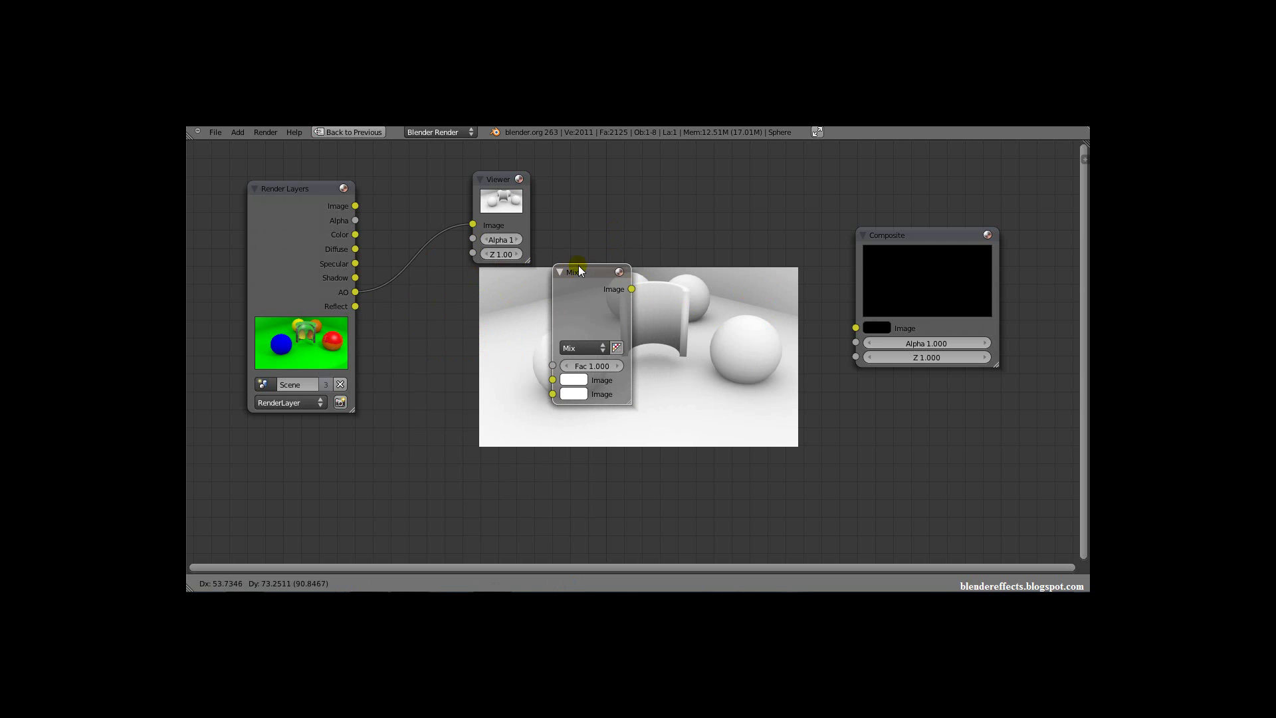
{"action": "left_click", "coordinate": [565, 274]}
{"action": "left_click_drag", "start_coordinate": [357, 278], "coordinate": [545, 395]}
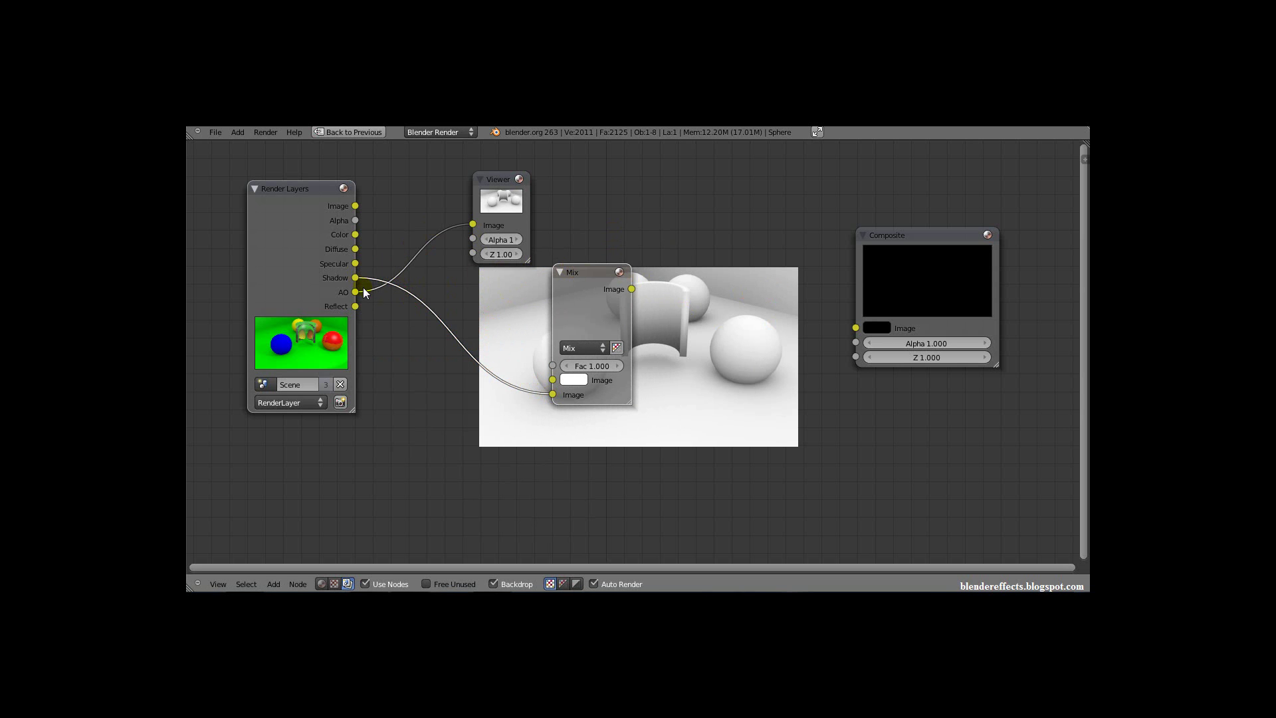
{"action": "left_click_drag", "start_coordinate": [357, 293], "coordinate": [553, 380]}
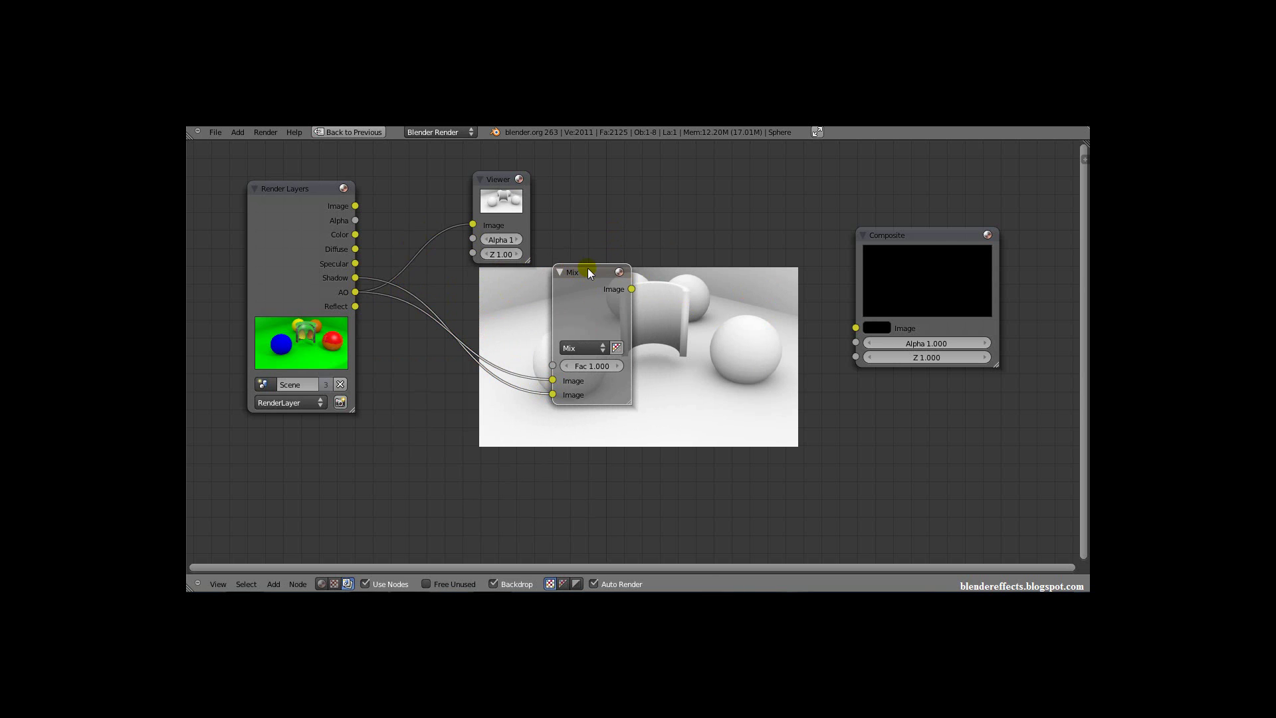
- Send the Mix node's output to the Viewer, and swap the Mix node's inputs so Shadow is first and AO second
{"action": "left_click", "coordinate": [588, 273], "text": "ctrl+shift"}
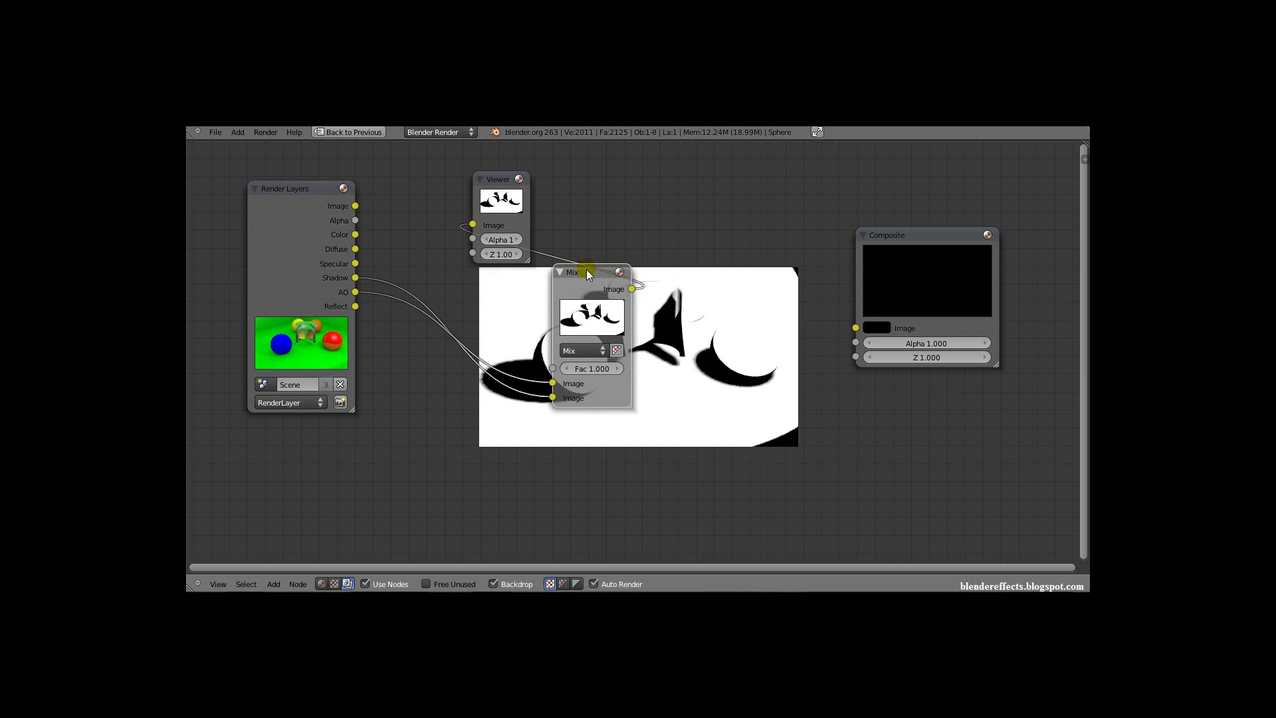
{"action": "left_click_drag", "start_coordinate": [580, 273], "coordinate": [433, 280]}
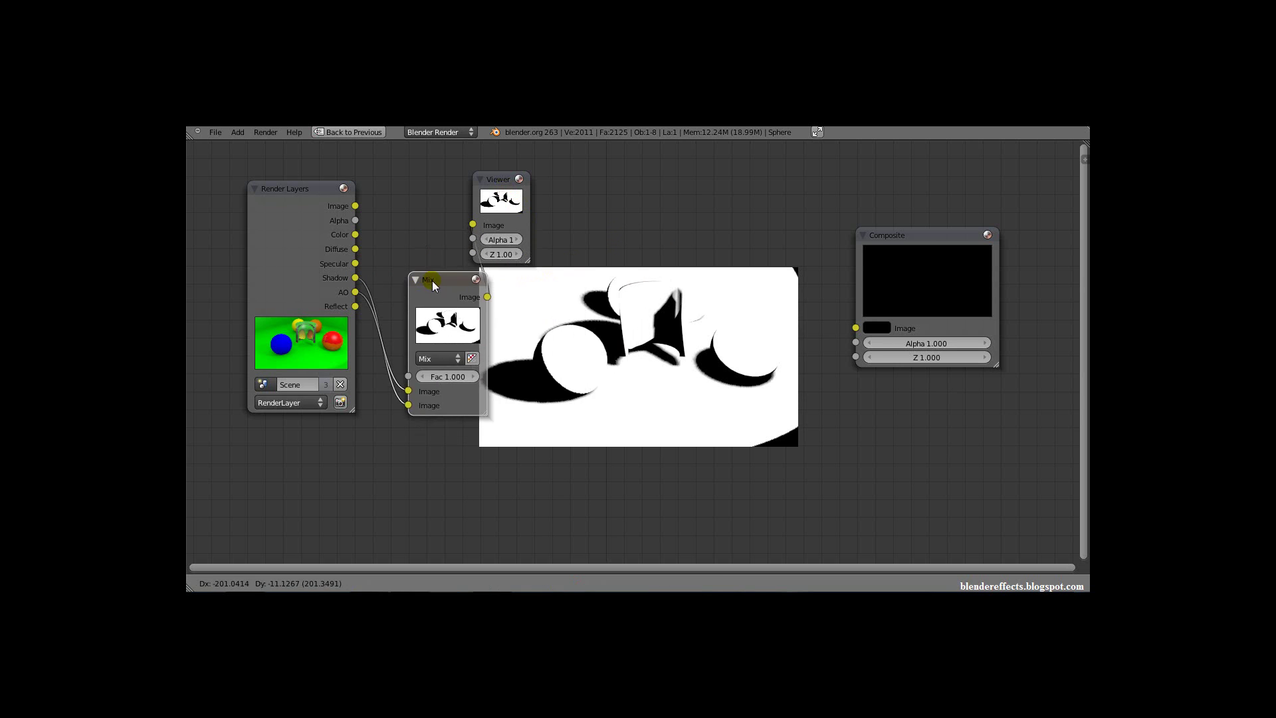
{"action": "left_click_drag", "start_coordinate": [410, 392], "coordinate": [407, 405]}
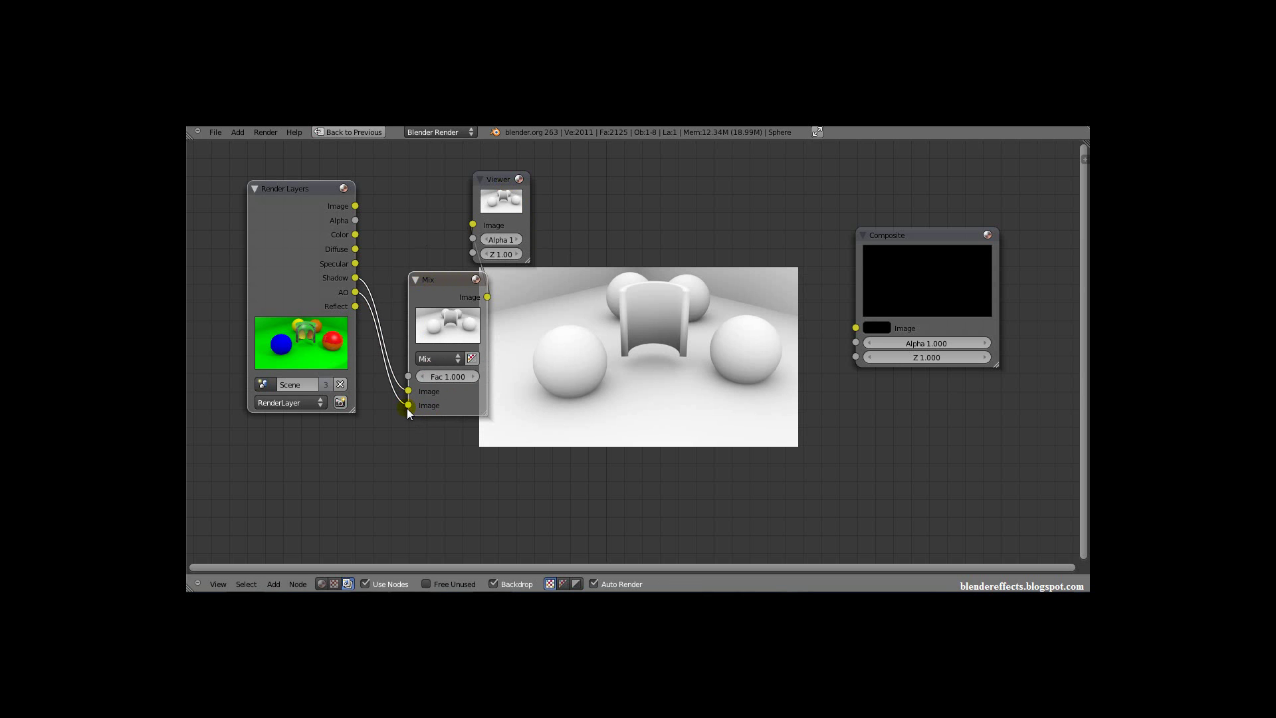
- Arrange the Viewer node above the backdrop with the Mix node between it and the Render Layers node
{"action": "left_click_drag", "start_coordinate": [429, 282], "coordinate": [409, 244]}
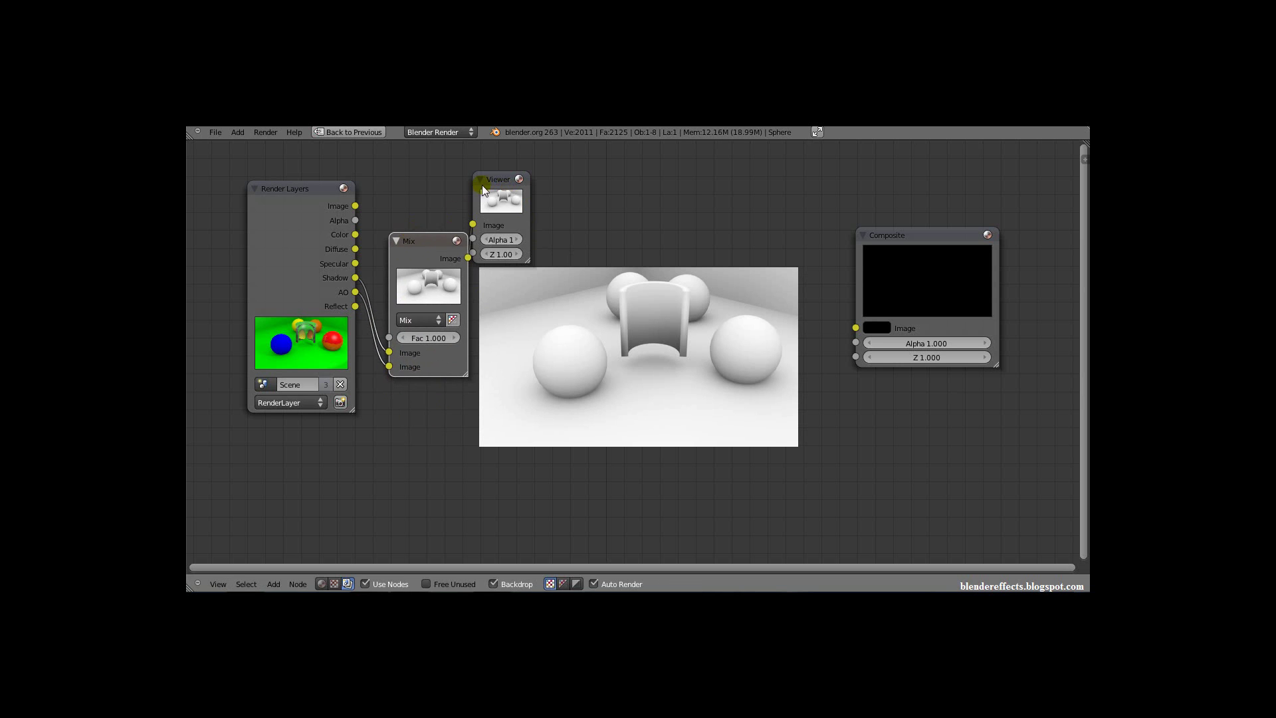
{"action": "left_click_drag", "start_coordinate": [508, 181], "coordinate": [597, 162]}
{"action": "left_click_drag", "start_coordinate": [444, 233], "coordinate": [474, 197]}
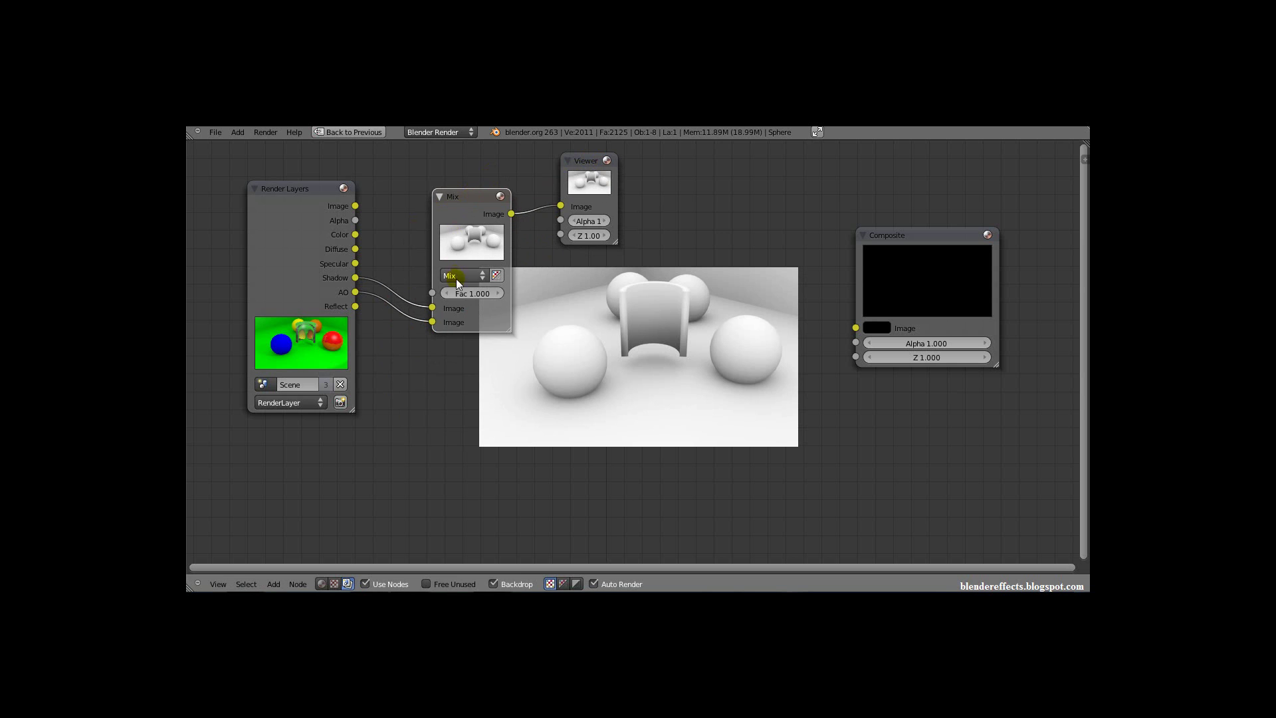
- Set the Mix node's blend mode to Multiply and swap its inputs so AO is first and Shadow second
{"action": "left_click", "coordinate": [462, 275]}
{"action": "left_click", "coordinate": [459, 325]}
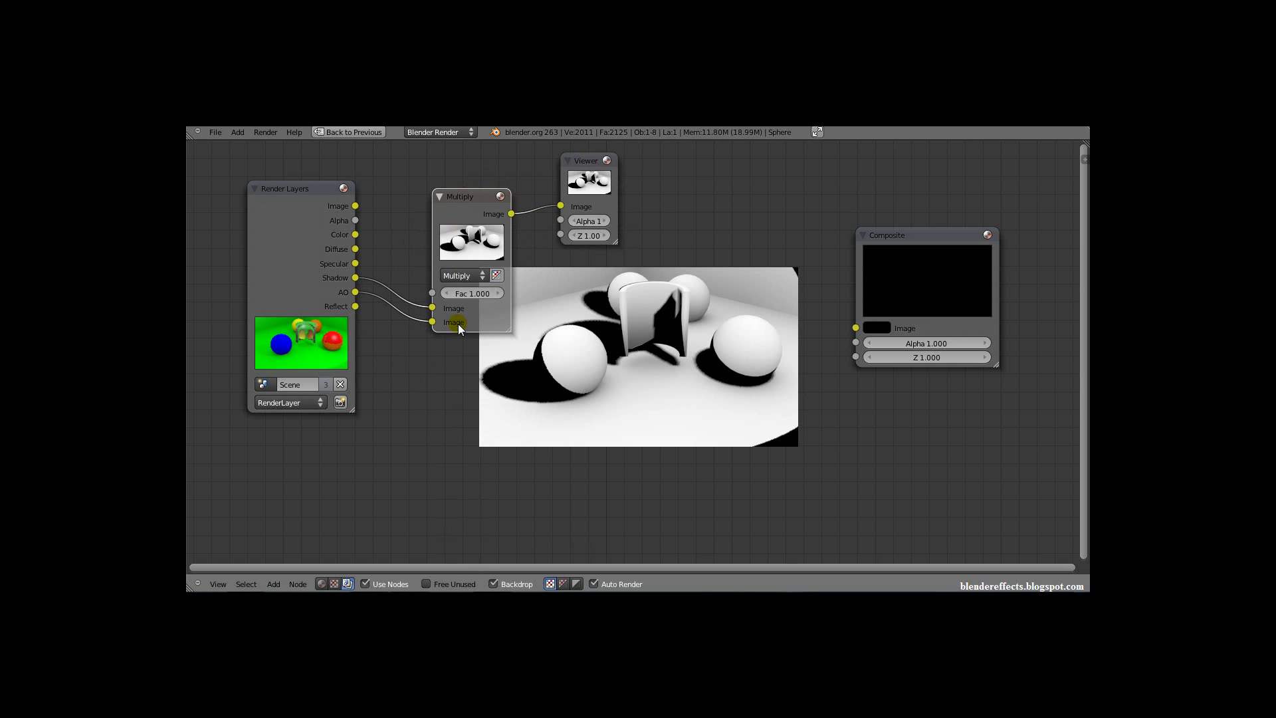
{"action": "left_click_drag", "start_coordinate": [471, 294], "coordinate": [432, 322]}
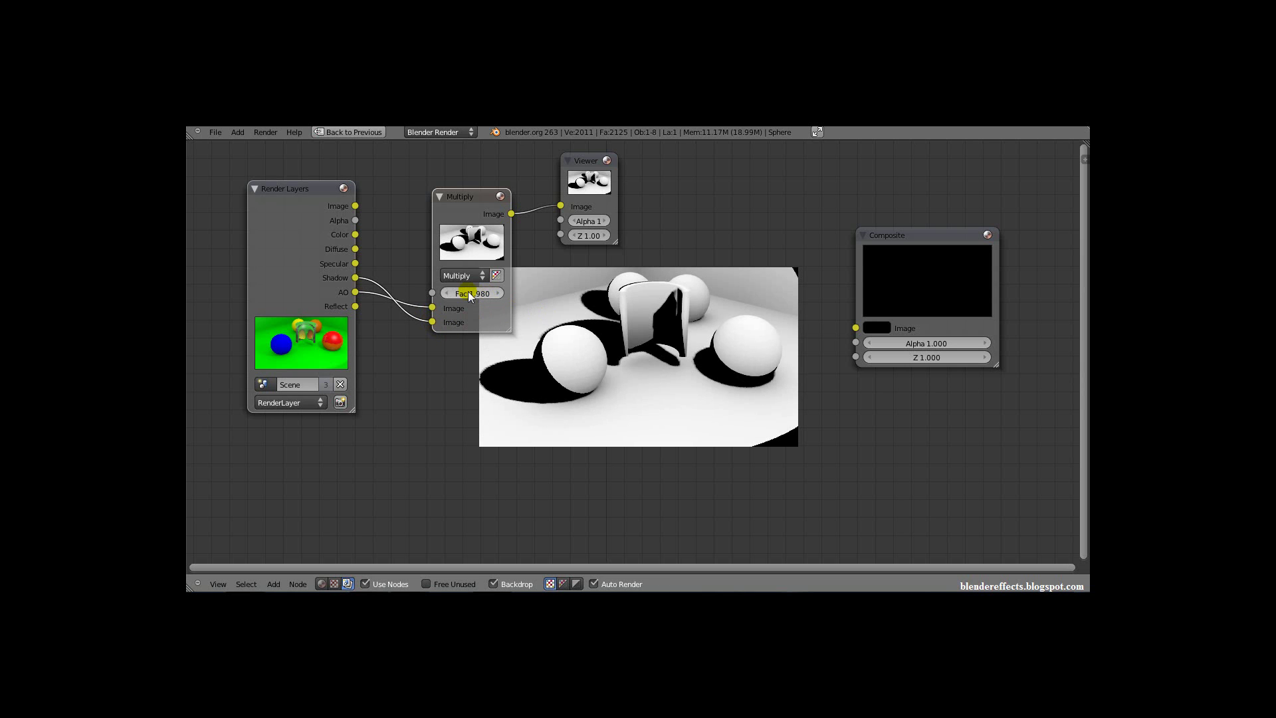
- Set the Multiply node's factor to 0.450, and move the Render Layers node slightly down
{"action": "key", "text": "BackSpace"}
{"action": "left_click", "coordinate": [485, 293]}
{"action": "left_click_drag", "start_coordinate": [467, 301], "coordinate": [487, 293]}
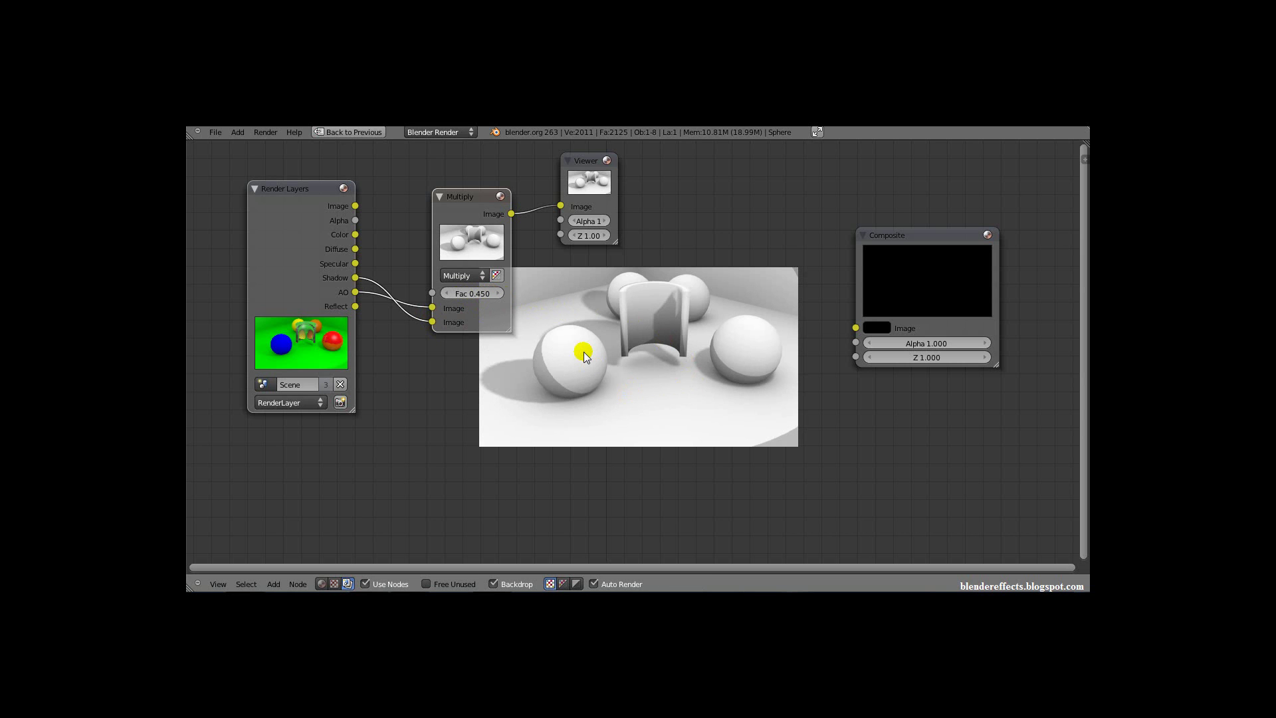
{"action": "left_click_drag", "start_coordinate": [320, 193], "coordinate": [320, 222]}
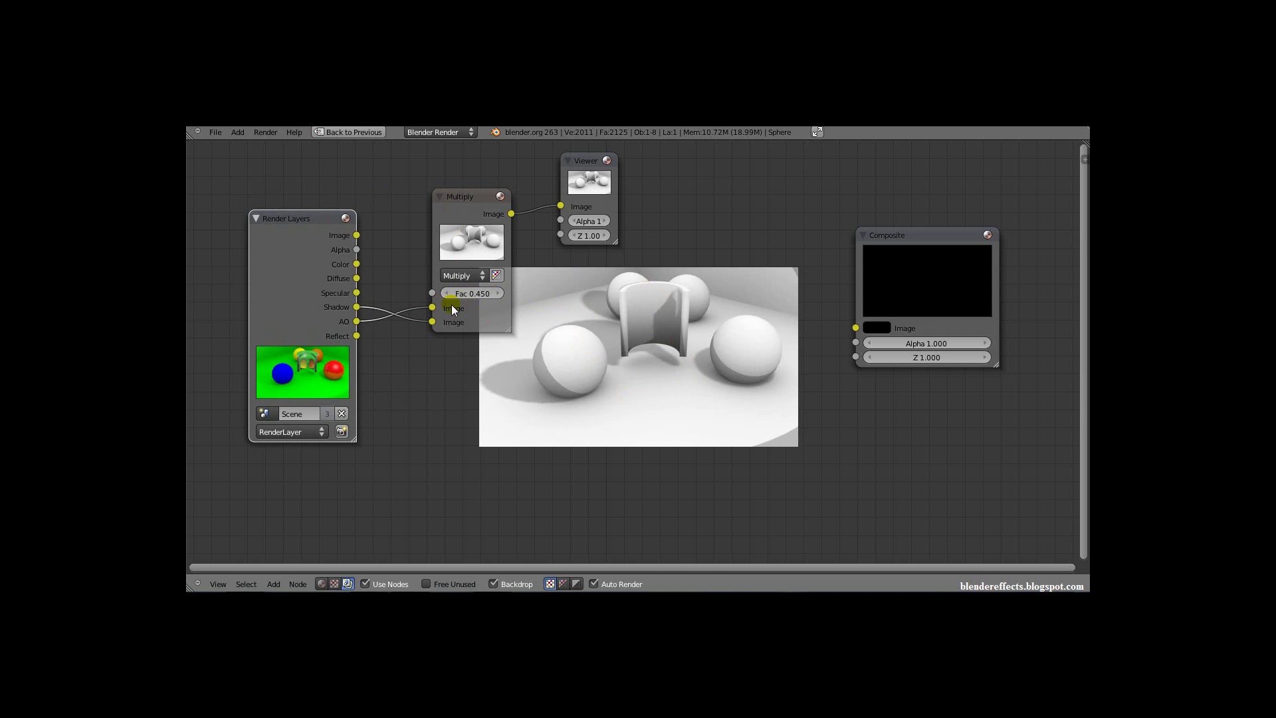
- Set the Multiply node's factor to 0.260, and place a duplicate of the node over the backdrop
{"action": "mouse_move", "coordinate": [467, 295]}
{"action": "left_mouse_down"}
{"action": "mouse_move", "coordinate": [484, 295]}
{"action": "mouse_move", "coordinate": [469, 296]}
{"action": "left_mouse_up"}
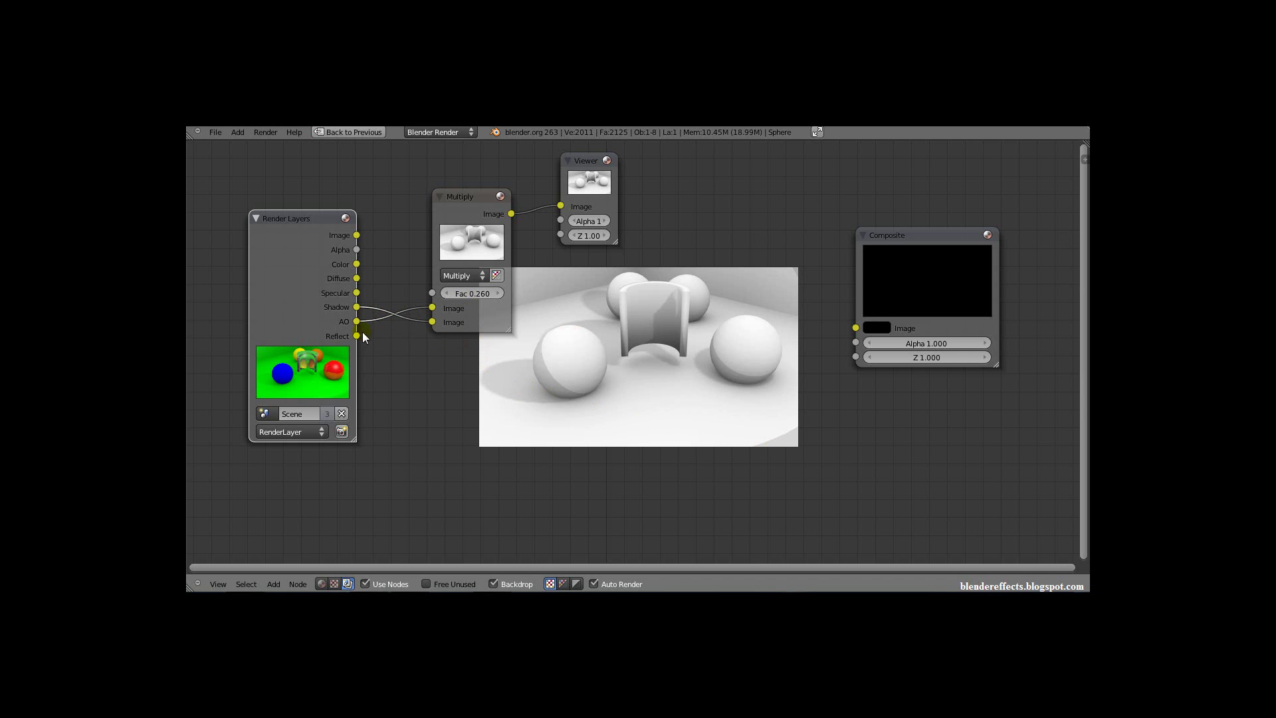
{"action": "left_click", "coordinate": [474, 197]}
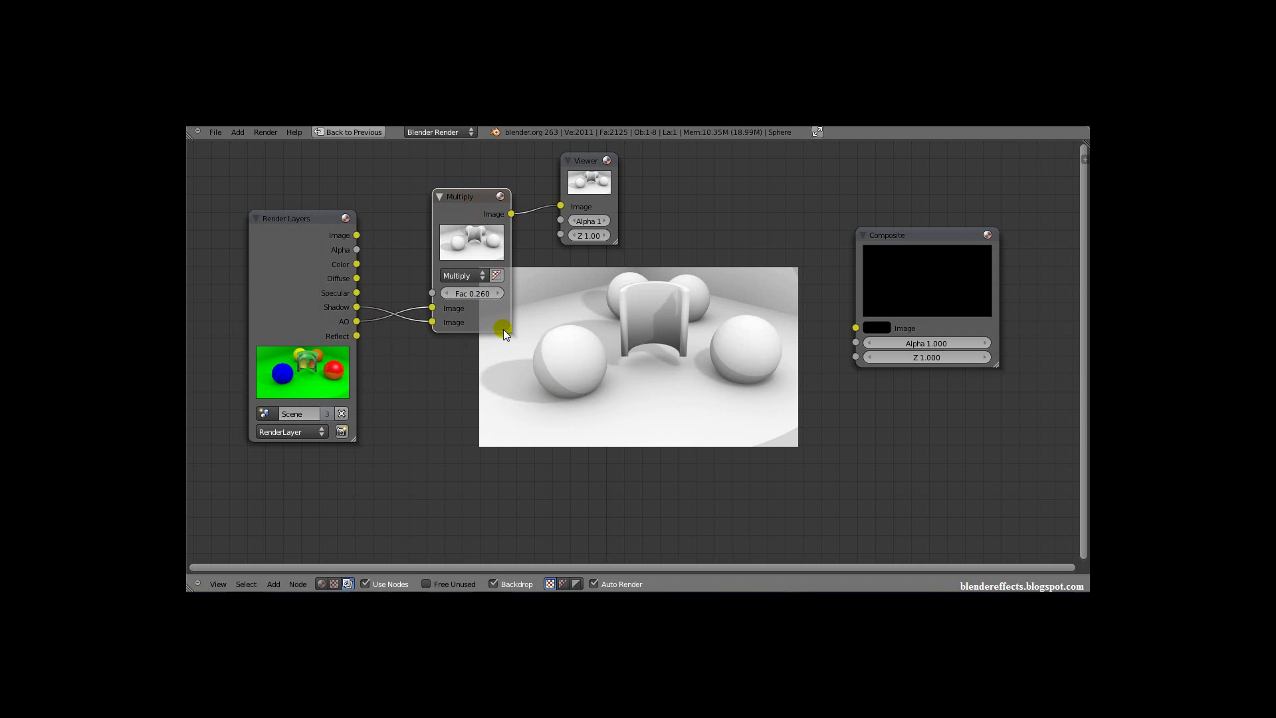
{"action": "key", "text": "shift+d"}
{"action": "left_click", "coordinate": [596, 458]}
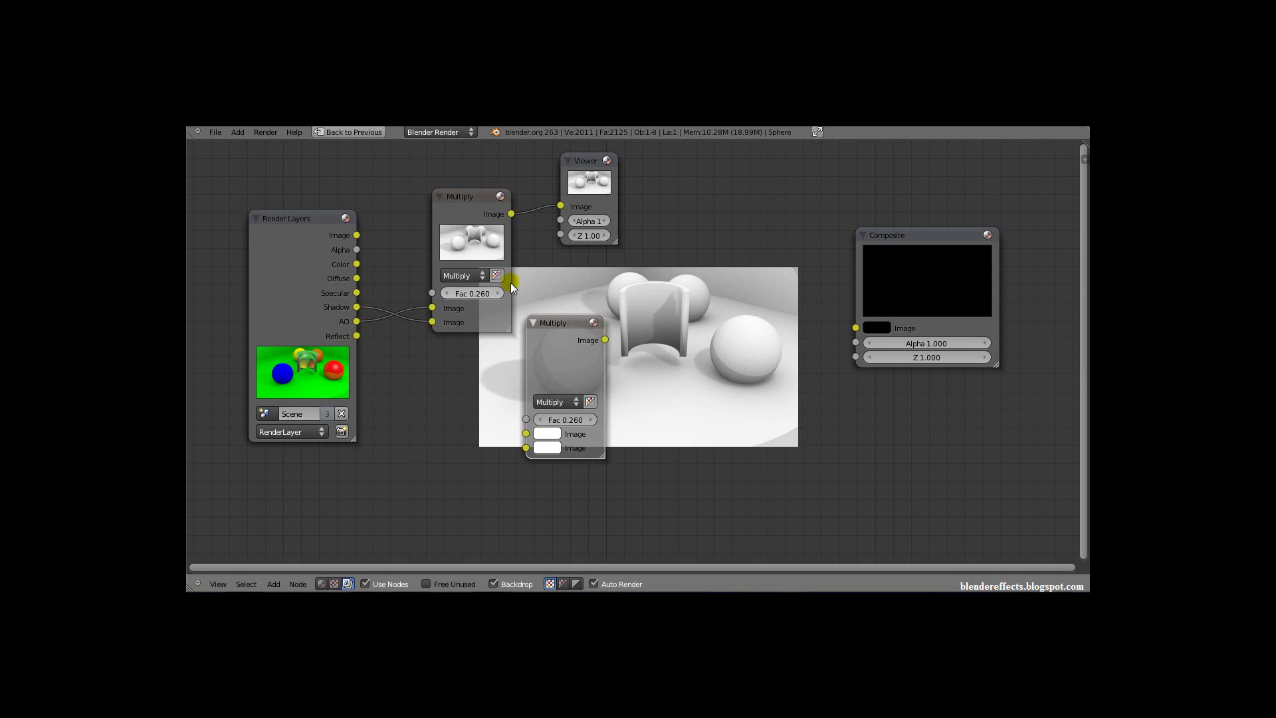
{"action": "left_click_drag", "start_coordinate": [512, 214], "coordinate": [731, 276]}
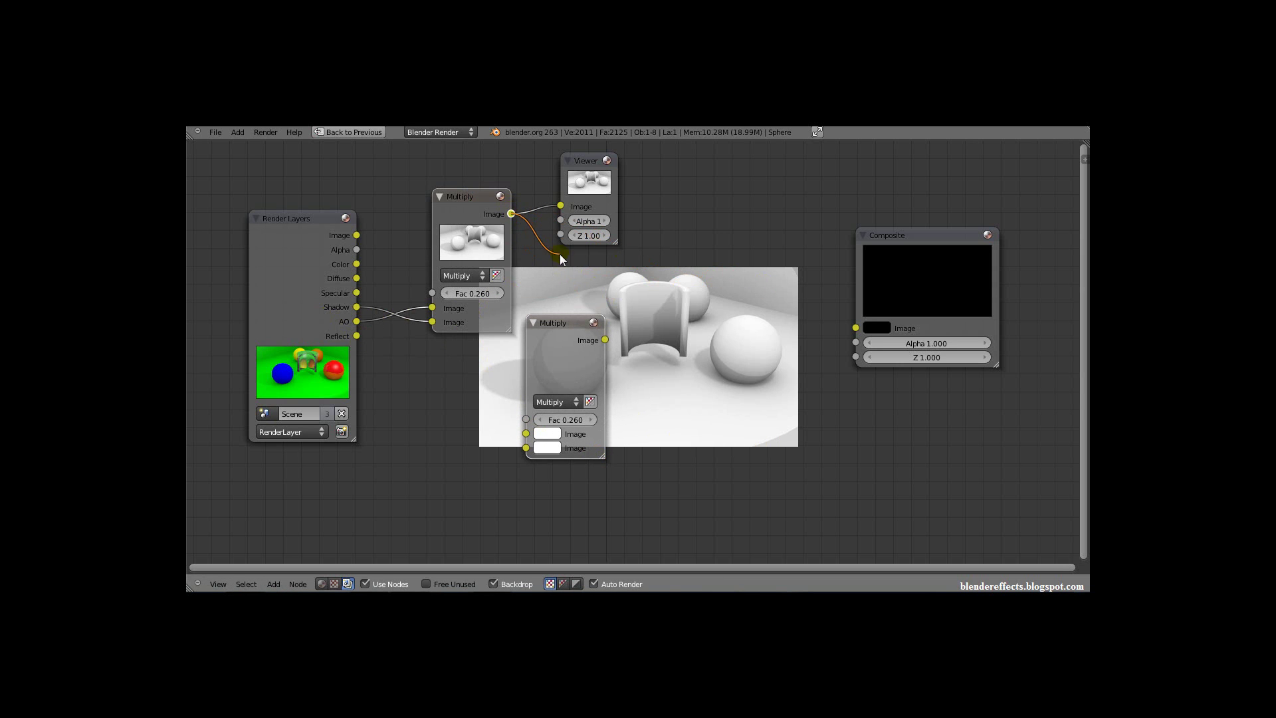
{"action": "left_click_drag", "start_coordinate": [564, 322], "coordinate": [764, 339]}
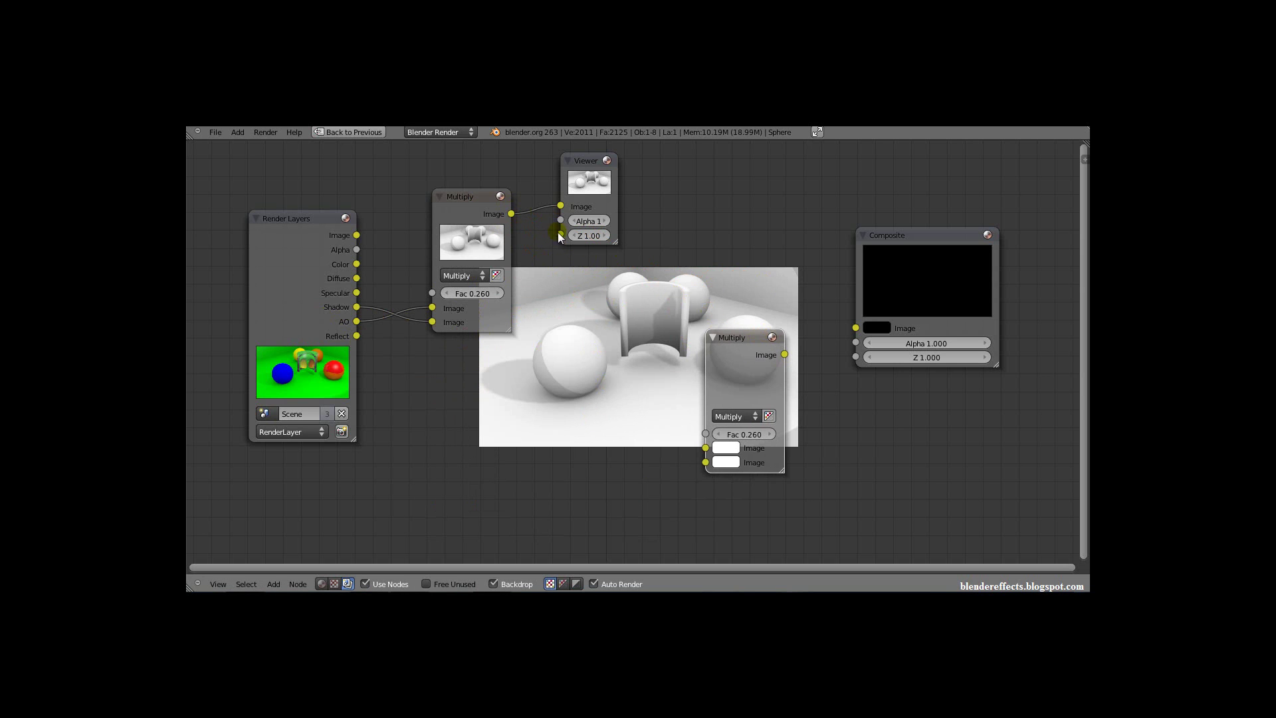
- Feed the first Multiply node's output and the Reflect pass into the duplicate, and set the duplicate's factor to 1.900
{"action": "left_click_drag", "start_coordinate": [511, 214], "coordinate": [706, 448]}
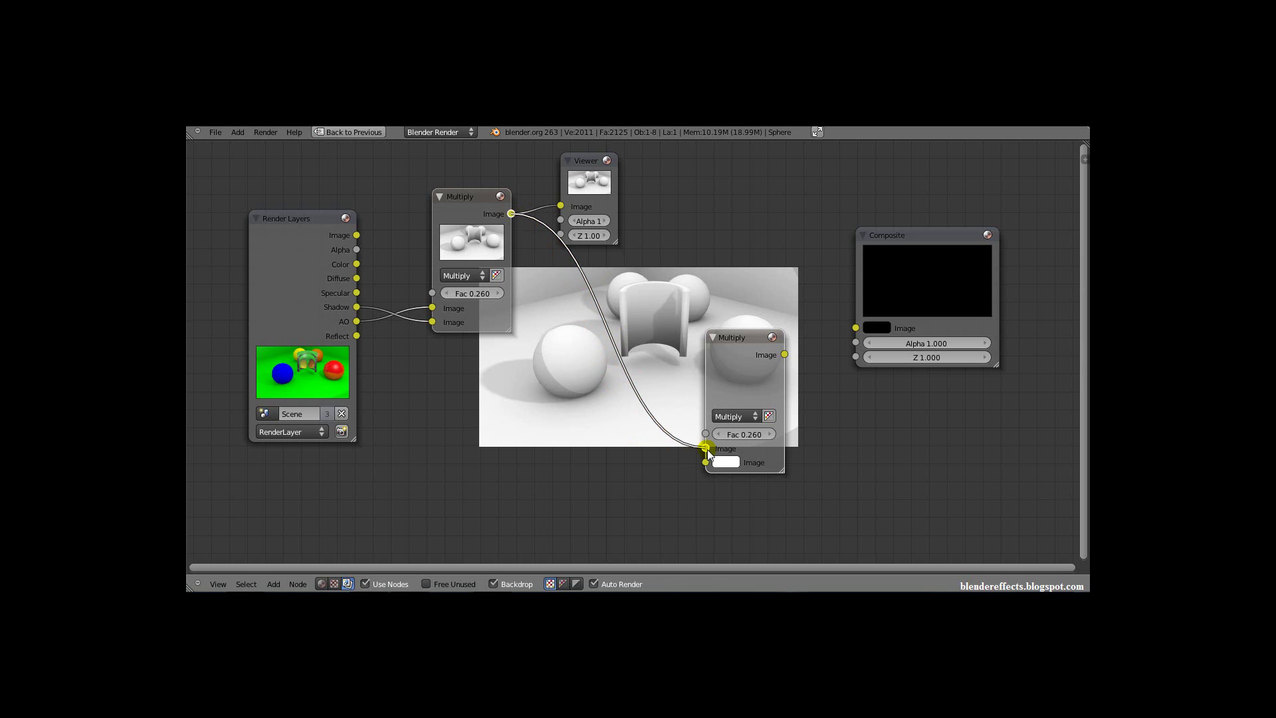
{"action": "left_click_drag", "start_coordinate": [357, 335], "coordinate": [705, 462]}
{"action": "left_click_drag", "start_coordinate": [733, 337], "coordinate": [704, 274]}
{"action": "left_click_drag", "start_coordinate": [680, 386], "coordinate": [726, 377]}
{"action": "left_click_drag", "start_coordinate": [724, 373], "coordinate": [681, 402]}
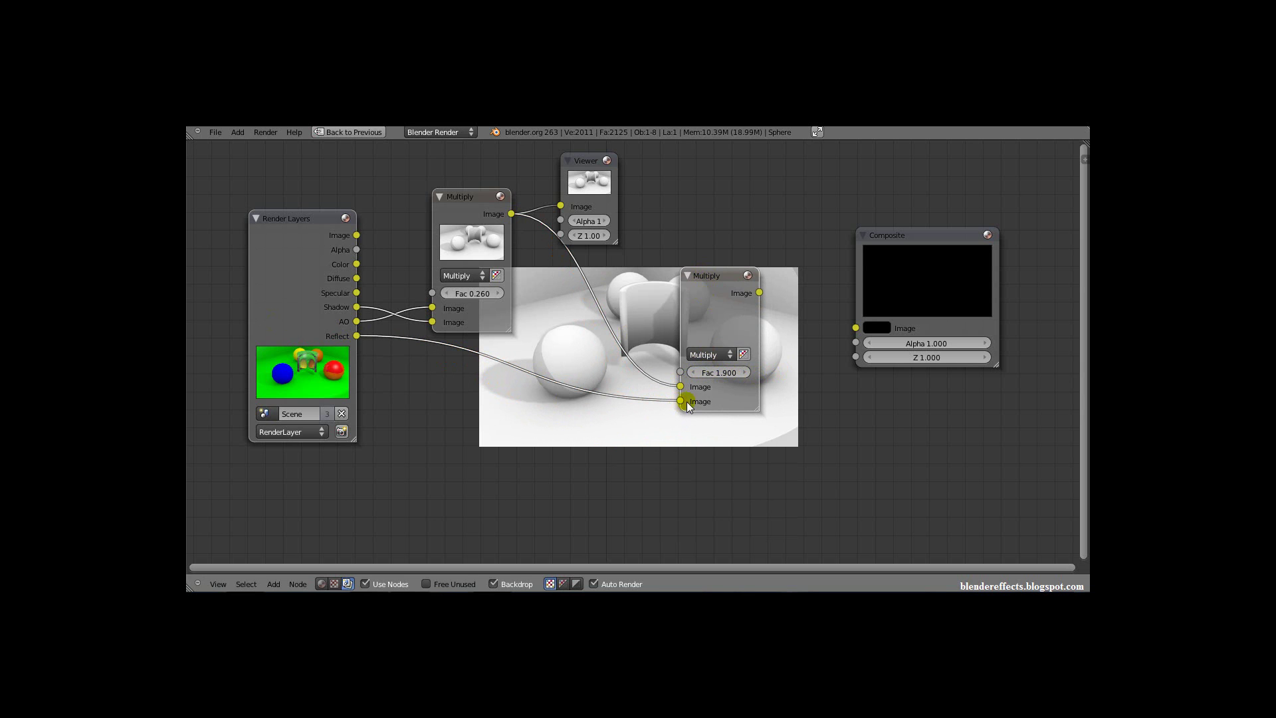
{"action": "left_click_drag", "start_coordinate": [723, 288], "coordinate": [630, 281]}
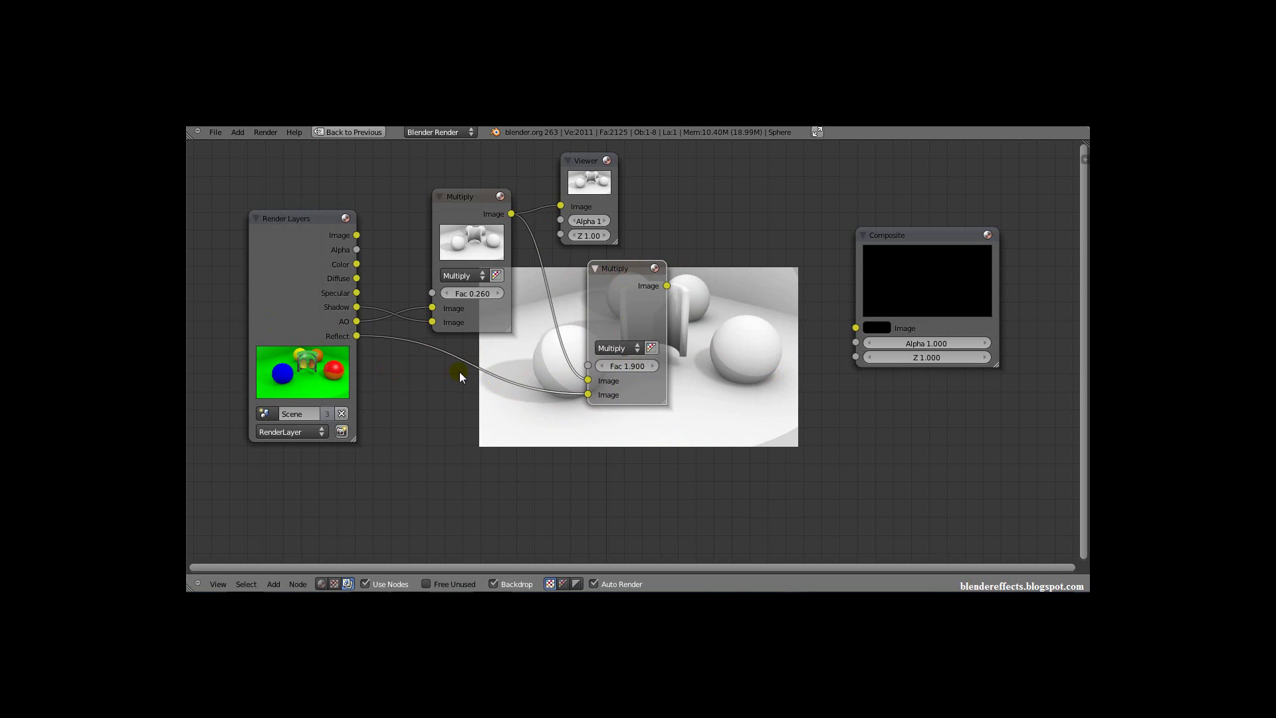
- Set the duplicate node's blend mode to Add, and swap its inputs so Reflect is first
{"action": "left_click", "coordinate": [621, 348]}
{"action": "left_click", "coordinate": [621, 380]}
{"action": "mouse_move", "coordinate": [597, 383]}
{"action": "left_mouse_down"}
{"action": "mouse_move", "coordinate": [586, 379]}
{"action": "mouse_move", "coordinate": [587, 397]}
{"action": "left_mouse_up"}
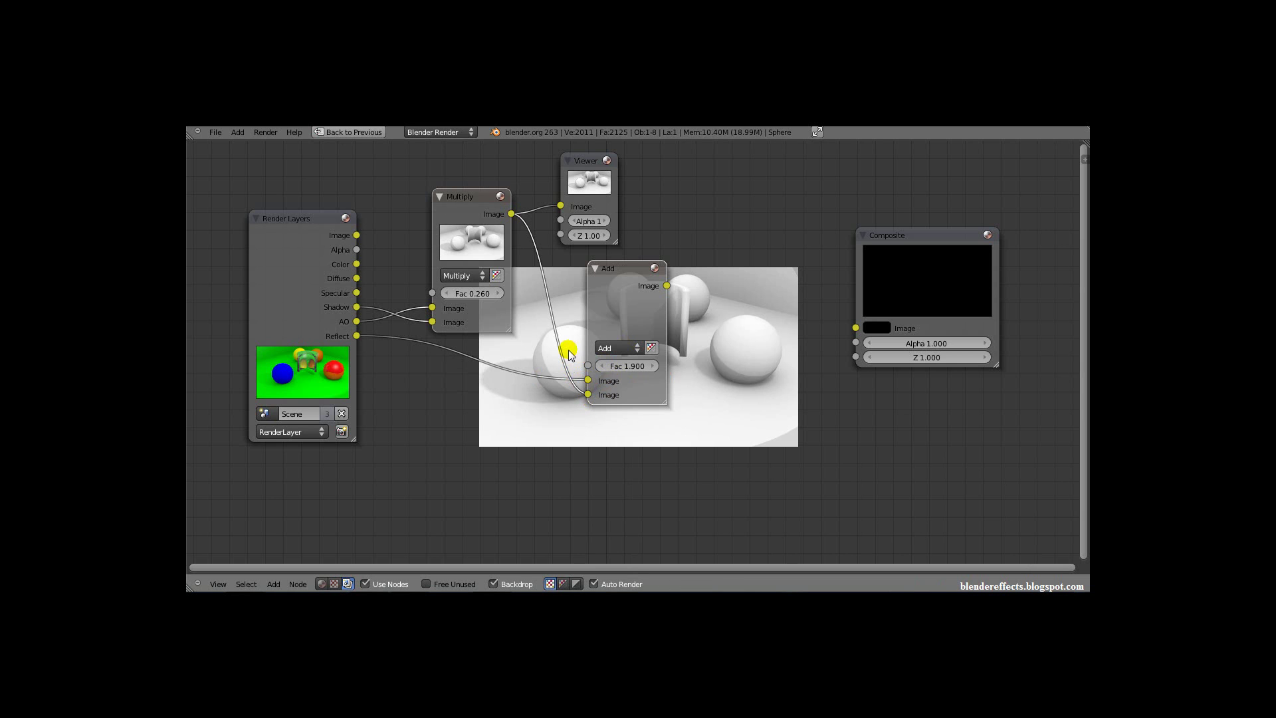
- Cut both links feeding the Add node and delete the node
{"action": "right_click_drag", "start_coordinate": [567, 336], "coordinate": [552, 382], "text": "ctrl"}
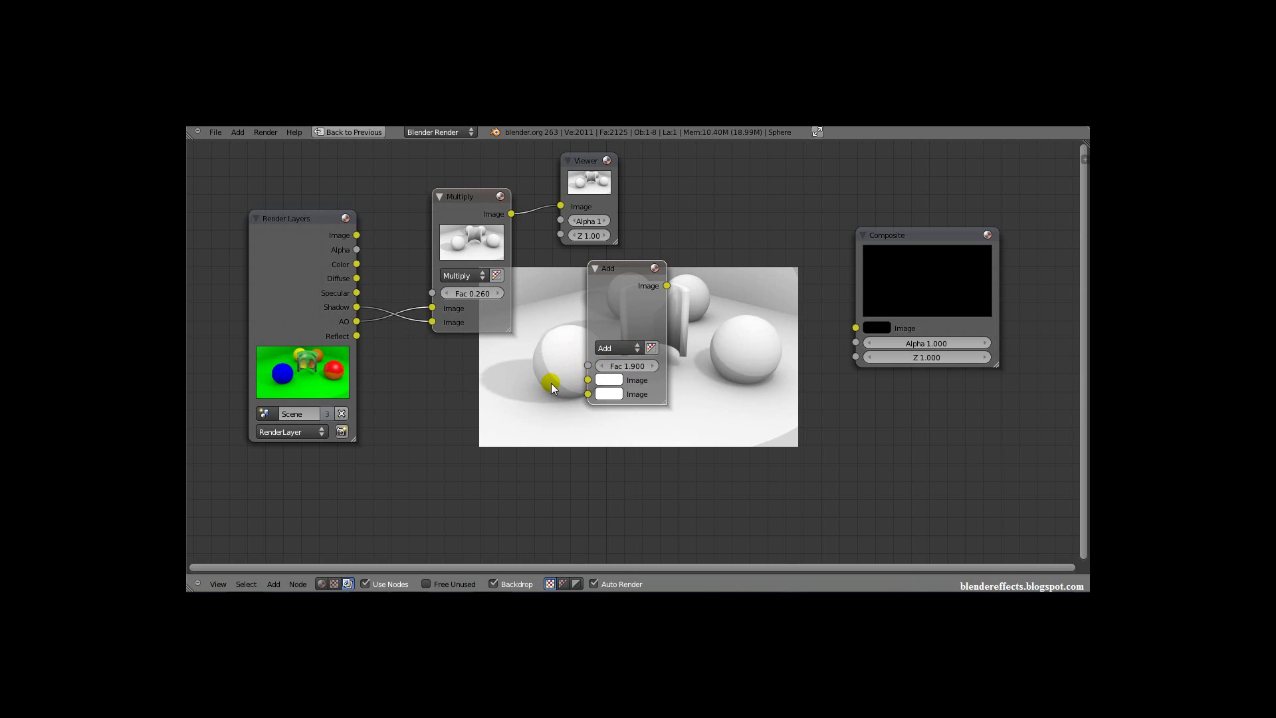
{"action": "right_click", "coordinate": [629, 271]}
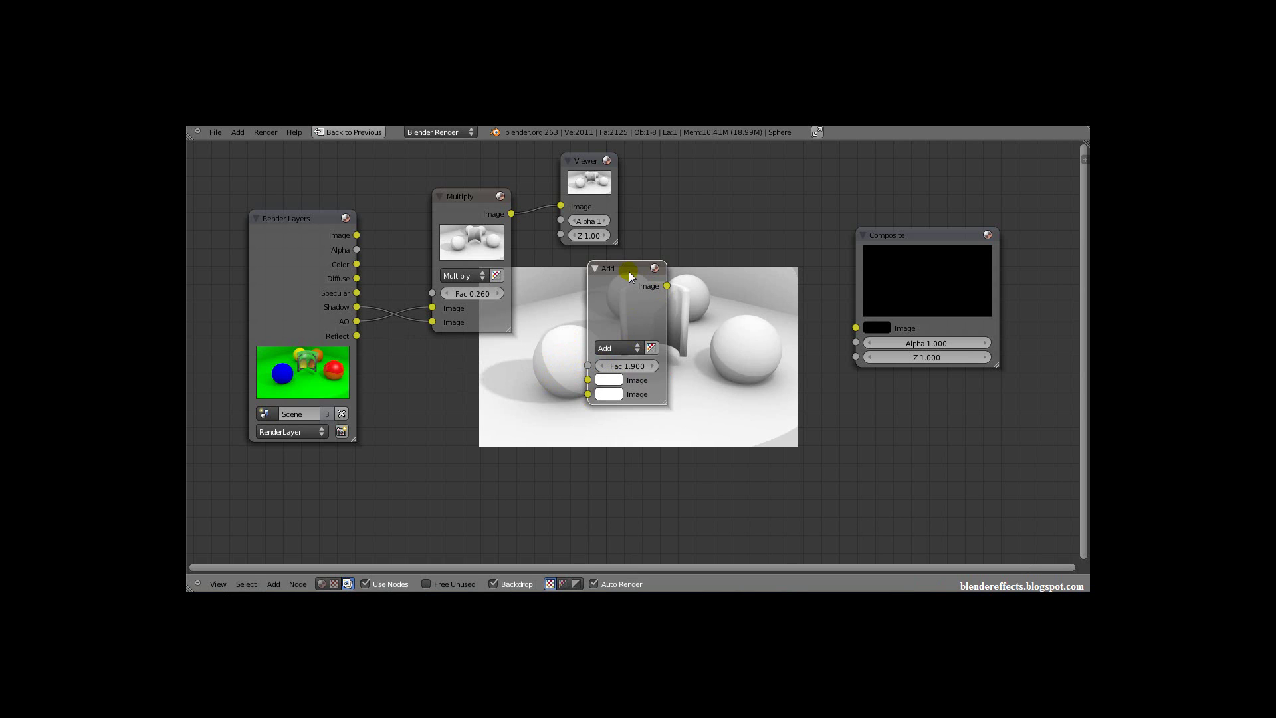
{"action": "key", "text": "x"}
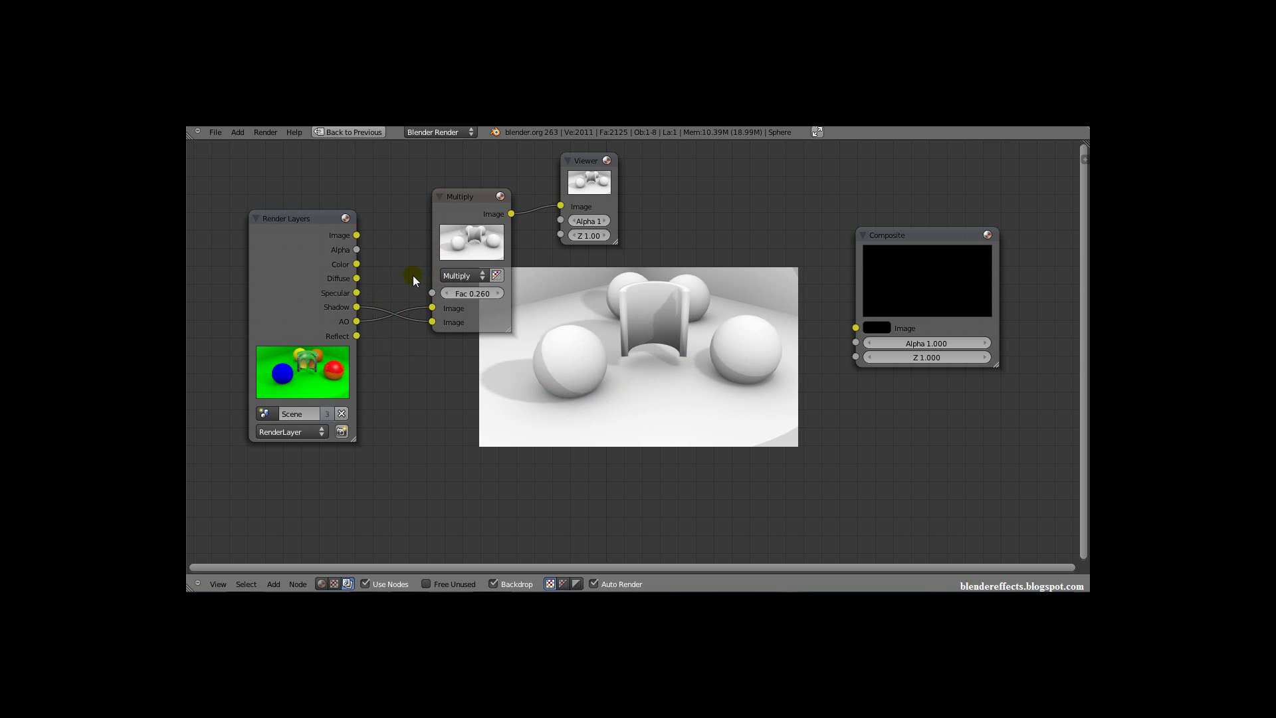
- Cut the Multiply node's links to the Render Layers and Viewer nodes, and change its blend mode to Add
{"action": "right_click_drag", "start_coordinate": [413, 275], "coordinate": [413, 362], "text": "ctrl"}
{"action": "right_click_drag", "start_coordinate": [542, 194], "coordinate": [540, 196], "text": "ctrl"}
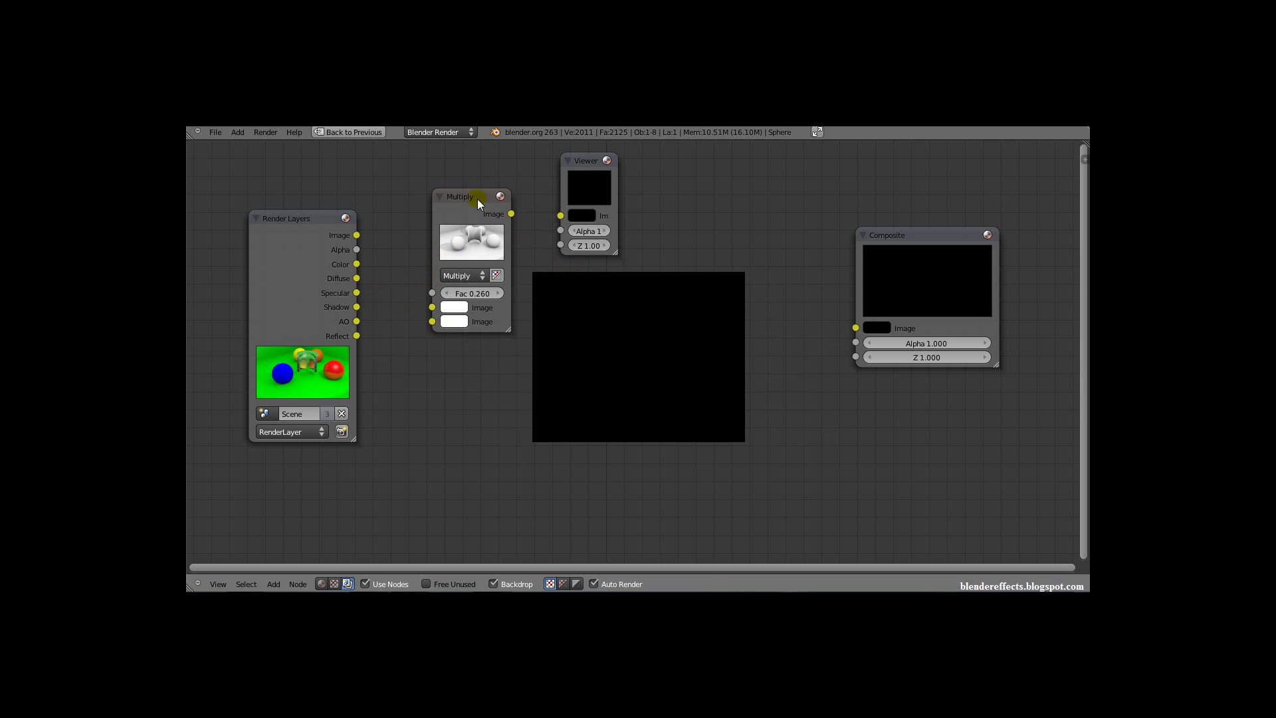
{"action": "left_click_drag", "start_coordinate": [474, 200], "coordinate": [479, 262]}
{"action": "left_click", "coordinate": [456, 334]}
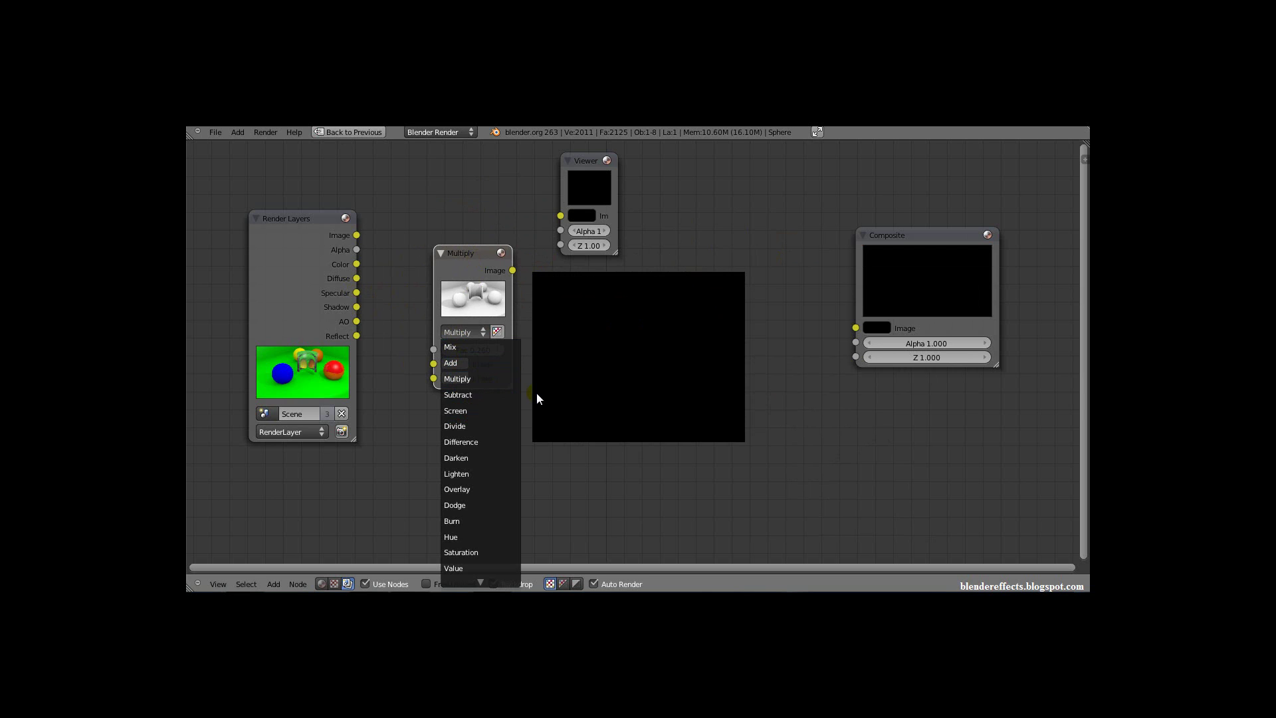
{"action": "left_click", "coordinate": [464, 330]}
{"action": "left_click", "coordinate": [457, 361]}
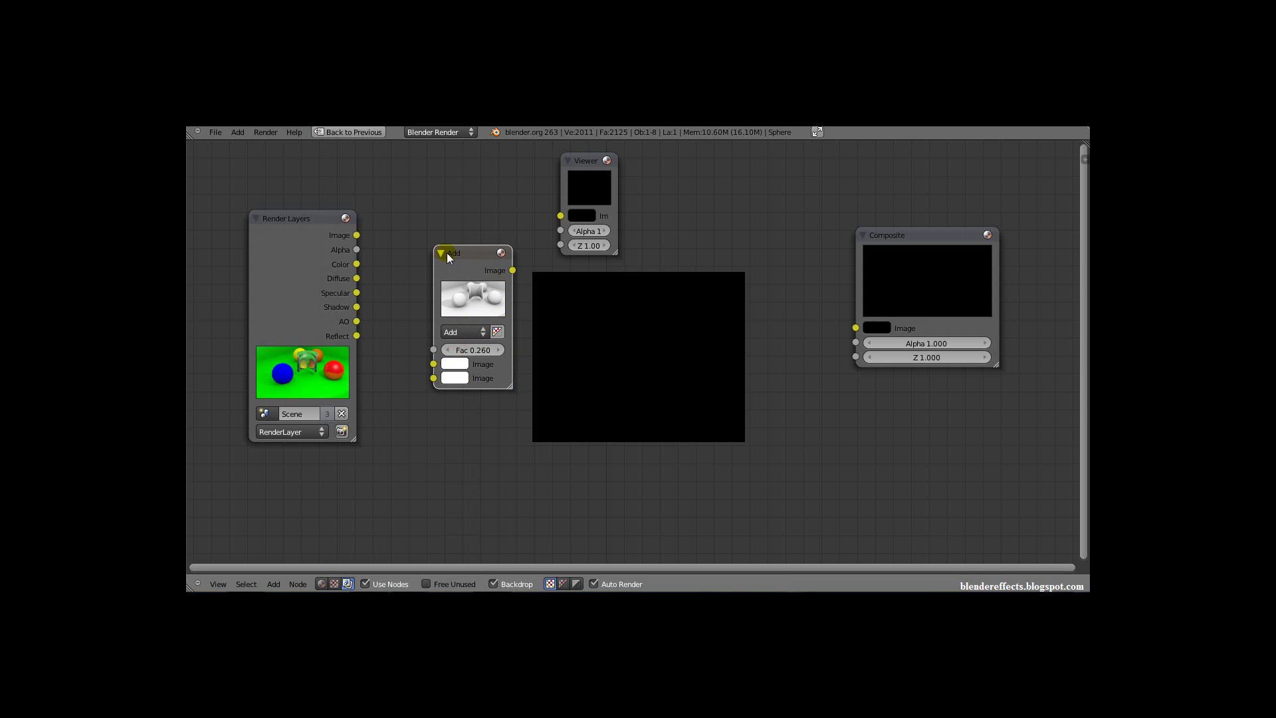
- Connect Diffuse to the Add node's first input and Specular to its second, and send its output to the Viewer
{"action": "left_click_drag", "start_coordinate": [457, 254], "coordinate": [435, 176]}
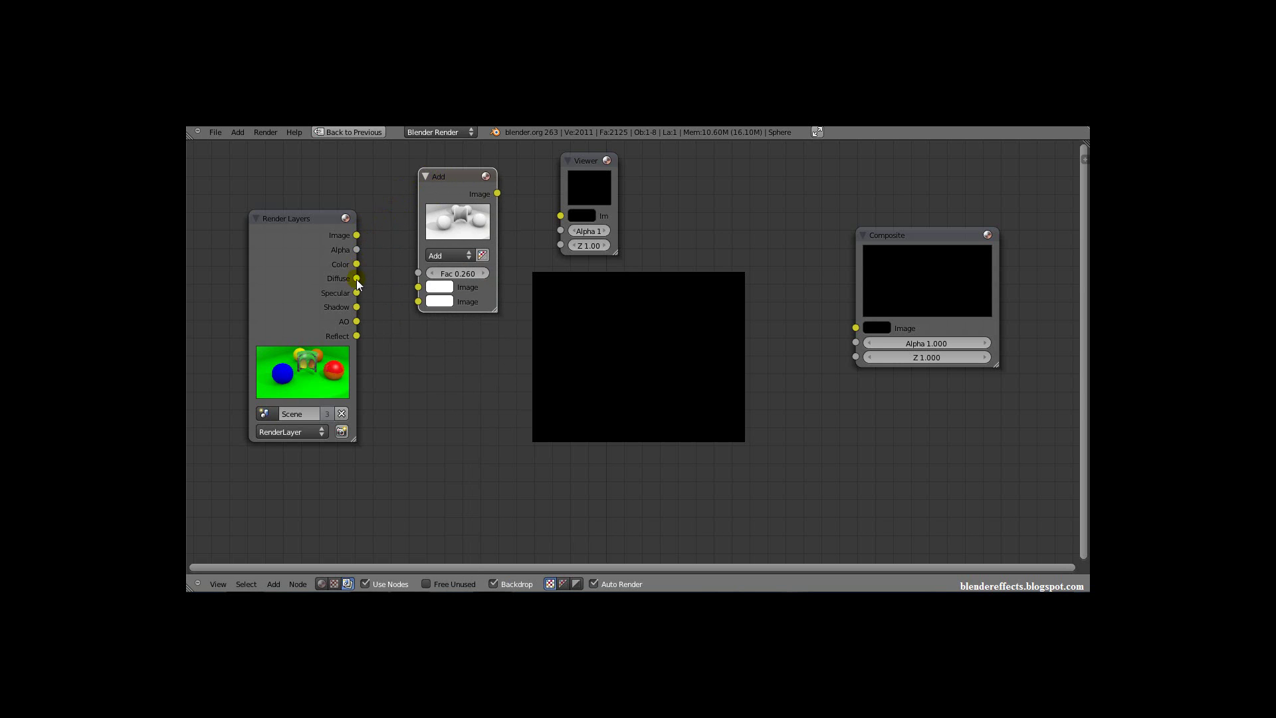
{"action": "left_click_drag", "start_coordinate": [357, 279], "coordinate": [418, 288]}
{"action": "left_click_drag", "start_coordinate": [498, 194], "coordinate": [560, 215]}
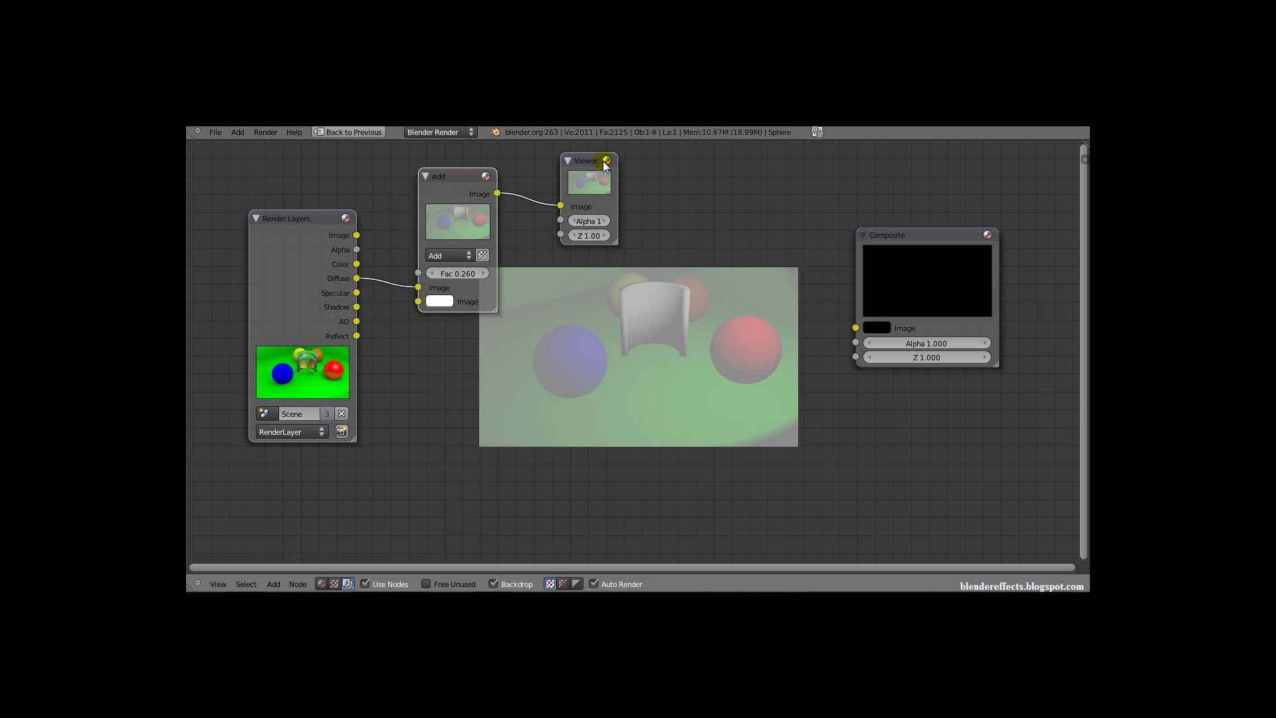
{"action": "left_click_drag", "start_coordinate": [357, 292], "coordinate": [425, 302]}
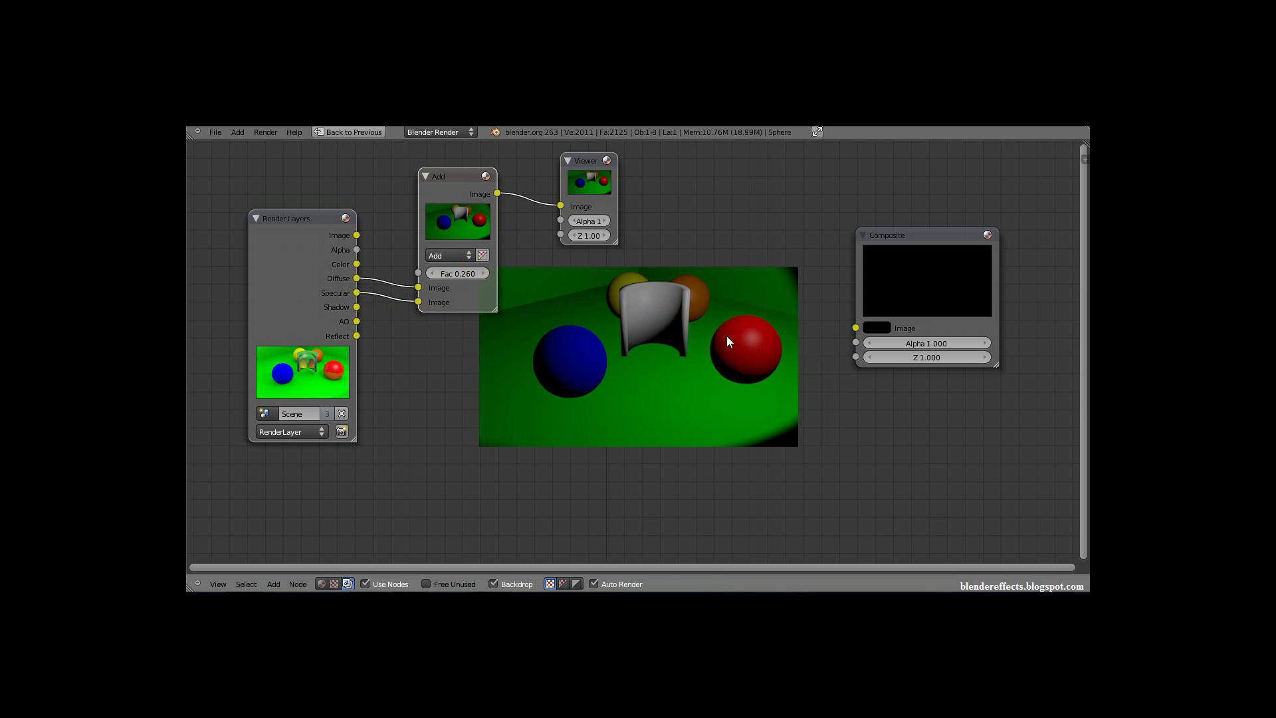
- Set the Add node's factor to 0.890, and move the Render Layers and Add nodes clear of the backdrop
{"action": "left_click_drag", "start_coordinate": [471, 273], "coordinate": [513, 273]}
{"action": "left_click", "coordinate": [452, 177]}
{"action": "left_click_drag", "start_coordinate": [320, 213], "coordinate": [281, 250]}
{"action": "left_click_drag", "start_coordinate": [449, 177], "coordinate": [377, 214]}
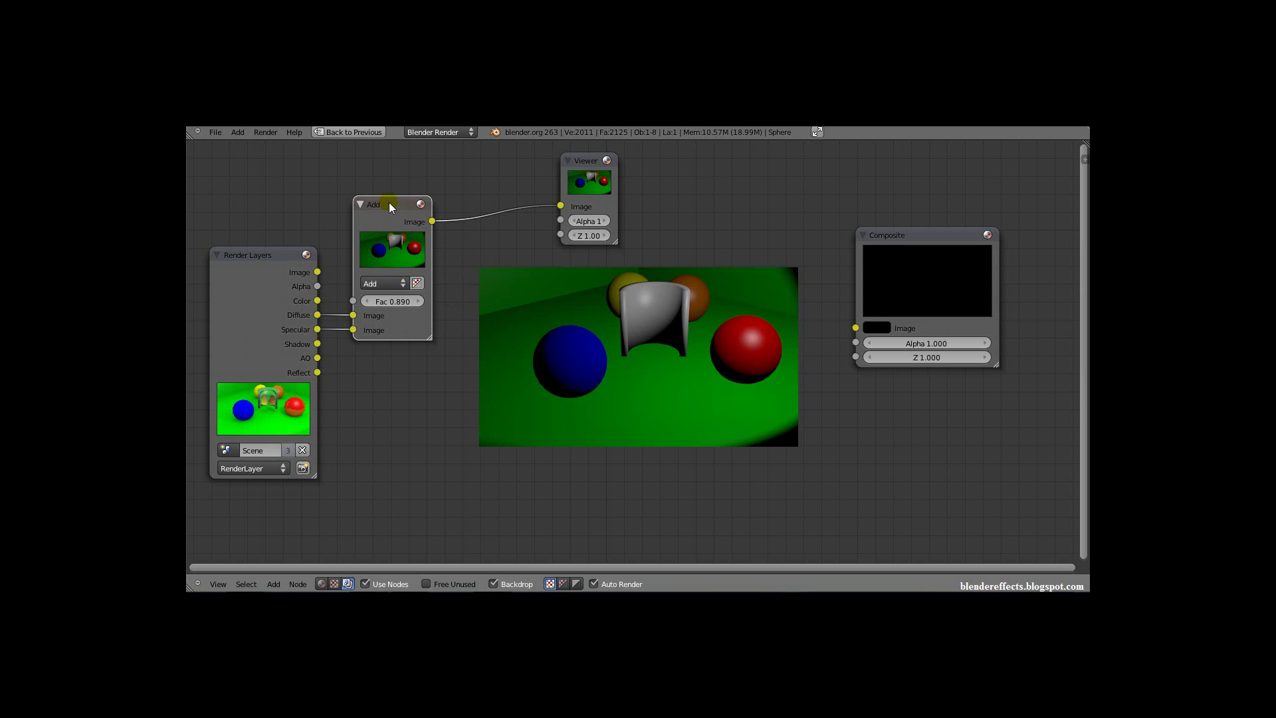
- Duplicate the Add node, send the copy's output to the Viewer, and move the Viewer node further from the Add nodes
{"action": "key", "text": "shift+d"}
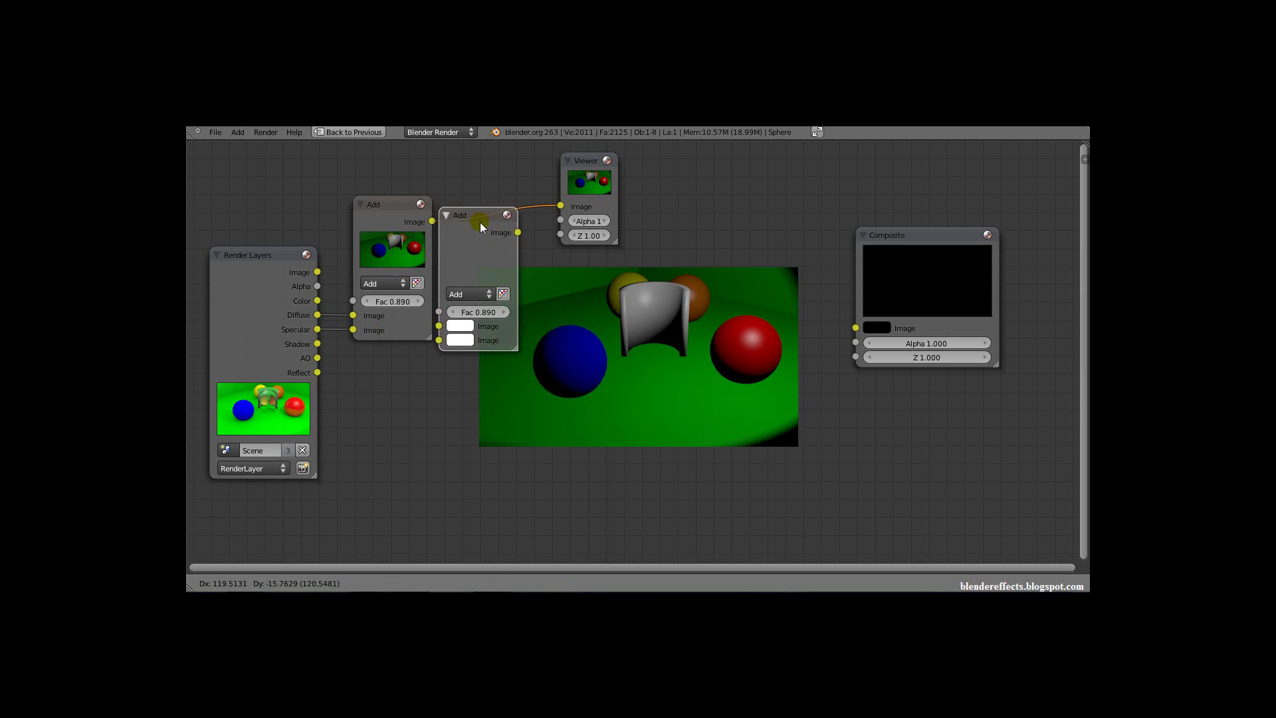
{"action": "left_click", "coordinate": [508, 293]}
{"action": "left_click_drag", "start_coordinate": [508, 289], "coordinate": [524, 278]}
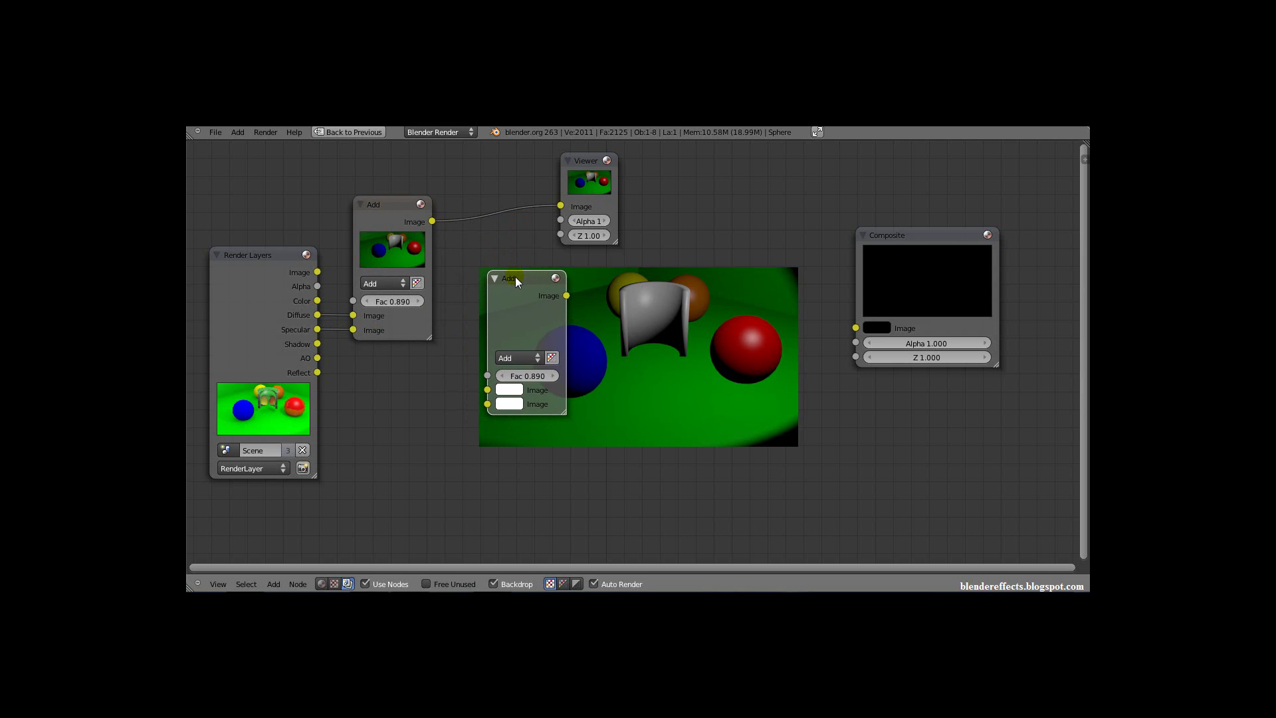
{"action": "left_click", "coordinate": [535, 280], "text": "ctrl+shift"}
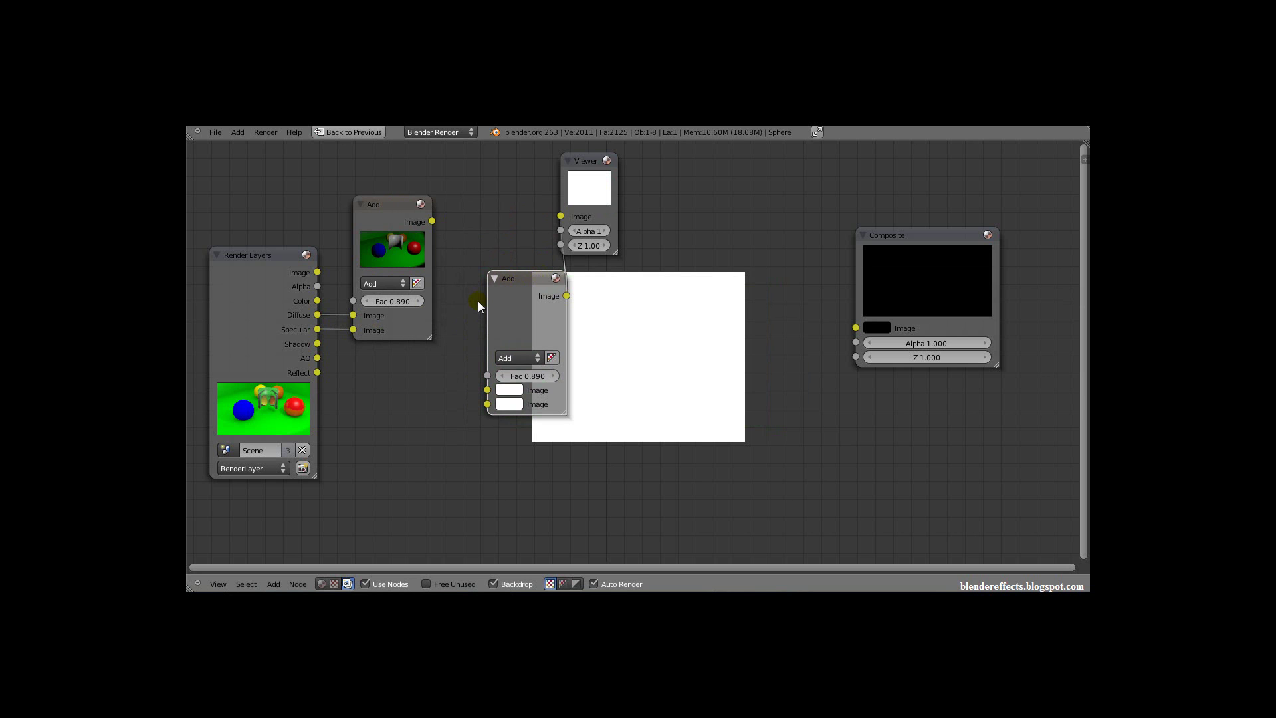
{"action": "left_click_drag", "start_coordinate": [588, 158], "coordinate": [699, 159]}
- Connect the first Add node's output to the duplicate's first input and the Shadow pass to its second
{"action": "left_click_drag", "start_coordinate": [432, 221], "coordinate": [488, 390]}
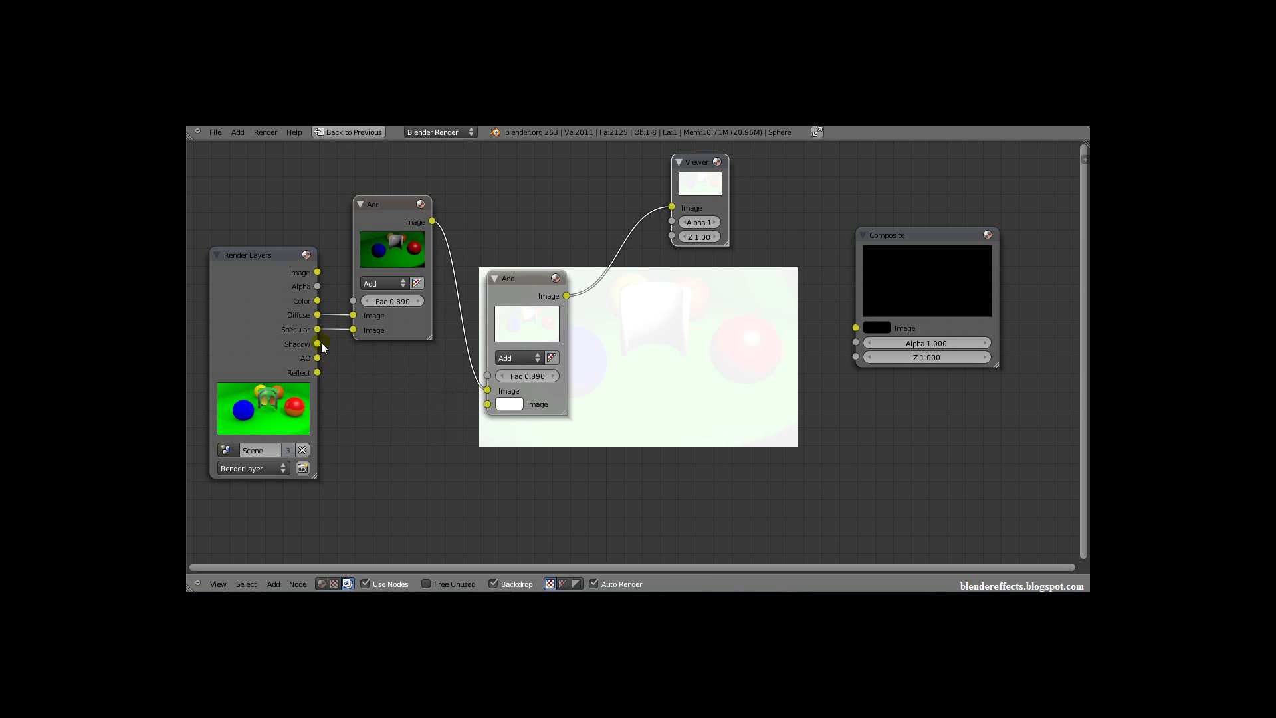
{"action": "left_click_drag", "start_coordinate": [318, 344], "coordinate": [490, 403]}
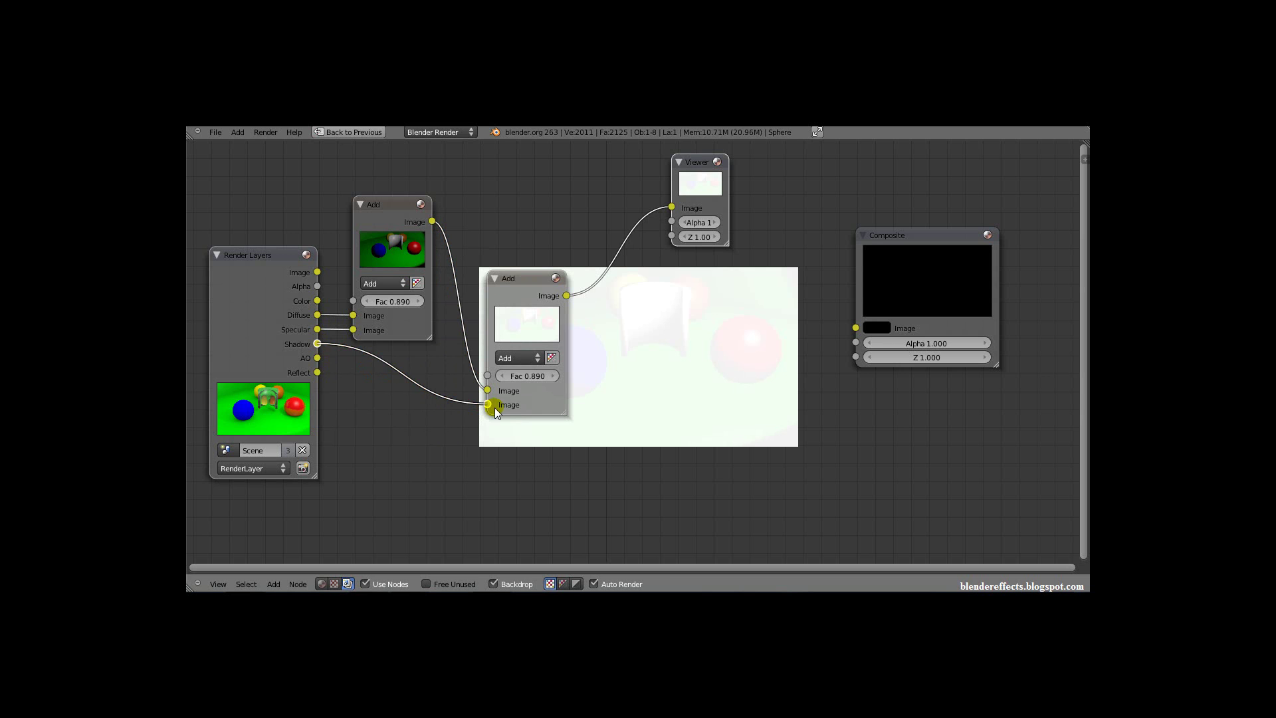
{"action": "left_click_drag", "start_coordinate": [535, 284], "coordinate": [524, 219]}
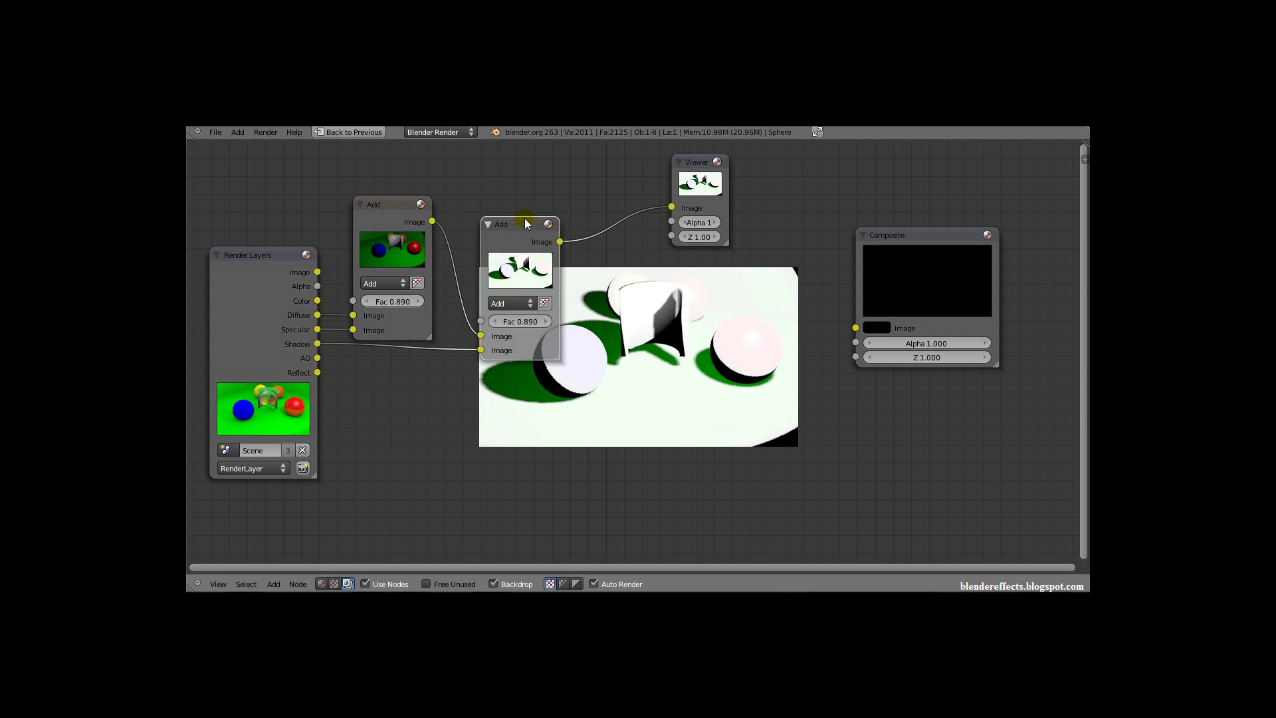
- Change the second Add node's blend mode to Multiply and set its factor to 0.200
{"action": "left_click", "coordinate": [511, 304]}
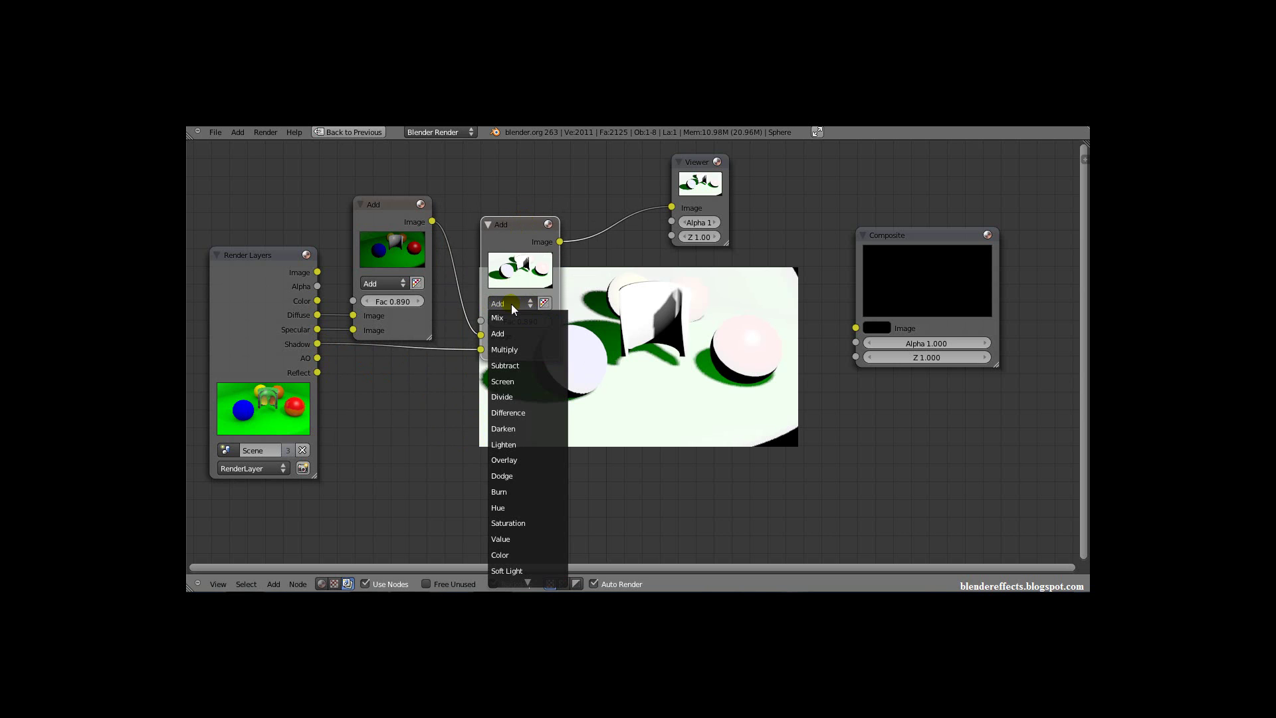
{"action": "left_click", "coordinate": [509, 350]}
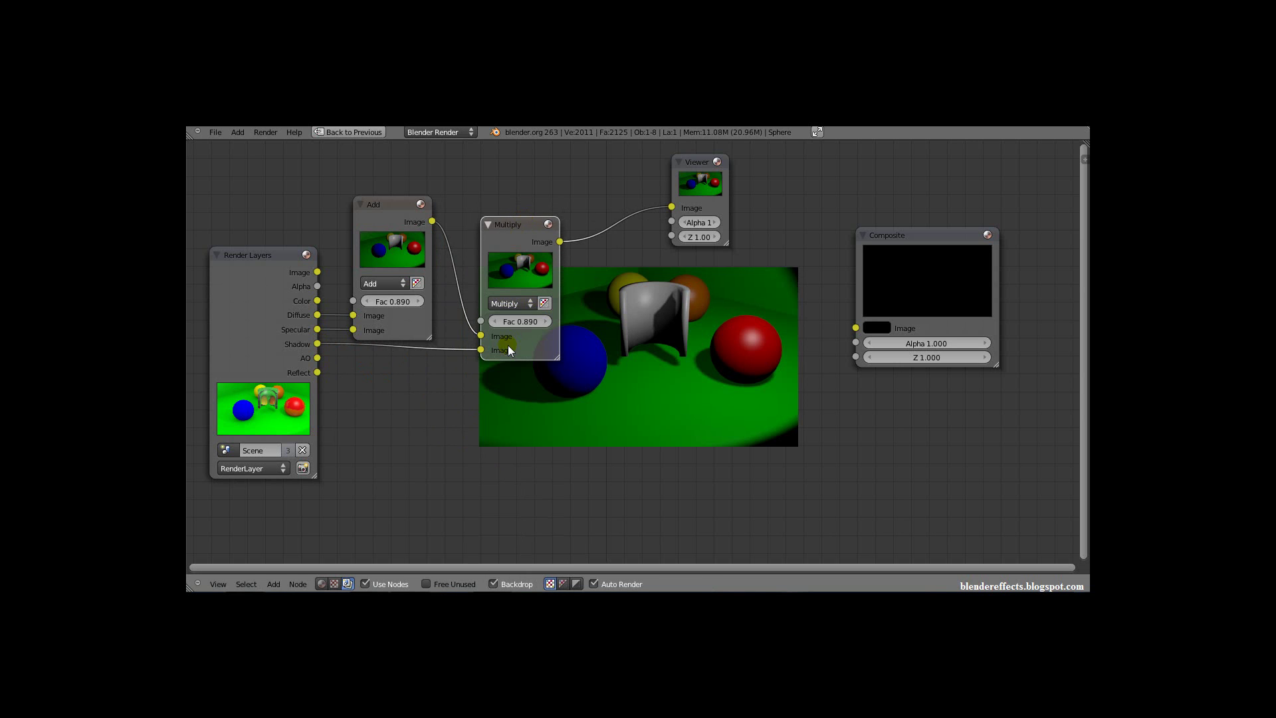
{"action": "left_click_drag", "start_coordinate": [521, 219], "coordinate": [519, 217]}
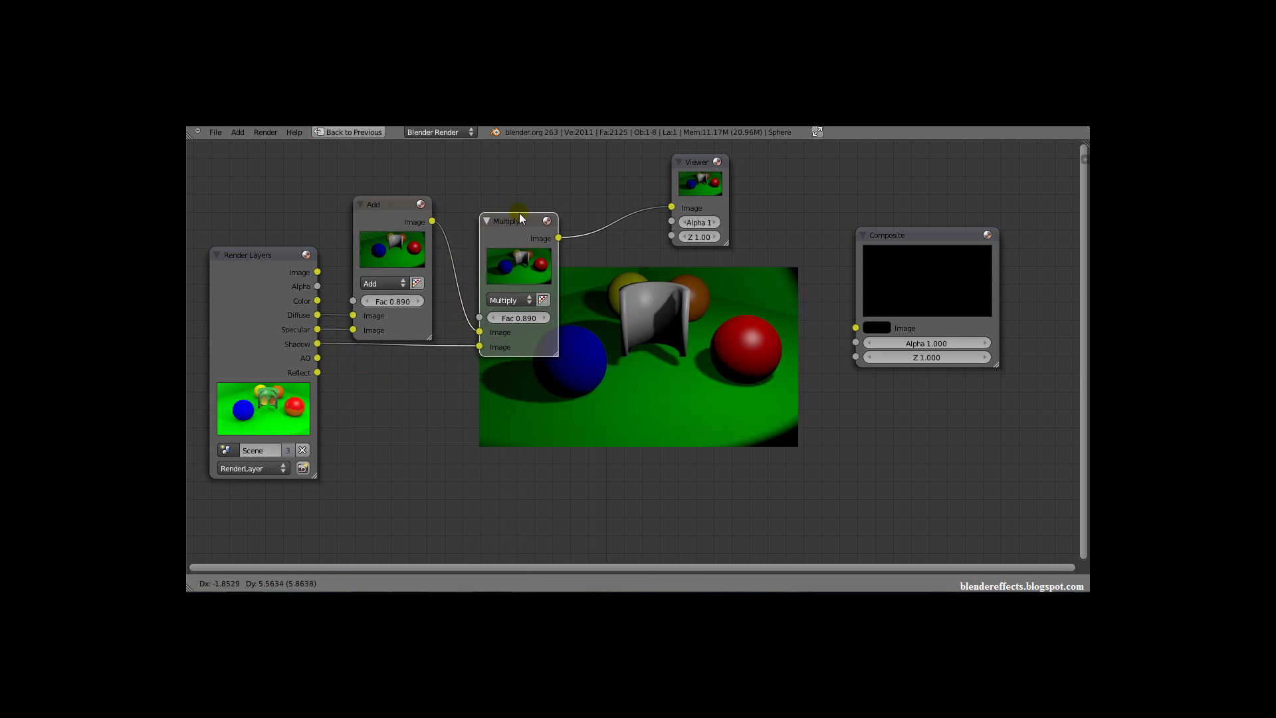
{"action": "left_click_drag", "start_coordinate": [524, 318], "coordinate": [476, 319]}
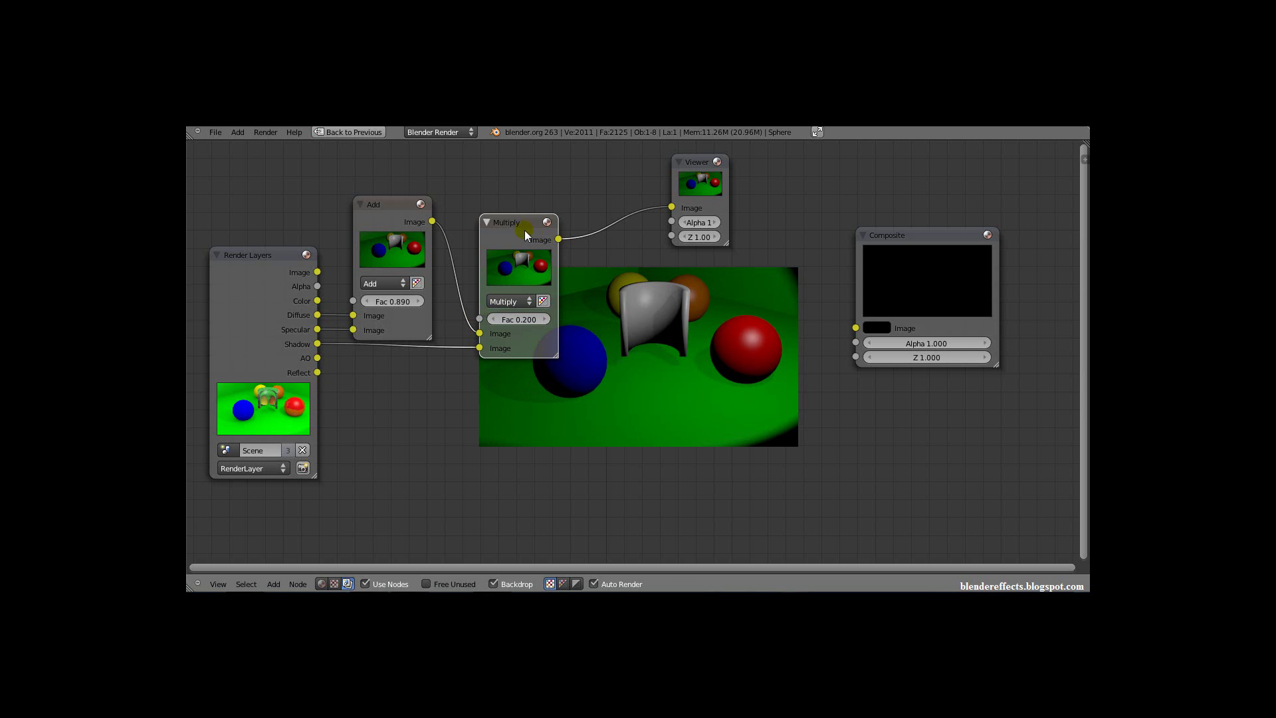
- Collapse the Add node and place it between the Render Layers and Multiply nodes, with Multiply moved closer
{"action": "left_click_drag", "start_coordinate": [380, 206], "coordinate": [365, 185]}
{"action": "left_click_drag", "start_coordinate": [506, 224], "coordinate": [464, 229]}
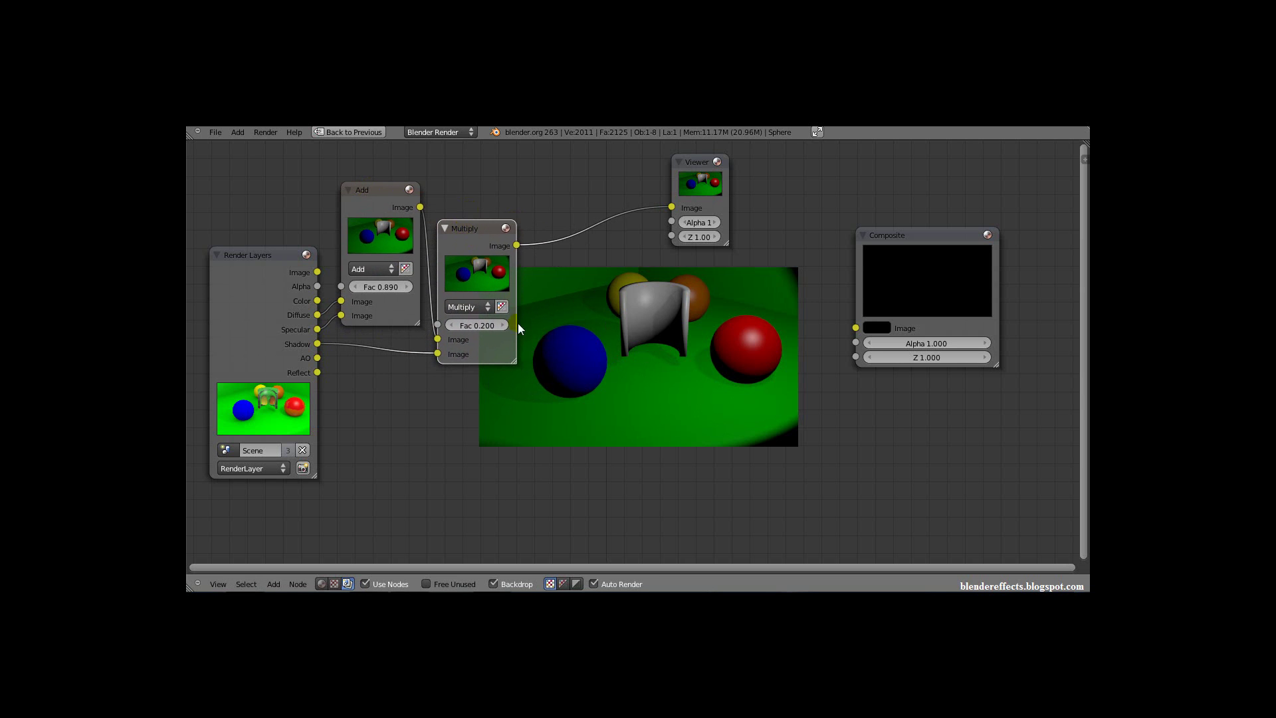
{"action": "left_click", "coordinate": [346, 190]}
{"action": "left_click_drag", "start_coordinate": [362, 195], "coordinate": [367, 319]}
- Try a factor of 2.150 on the Multiply node, and settle on 0.300
{"action": "left_click", "coordinate": [473, 229]}
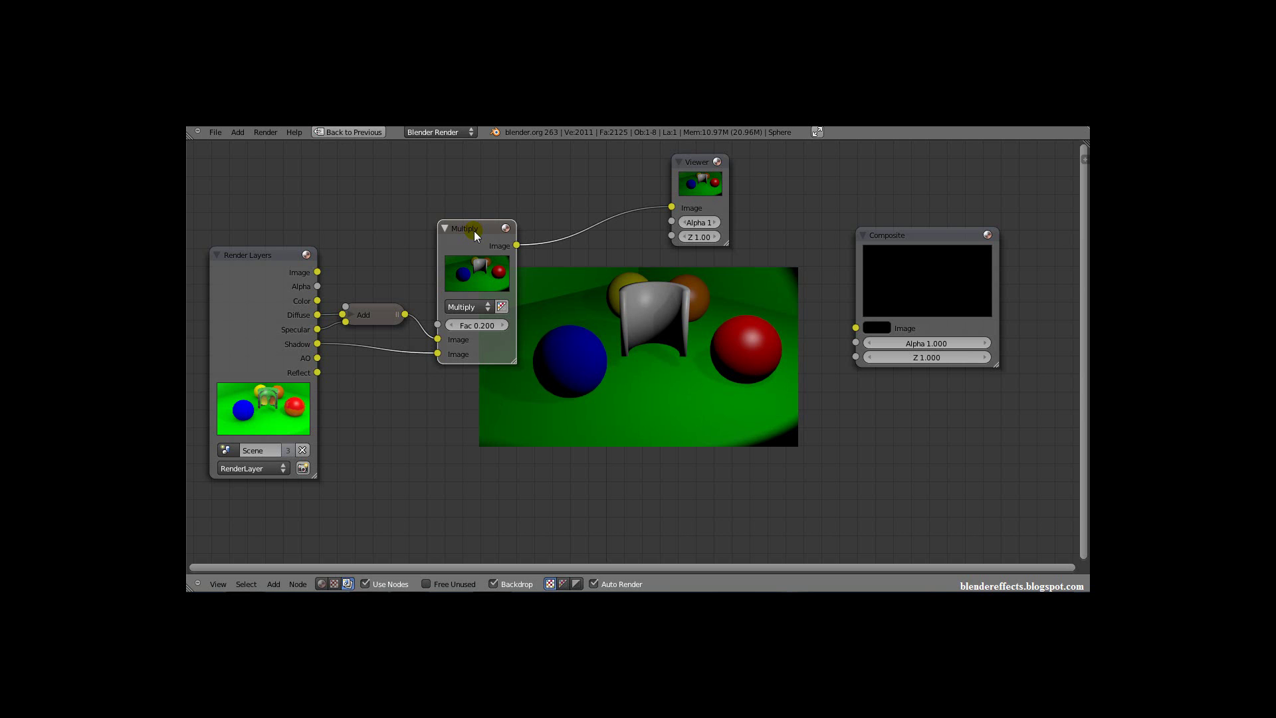
{"action": "left_click_drag", "start_coordinate": [468, 230], "coordinate": [466, 221]}
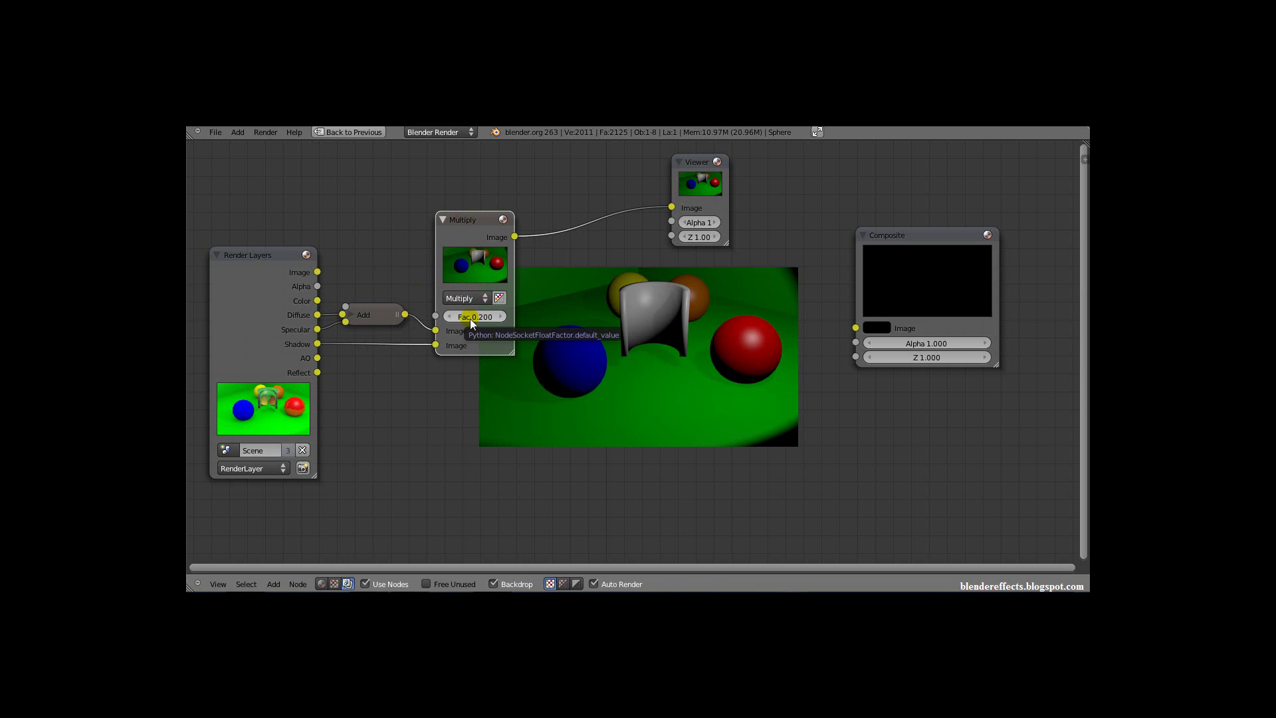
{"action": "left_click_drag", "start_coordinate": [470, 318], "coordinate": [576, 328]}
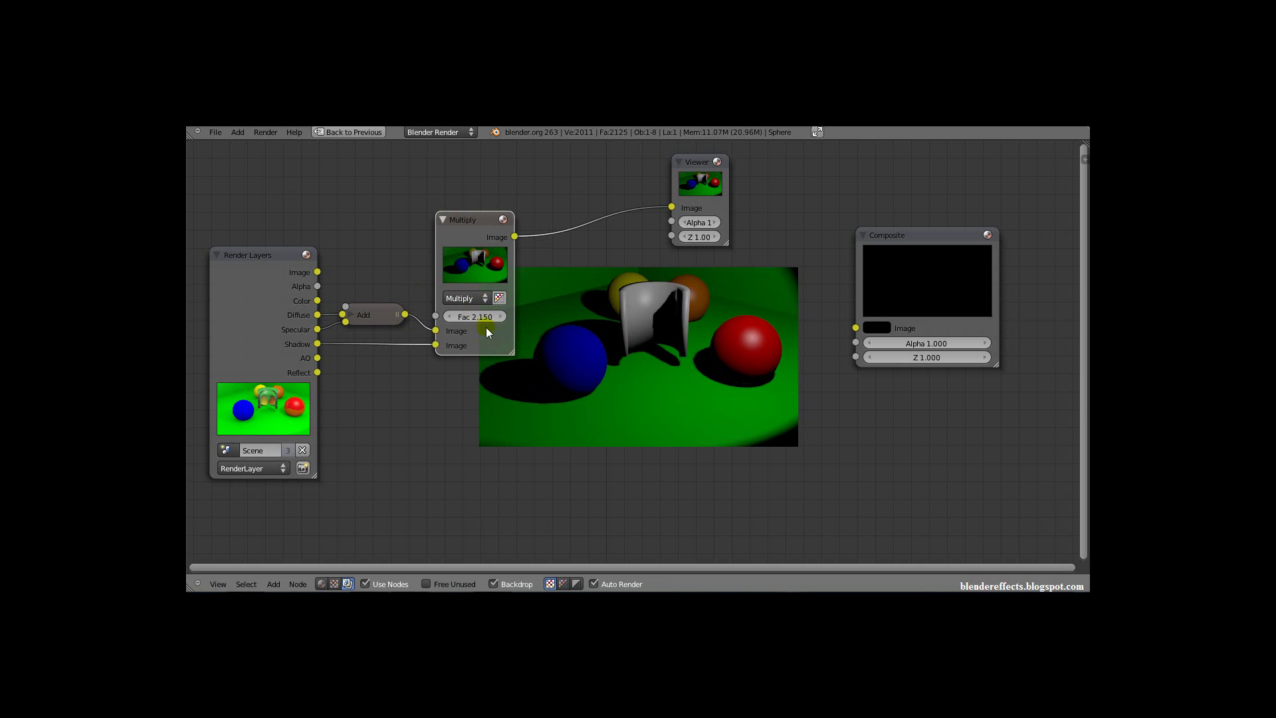
{"action": "left_click_drag", "start_coordinate": [485, 317], "coordinate": [353, 320]}
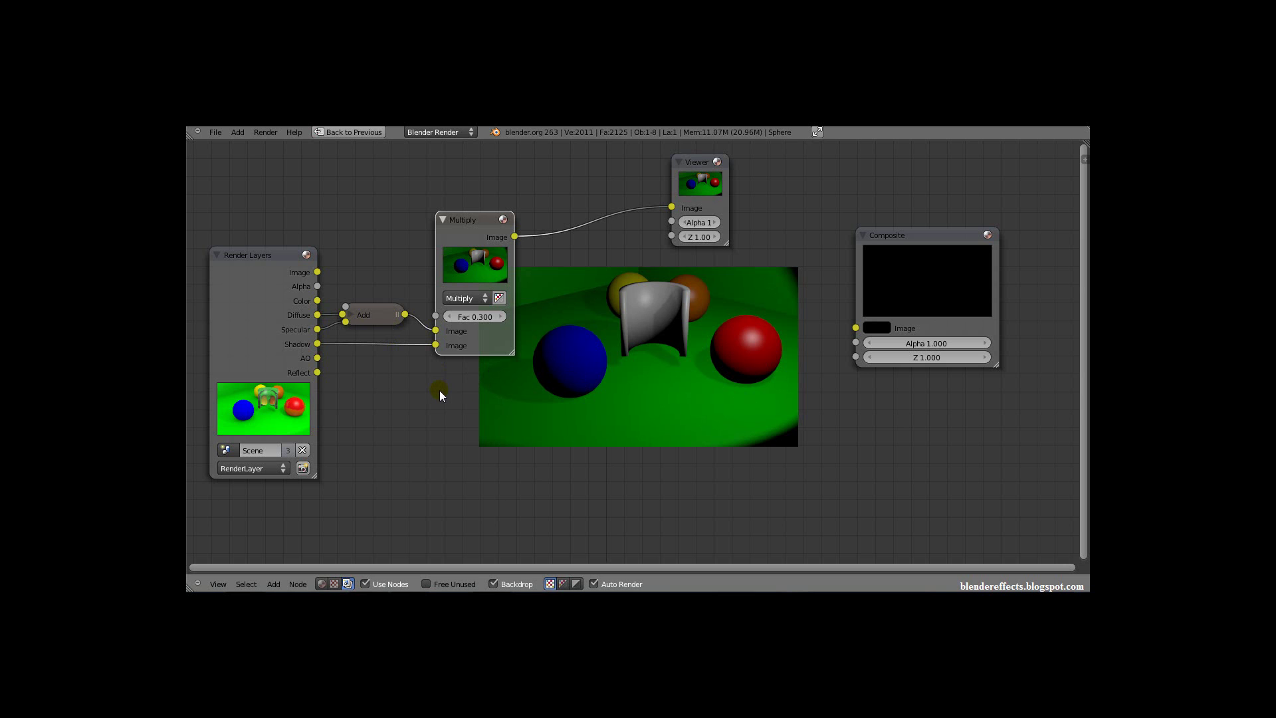
- Duplicate the Multiply node below the original and connect the Color pass to its first input and the AO pass to its second
{"action": "key", "text": "shift+d"}
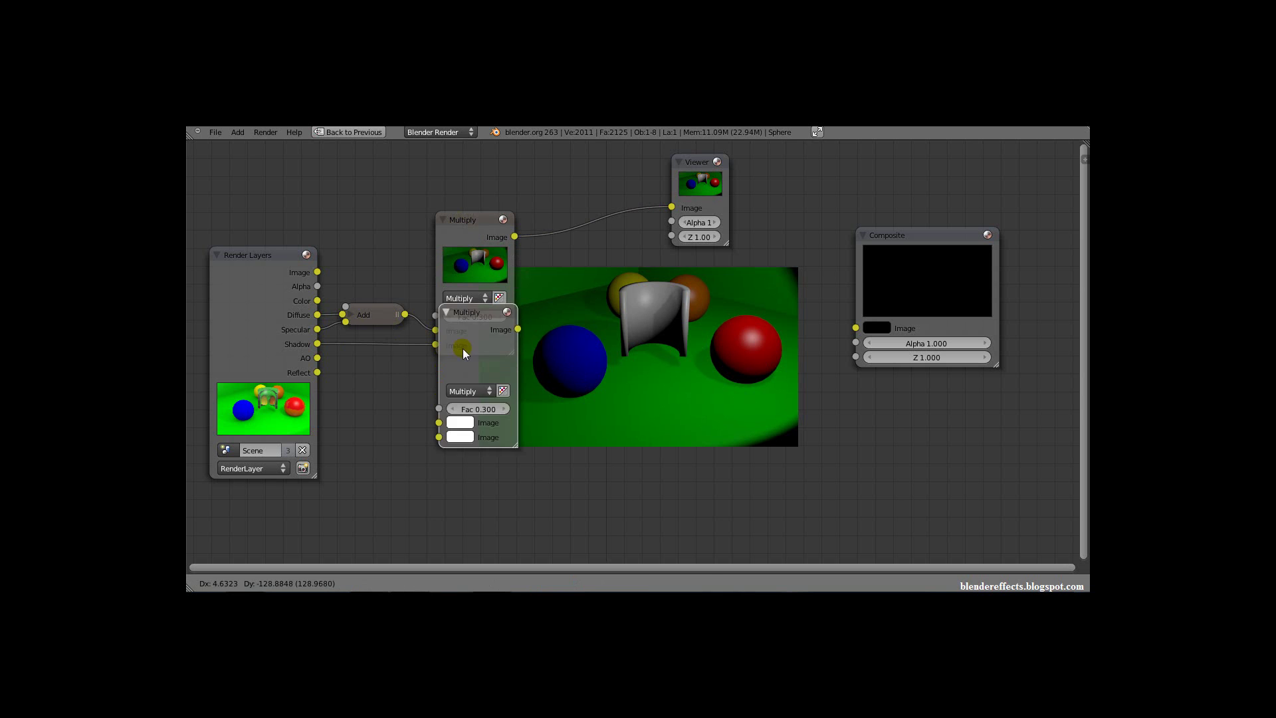
{"action": "left_click", "coordinate": [460, 379]}
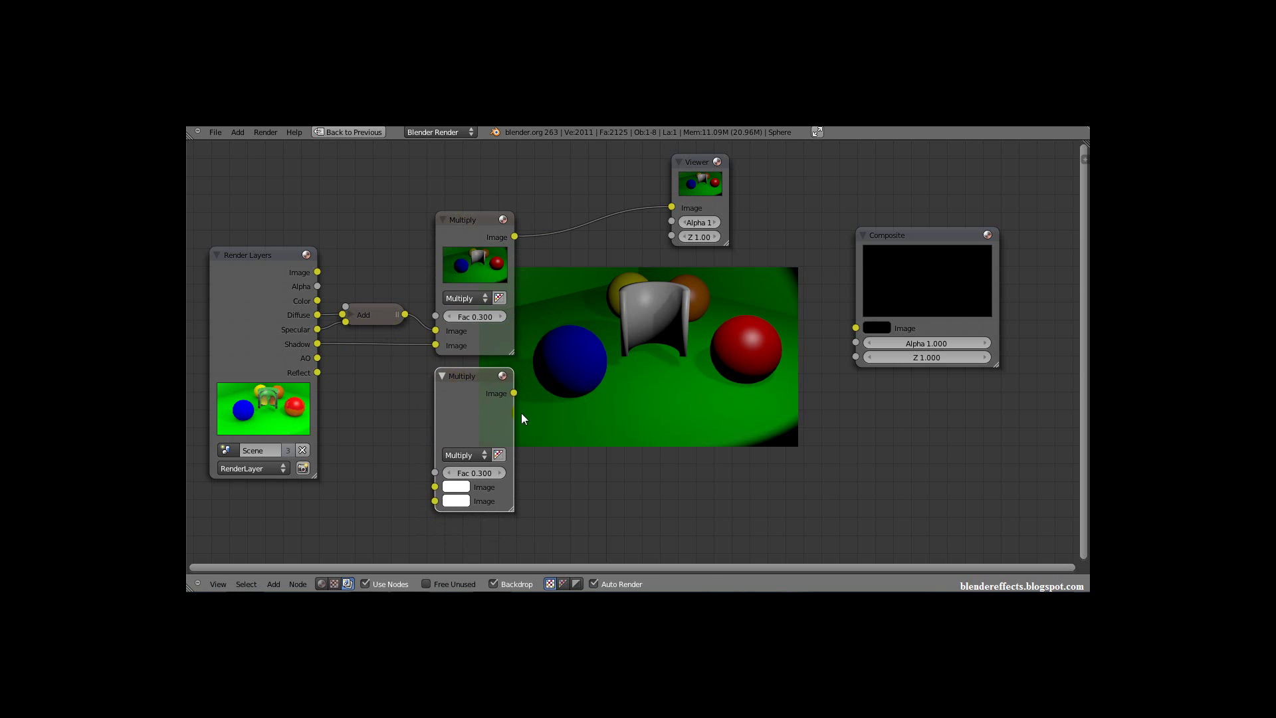
{"action": "scroll", "coordinate": [548, 425], "scroll_direction": "down", "scroll_amount": 3, "text": "shift"}
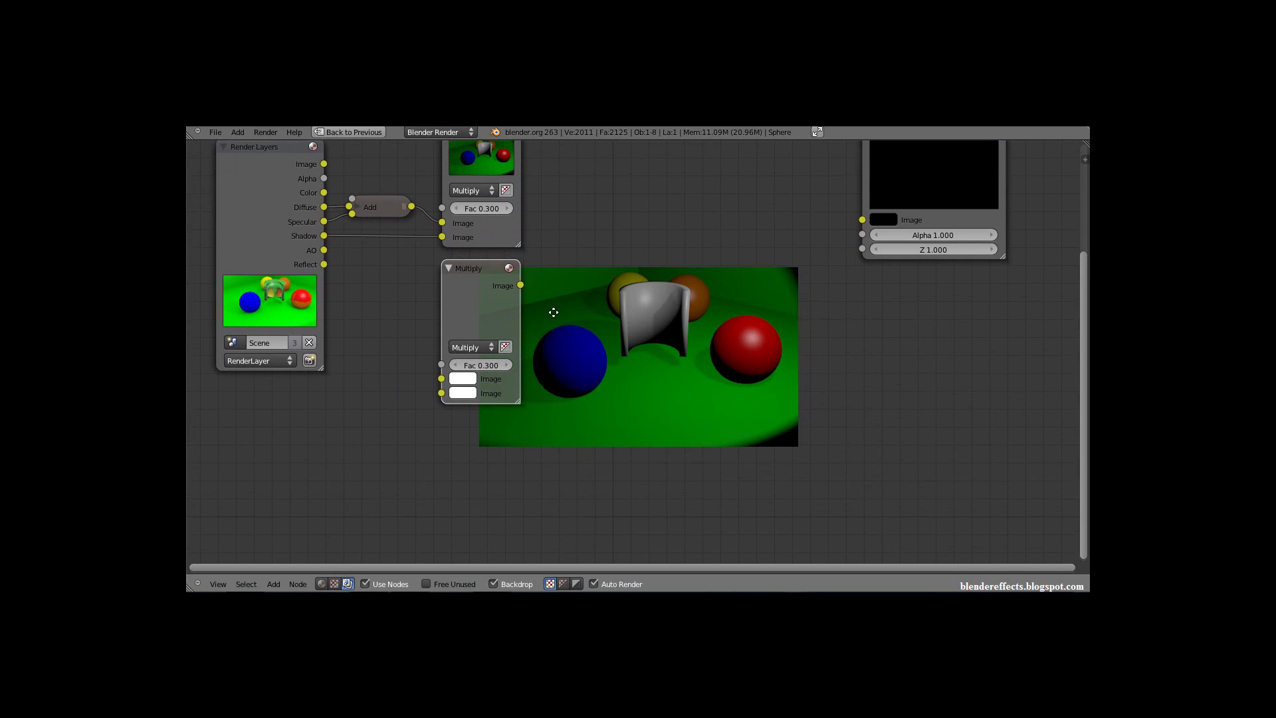
{"action": "left_click_drag", "start_coordinate": [324, 200], "coordinate": [441, 386]}
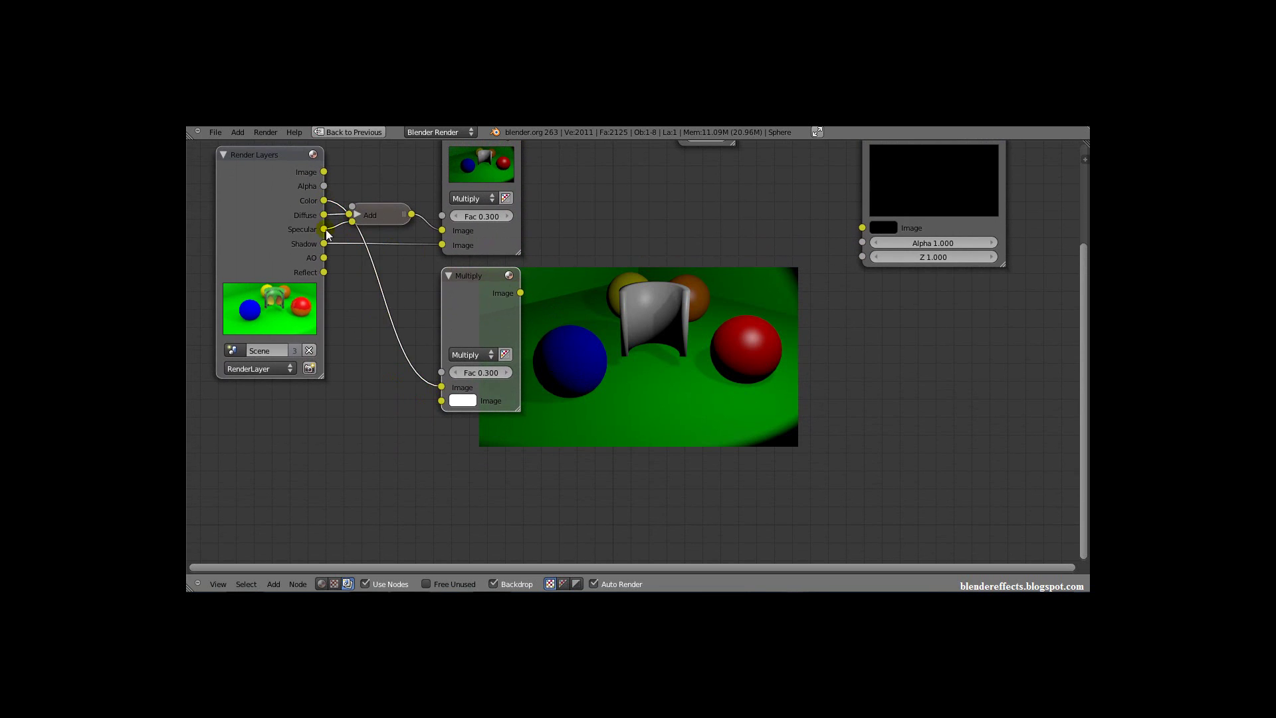
{"action": "left_click_drag", "start_coordinate": [376, 313], "coordinate": [441, 401]}
{"action": "middle_click_drag", "start_coordinate": [590, 266], "coordinate": [515, 359]}
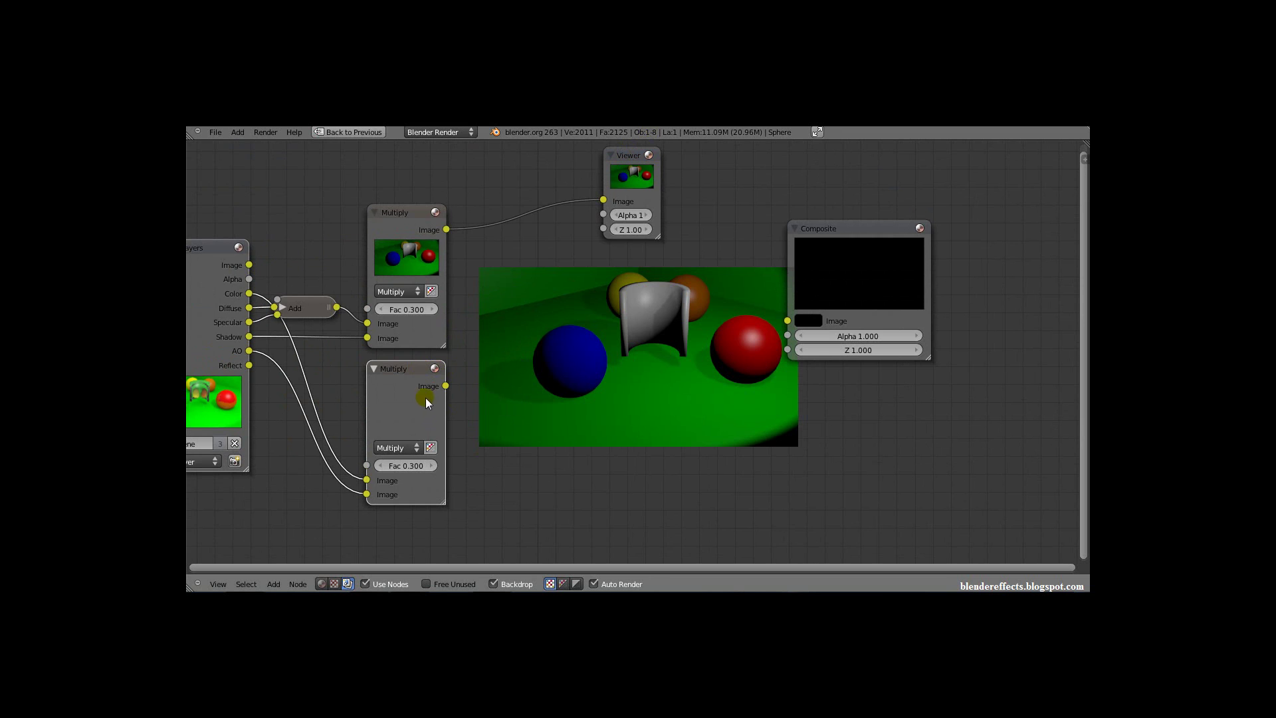
- Preview the duplicated Multiply node in the Viewer and set its factor to 1.000
{"action": "left_click", "coordinate": [409, 367], "text": "ctrl+shift"}
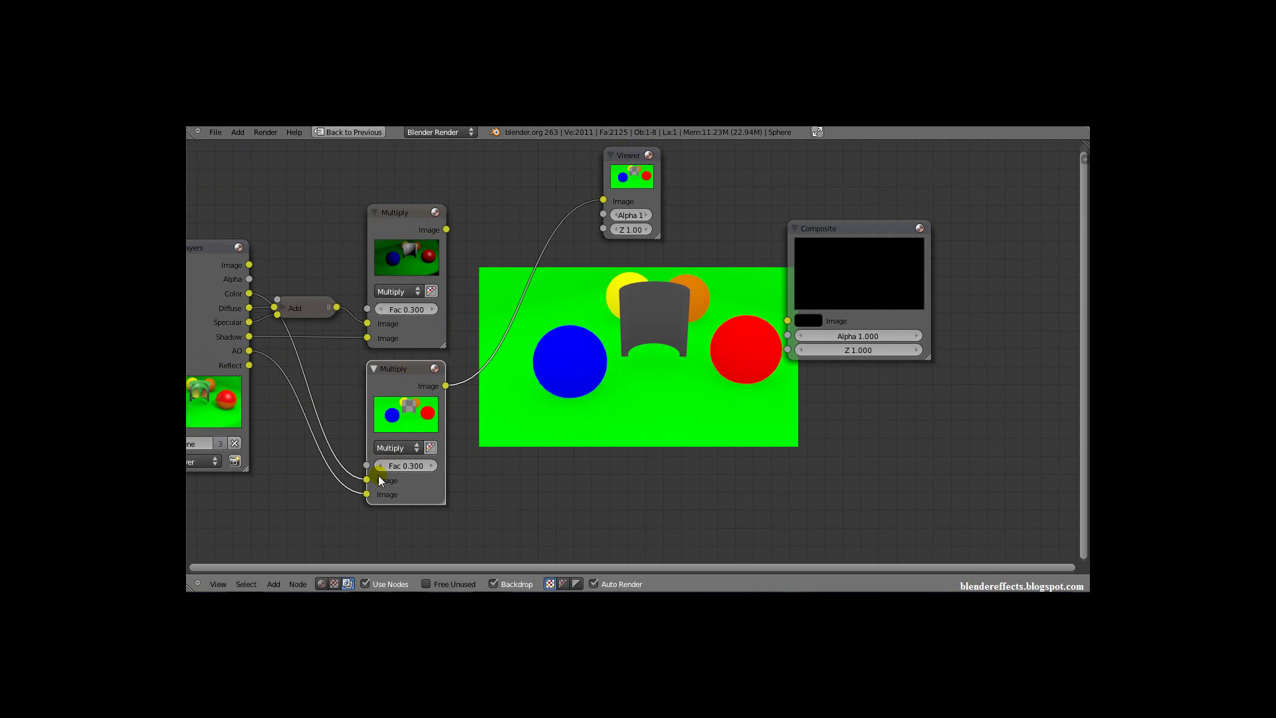
{"action": "left_click_drag", "start_coordinate": [407, 464], "coordinate": [454, 465]}
{"action": "left_click_drag", "start_coordinate": [461, 463], "coordinate": [415, 467]}
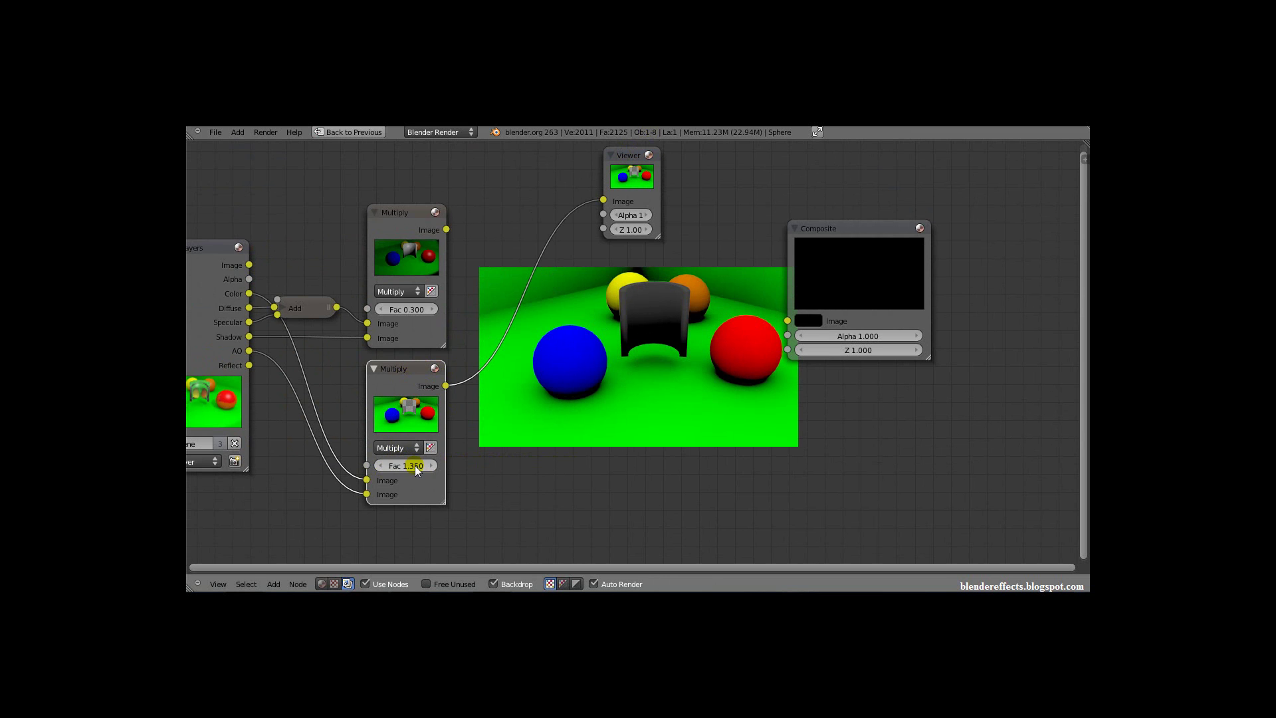
{"action": "type", "text": "1"}
{"action": "key", "text": "Return"}
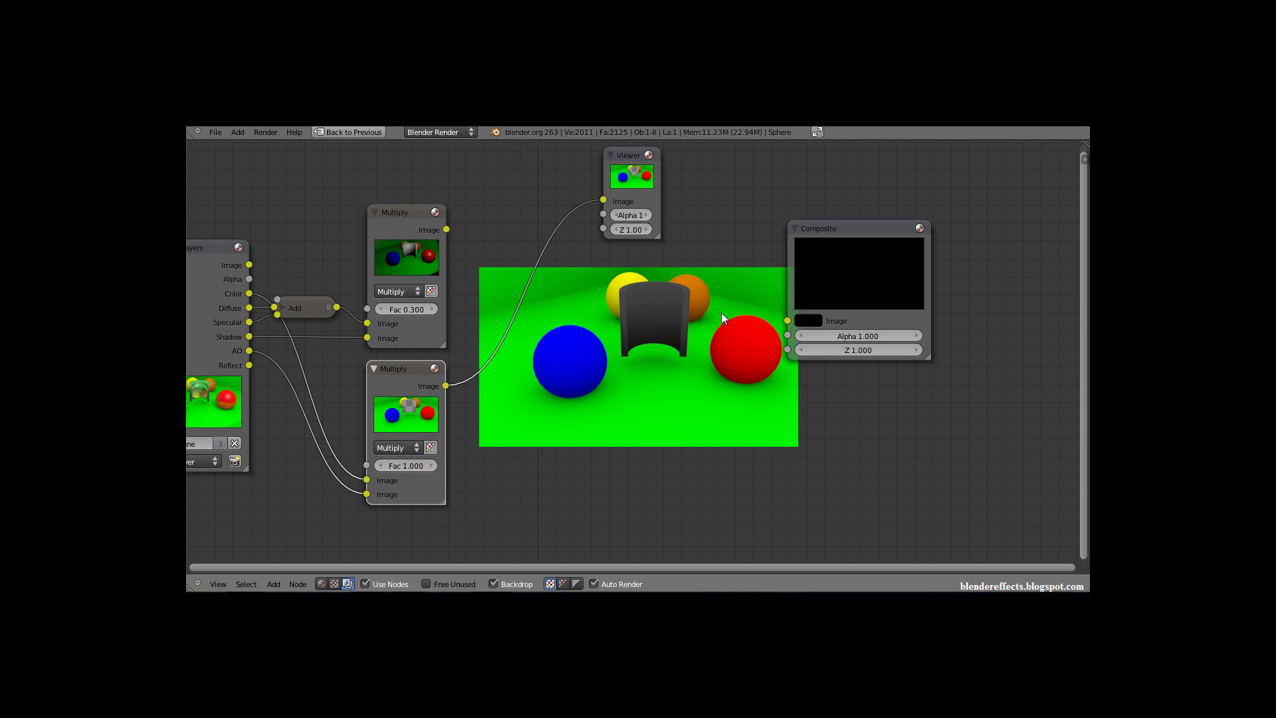
- Move the Viewer node closer to the Multiply nodes and place an expanded duplicate of the Add node beside the lower Multiply
{"action": "left_click_drag", "start_coordinate": [627, 156], "coordinate": [600, 295]}
{"action": "left_click", "coordinate": [398, 210]}
{"action": "left_click", "coordinate": [396, 370]}
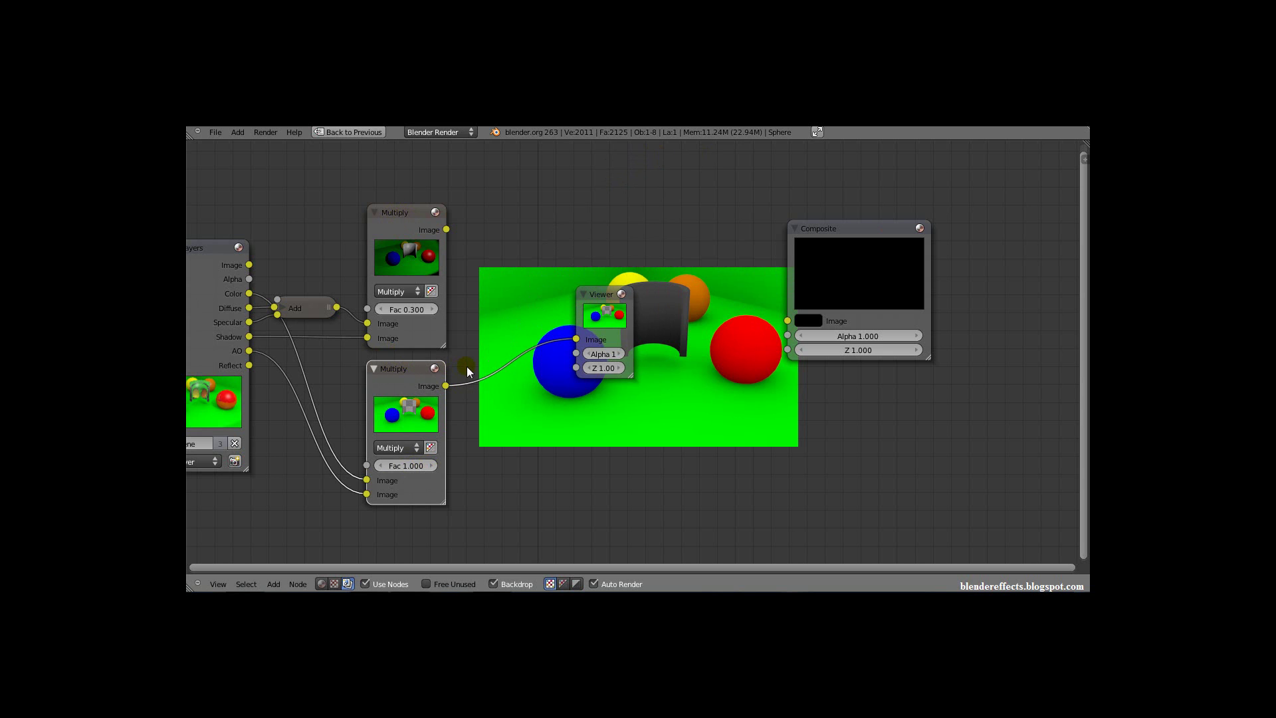
{"action": "left_click", "coordinate": [306, 310]}
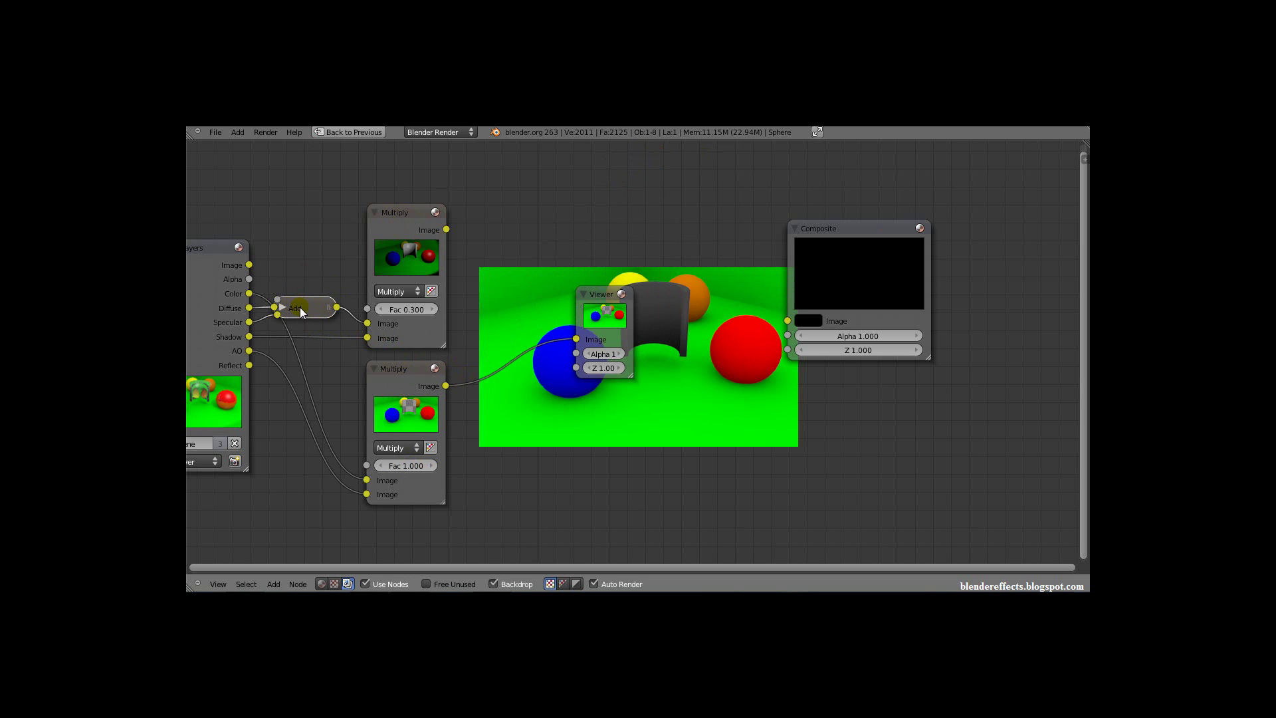
{"action": "key", "text": "shift+d"}
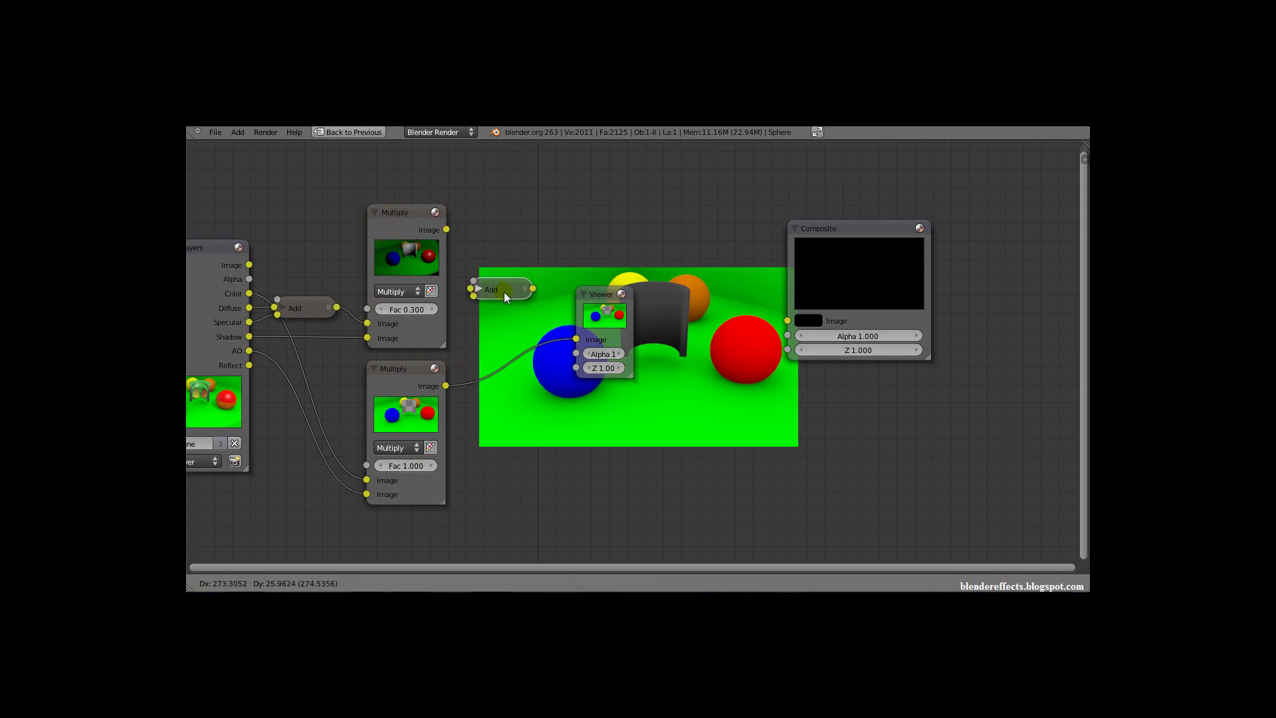
{"action": "left_click", "coordinate": [556, 419]}
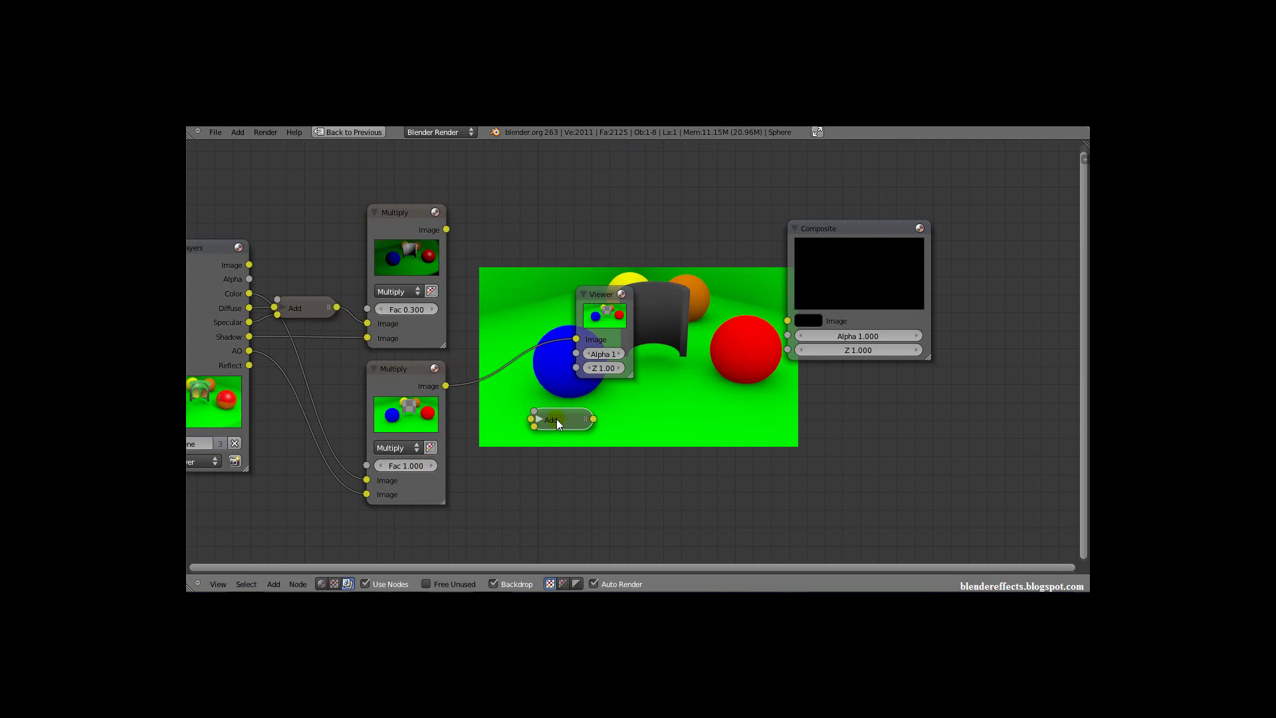
{"action": "left_click", "coordinate": [539, 420]}
{"action": "left_click_drag", "start_coordinate": [571, 516], "coordinate": [576, 521]}
- Expand the original Add node to compare its factor with the duplicate's, and collapse it again
{"action": "left_click", "coordinate": [285, 306]}
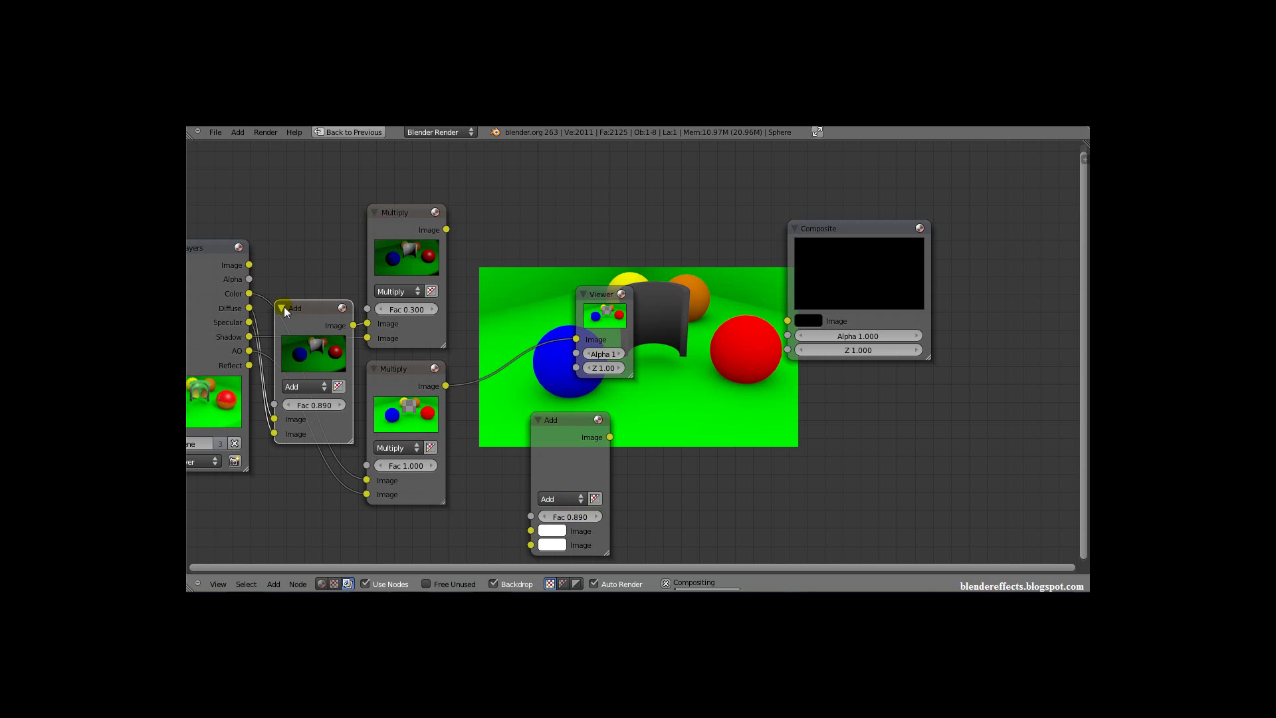
{"action": "left_click_drag", "start_coordinate": [324, 404], "coordinate": [321, 412]}
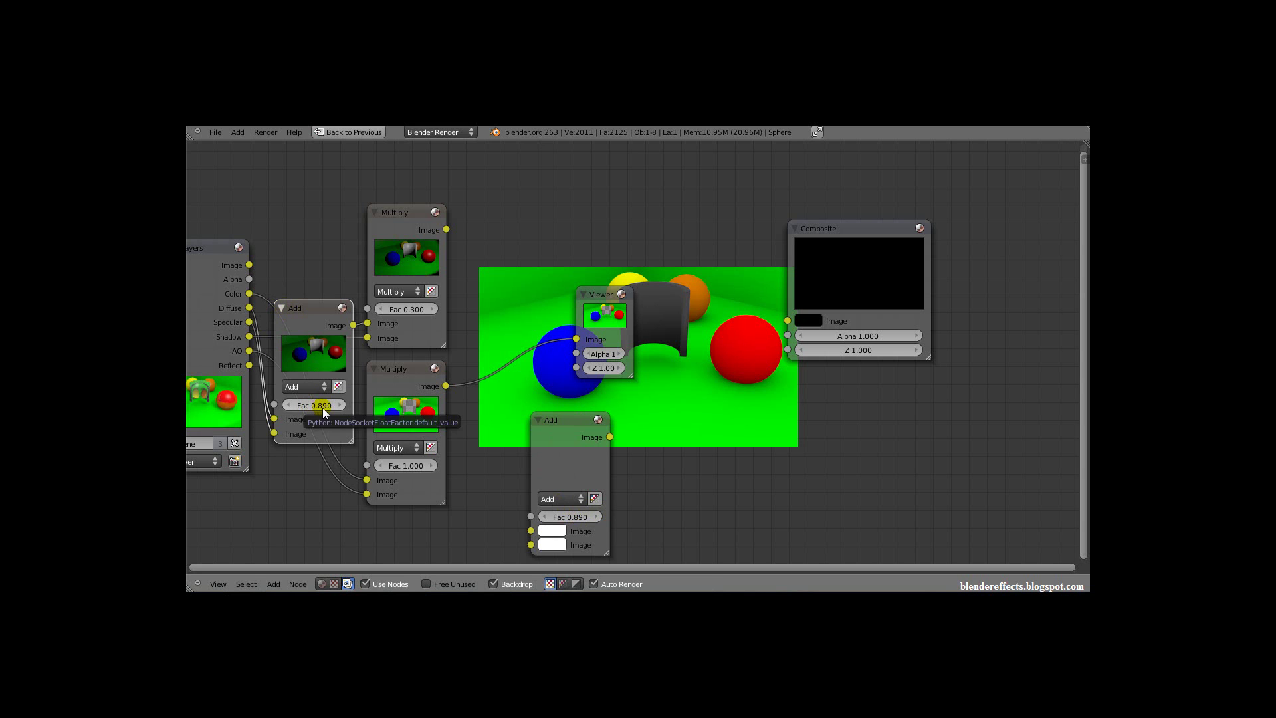
{"action": "left_click", "coordinate": [567, 516]}
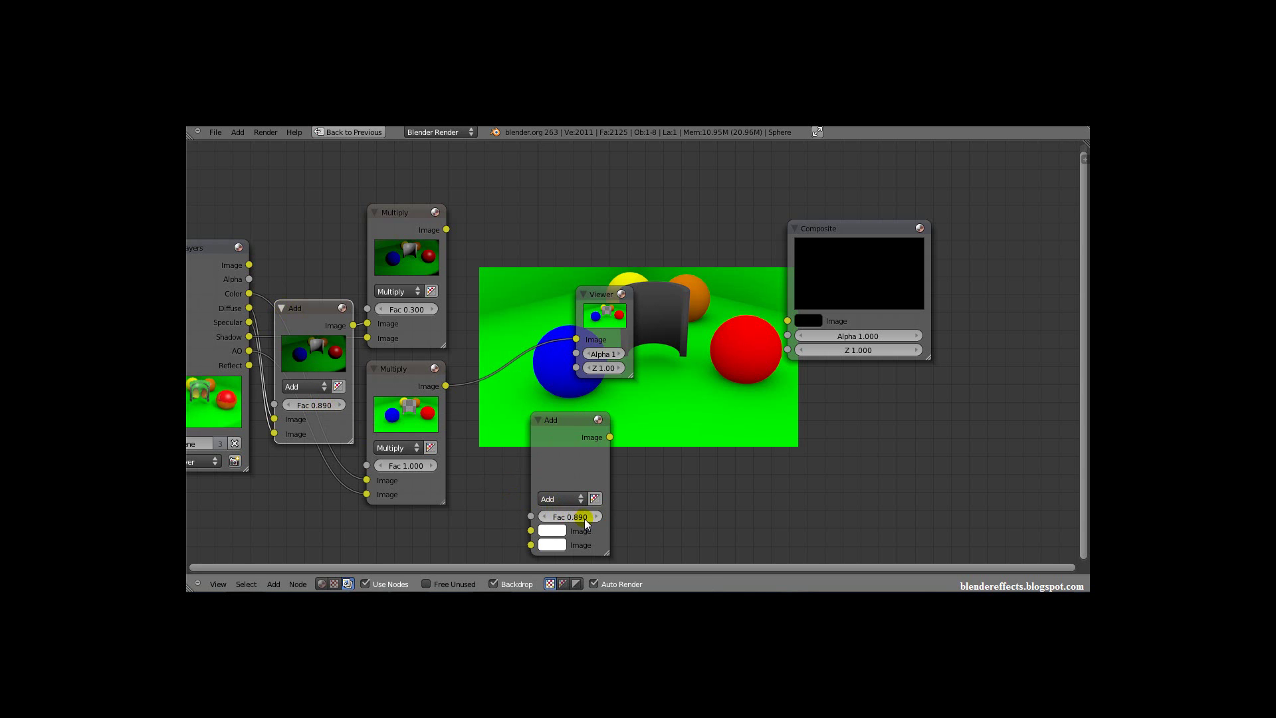
{"action": "left_click", "coordinate": [280, 300]}
{"action": "left_click", "coordinate": [282, 308]}
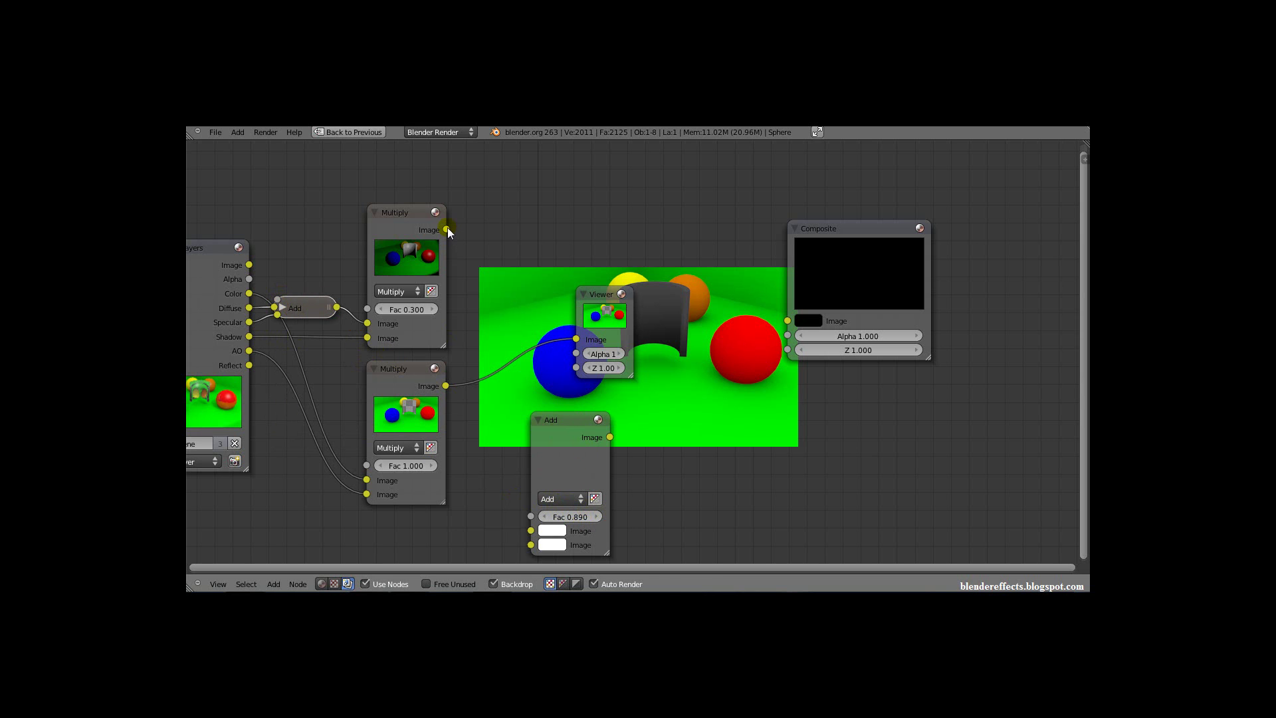
- Feed the upper Multiply into the new Add node's first input and the lower one into its second, and send the result to the Viewer
{"action": "left_click", "coordinate": [404, 214]}
{"action": "left_click_drag", "start_coordinate": [446, 229], "coordinate": [575, 339]}
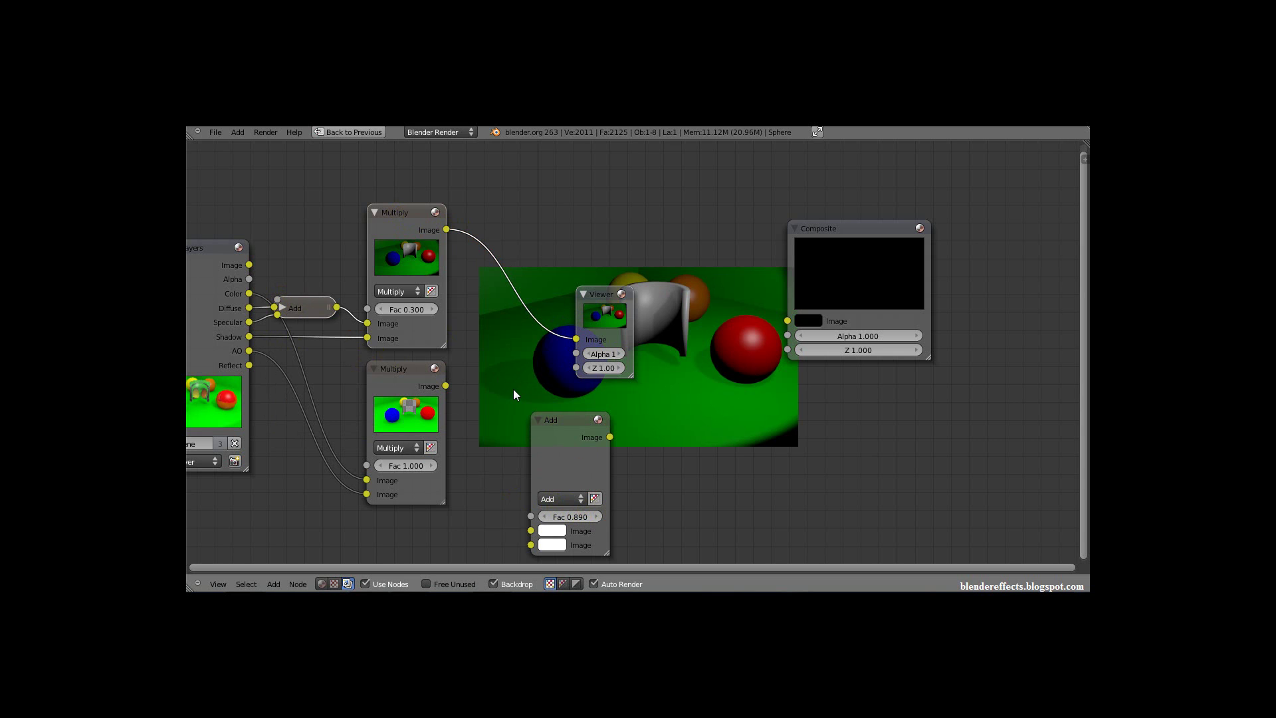
{"action": "left_click", "coordinate": [452, 366]}
{"action": "left_click", "coordinate": [441, 386]}
{"action": "left_click_drag", "start_coordinate": [442, 387], "coordinate": [528, 545]}
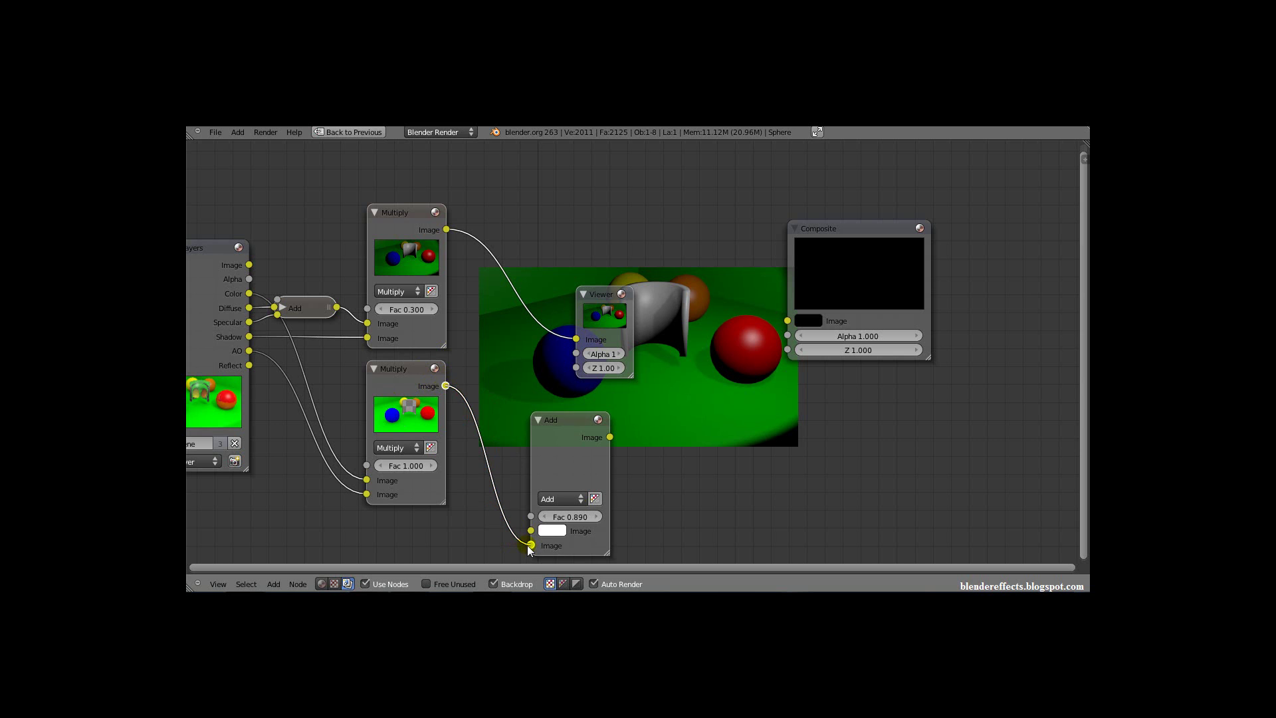
{"action": "left_click_drag", "start_coordinate": [446, 231], "coordinate": [531, 531]}
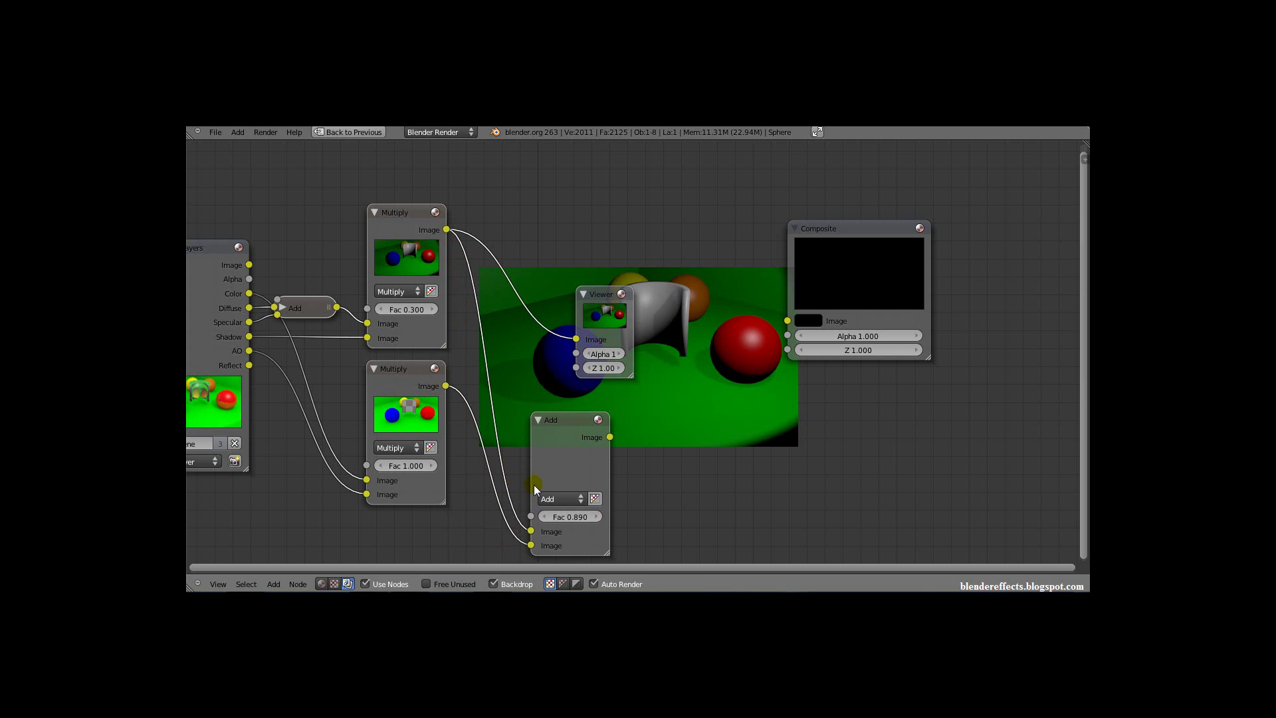
{"action": "left_click_drag", "start_coordinate": [609, 436], "coordinate": [576, 339]}
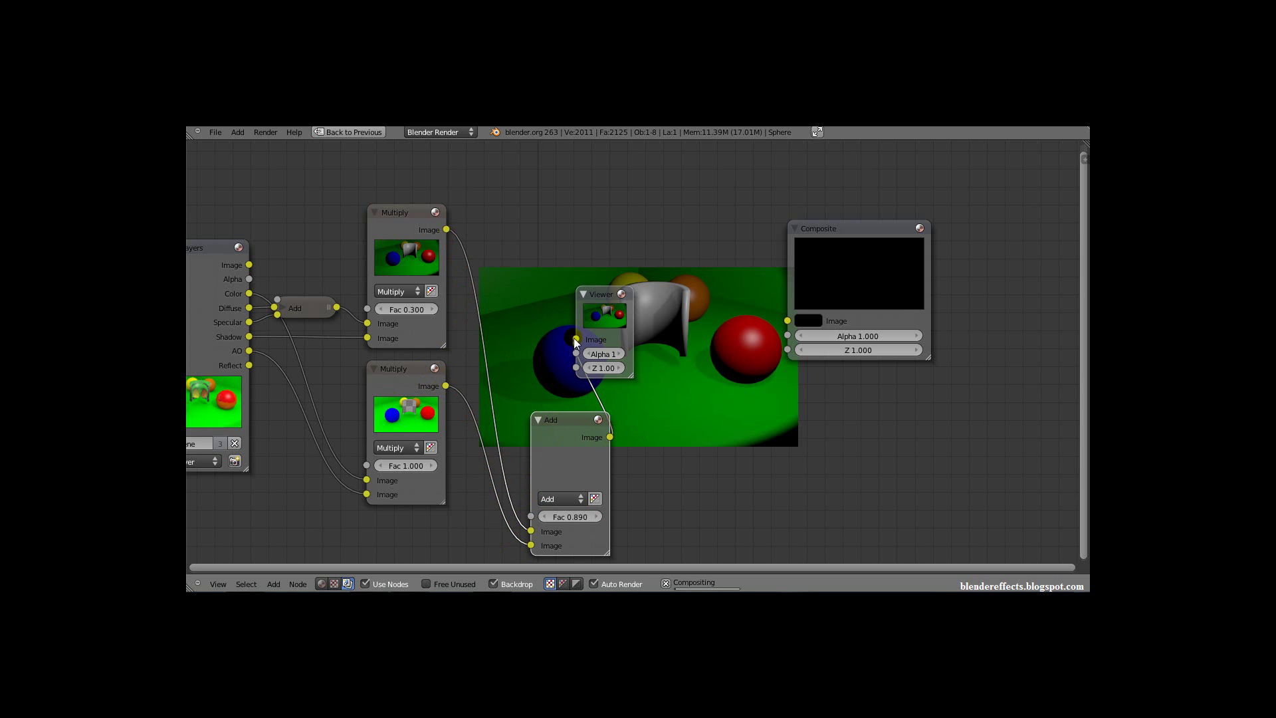
{"action": "left_click_drag", "start_coordinate": [605, 294], "coordinate": [600, 217]}
- Enlarge the backdrop image behind the nodes to examine the combined passes
{"action": "scroll", "coordinate": [756, 400], "scroll_direction": "up", "scroll_amount": 2}
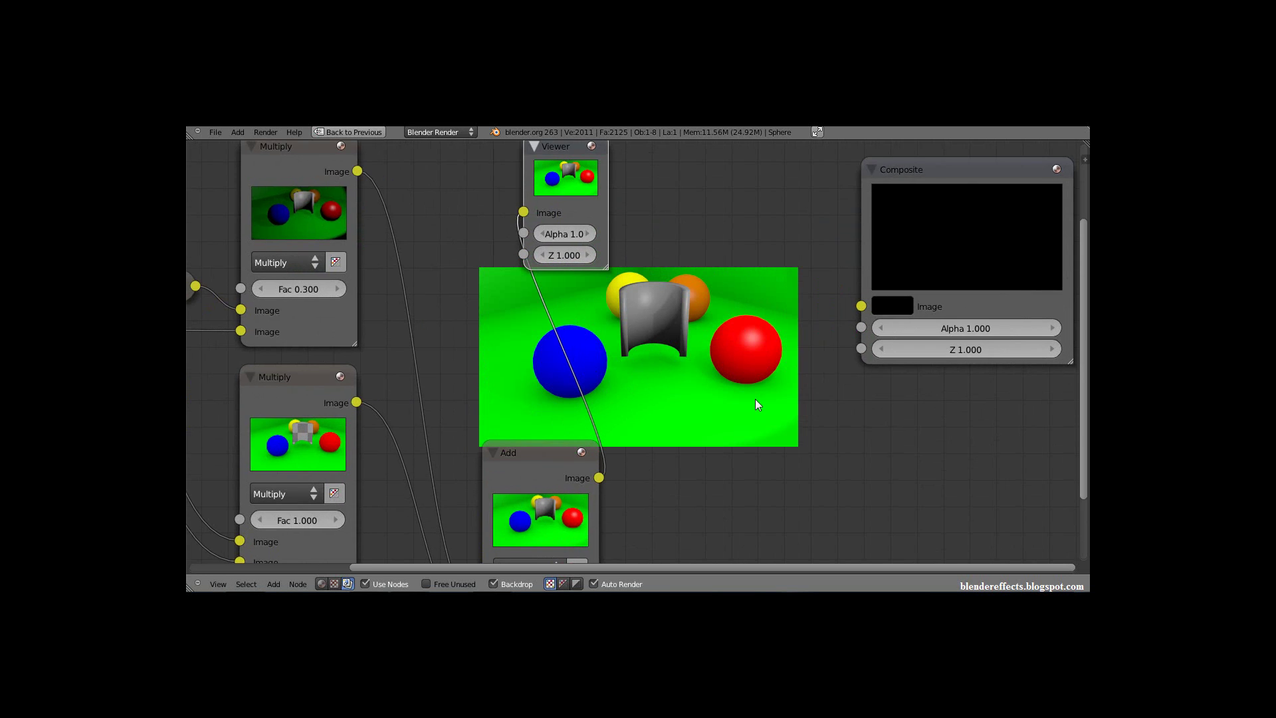
{"action": "scroll", "coordinate": [756, 399], "scroll_direction": "down", "scroll_amount": 3}
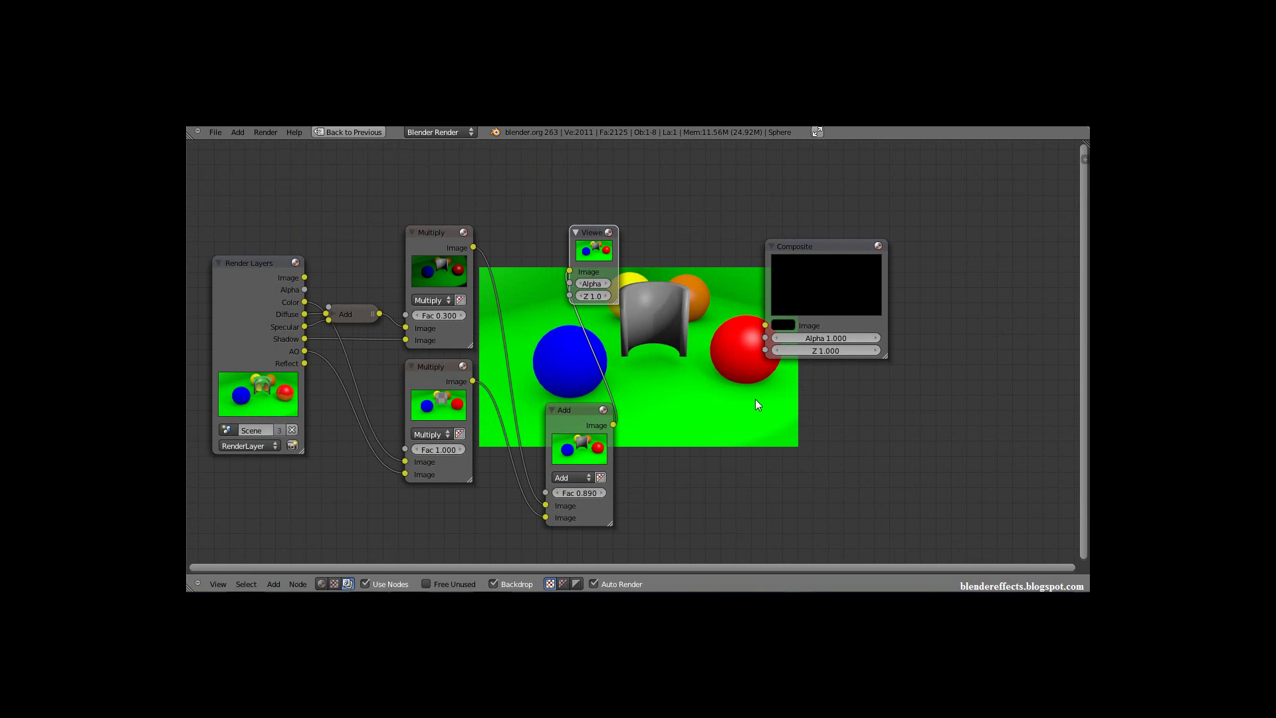
{"action": "key", "text": "alt+v"}
{"action": "key", "text": "alt+v"}
{"action": "key", "text": "alt+v"}
{"action": "middle_click_drag", "start_coordinate": [773, 390], "coordinate": [773, 294]}
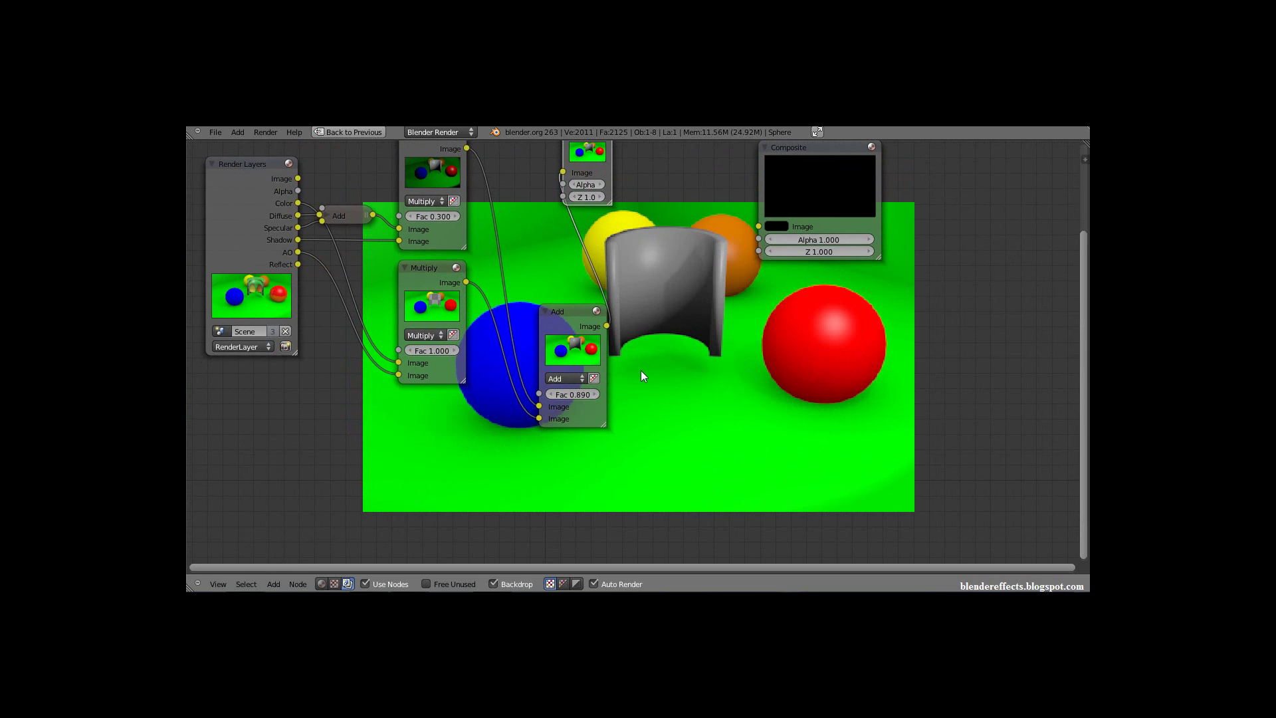
{"action": "middle_click_drag", "start_coordinate": [521, 333], "coordinate": [522, 419]}
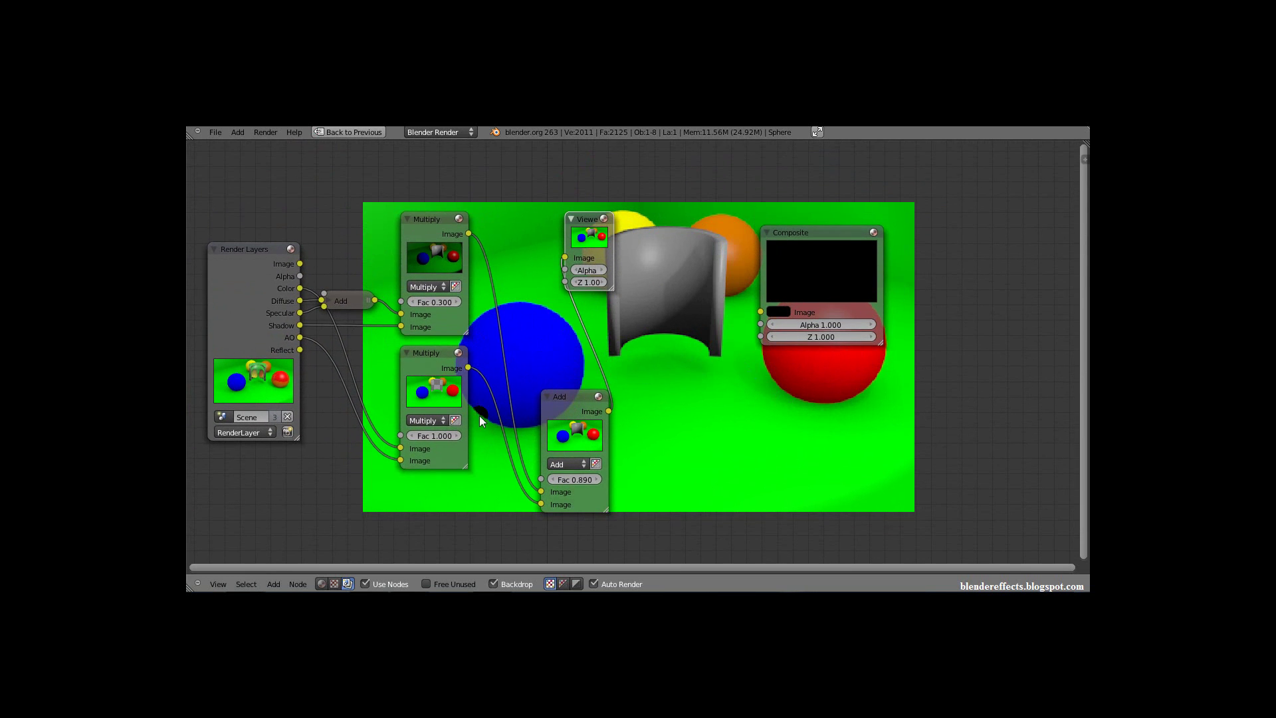
- Expand the first Add node and move it above the Render Layers links, and set the Shadow Multiply node's factor to 0.800
{"action": "left_click", "coordinate": [329, 300]}
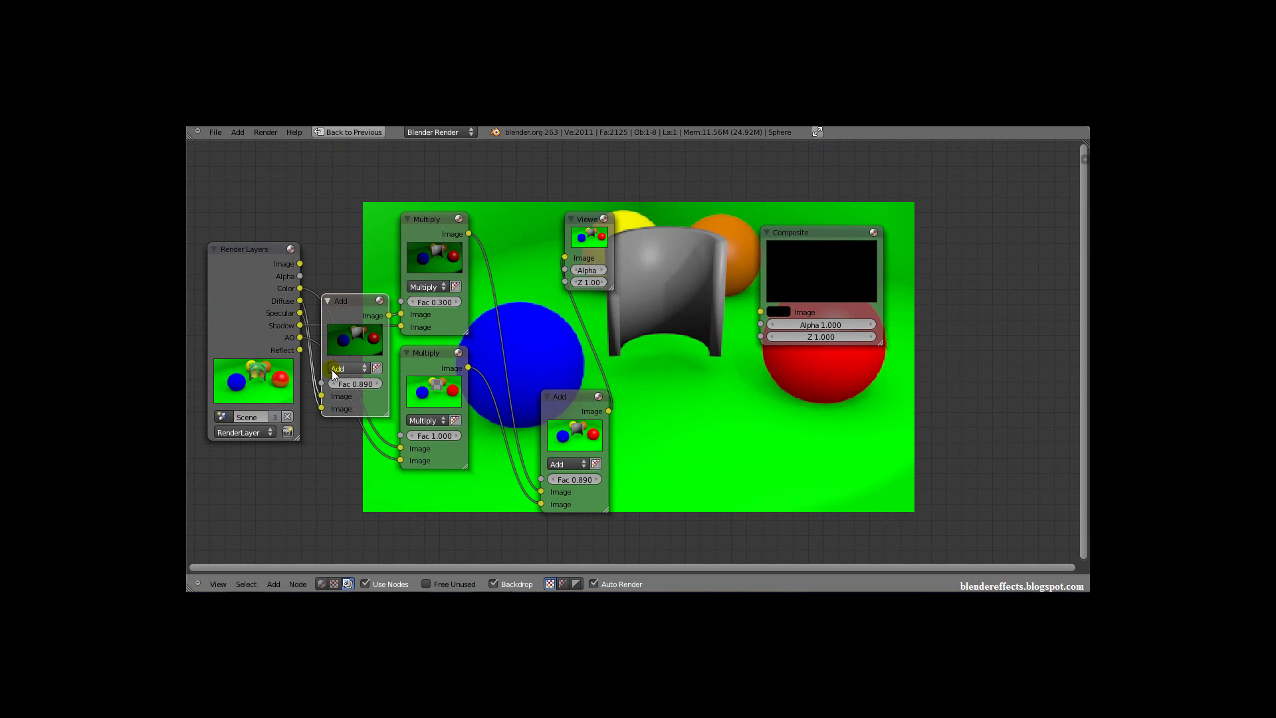
{"action": "left_click_drag", "start_coordinate": [345, 298], "coordinate": [349, 201]}
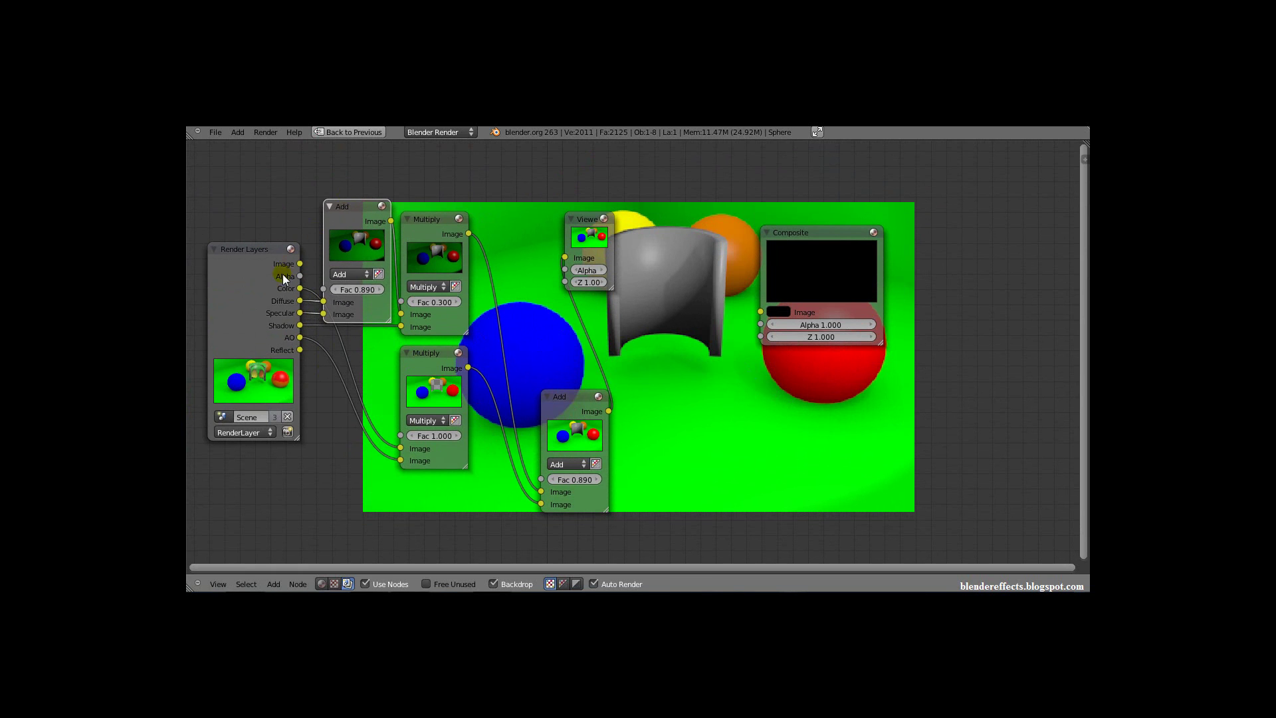
{"action": "left_click_drag", "start_coordinate": [353, 207], "coordinate": [350, 192]}
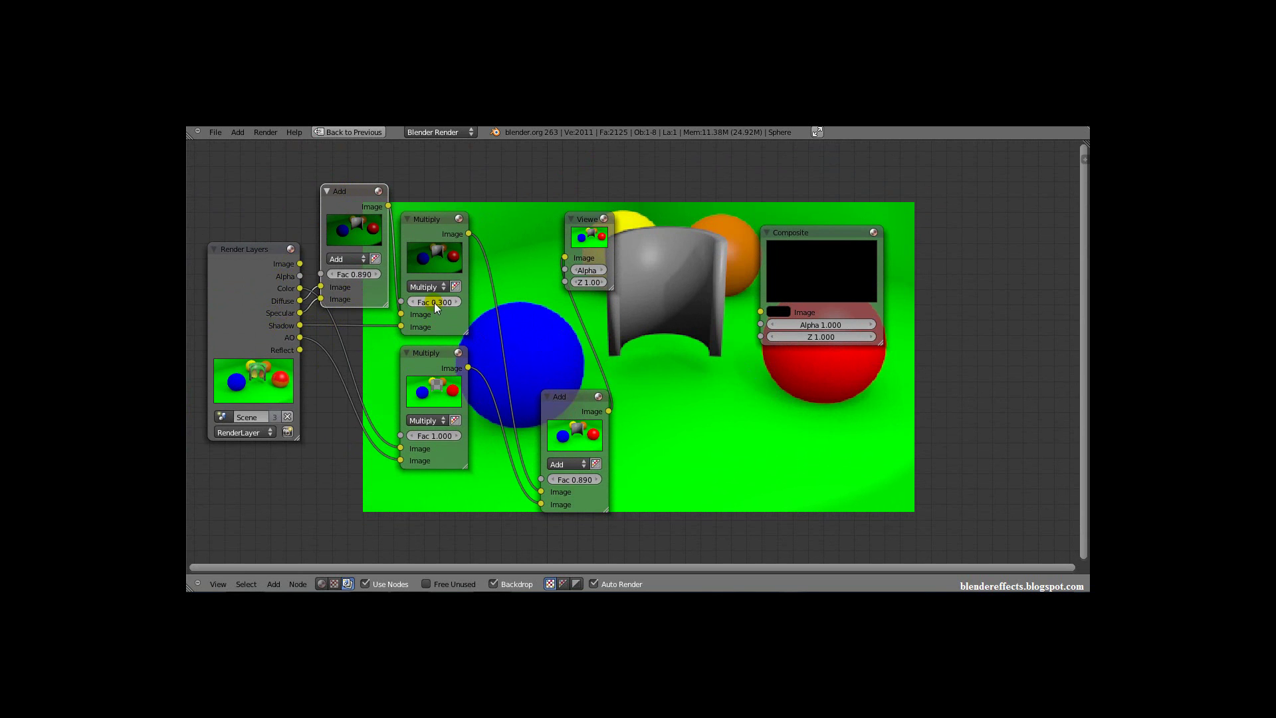
{"action": "left_click_drag", "start_coordinate": [436, 302], "coordinate": [449, 303]}
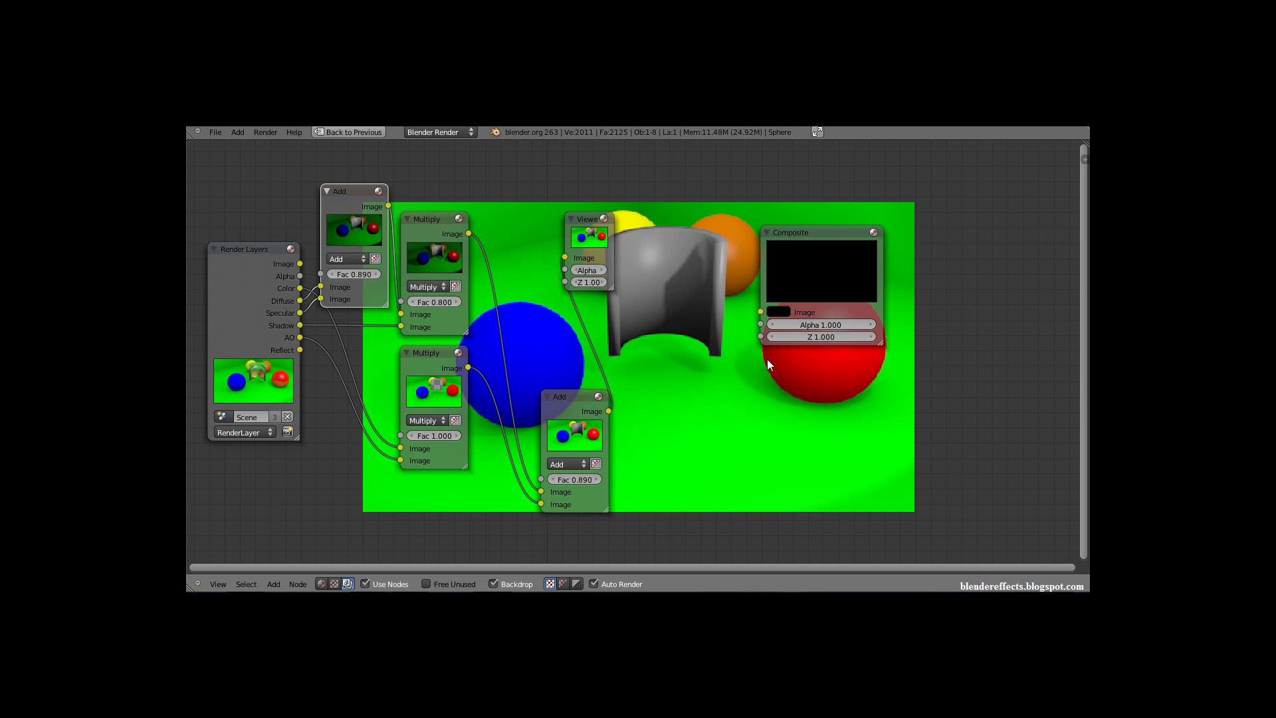
- Collapse both Add and both Multiply nodes and arrange them compactly between the Render Layers and Viewer nodes
{"action": "left_click", "coordinate": [325, 191]}
{"action": "left_click", "coordinate": [407, 219]}
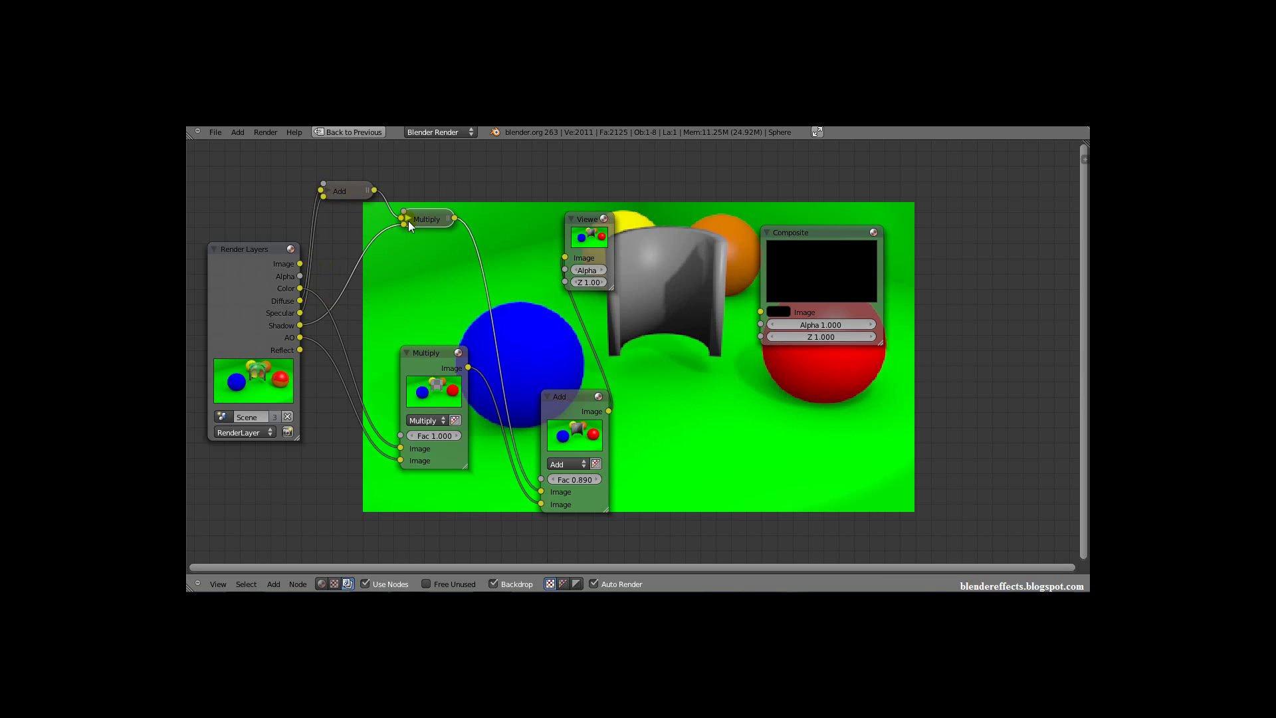
{"action": "left_click_drag", "start_coordinate": [351, 194], "coordinate": [362, 291]}
{"action": "middle_click_drag", "start_coordinate": [667, 325], "coordinate": [600, 404], "text": "ctrl"}
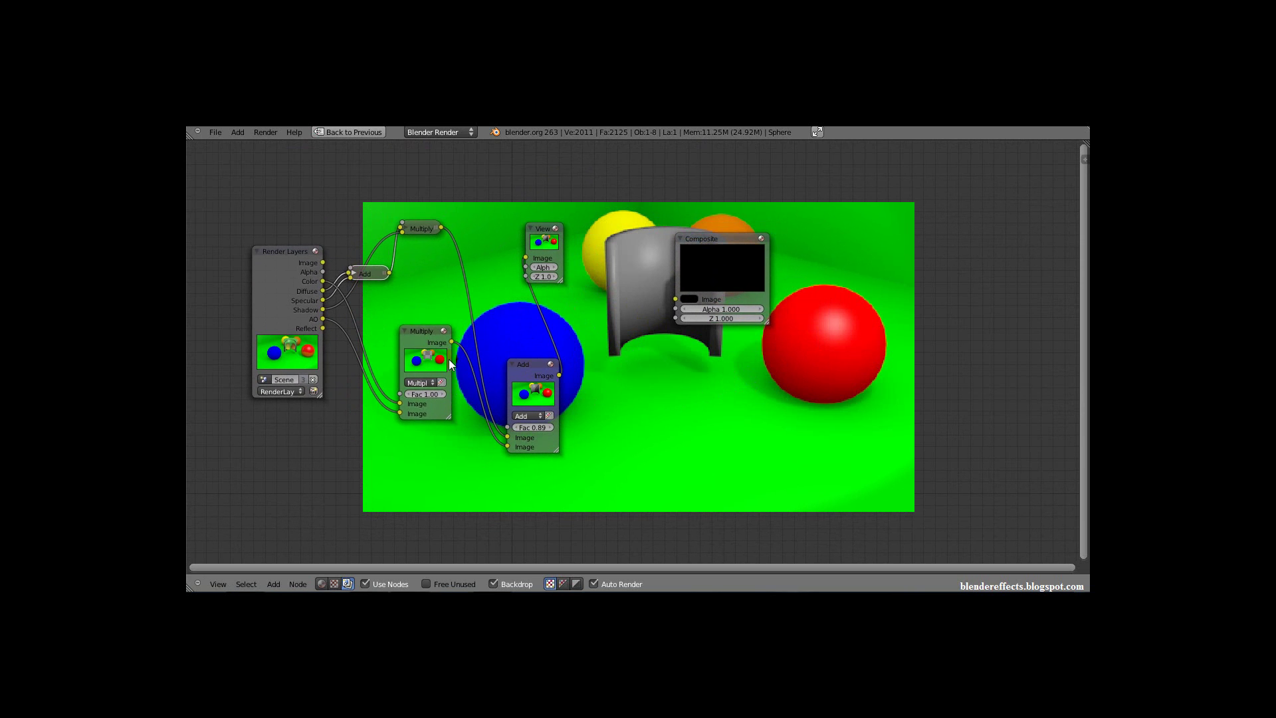
{"action": "left_click", "coordinate": [404, 331]}
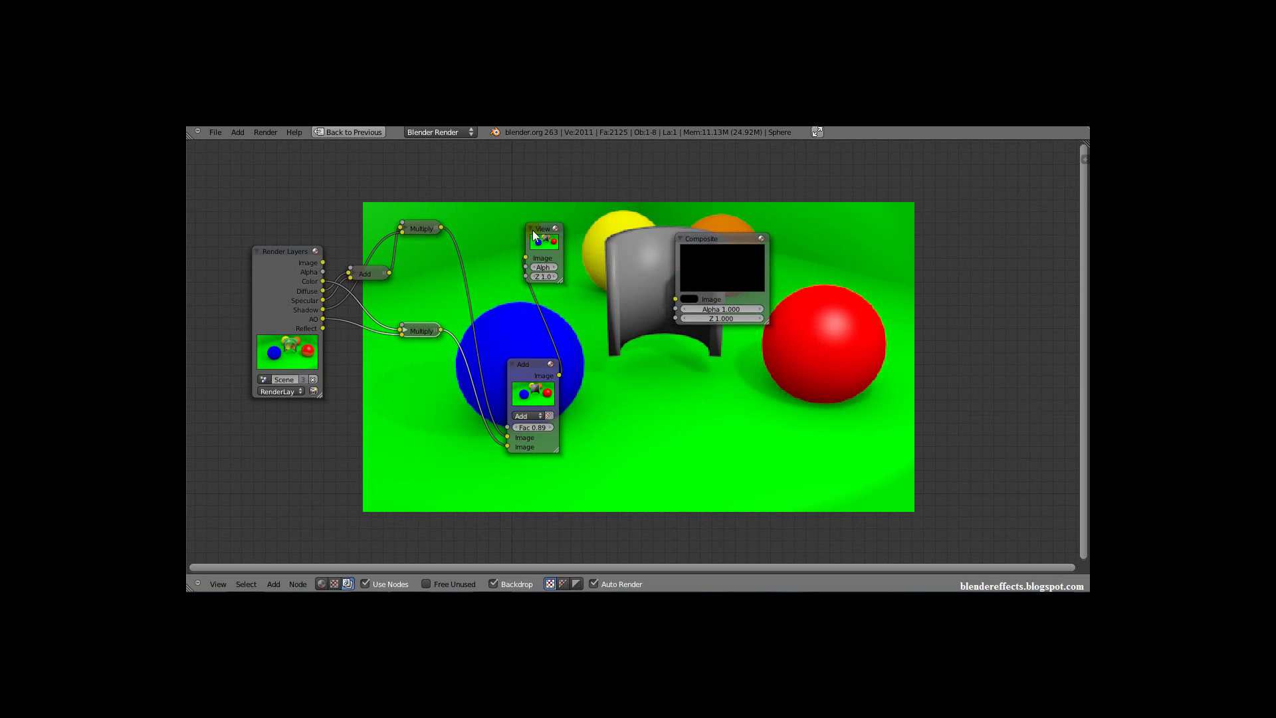
{"action": "left_click_drag", "start_coordinate": [539, 376], "coordinate": [474, 293]}
{"action": "left_click", "coordinate": [470, 296]}
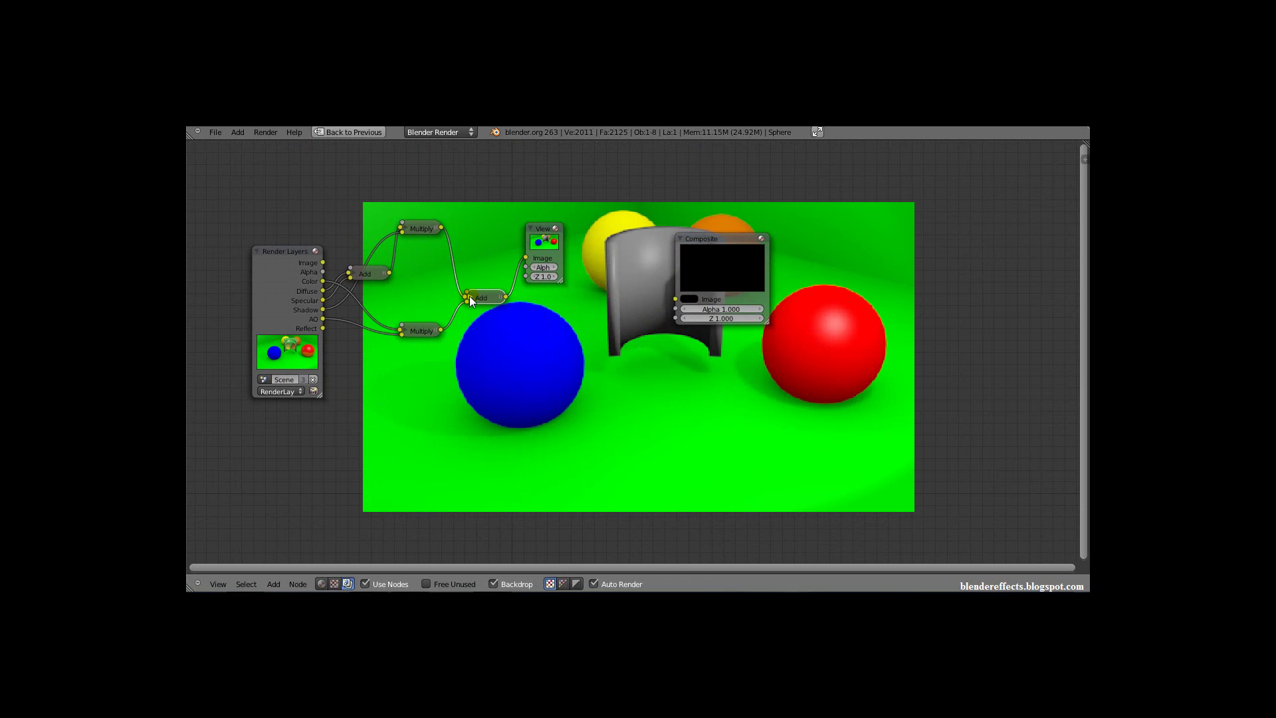
{"action": "left_click_drag", "start_coordinate": [419, 330], "coordinate": [384, 304]}
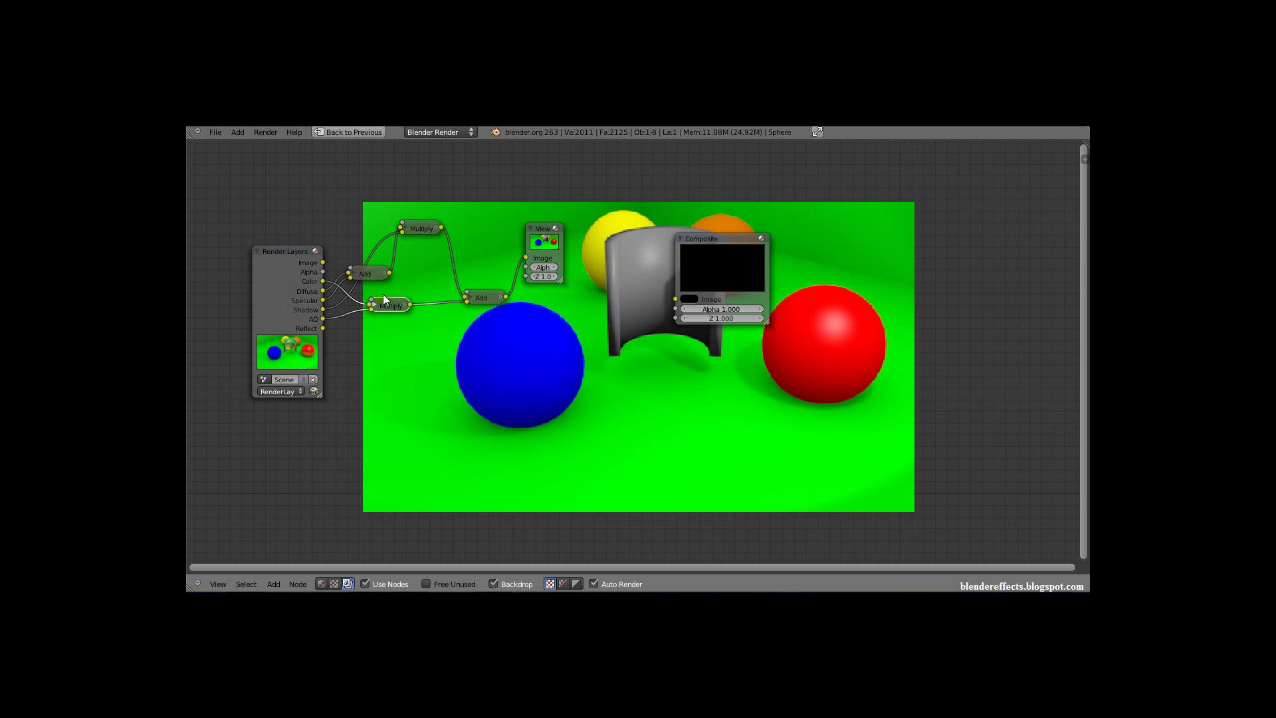
- Duplicate the last Add node, combine the previous result with the Reflect pass in it, and connect its output to the Viewer
{"action": "left_click", "coordinate": [484, 299]}
{"action": "key", "text": "shift+d"}
{"action": "left_click", "coordinate": [512, 319]}
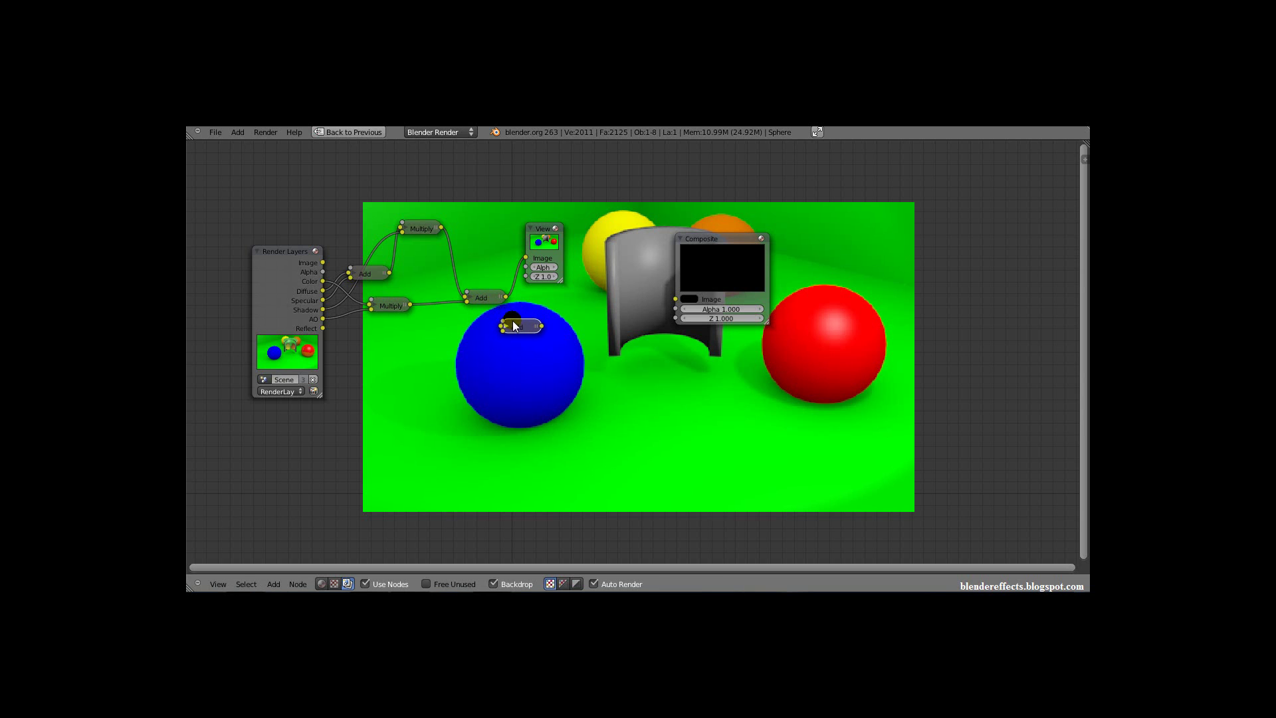
{"action": "left_click_drag", "start_coordinate": [323, 329], "coordinate": [526, 258]}
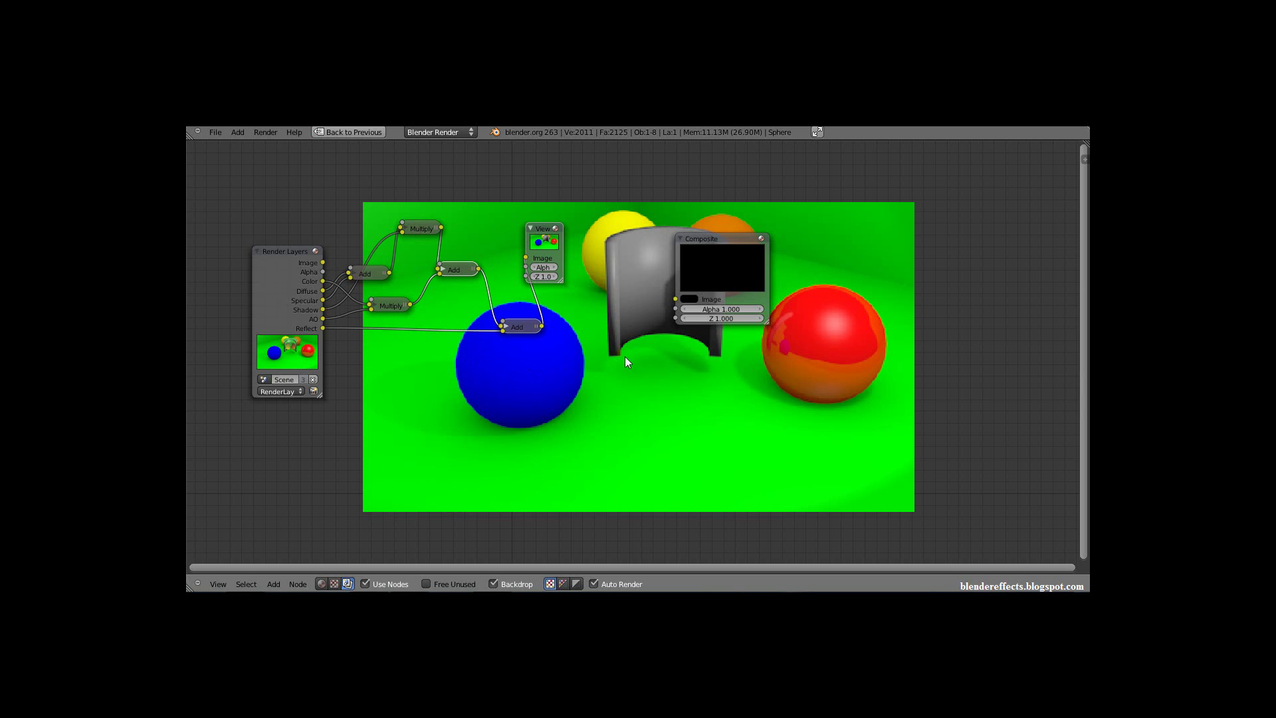
- Move the Composite node clear of the backdrop, and enable the Refraction pass with a new render of the scene
{"action": "left_click_drag", "start_coordinate": [712, 240], "coordinate": [911, 155]}
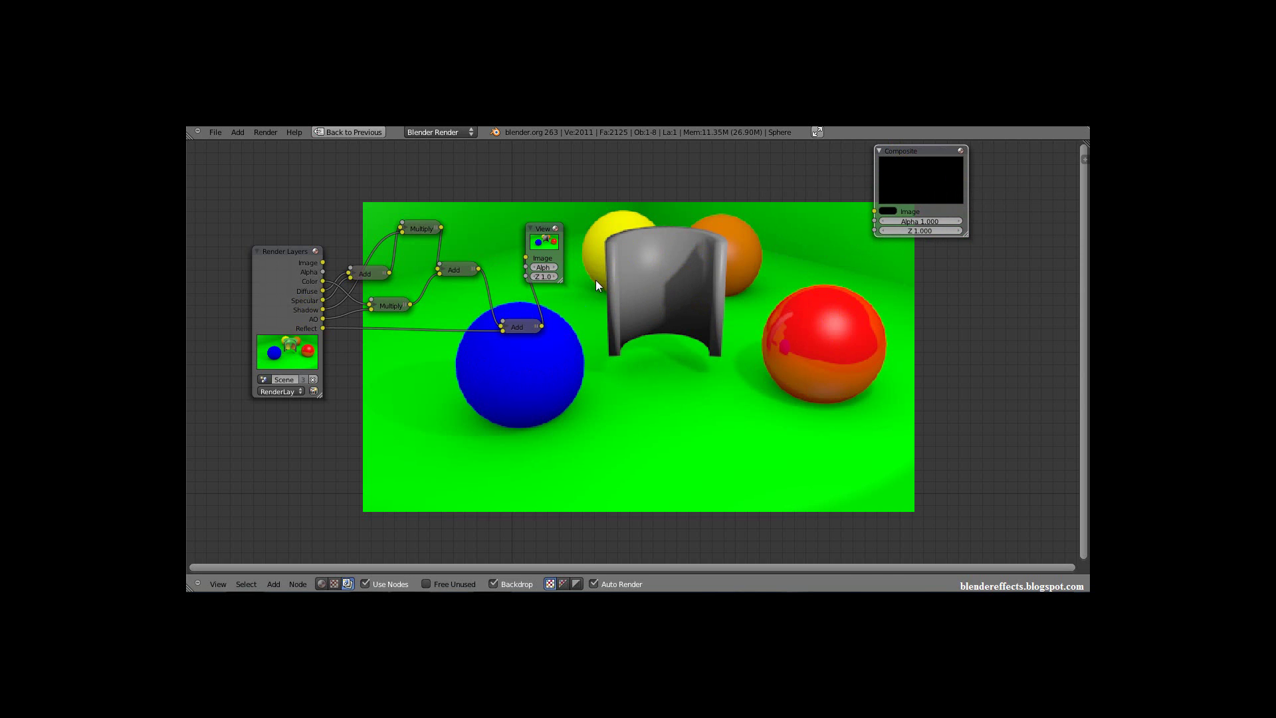
{"action": "key", "text": "ctrl+Up"}
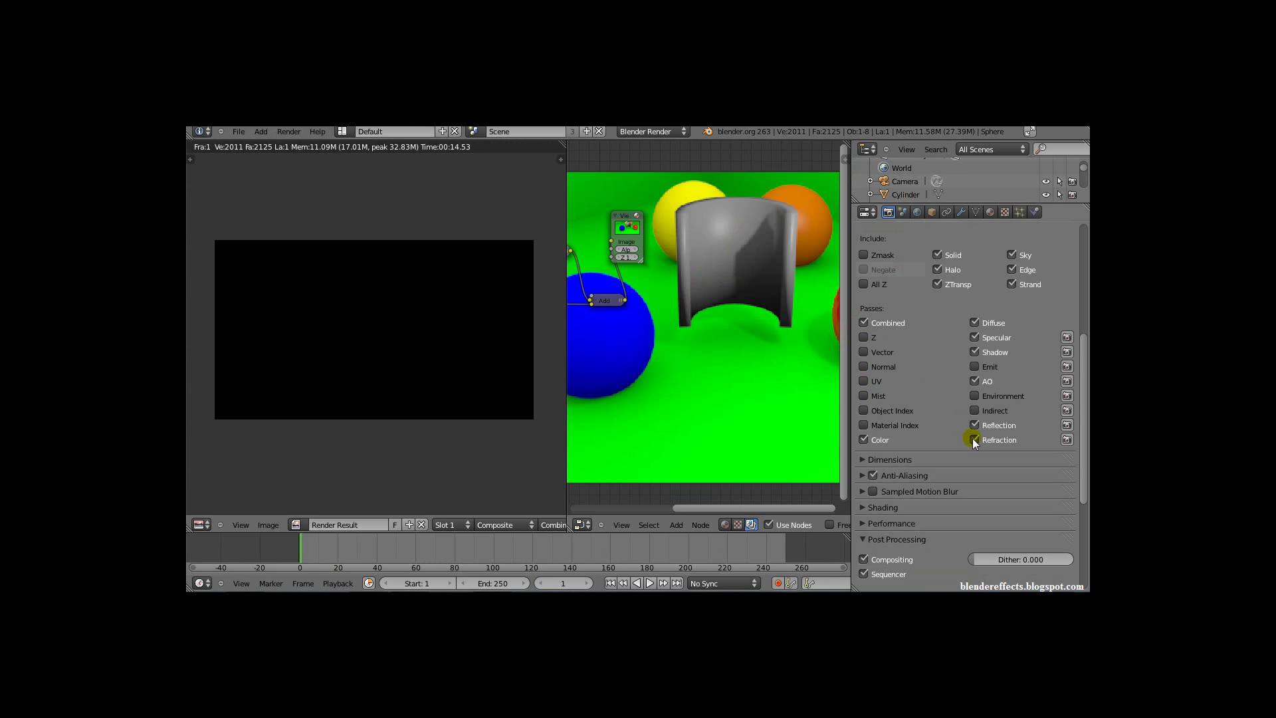
{"action": "key", "text": "F12"}
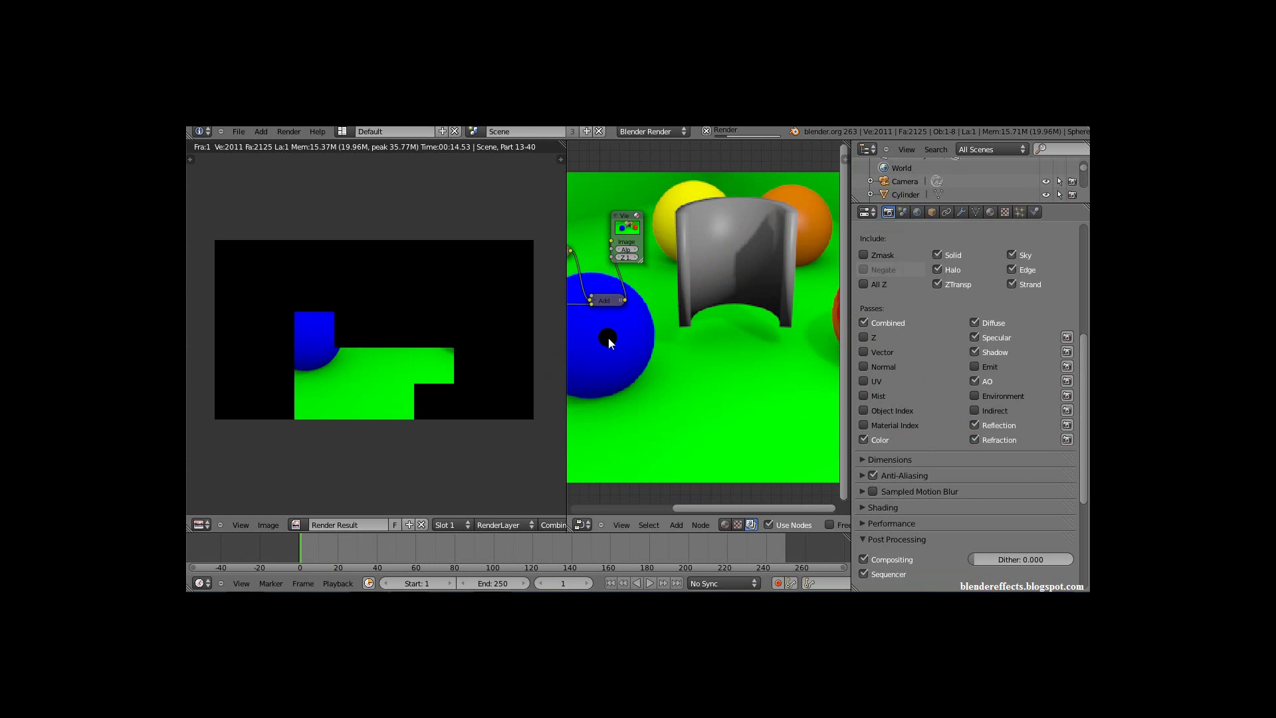
{"action": "key", "text": "ctrl+Up"}
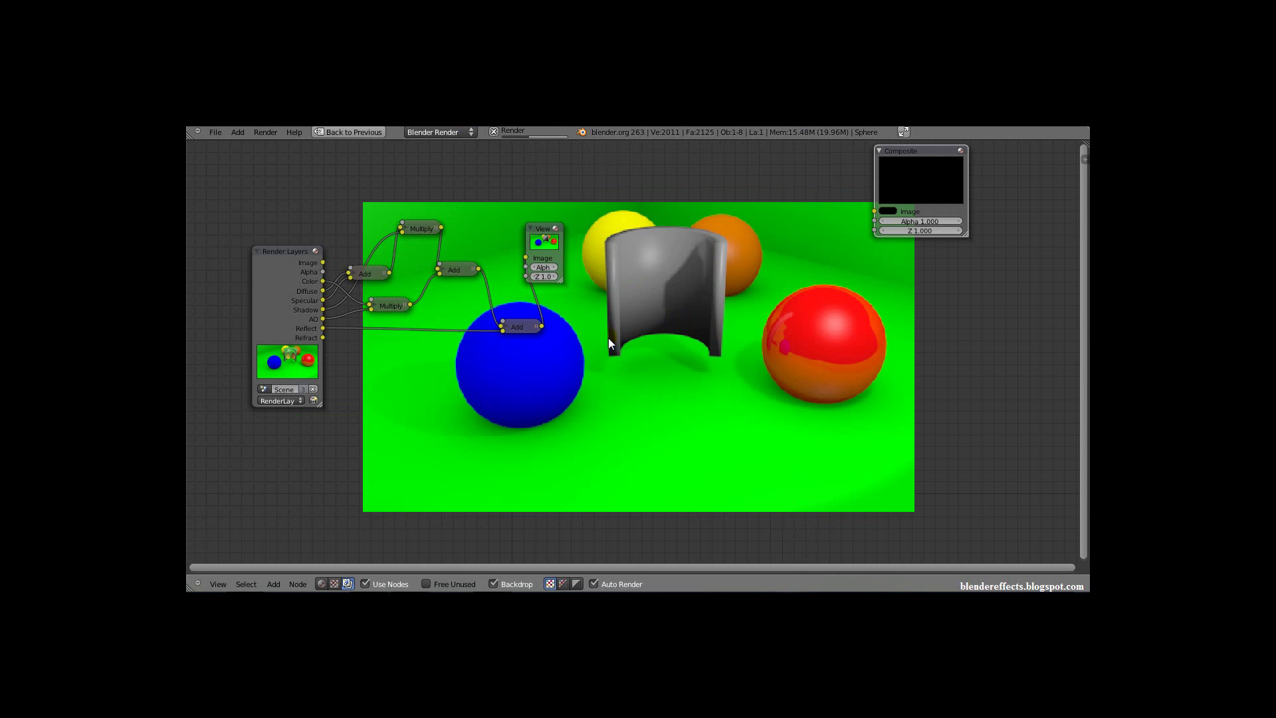
- Set the Reflect Add node's factor to 1.00, and place the collapsed node just below the previous Add node
{"action": "left_click", "coordinate": [512, 328]}
{"action": "key", "text": "h"}
{"action": "left_click_drag", "start_coordinate": [508, 320], "coordinate": [482, 301]}
{"action": "left_click", "coordinate": [356, 312]}
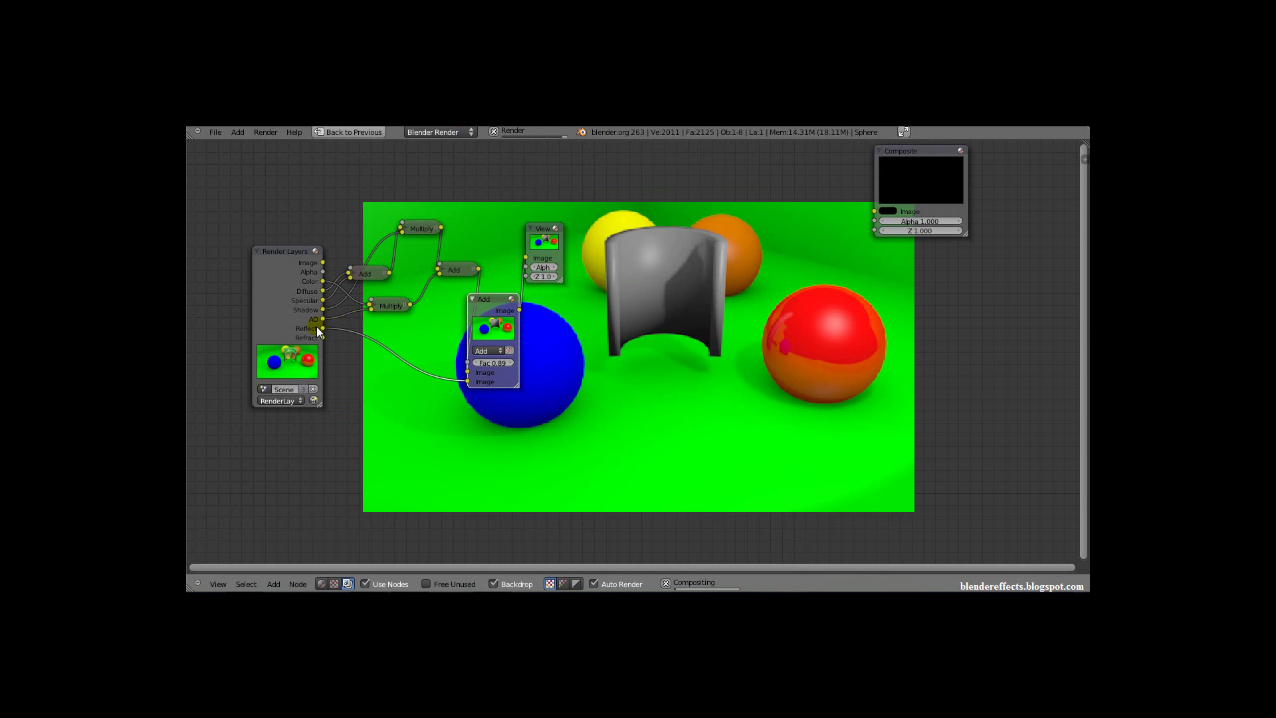
{"action": "left_click", "coordinate": [492, 362]}
{"action": "type", "text": "1"}
{"action": "key", "text": "Return"}
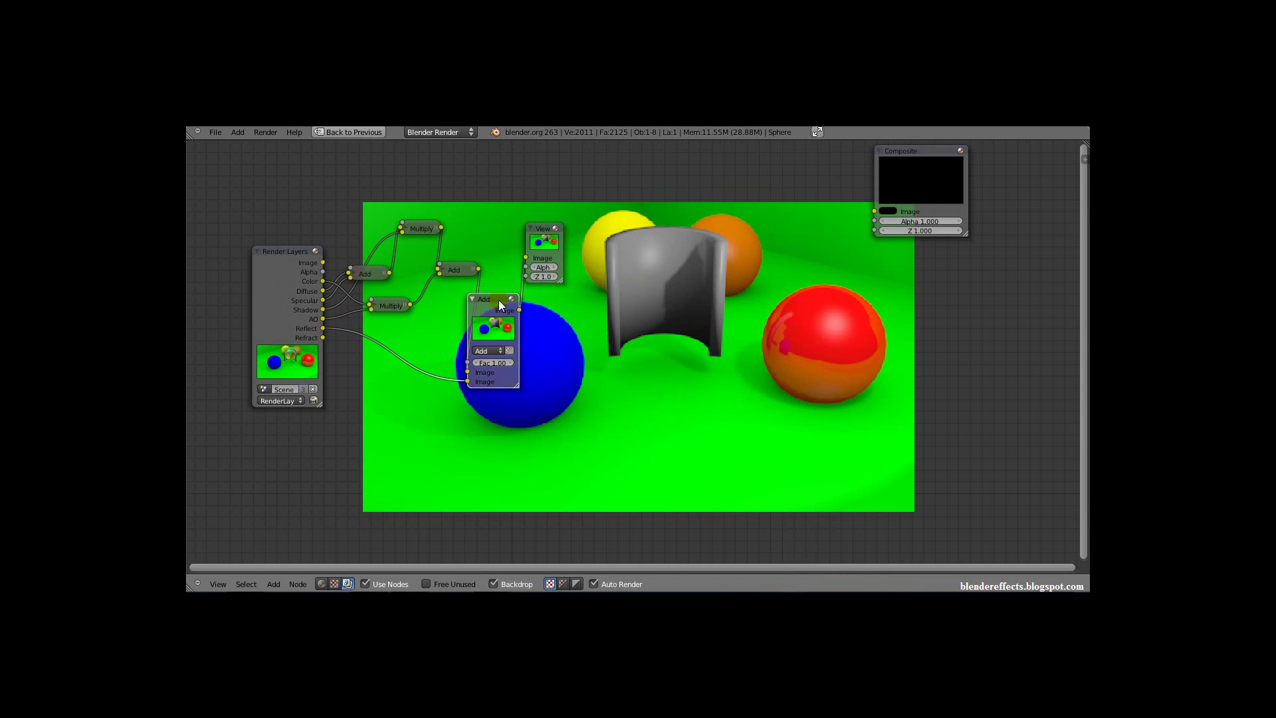
{"action": "left_click", "coordinate": [473, 299]}
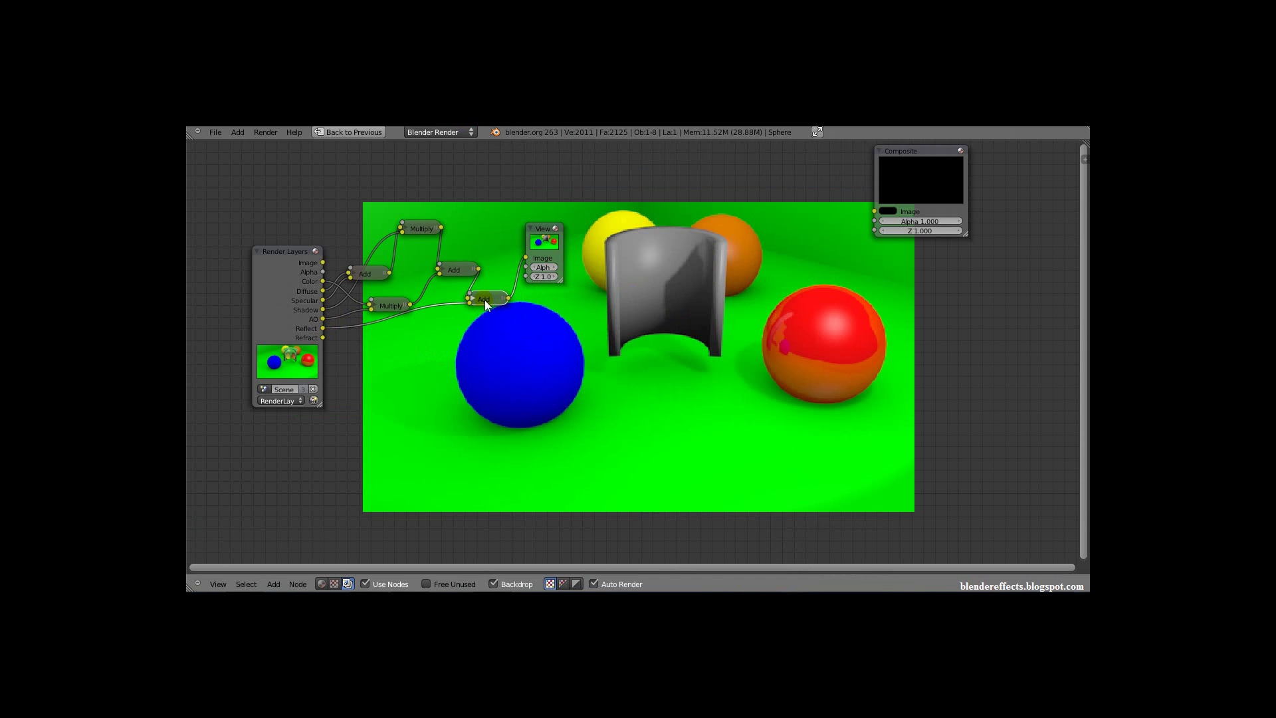
{"action": "key", "text": "g"}
{"action": "left_click", "coordinate": [491, 323]}
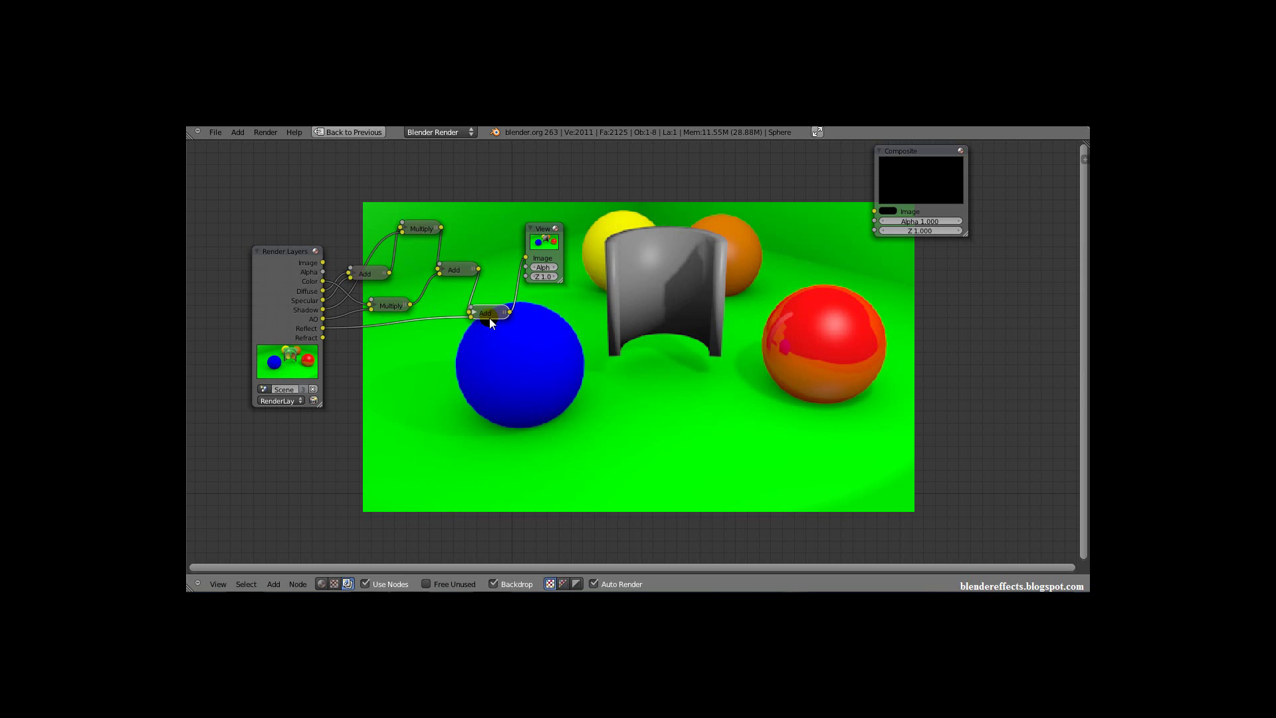
- Duplicate the Reflect Add node, combine the previous result with the Refract pass in it, and send its output to the Viewer
{"action": "key", "text": "shift+d"}
{"action": "left_click", "coordinate": [529, 348]}
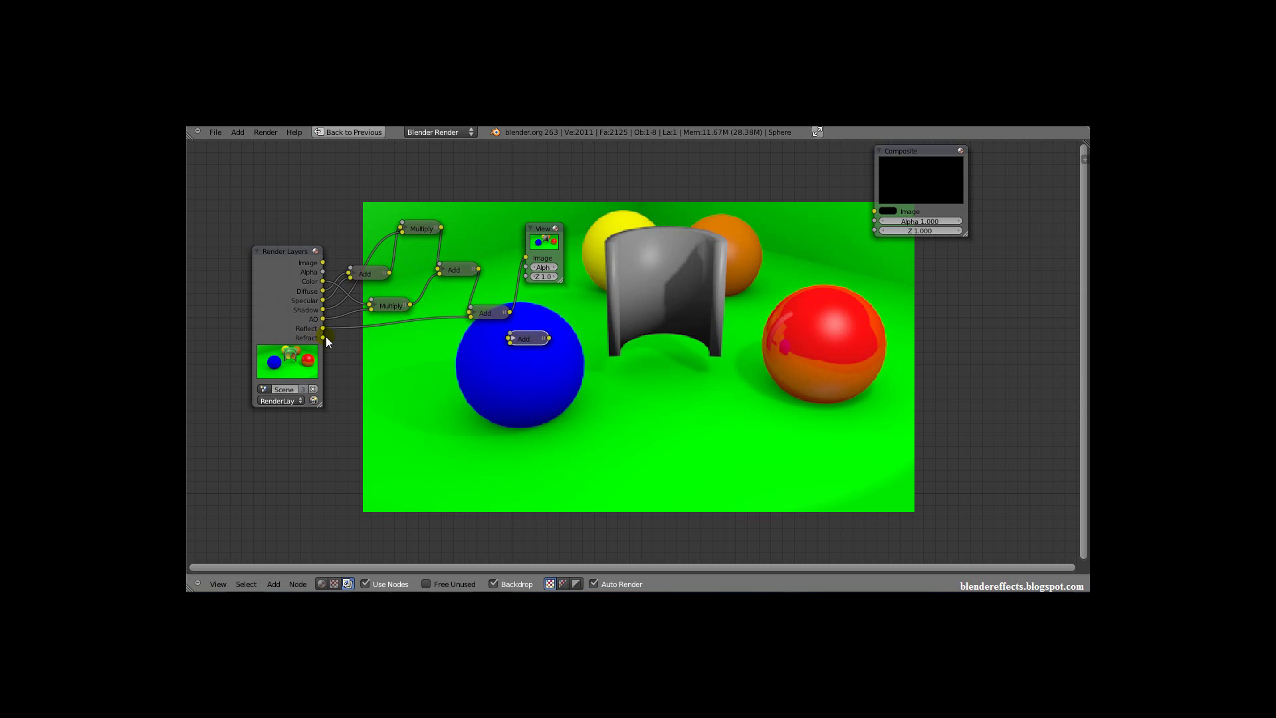
{"action": "left_click_drag", "start_coordinate": [323, 338], "coordinate": [504, 342]}
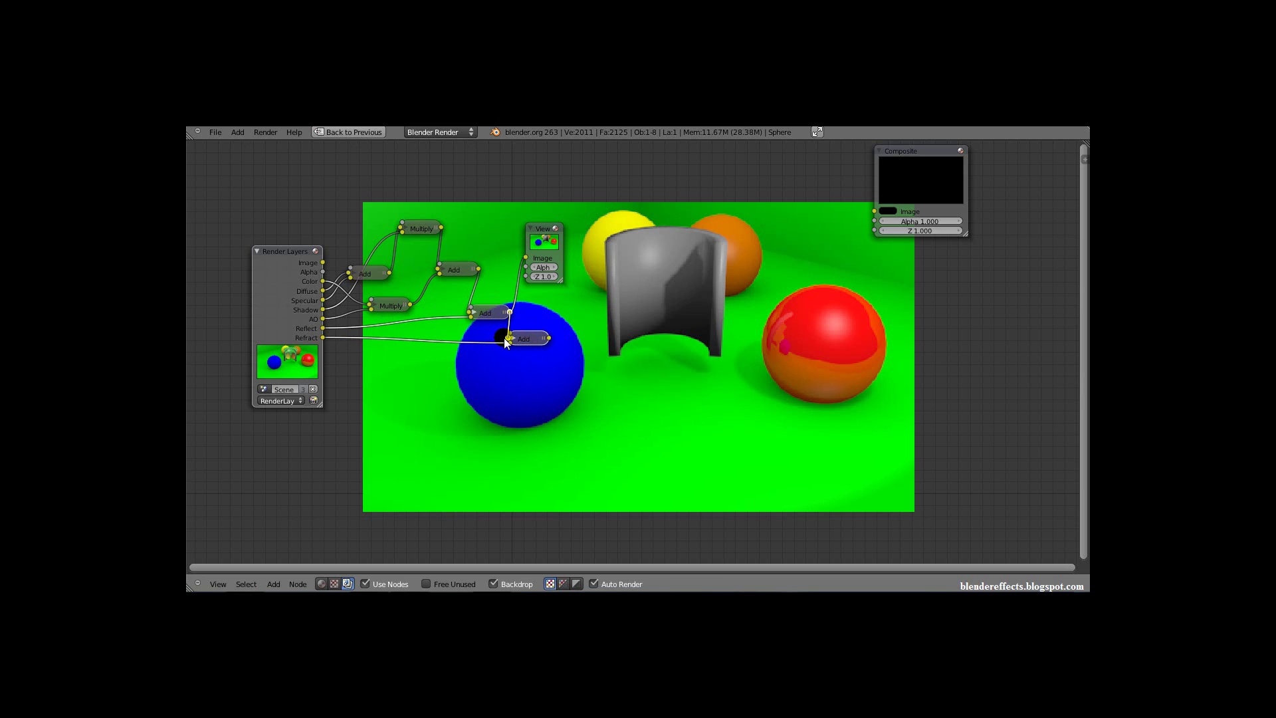
{"action": "key", "text": "g"}
{"action": "left_click", "coordinate": [519, 339]}
{"action": "left_click_drag", "start_coordinate": [512, 277], "coordinate": [564, 335], "text": "ctrl"}
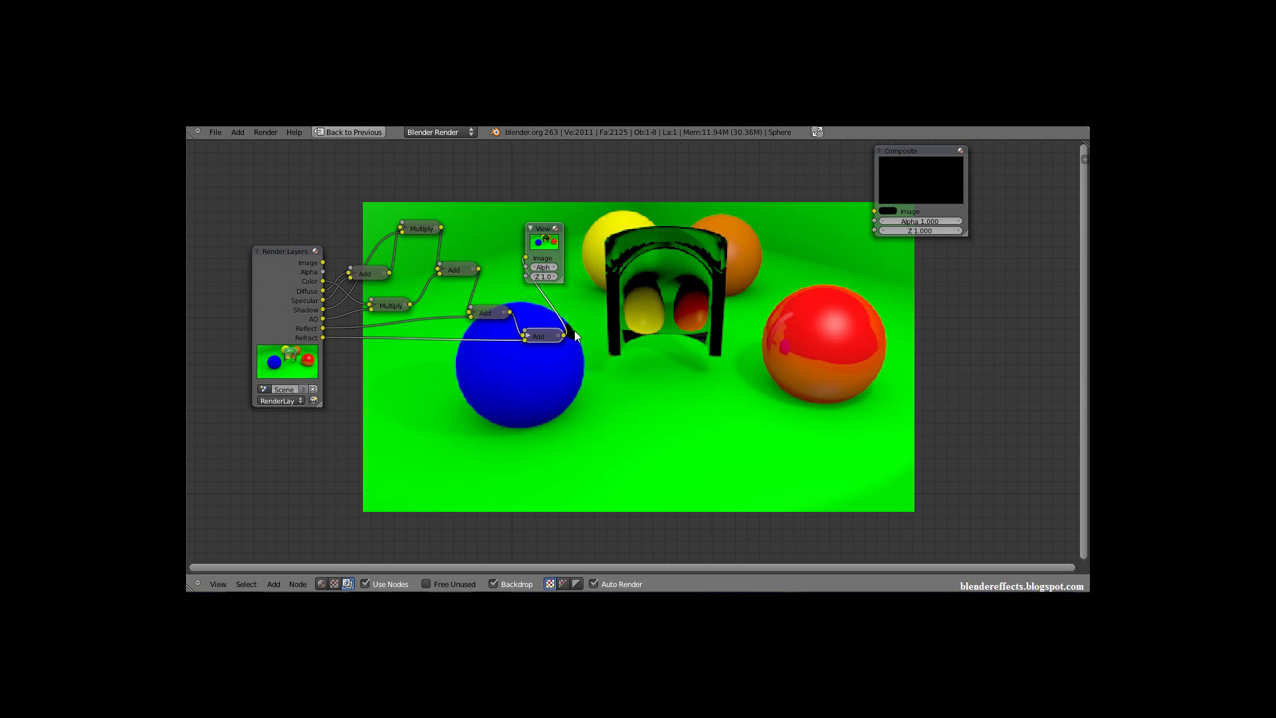
- Try a lower factor and the Multiply blend type on the expanded Refract Add node, and return it to Add
{"action": "left_click", "coordinate": [529, 337]}
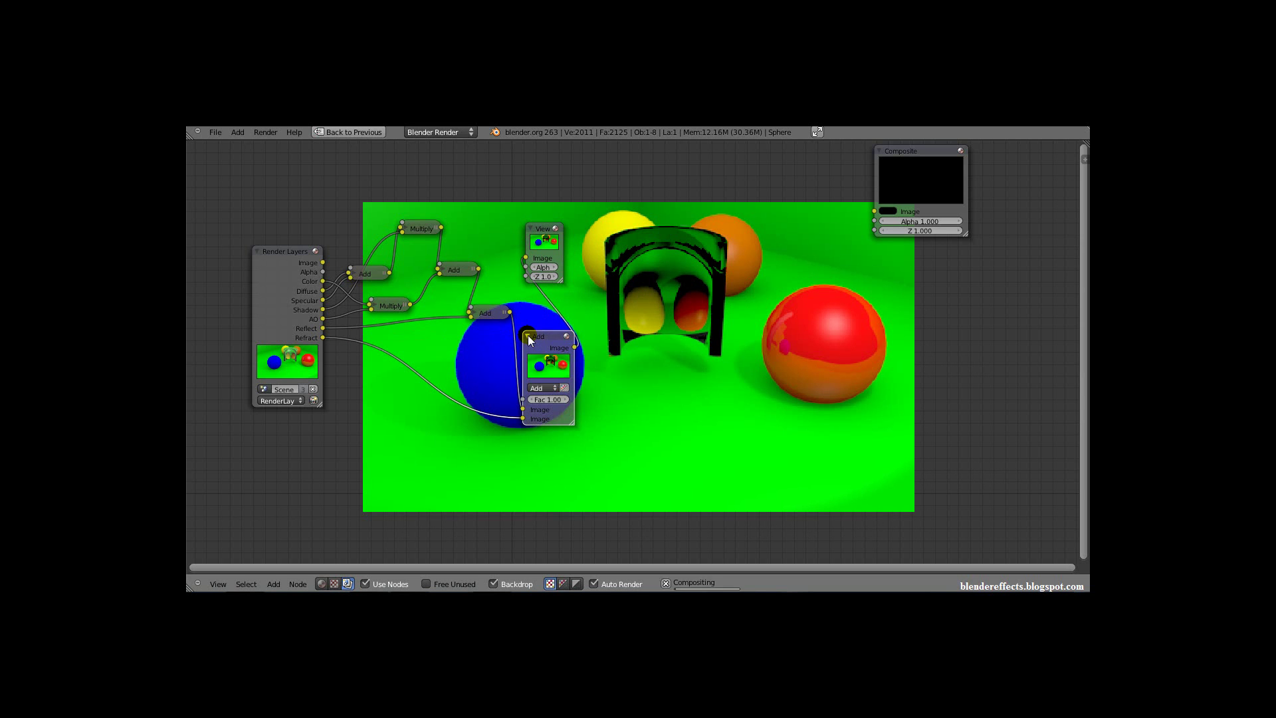
{"action": "left_click_drag", "start_coordinate": [557, 404], "coordinate": [549, 396]}
{"action": "left_click", "coordinate": [543, 388]}
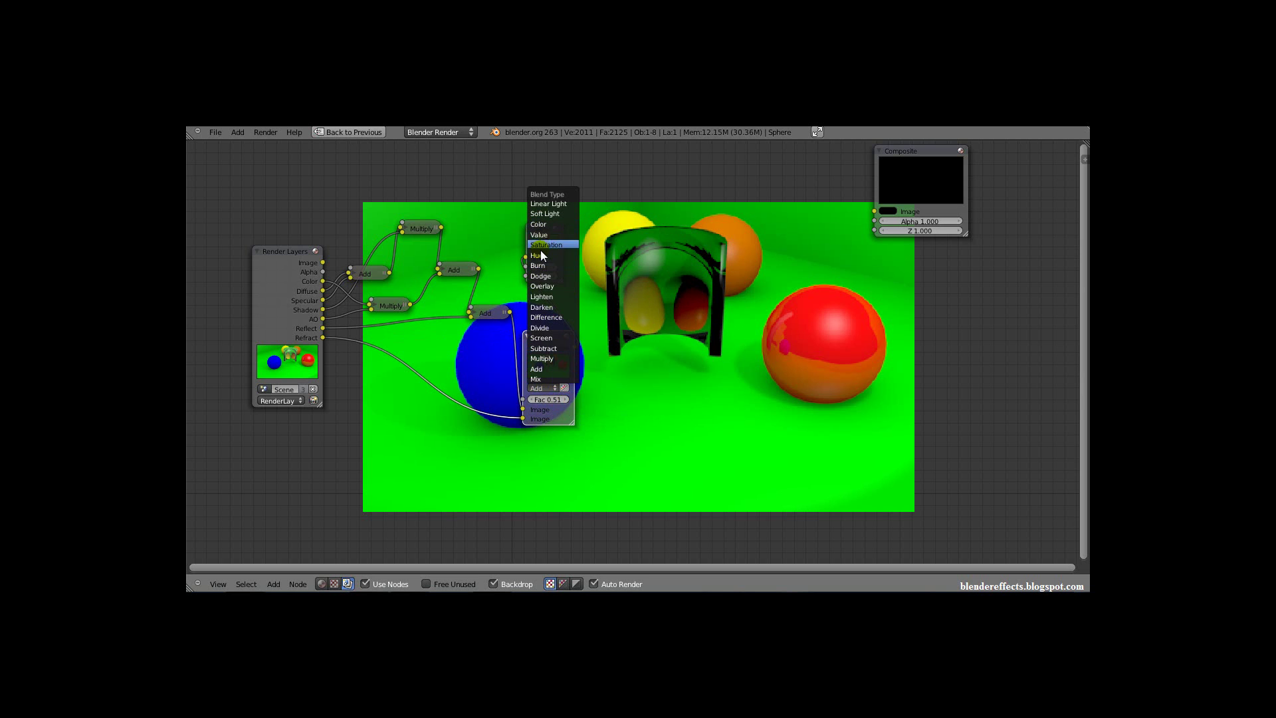
{"action": "left_click", "coordinate": [547, 359]}
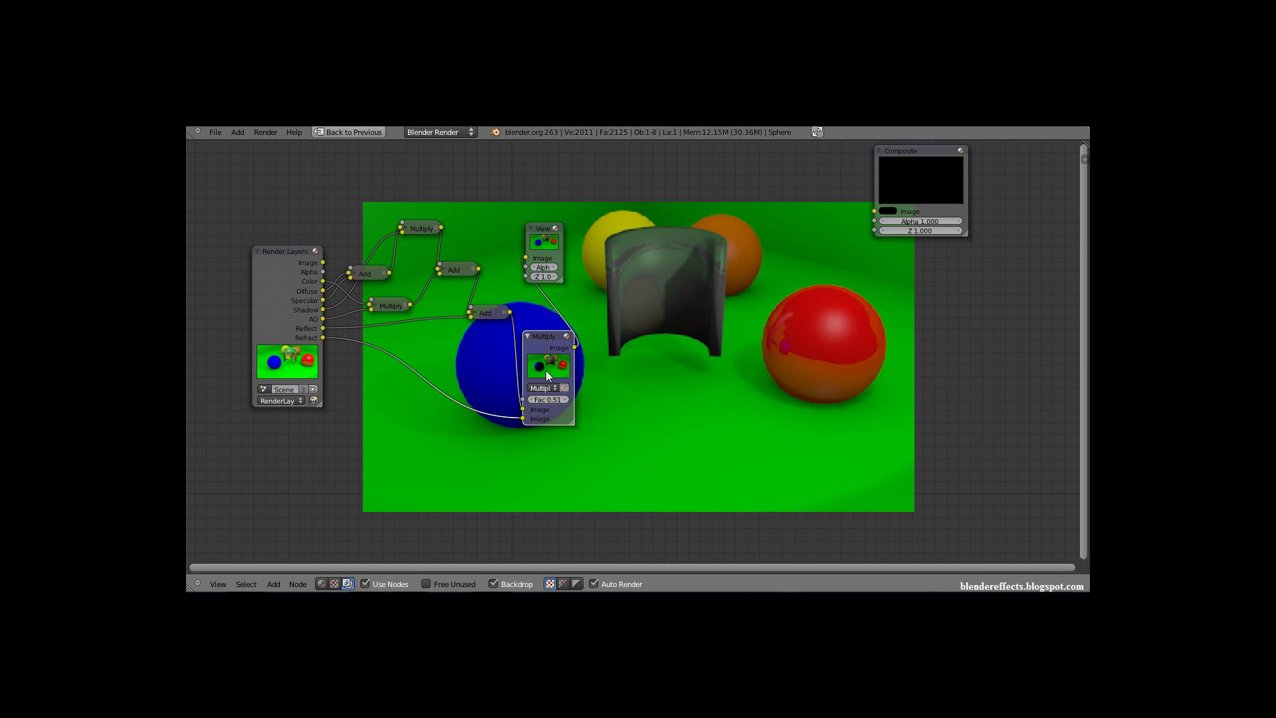
{"action": "left_click_drag", "start_coordinate": [544, 400], "coordinate": [556, 401]}
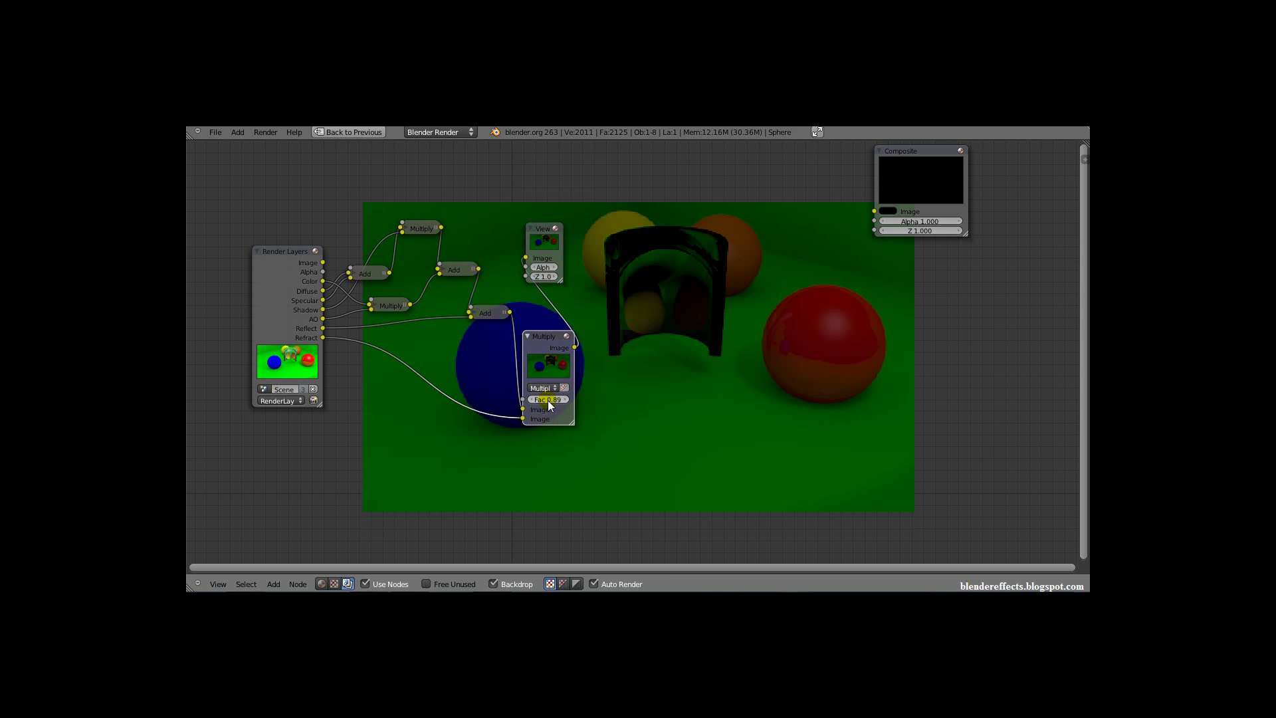
{"action": "left_click_drag", "start_coordinate": [549, 400], "coordinate": [555, 400]}
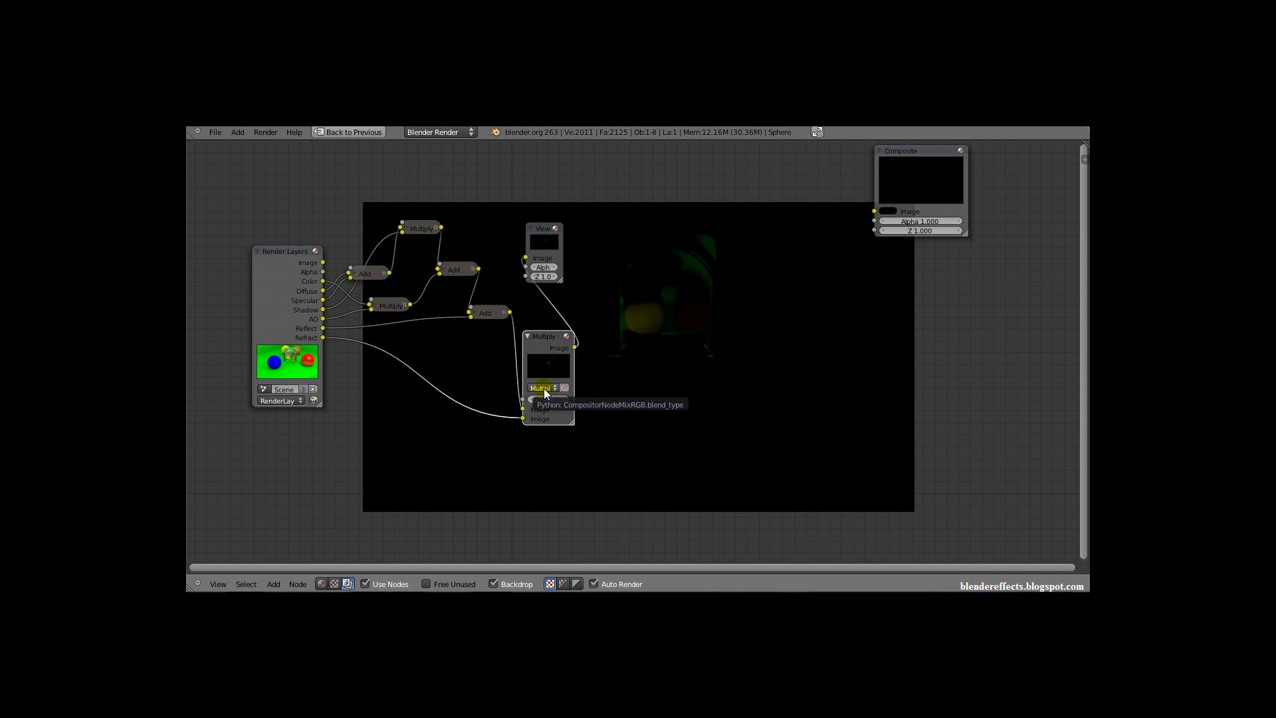
{"action": "left_click", "coordinate": [542, 388]}
{"action": "left_click", "coordinate": [541, 368]}
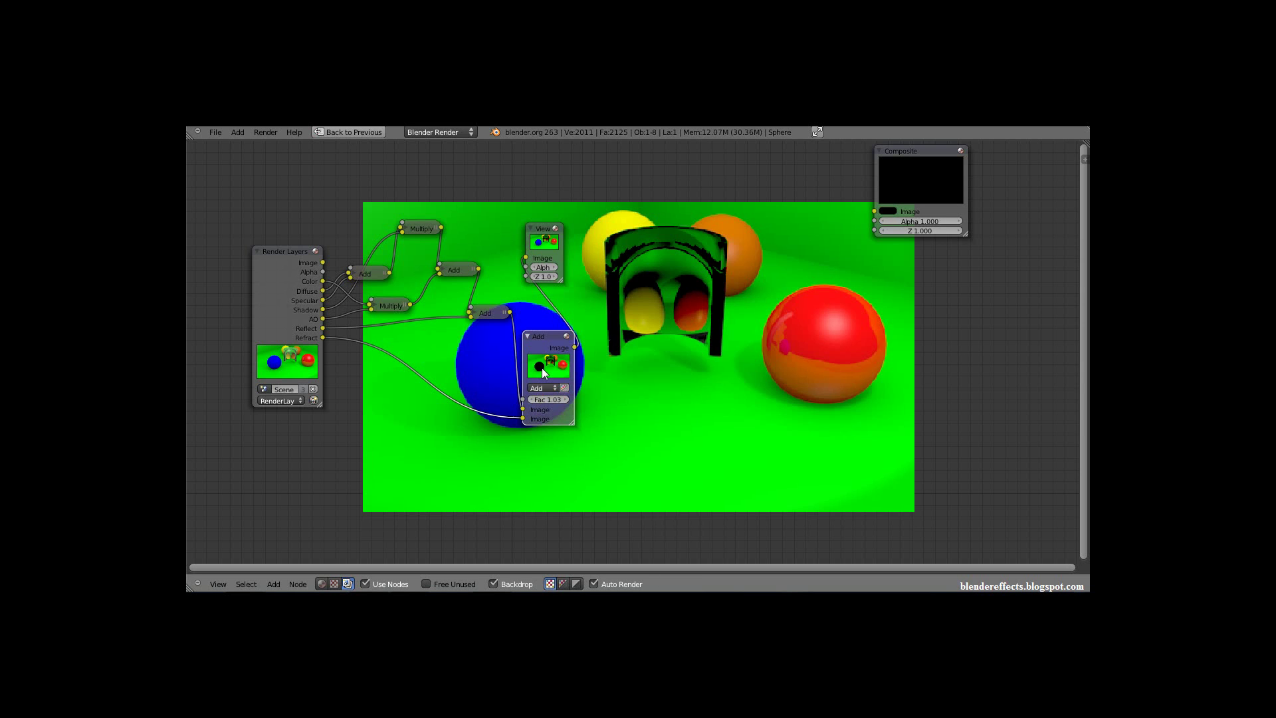
- Feed the Refract pass into the last Add node's first image input and, after trying a factor of 3.00, set it to 1.50
{"action": "mouse_move", "coordinate": [545, 399]}
{"action": "left_mouse_down"}
{"action": "mouse_move", "coordinate": [520, 417]}
{"action": "mouse_move", "coordinate": [574, 397]}
{"action": "mouse_move", "coordinate": [549, 399]}
{"action": "left_mouse_up"}
{"action": "left_click", "coordinate": [547, 399]}
{"action": "type", "text": "3"}
{"action": "key", "text": "Return"}
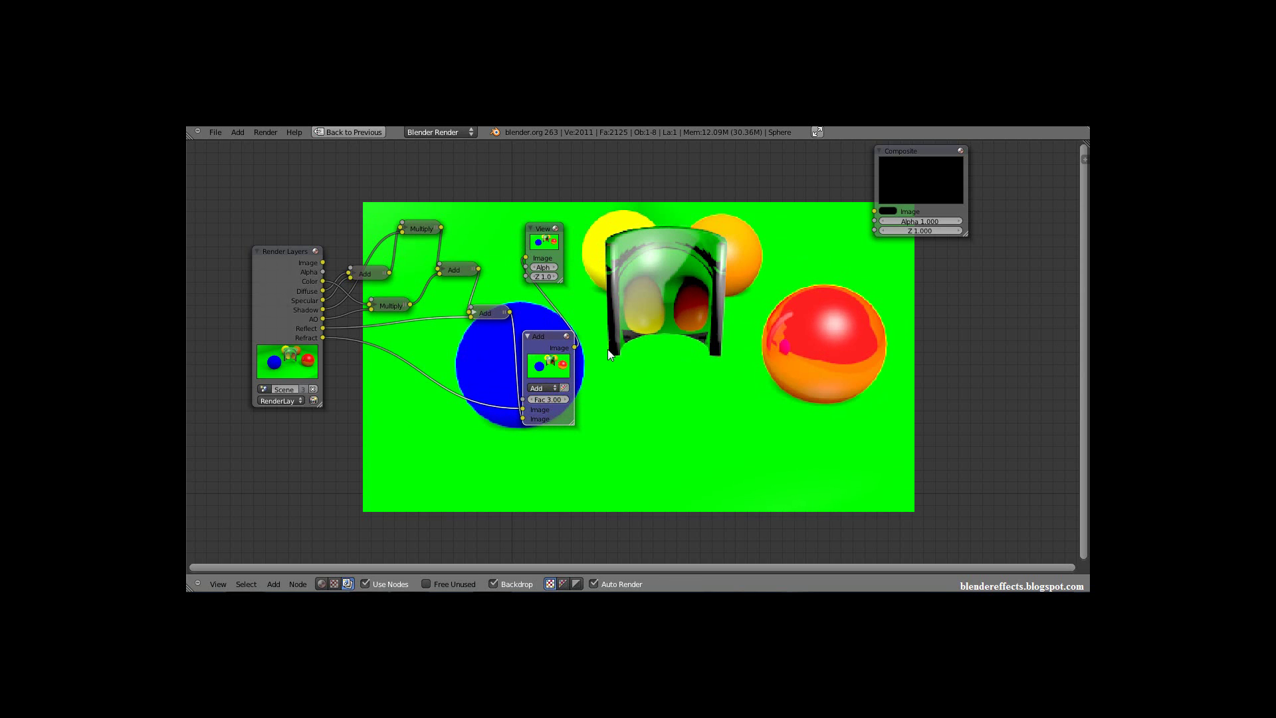
{"action": "left_click", "coordinate": [547, 399]}
{"action": "key", "text": "BackSpace"}
{"action": "key", "text": "Return"}
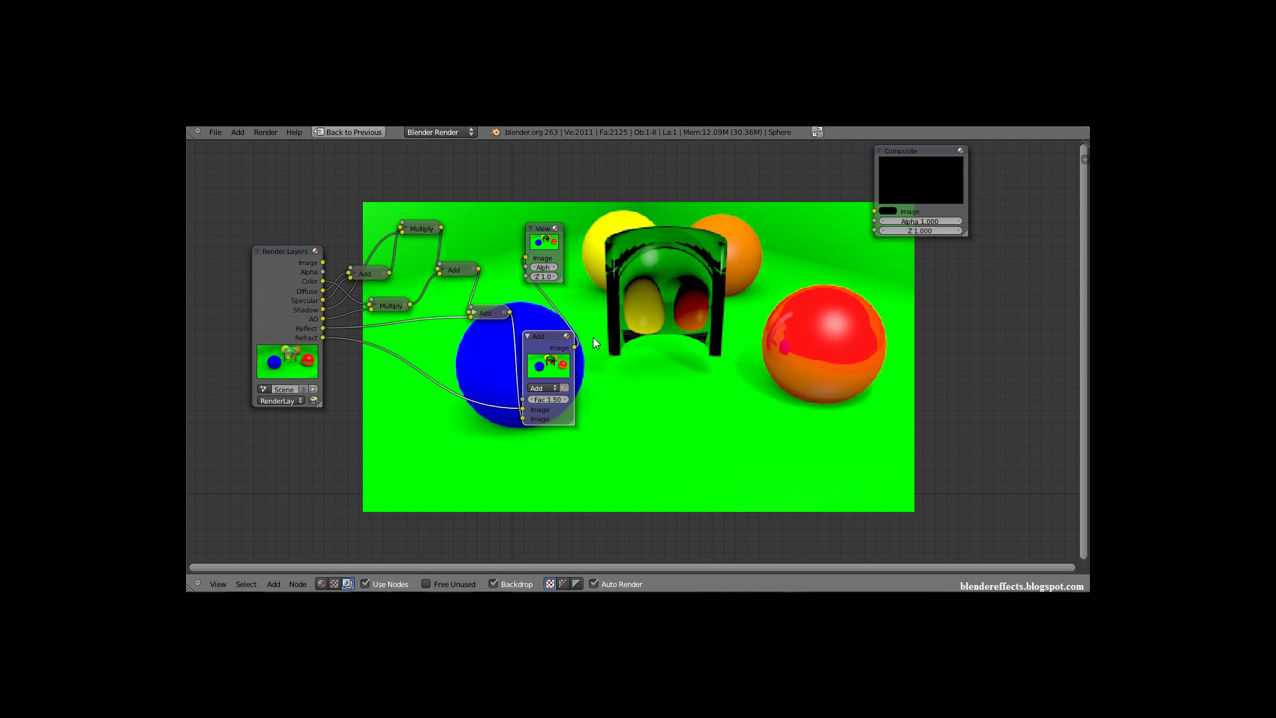
- Collapse the last Add node, and reposition the Viewer above it and the Composite node beside it
{"action": "right_click", "coordinate": [540, 245]}
{"action": "right_click_drag", "start_coordinate": [550, 230], "coordinate": [686, 249]}
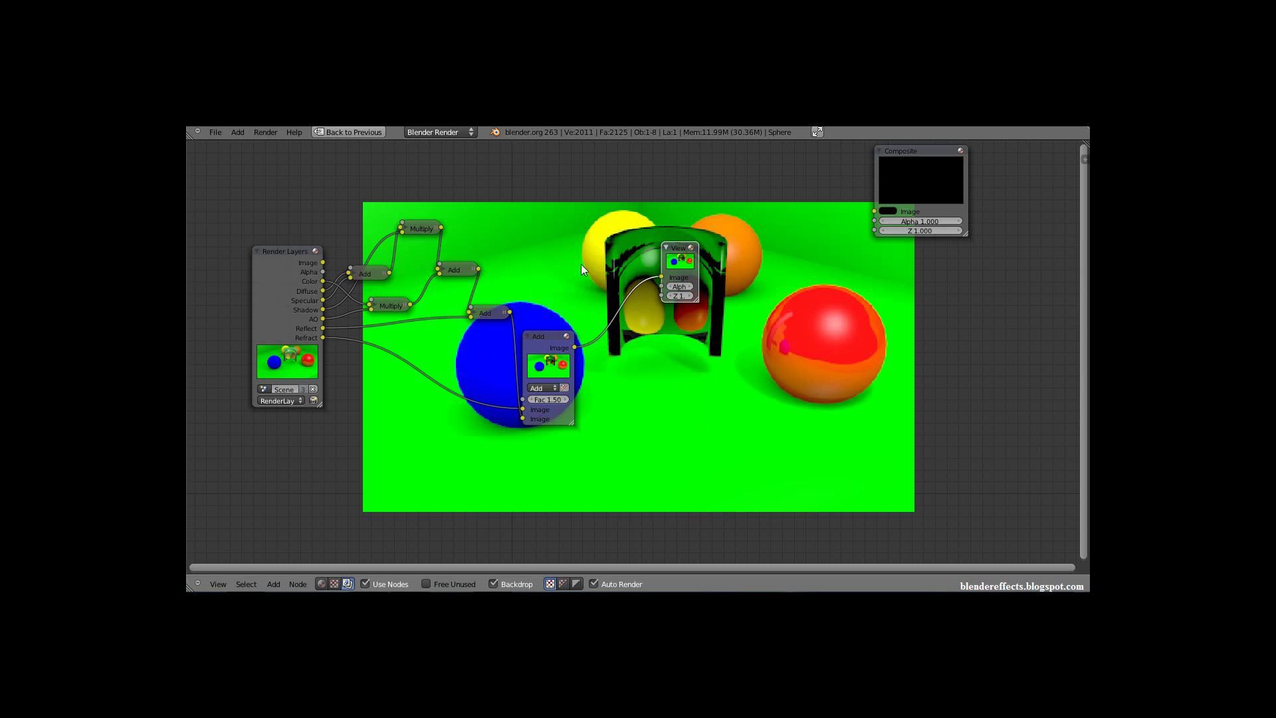
{"action": "left_click", "coordinate": [474, 354]}
{"action": "left_click", "coordinate": [527, 334]}
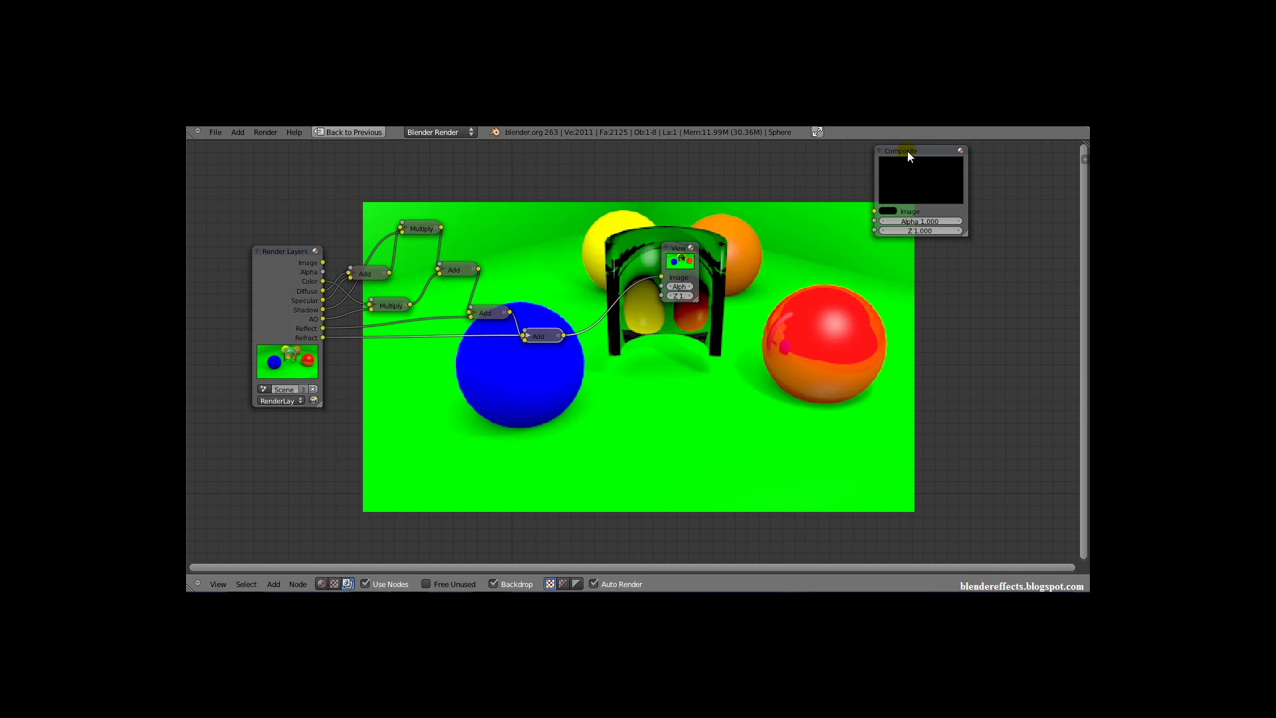
{"action": "left_click_drag", "start_coordinate": [907, 150], "coordinate": [836, 244]}
{"action": "left_click_drag", "start_coordinate": [664, 256], "coordinate": [603, 196]}
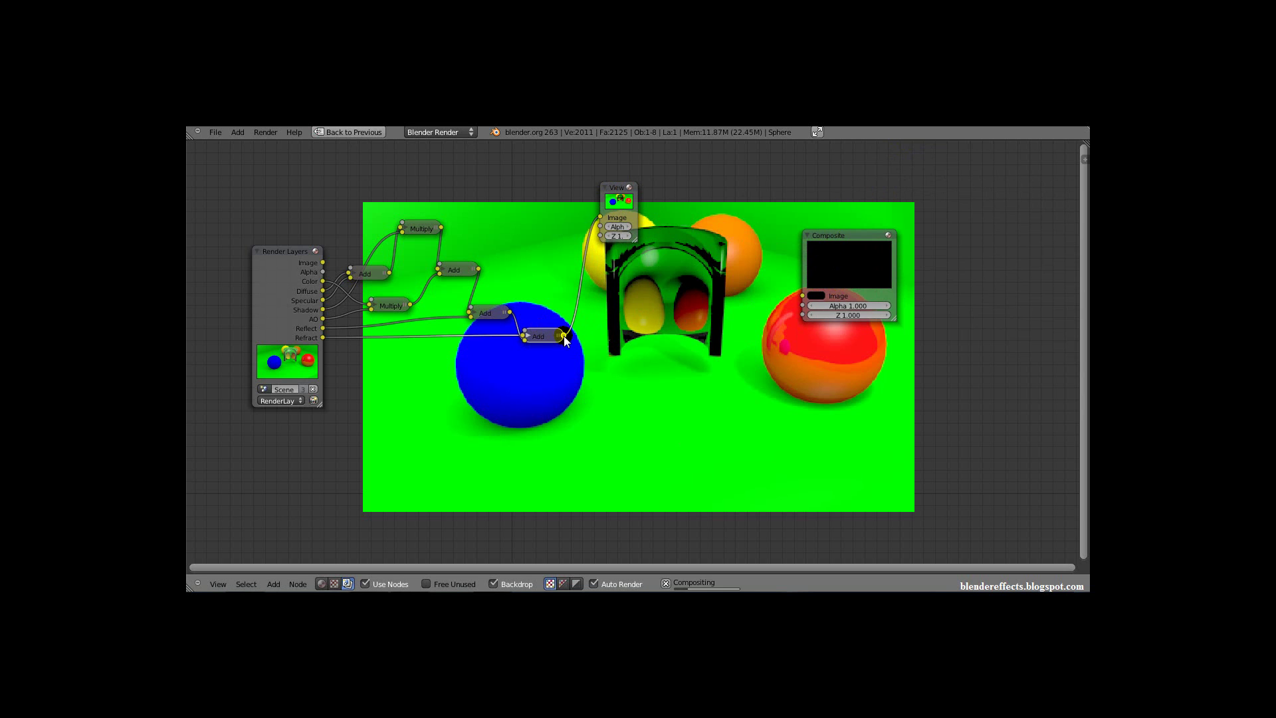
- Connect the expanded last Add node's output to the Composite node and cut its link to the Viewer
{"action": "key", "text": "h"}
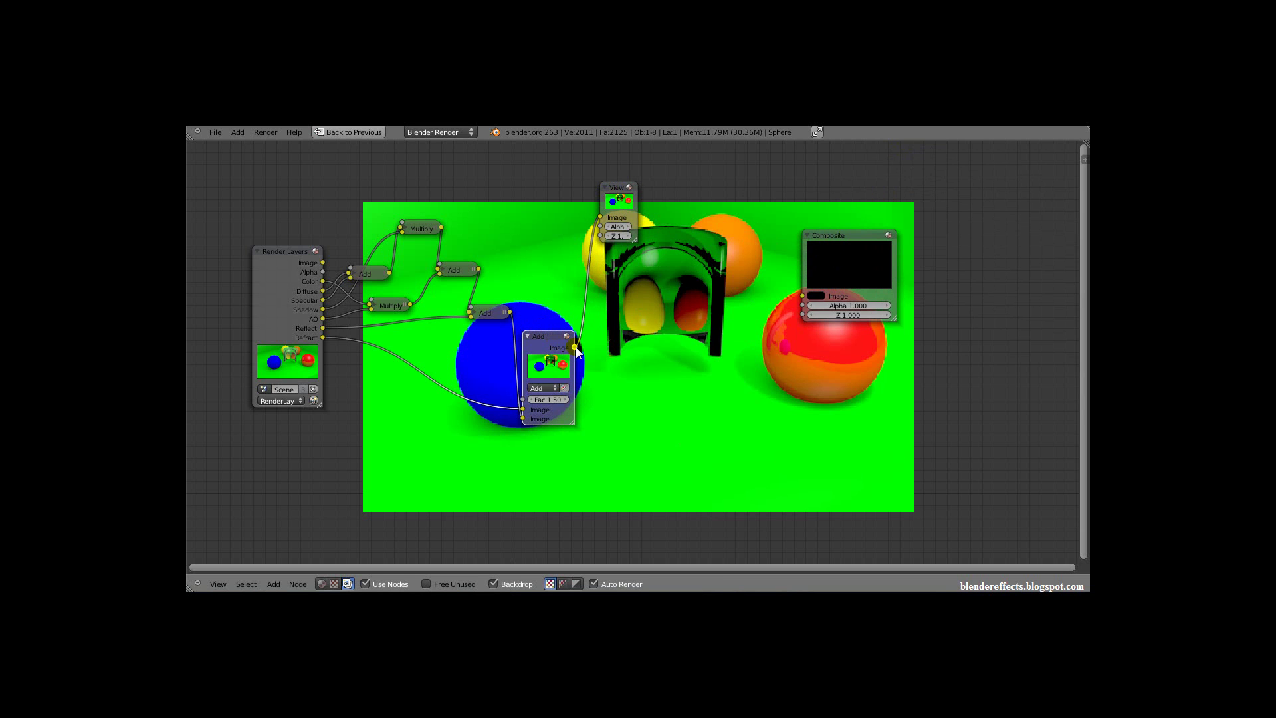
{"action": "left_click_drag", "start_coordinate": [574, 347], "coordinate": [802, 296]}
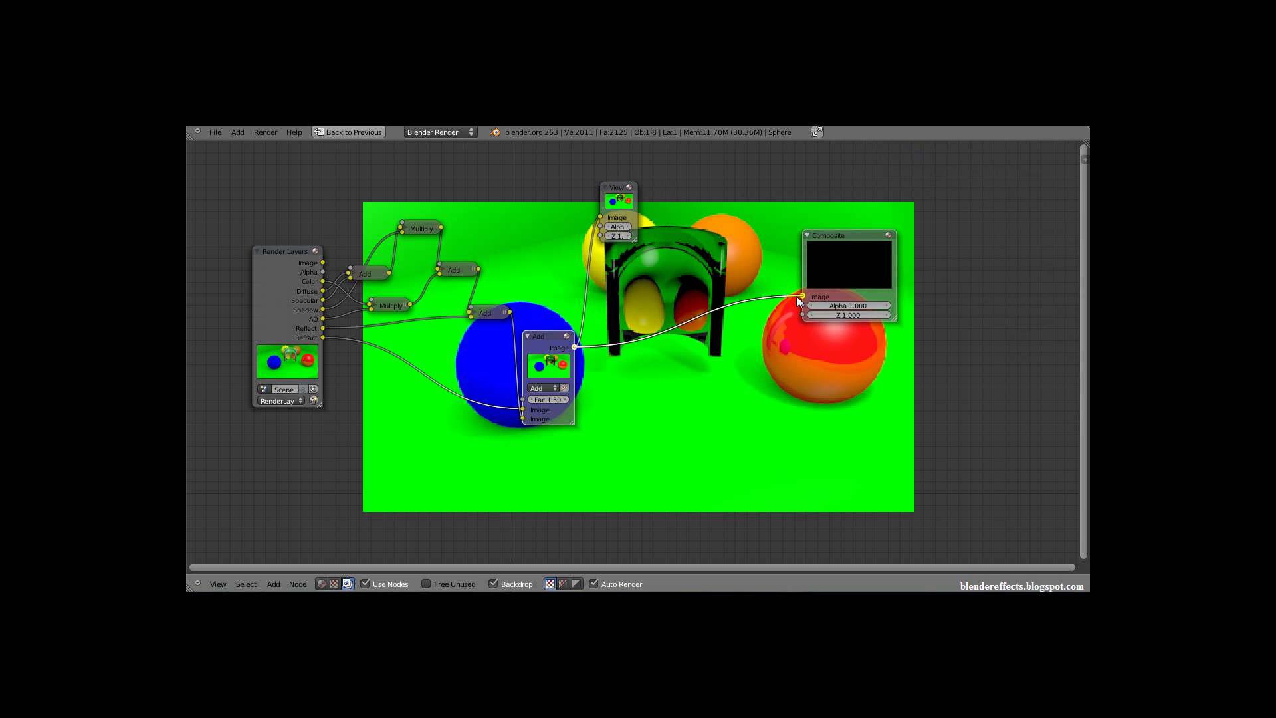
{"action": "right_click_drag", "start_coordinate": [576, 267], "coordinate": [615, 278], "text": "ctrl"}
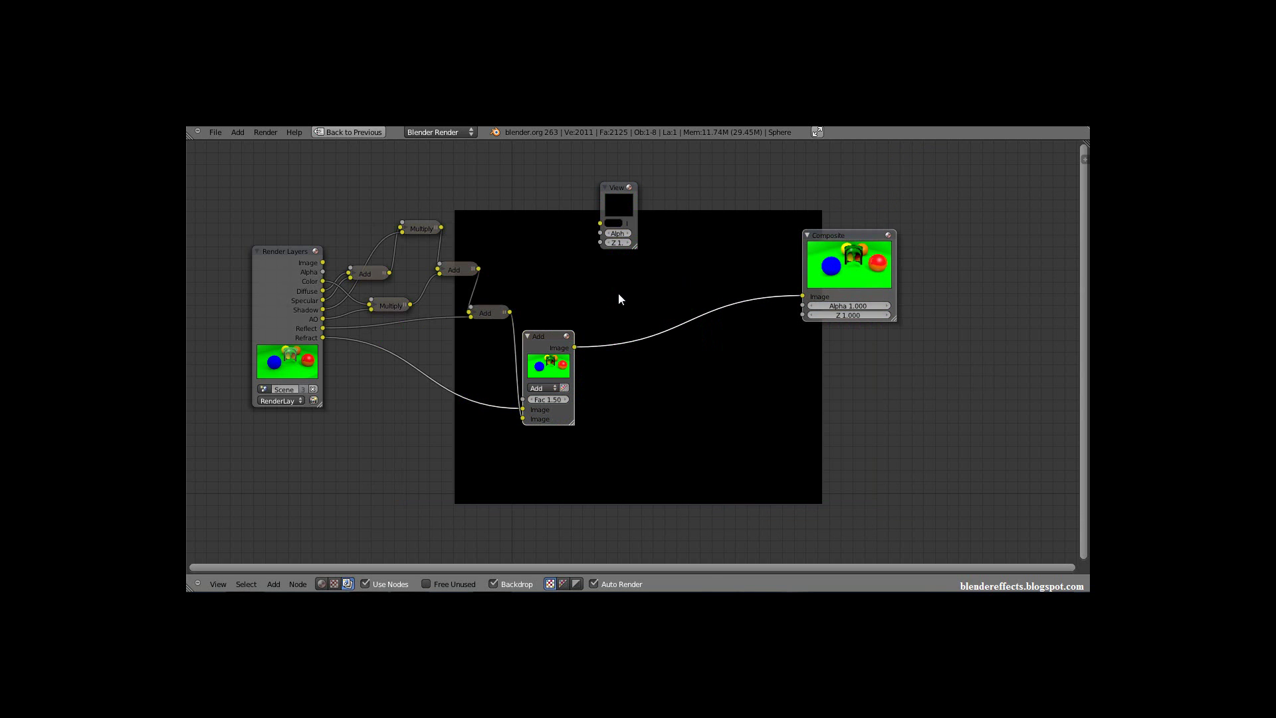
{"action": "key", "text": "ctrl+Up"}
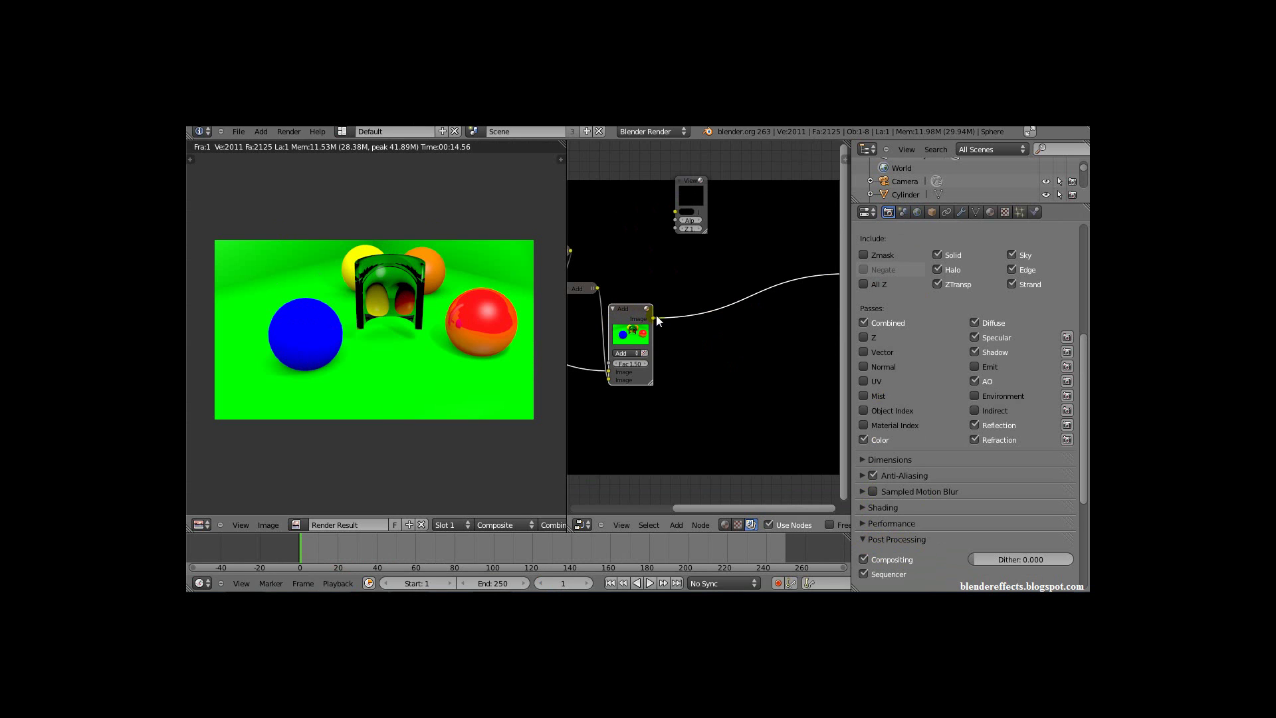
- Reconnect the last Add node's output to the Viewer and shrink the backdrop image behind the nodes
{"action": "left_click_drag", "start_coordinate": [653, 319], "coordinate": [676, 212]}
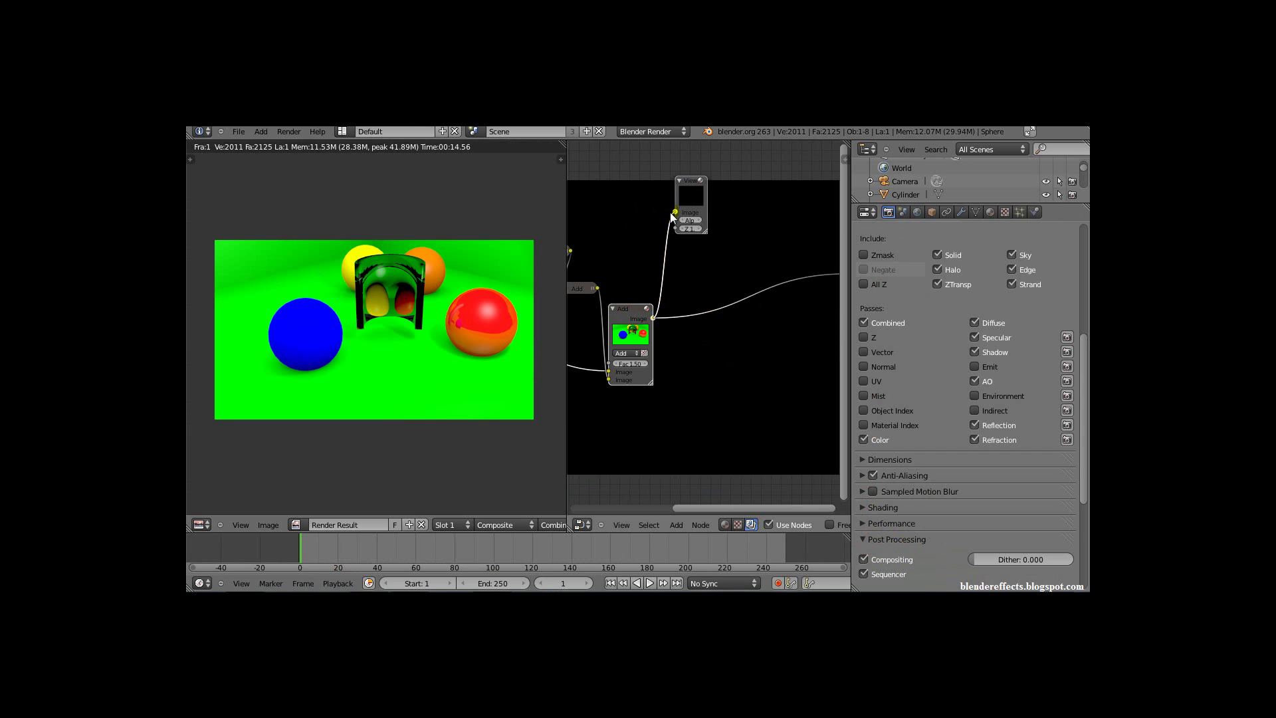
{"action": "scroll", "coordinate": [777, 329], "scroll_direction": "down", "scroll_amount": 2}
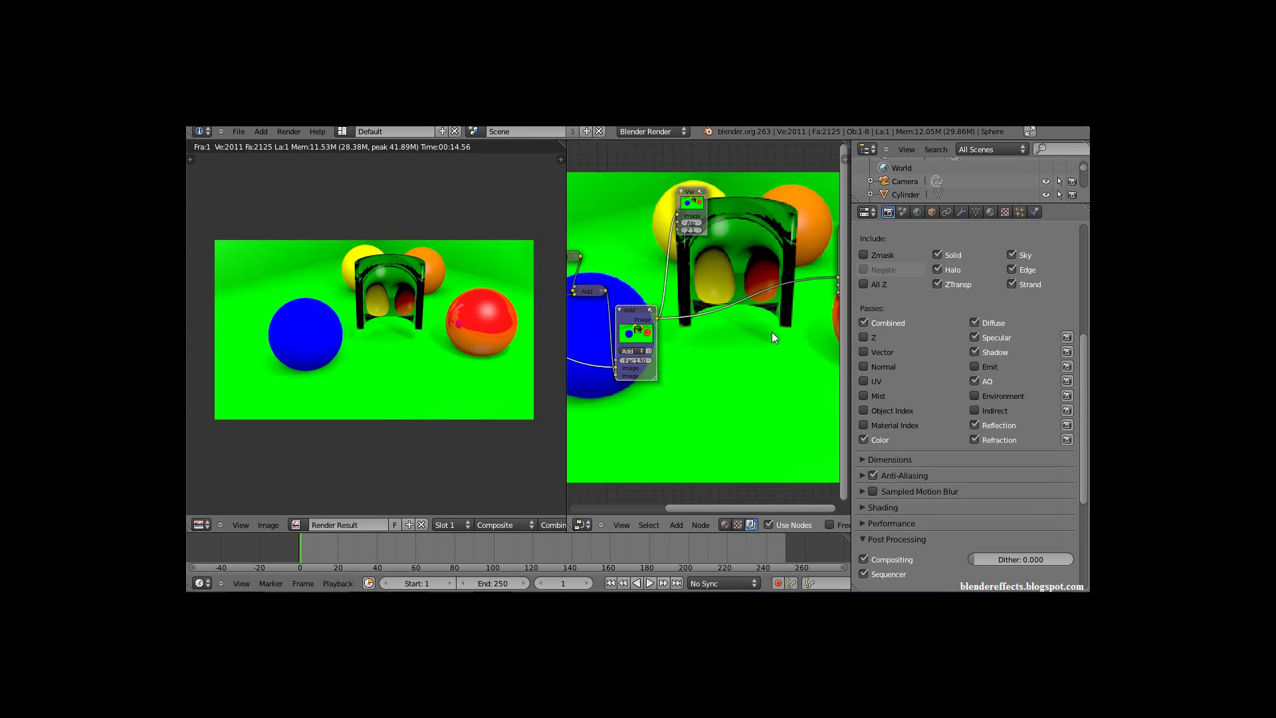
{"action": "key", "text": "v"}
{"action": "key", "text": "v"}
{"action": "key", "text": "v"}
{"action": "key", "text": "v"}
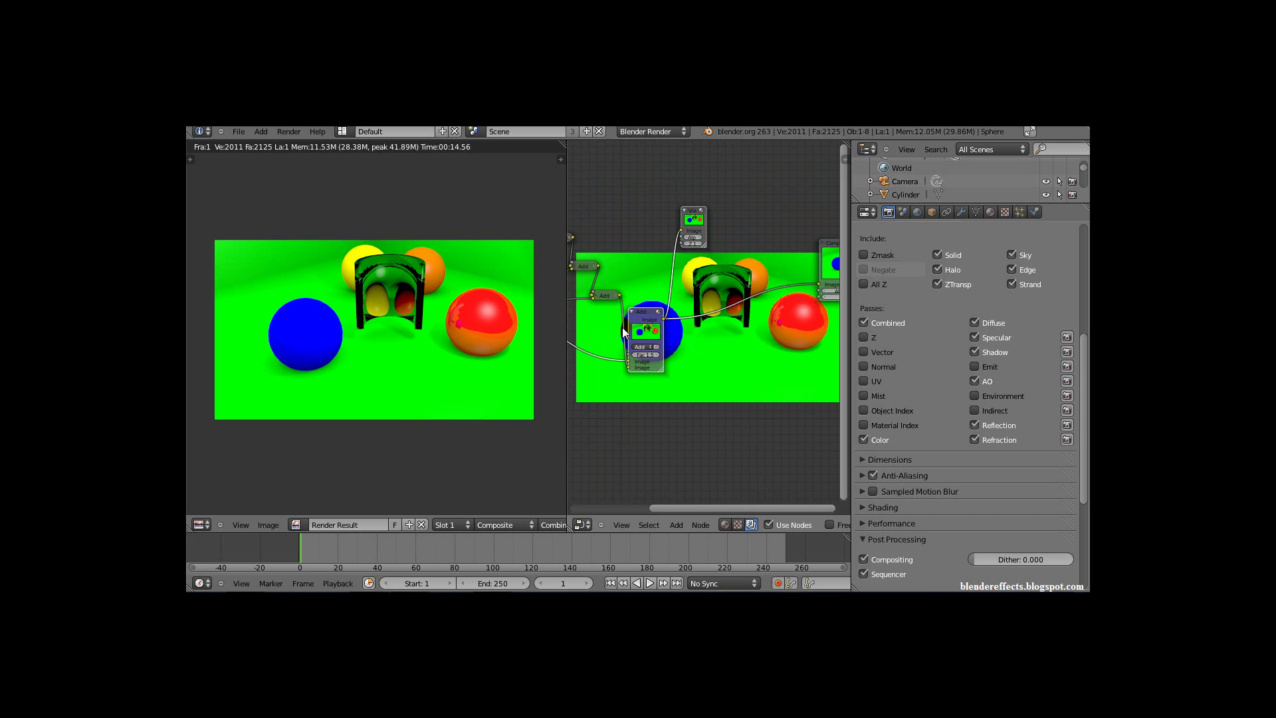
- Expand the upper Multiply node and raise its factor to about 1.6, with the backdrop reduced one step further
{"action": "middle_click_drag", "start_coordinate": [693, 340], "coordinate": [816, 318]}
{"action": "middle_click_drag", "start_coordinate": [694, 314], "coordinate": [619, 340]}
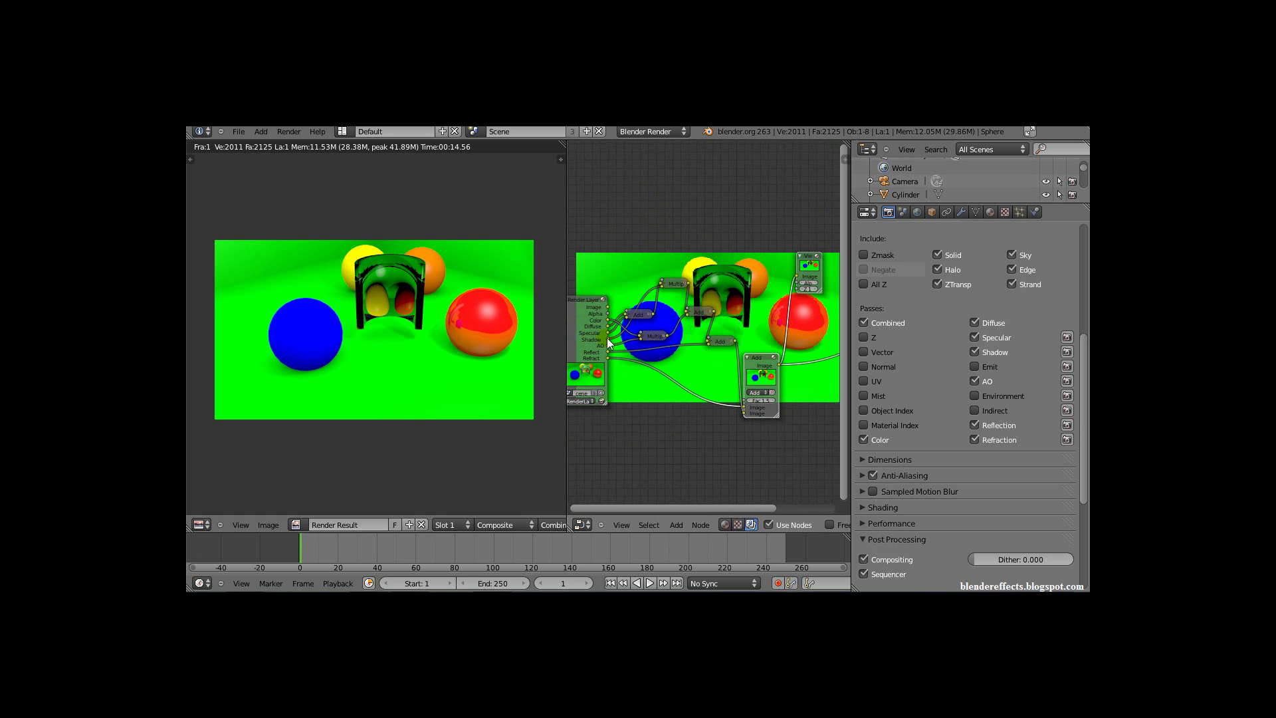
{"action": "left_click", "coordinate": [664, 283]}
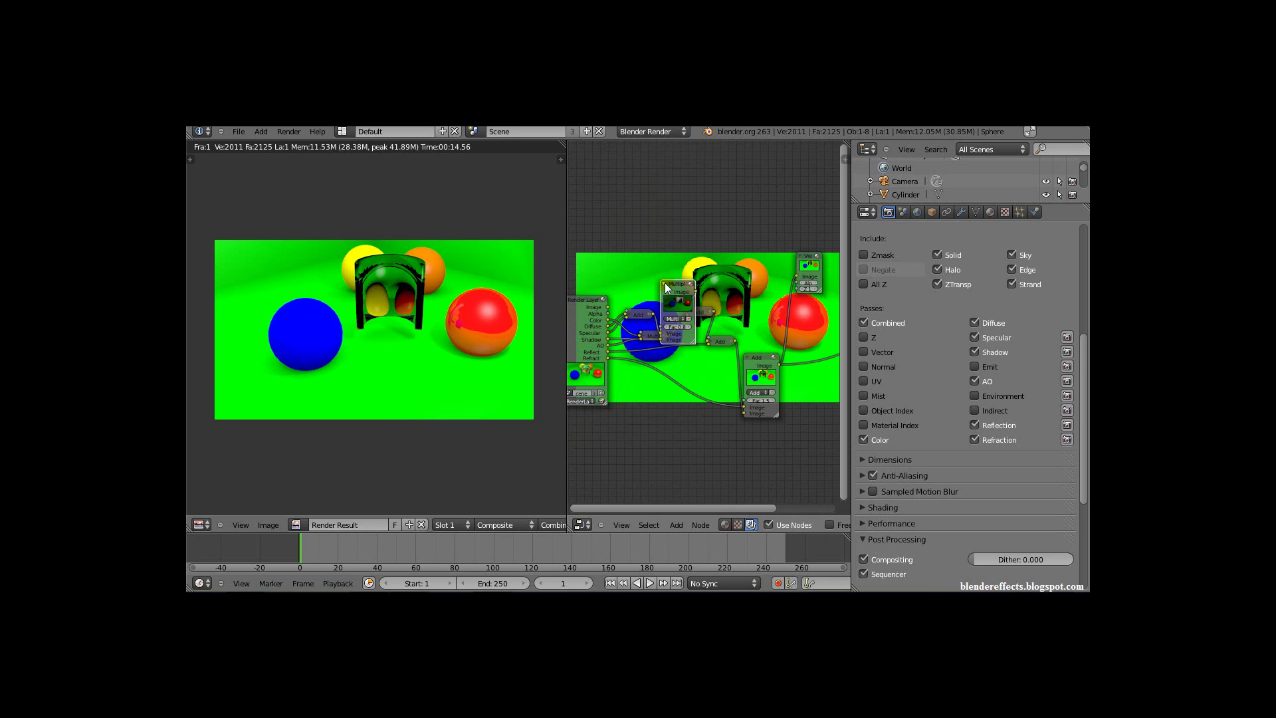
{"action": "left_click_drag", "start_coordinate": [691, 326], "coordinate": [704, 327]}
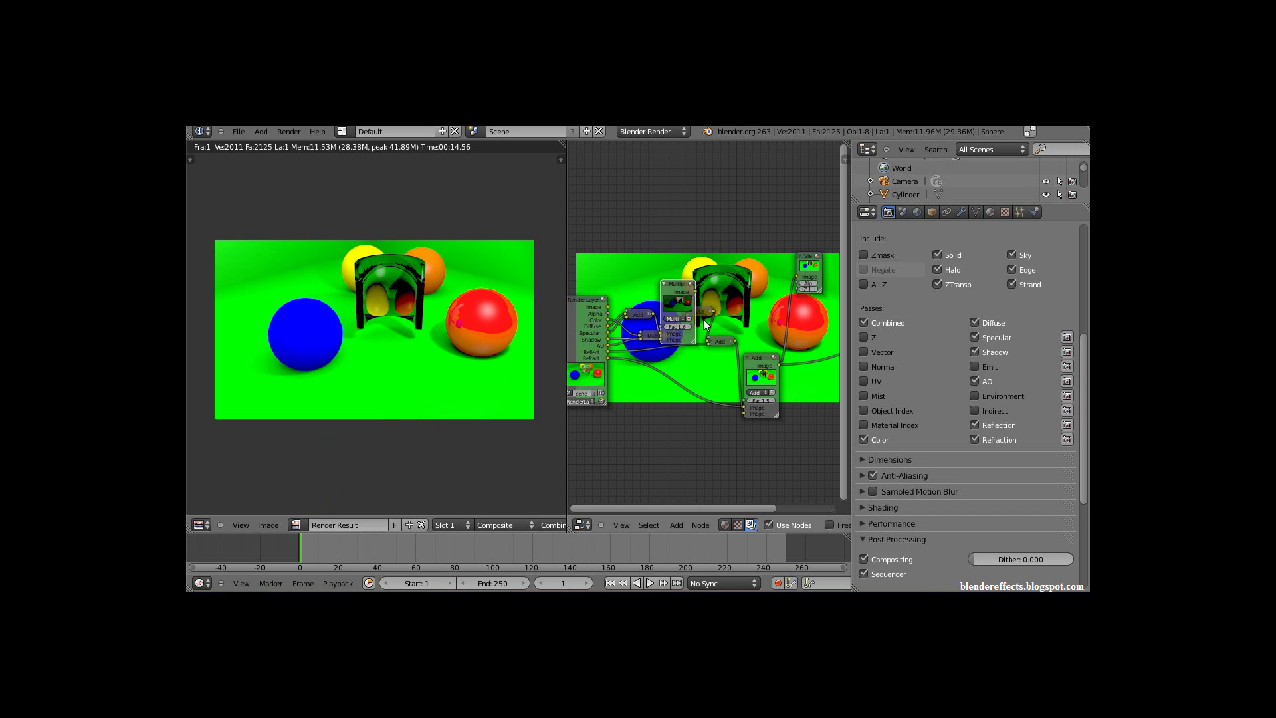
{"action": "key", "text": "alt+v"}
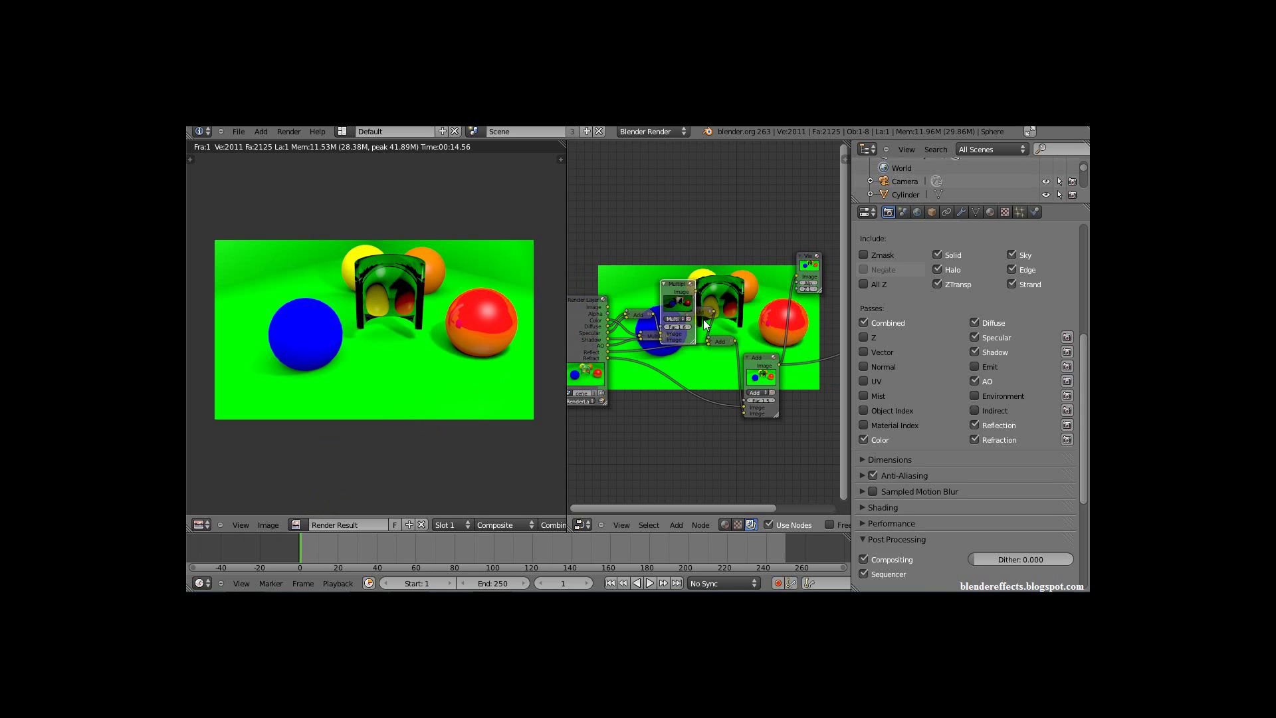
- Render the scene again, and widen the Render Layers node in the maximized node editor
{"action": "key", "text": "F12"}
{"action": "left_click_drag", "start_coordinate": [606, 402], "coordinate": [625, 449]}
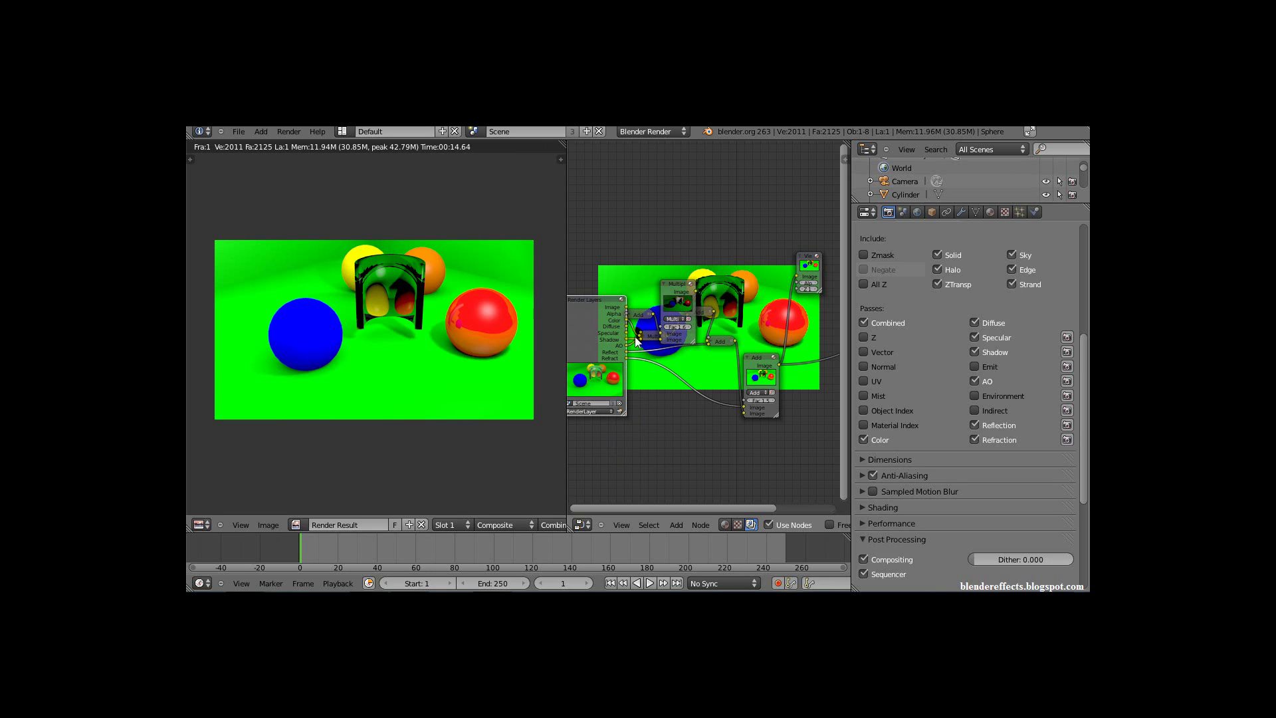
{"action": "key", "text": "ctrl+Up"}
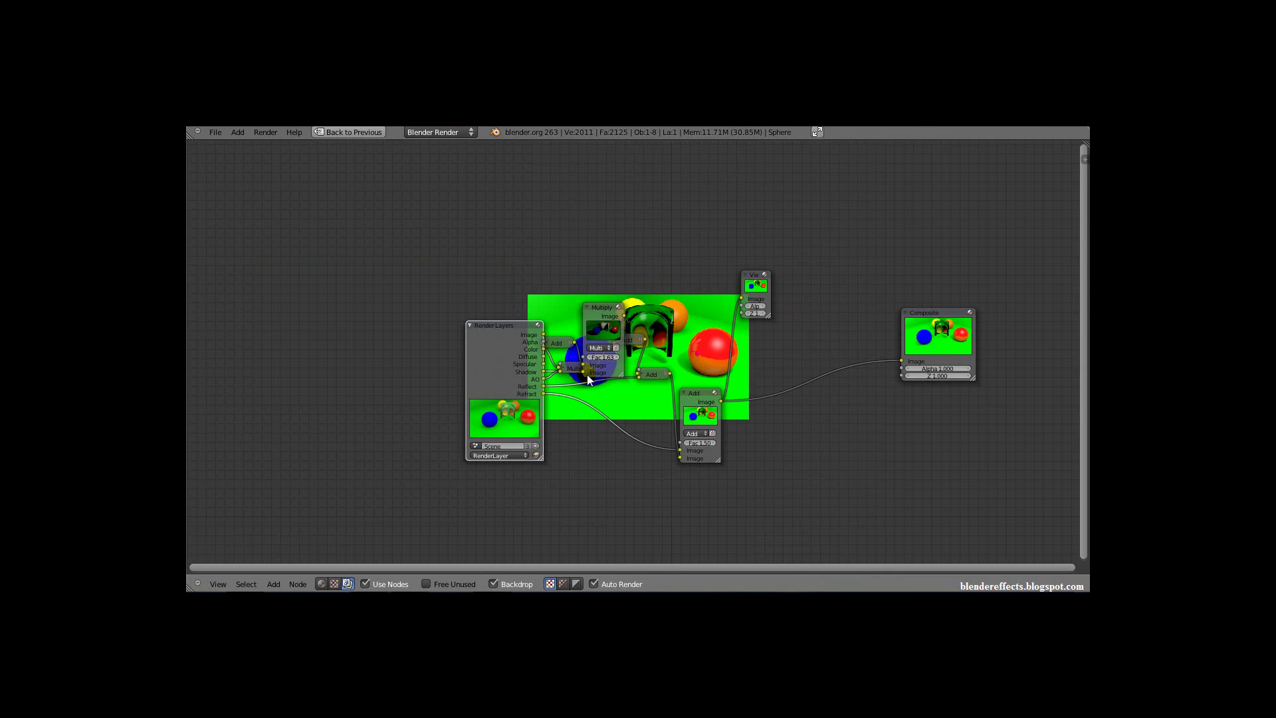
- Move the Render Layers node away from the mix nodes and expand the Add node that combines Diffuse and Specular
{"action": "scroll", "coordinate": [588, 374], "scroll_direction": "up", "scroll_amount": 4}
{"action": "scroll", "coordinate": [568, 397], "scroll_direction": "up", "scroll_amount": 1}
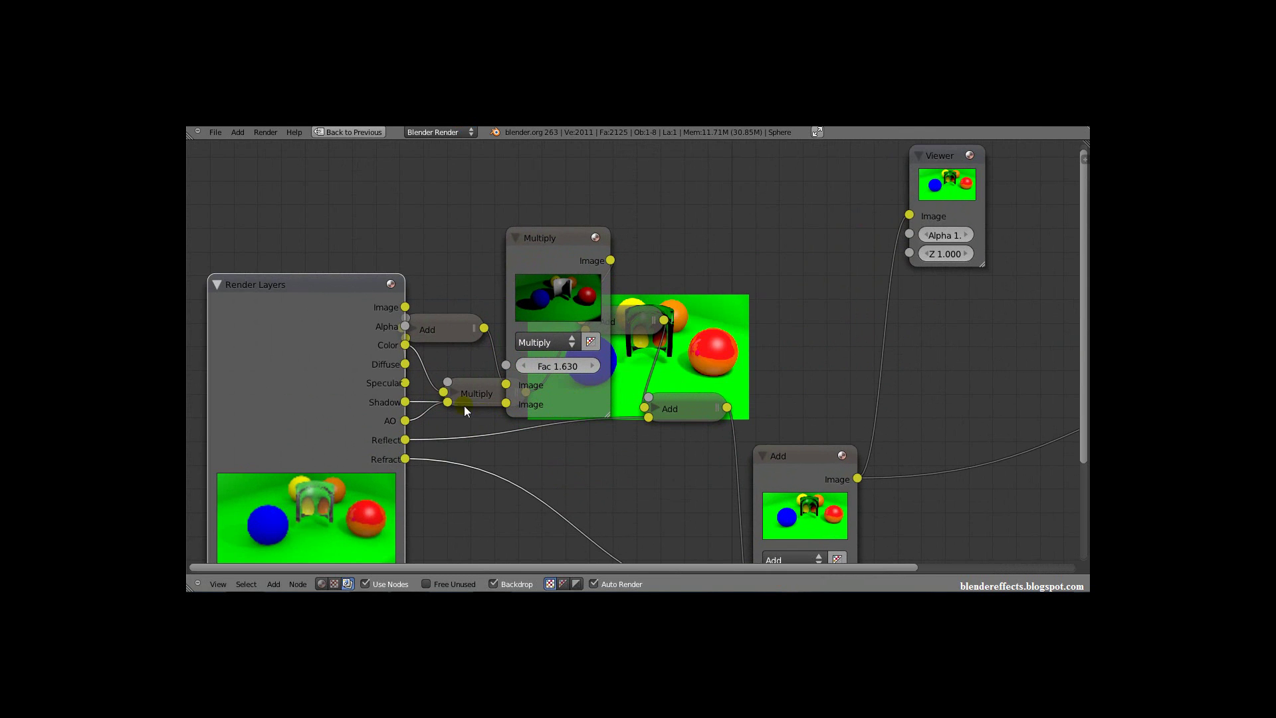
{"action": "left_click_drag", "start_coordinate": [375, 282], "coordinate": [287, 265]}
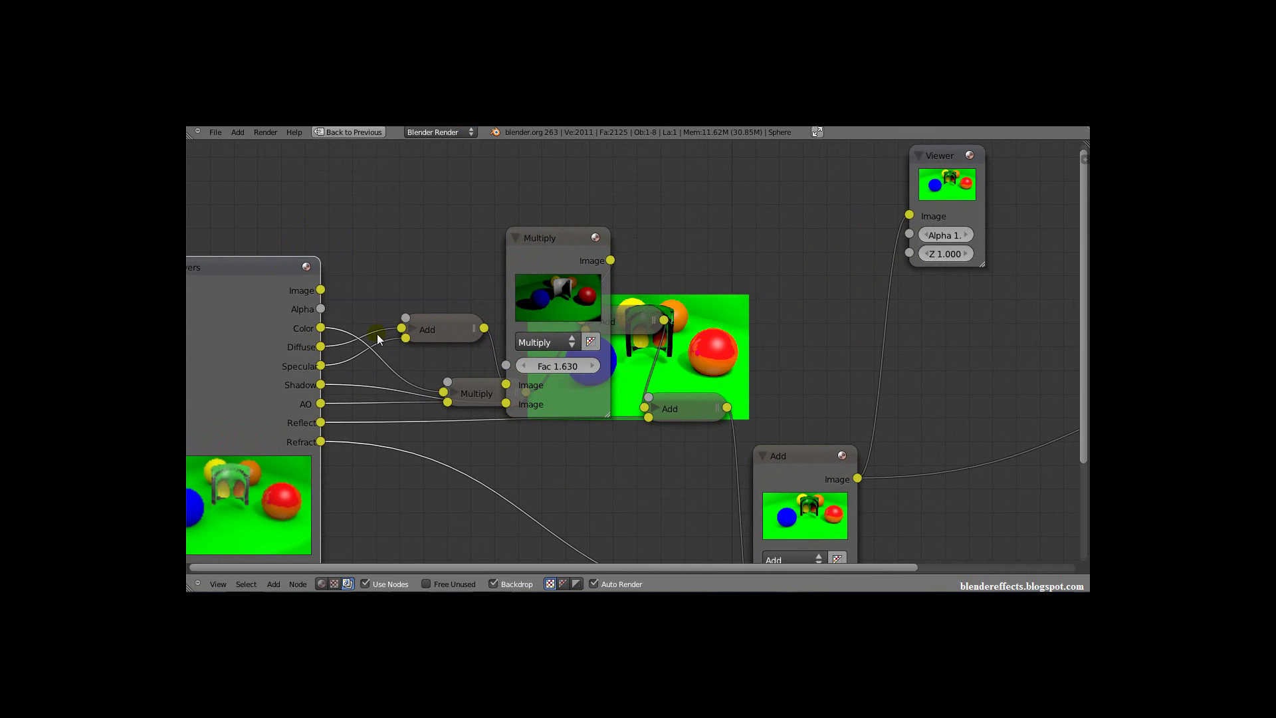
{"action": "left_click", "coordinate": [410, 329]}
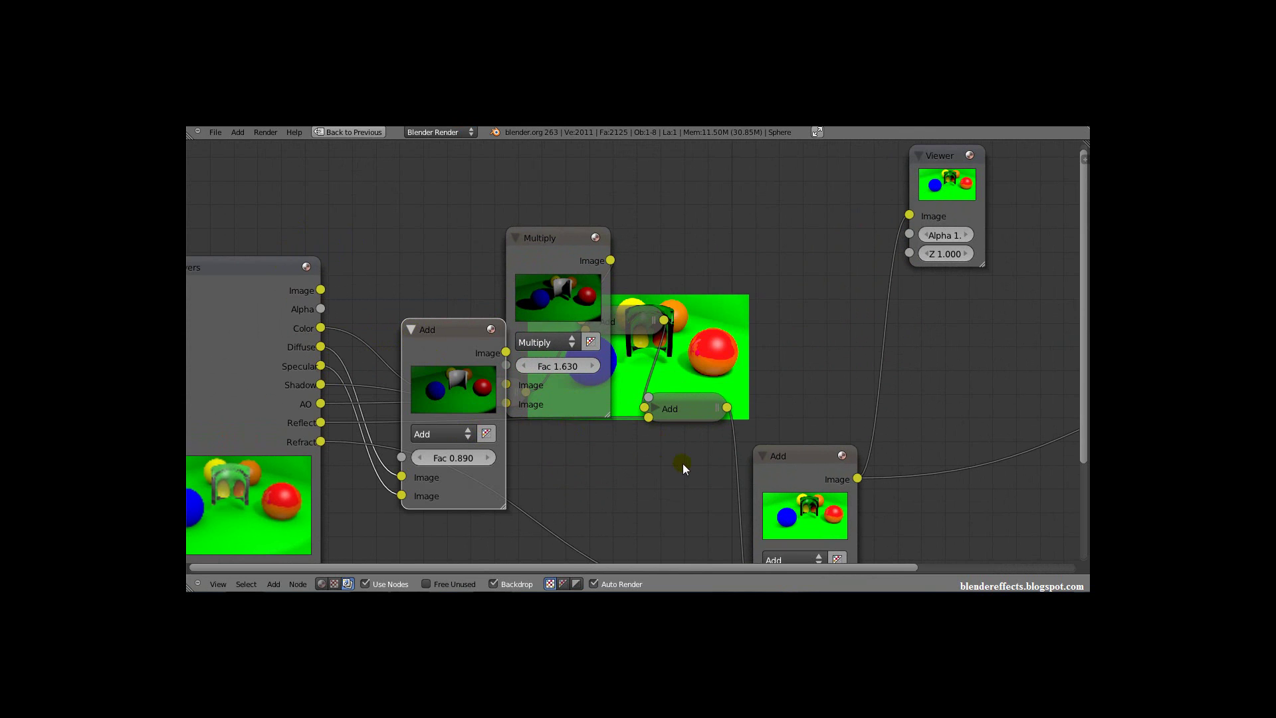
- Enlarge the backdrop image behind the nodes by several zoom steps
{"action": "key", "text": "v"}
{"action": "key", "text": "v"}
{"action": "key", "text": "alt+v"}
{"action": "key", "text": "alt+v"}
{"action": "key", "text": "alt+v"}
{"action": "key", "text": "alt+v"}
{"action": "key", "text": "alt+v"}
{"action": "key", "text": "alt+v"}
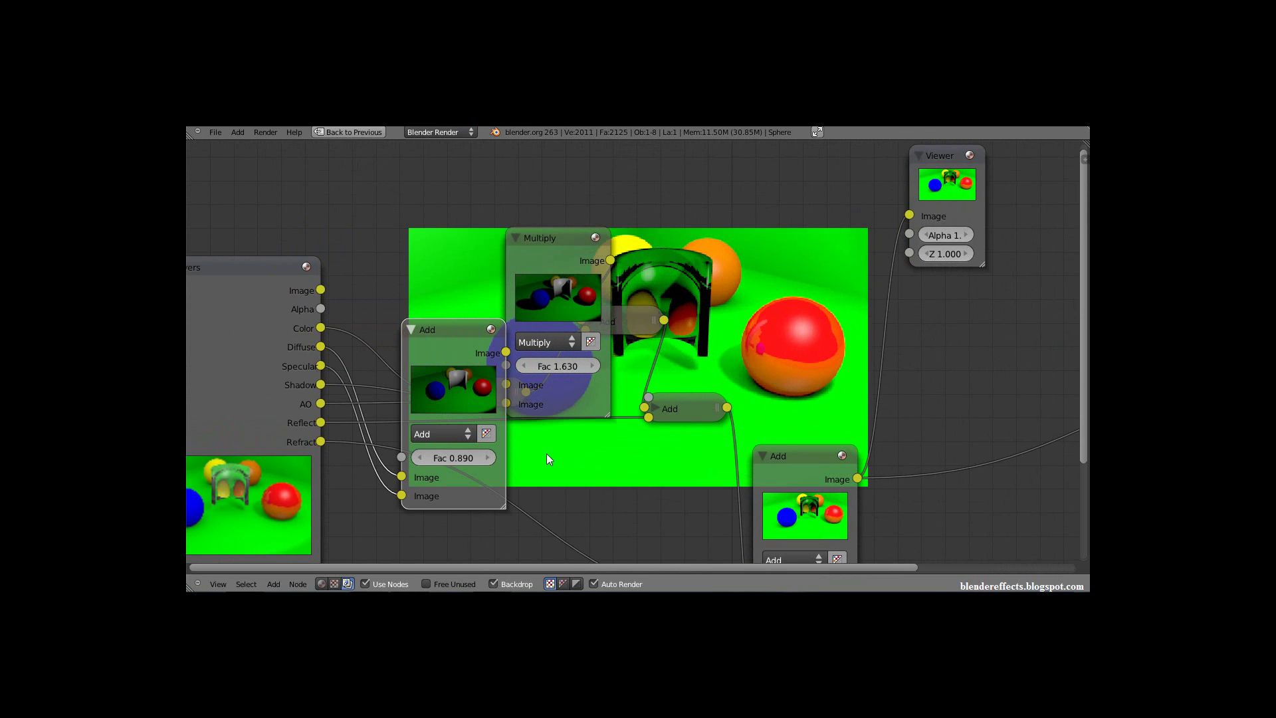
- Set the factor of the Diffuse and Specular Add node to 0, restore the multi-editor layout, and render the scene again
{"action": "left_click", "coordinate": [269, 340]}
{"action": "left_click_drag", "start_coordinate": [466, 460], "coordinate": [428, 457]}
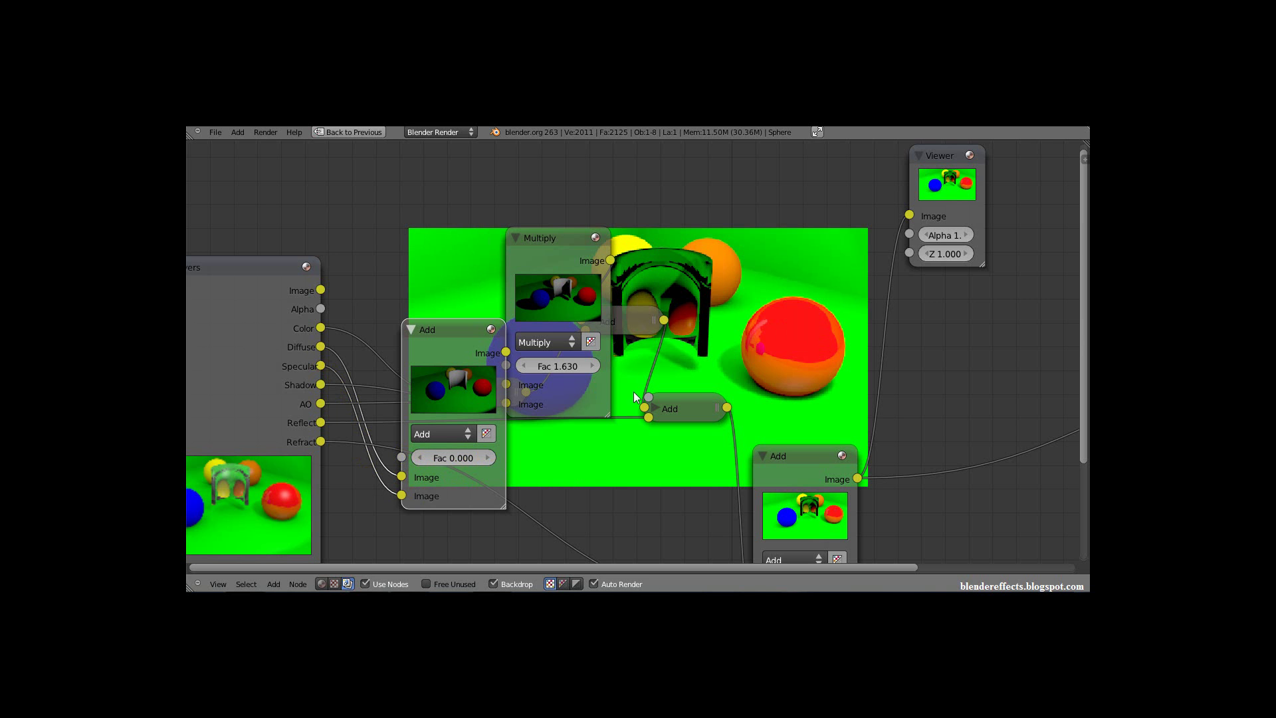
{"action": "key", "text": "ctrl+Up"}
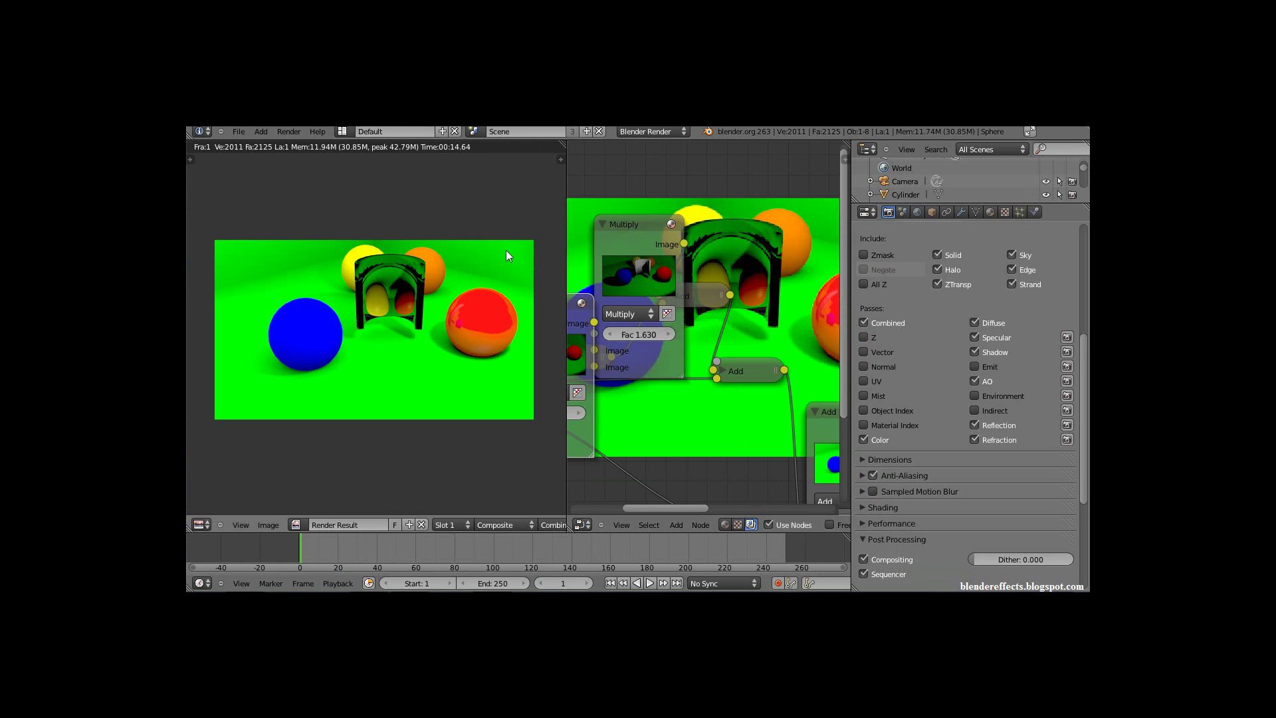
{"action": "key", "text": "F12"}
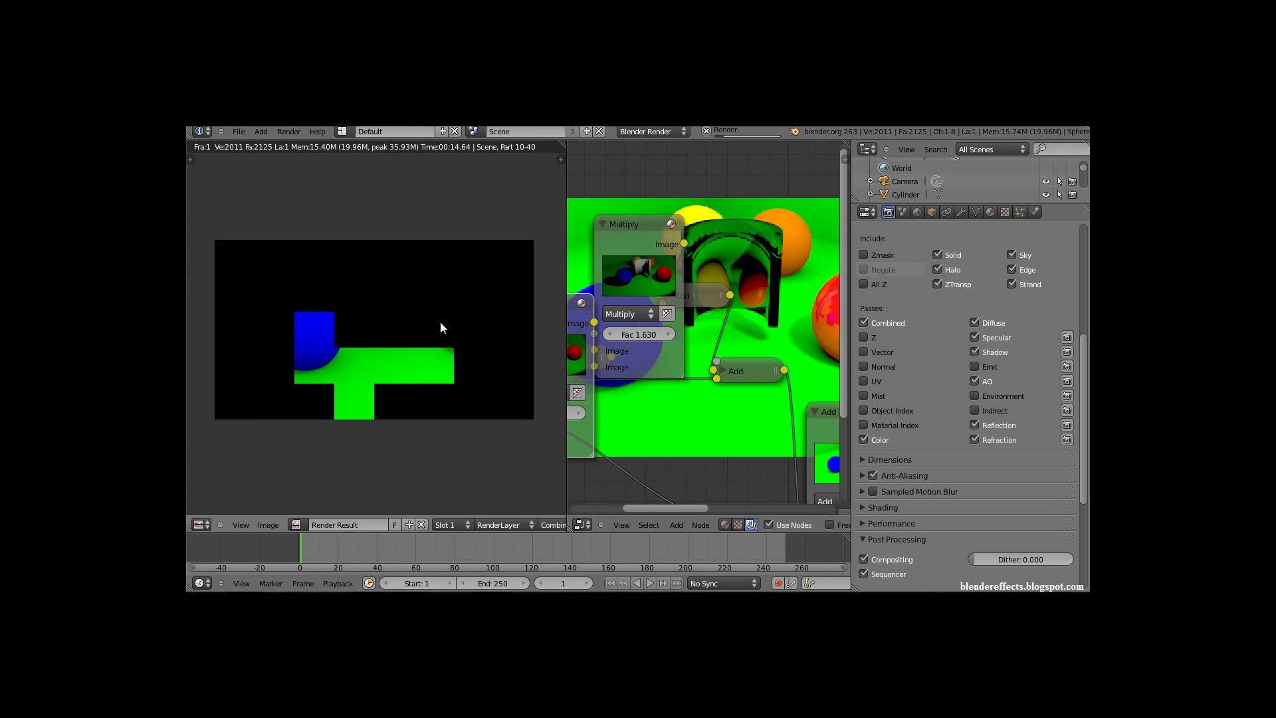